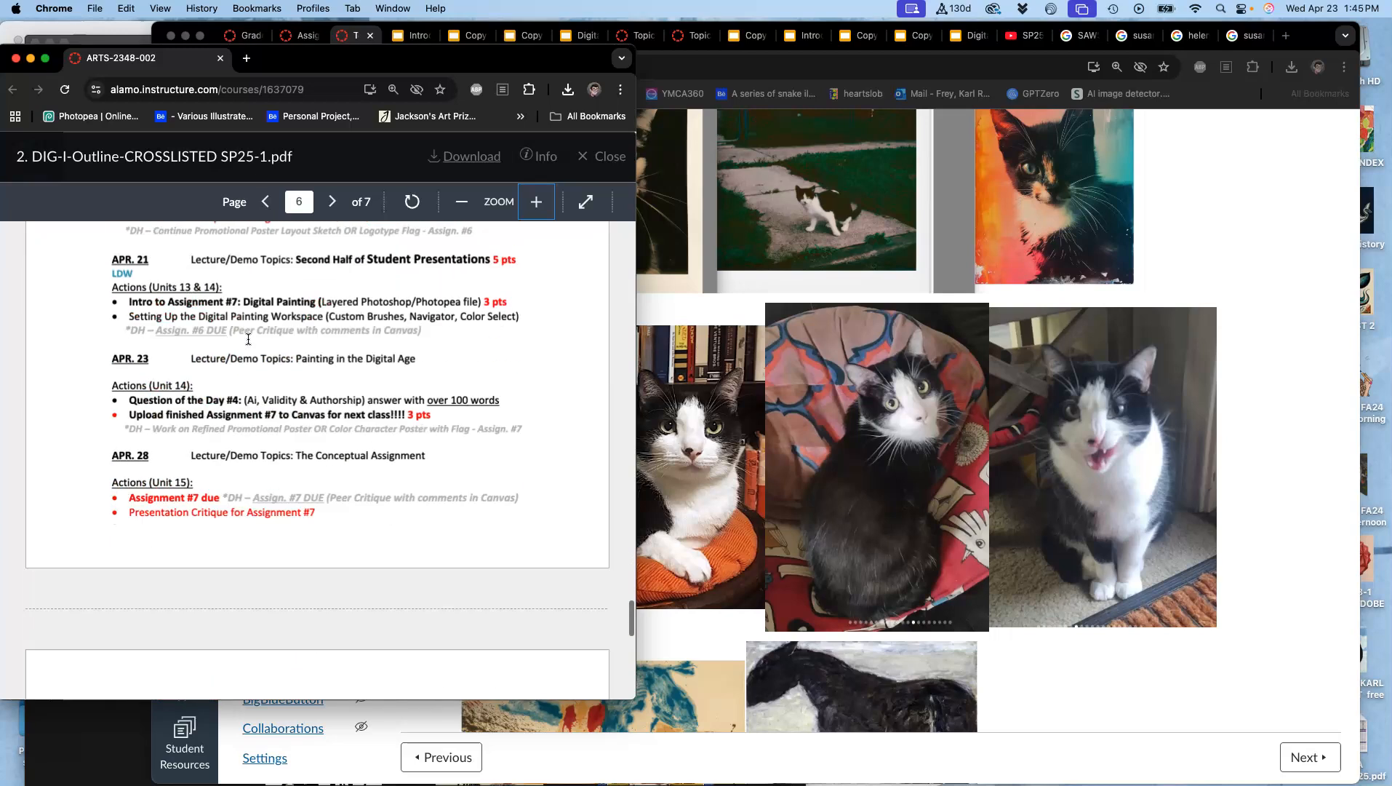
- Review the class schedule in the course outline PDF from April 21 through Finals Week, and put its window away
{"action": "scroll", "coordinate": [248, 339], "scroll_direction": "up", "scroll_amount": 10}
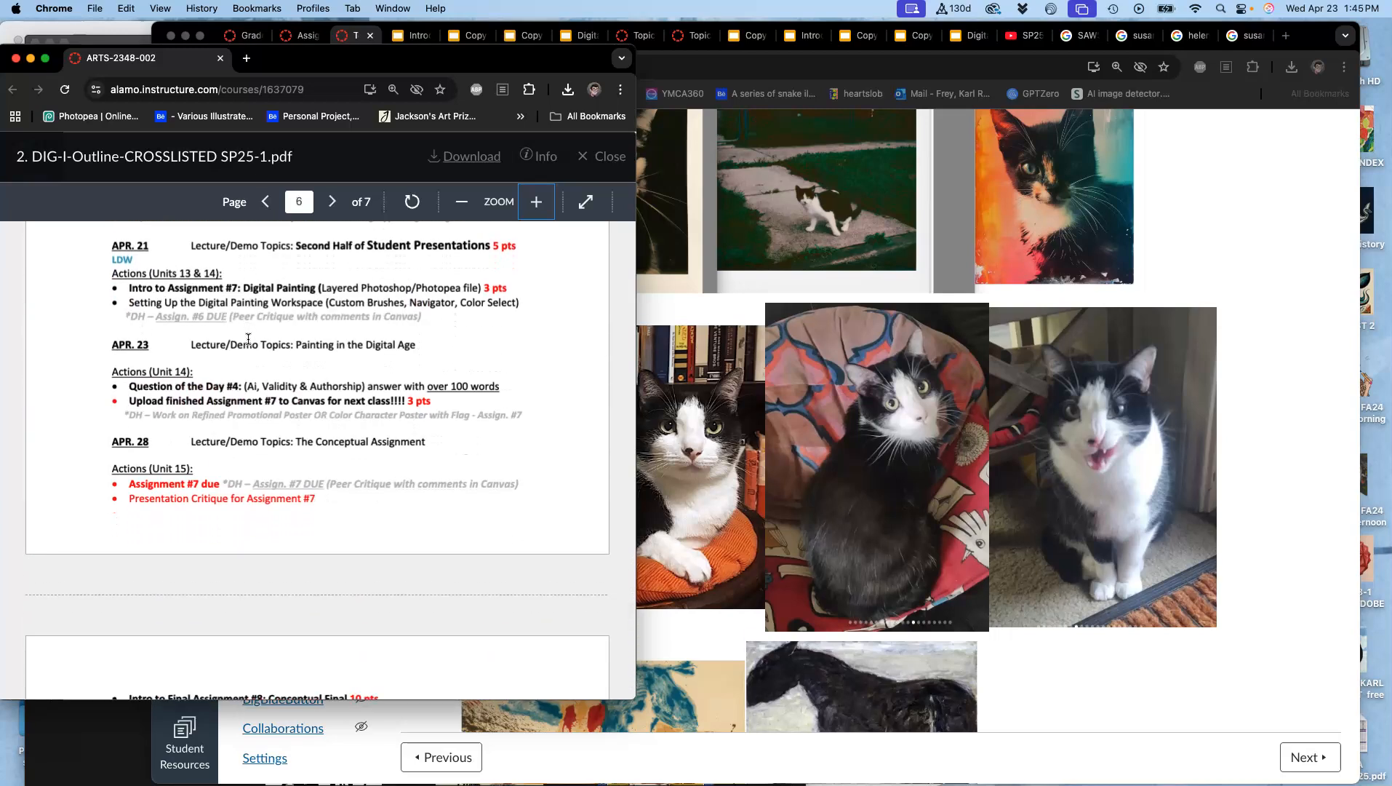
{"action": "scroll", "coordinate": [248, 339], "scroll_direction": "down", "scroll_amount": 3}
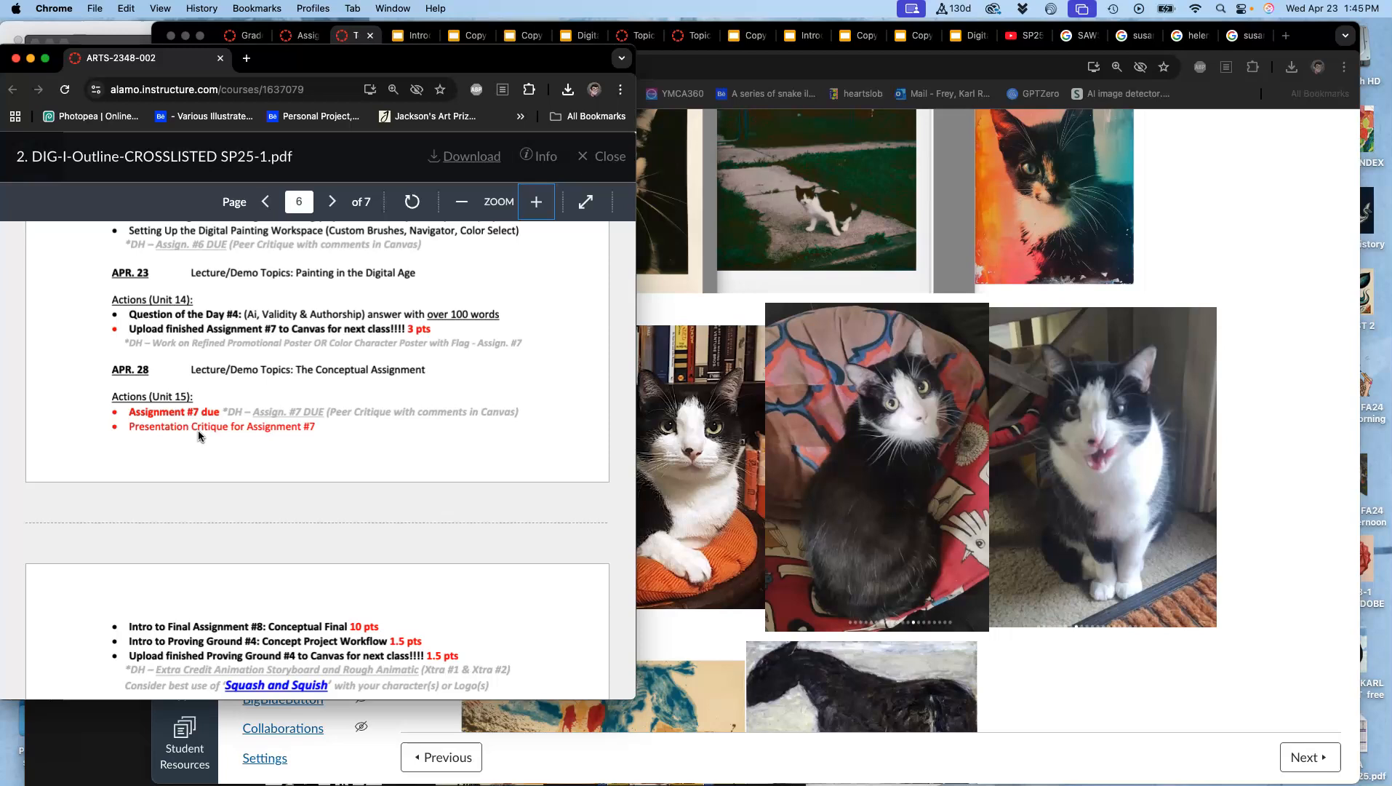
{"action": "scroll", "coordinate": [199, 435], "scroll_direction": "down", "scroll_amount": 5}
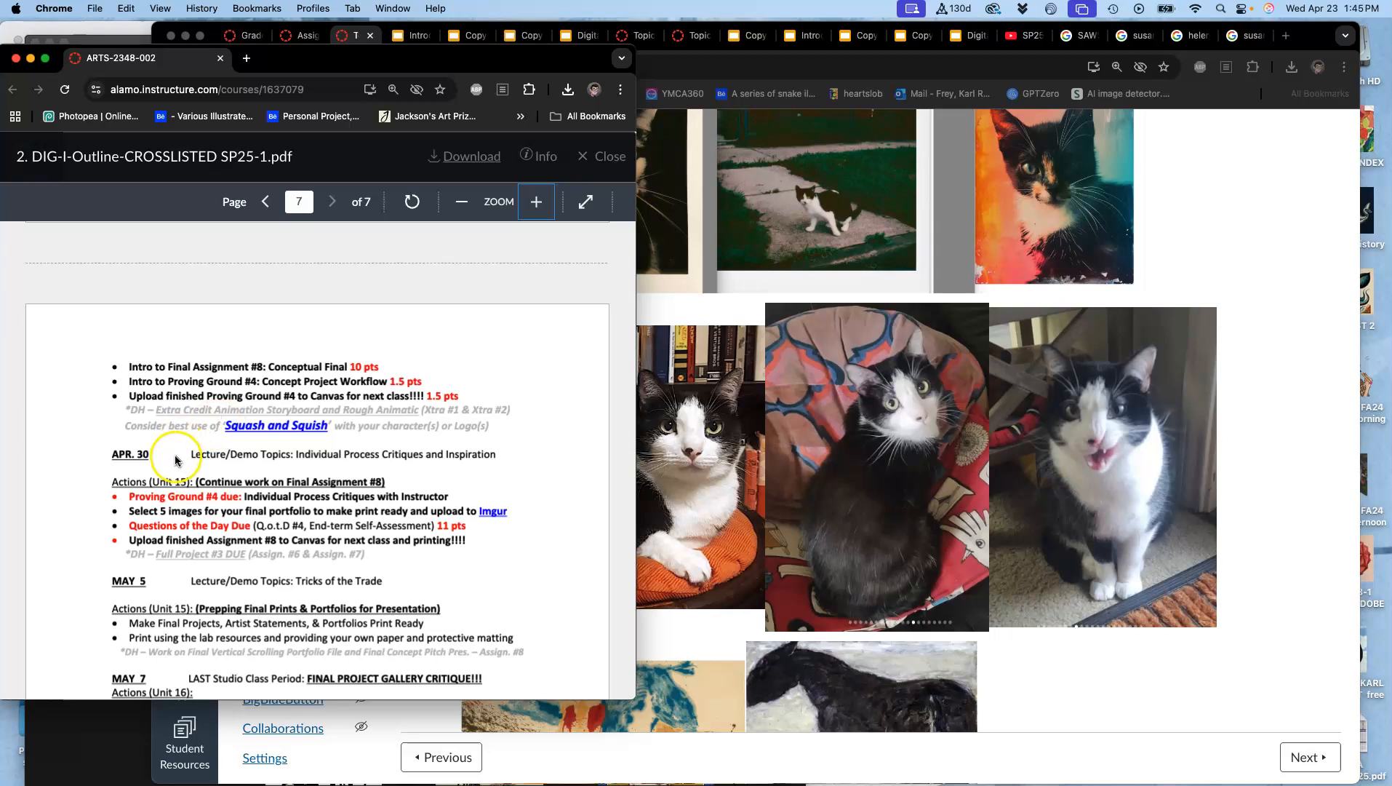
{"action": "scroll", "coordinate": [191, 501], "scroll_direction": "up", "scroll_amount": 3}
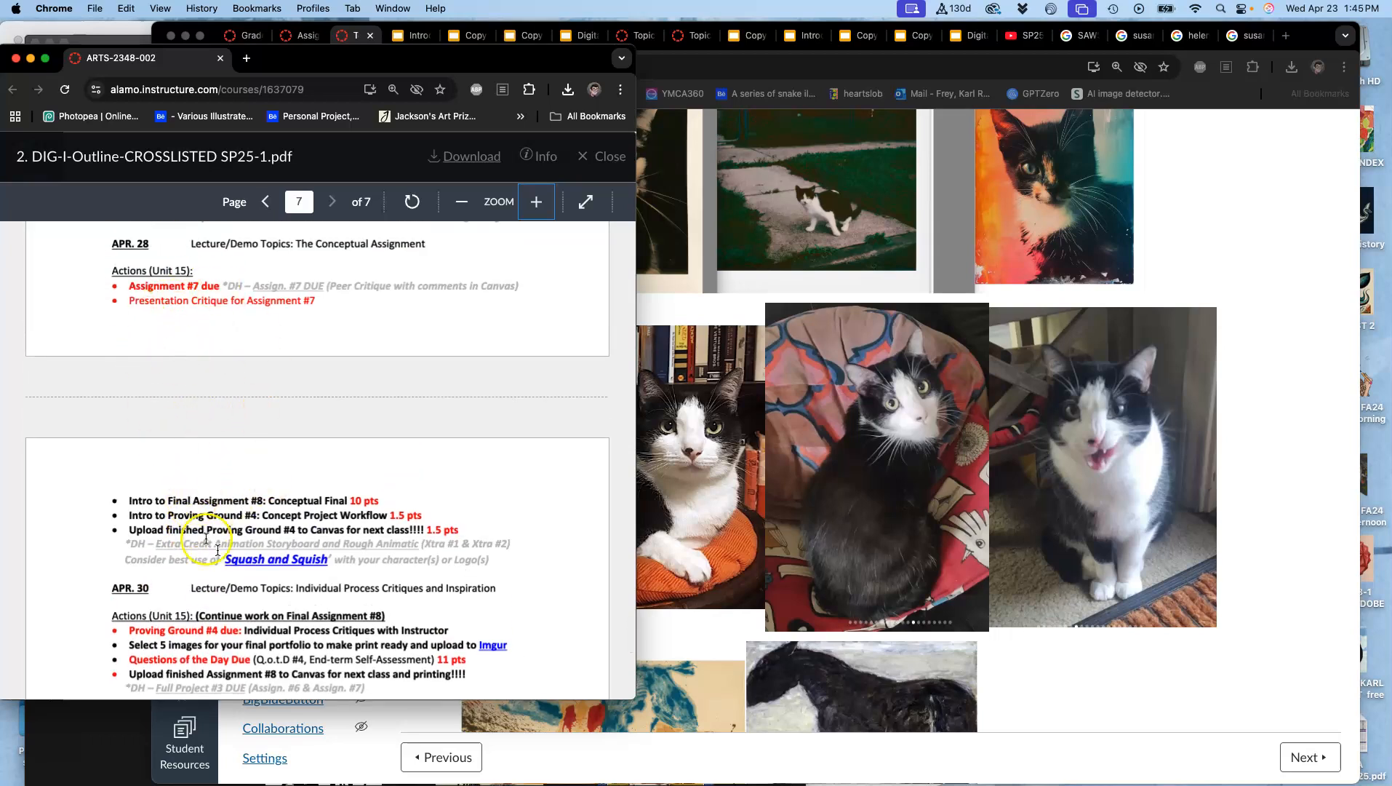
{"action": "scroll", "coordinate": [202, 553], "scroll_direction": "down", "scroll_amount": 1}
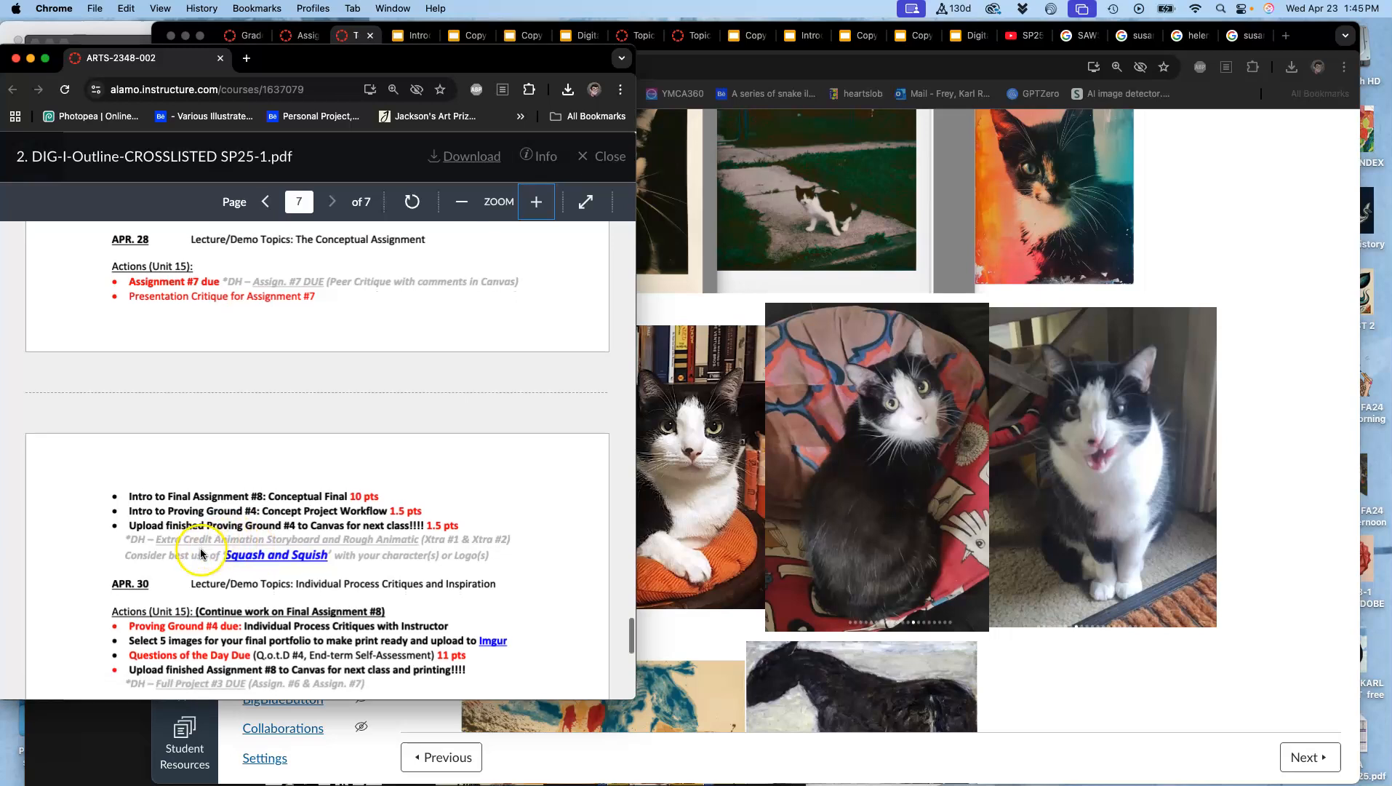
{"action": "scroll", "coordinate": [235, 507], "scroll_direction": "down", "scroll_amount": 5}
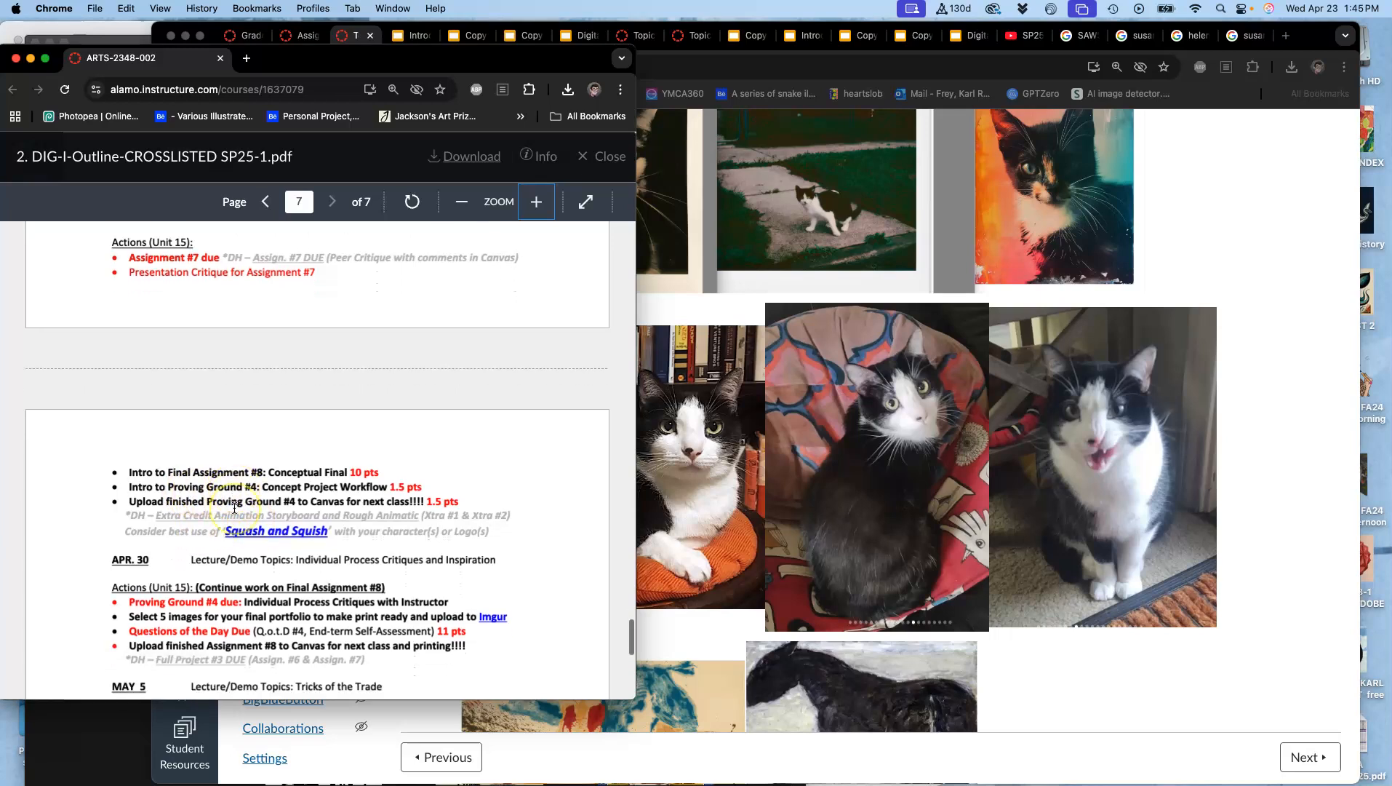
{"action": "scroll", "coordinate": [234, 507], "scroll_direction": "down", "scroll_amount": 3}
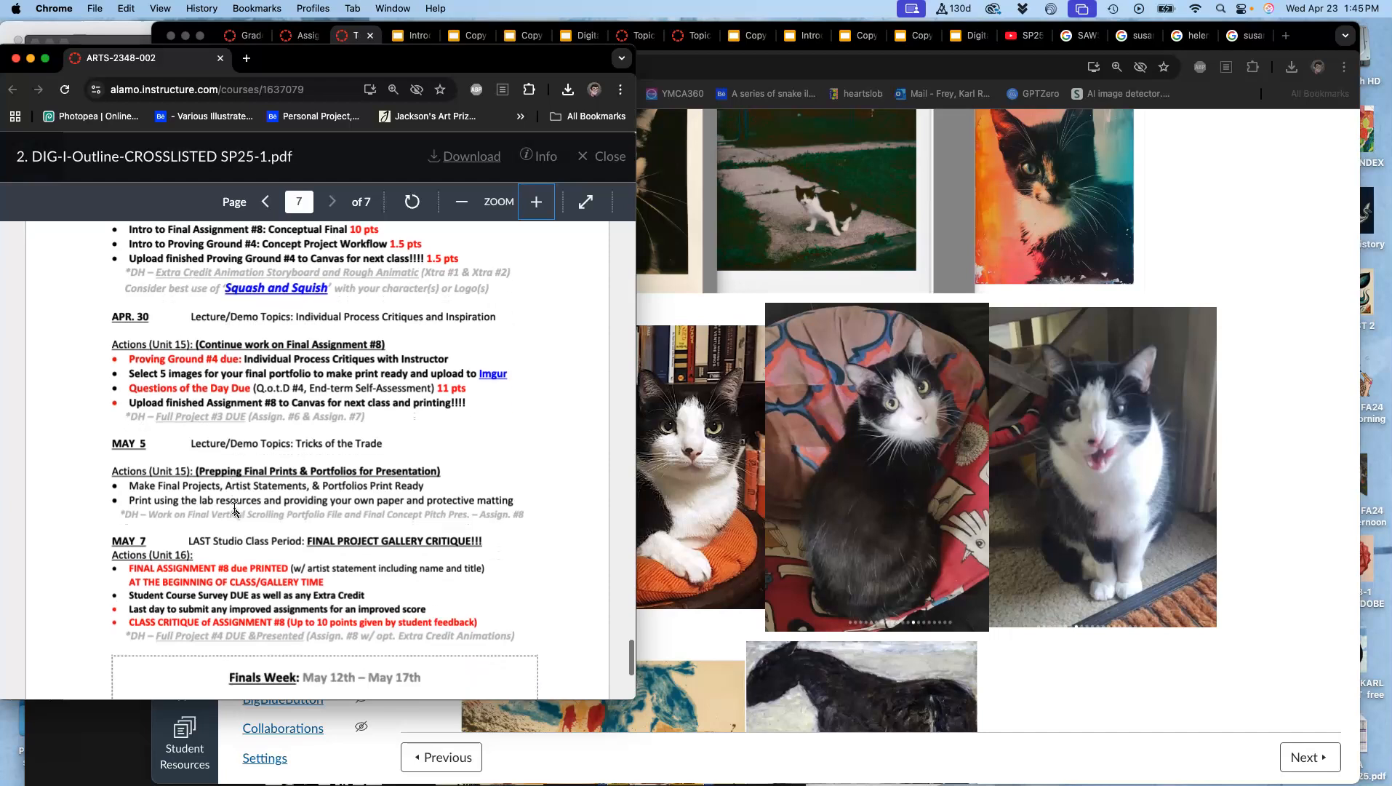
{"action": "scroll", "coordinate": [235, 507], "scroll_direction": "up", "scroll_amount": 3}
{"action": "scroll", "coordinate": [234, 507], "scroll_direction": "up", "scroll_amount": 8}
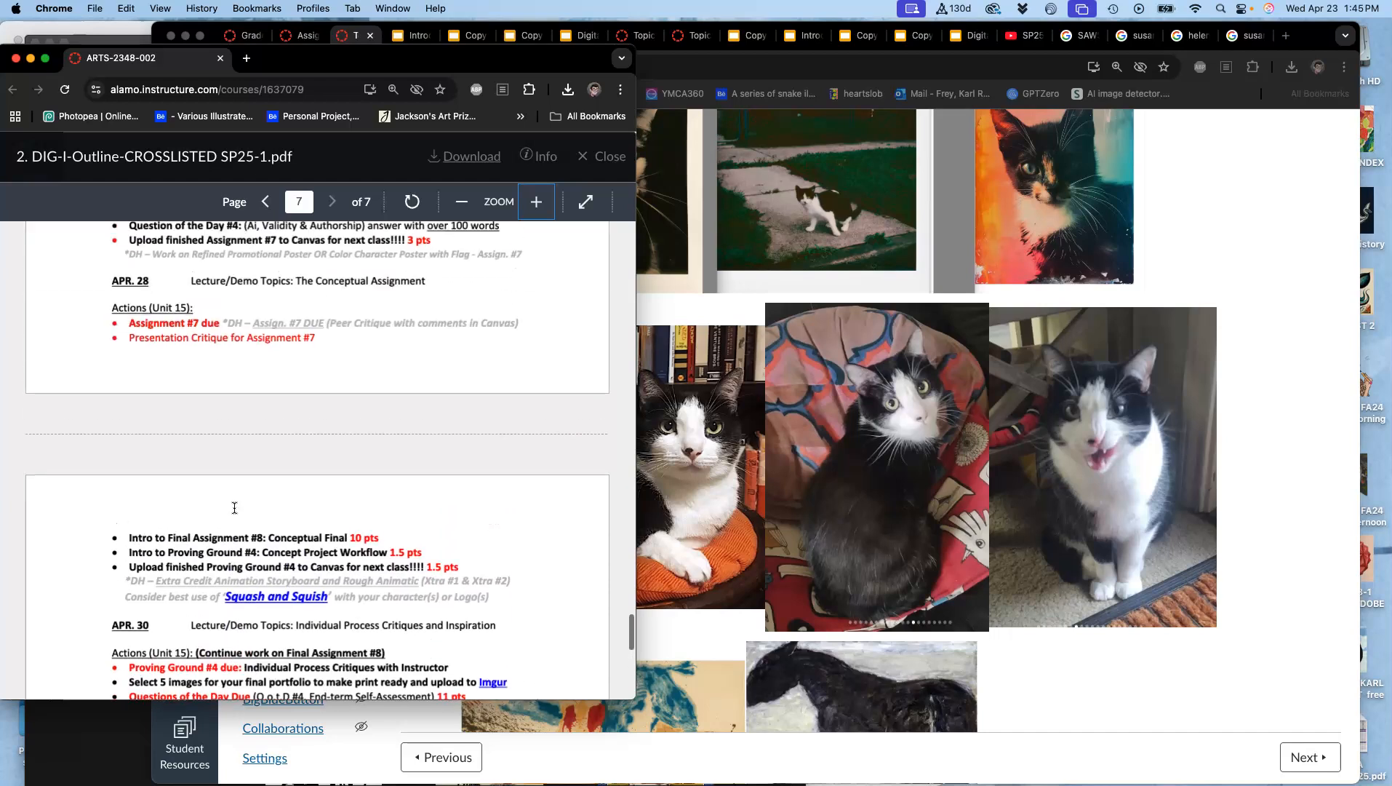
{"action": "scroll", "coordinate": [234, 507], "scroll_direction": "up", "scroll_amount": 1}
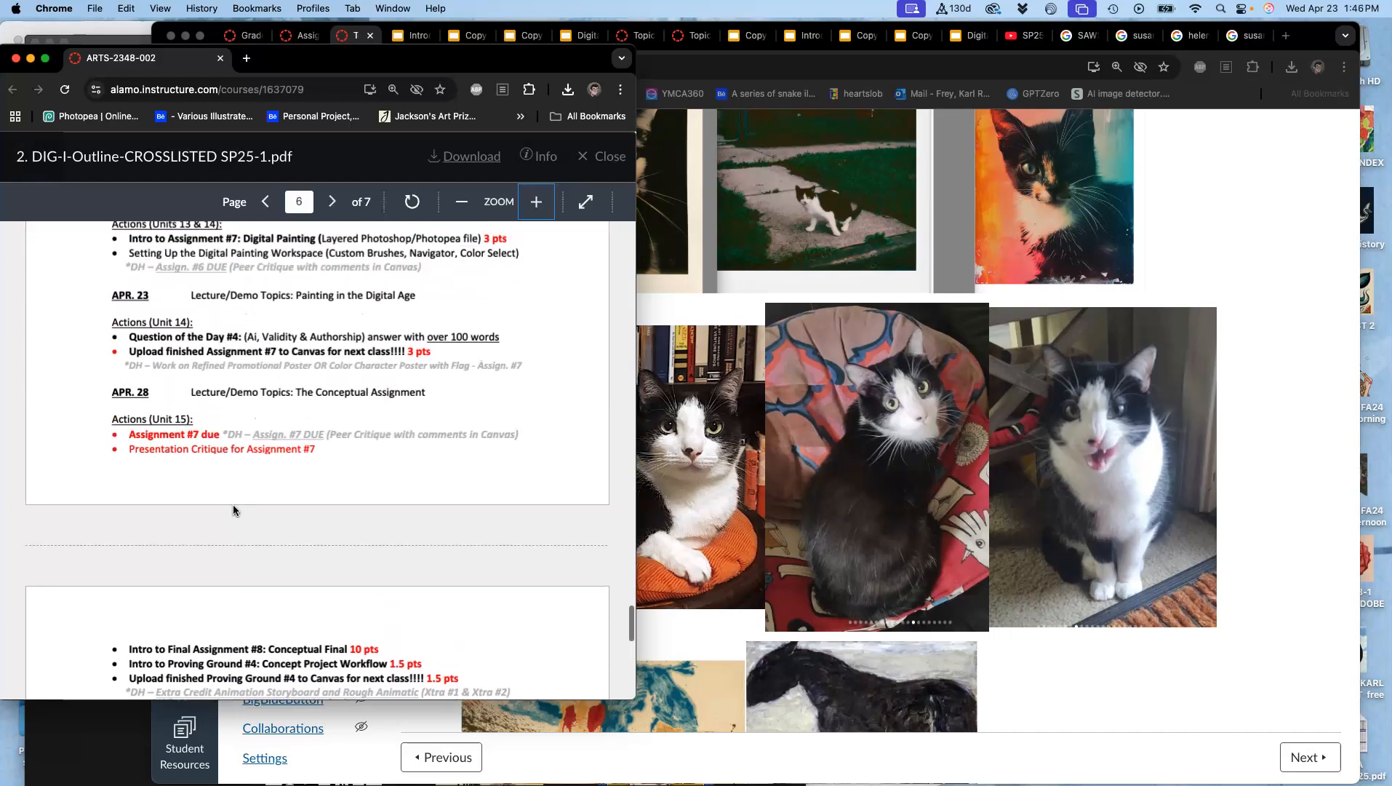
{"action": "scroll", "coordinate": [215, 586], "scroll_direction": "down", "scroll_amount": 8}
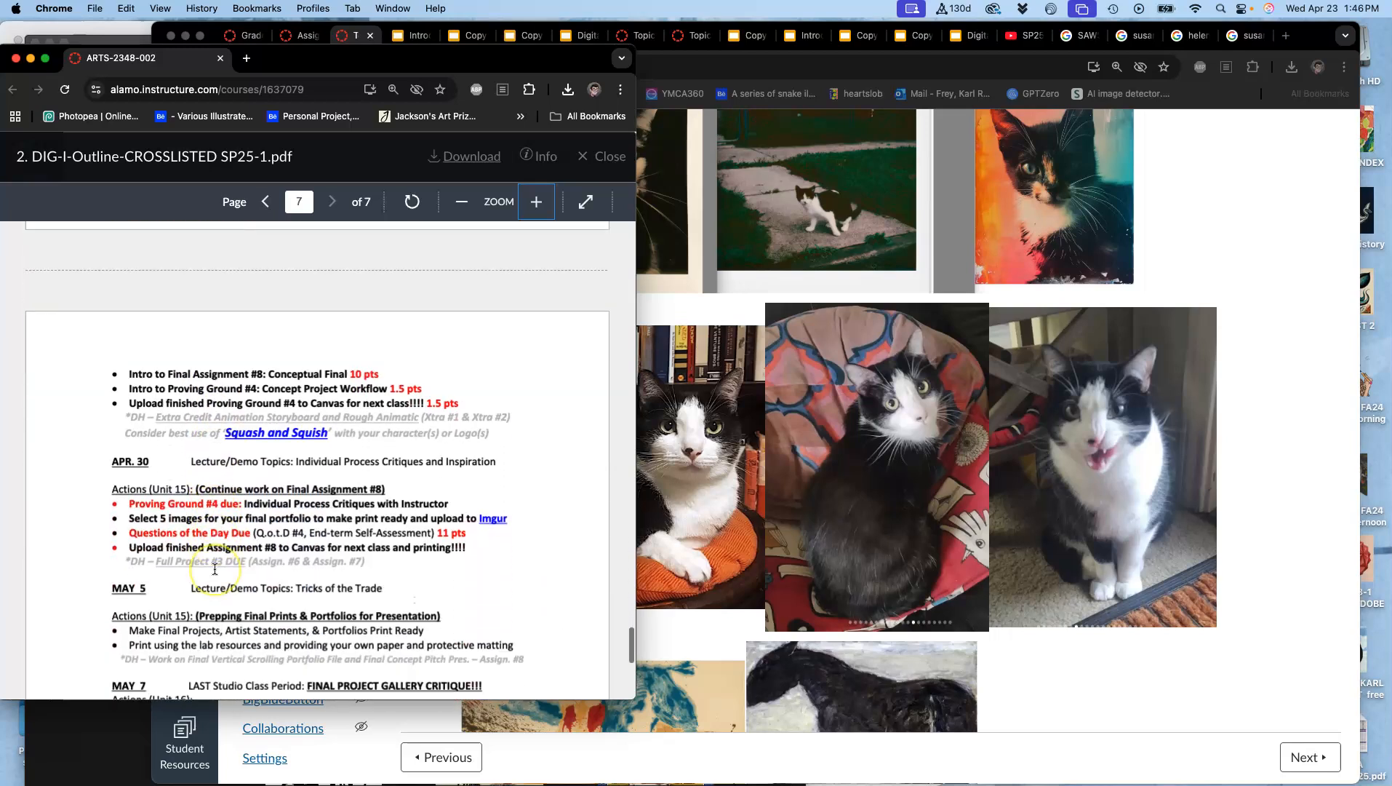
{"action": "scroll", "coordinate": [210, 615], "scroll_direction": "down", "scroll_amount": 2}
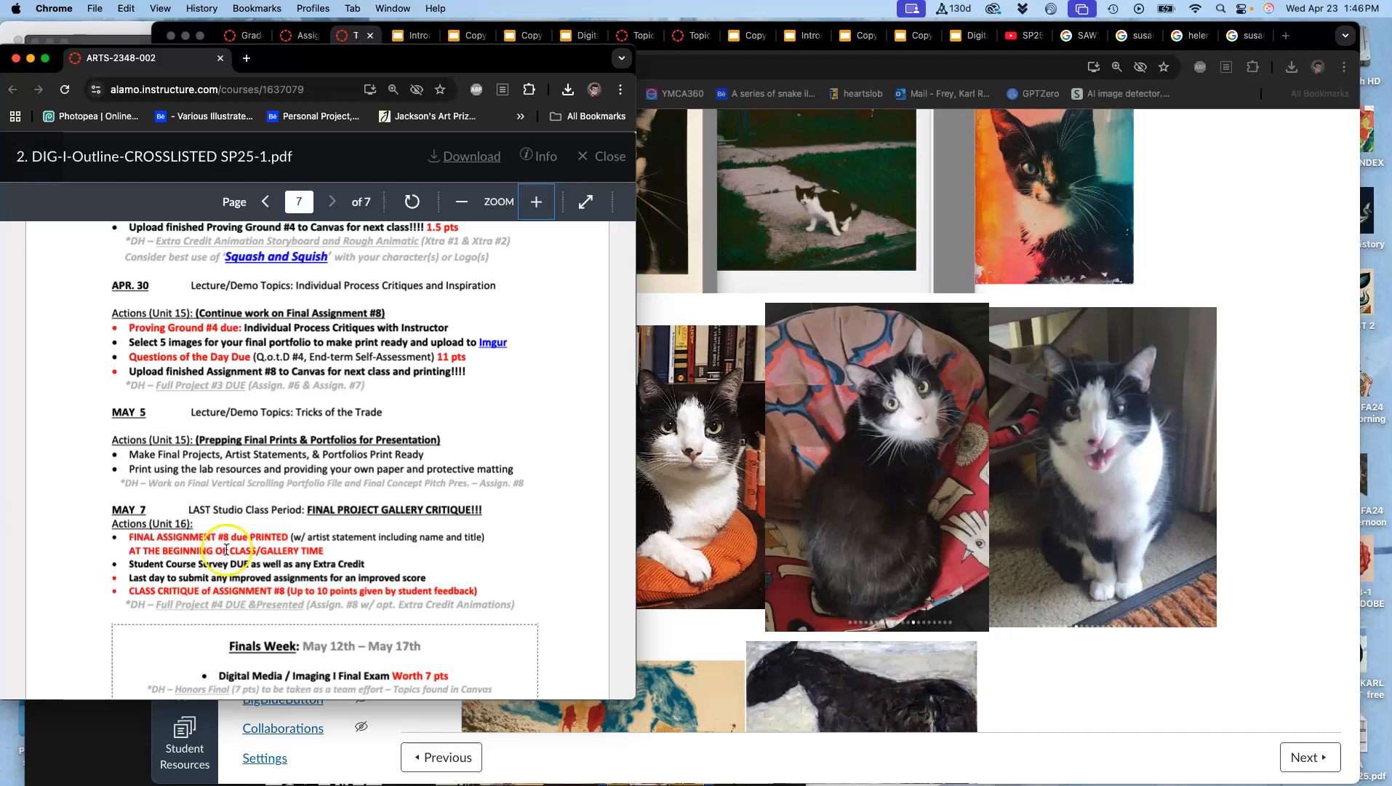
{"action": "scroll", "coordinate": [227, 549], "scroll_direction": "up", "scroll_amount": 3}
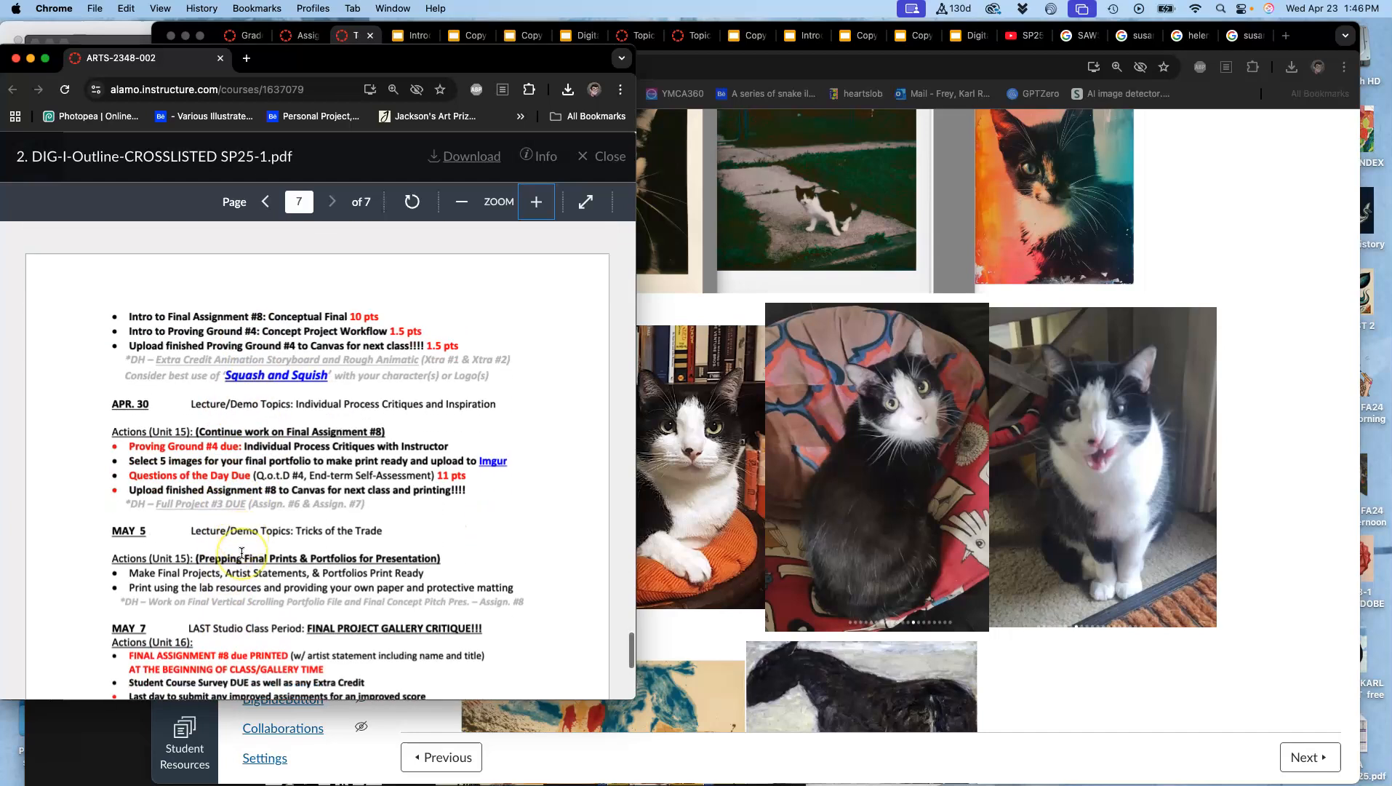
{"action": "scroll", "coordinate": [242, 553], "scroll_direction": "down", "scroll_amount": 1}
{"action": "scroll", "coordinate": [242, 553], "scroll_direction": "down", "scroll_amount": 1}
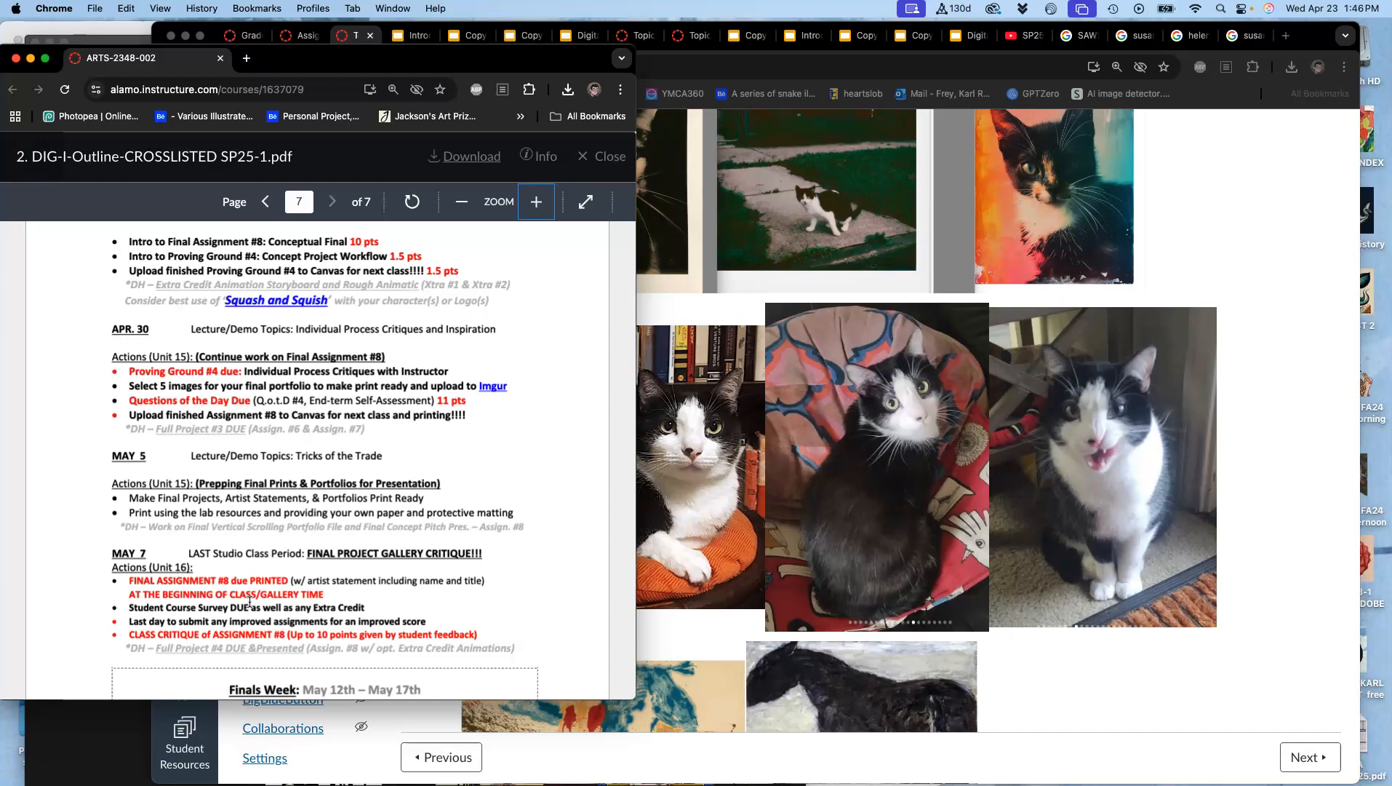
{"action": "scroll", "coordinate": [249, 602], "scroll_direction": "down", "scroll_amount": 3}
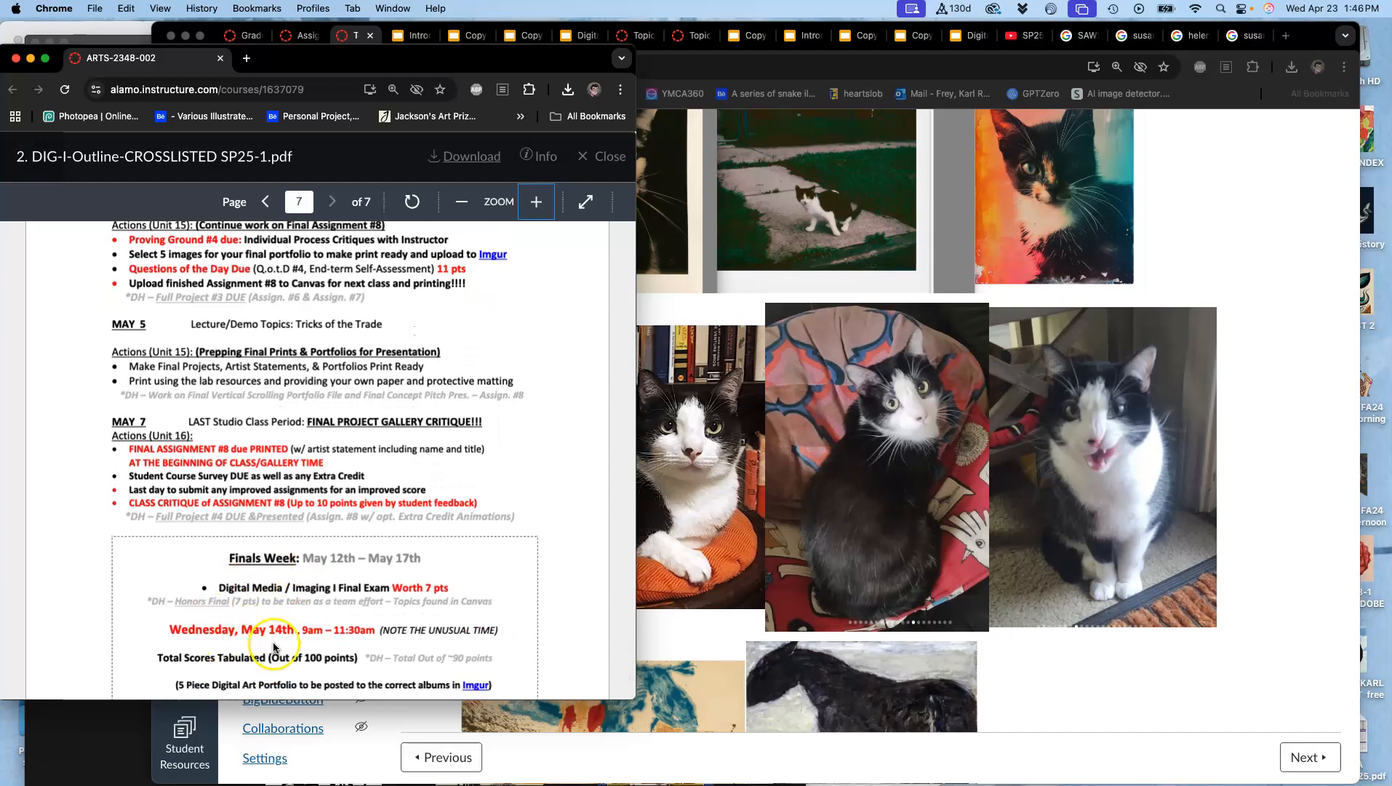
{"action": "scroll", "coordinate": [290, 504], "scroll_direction": "up", "scroll_amount": 2}
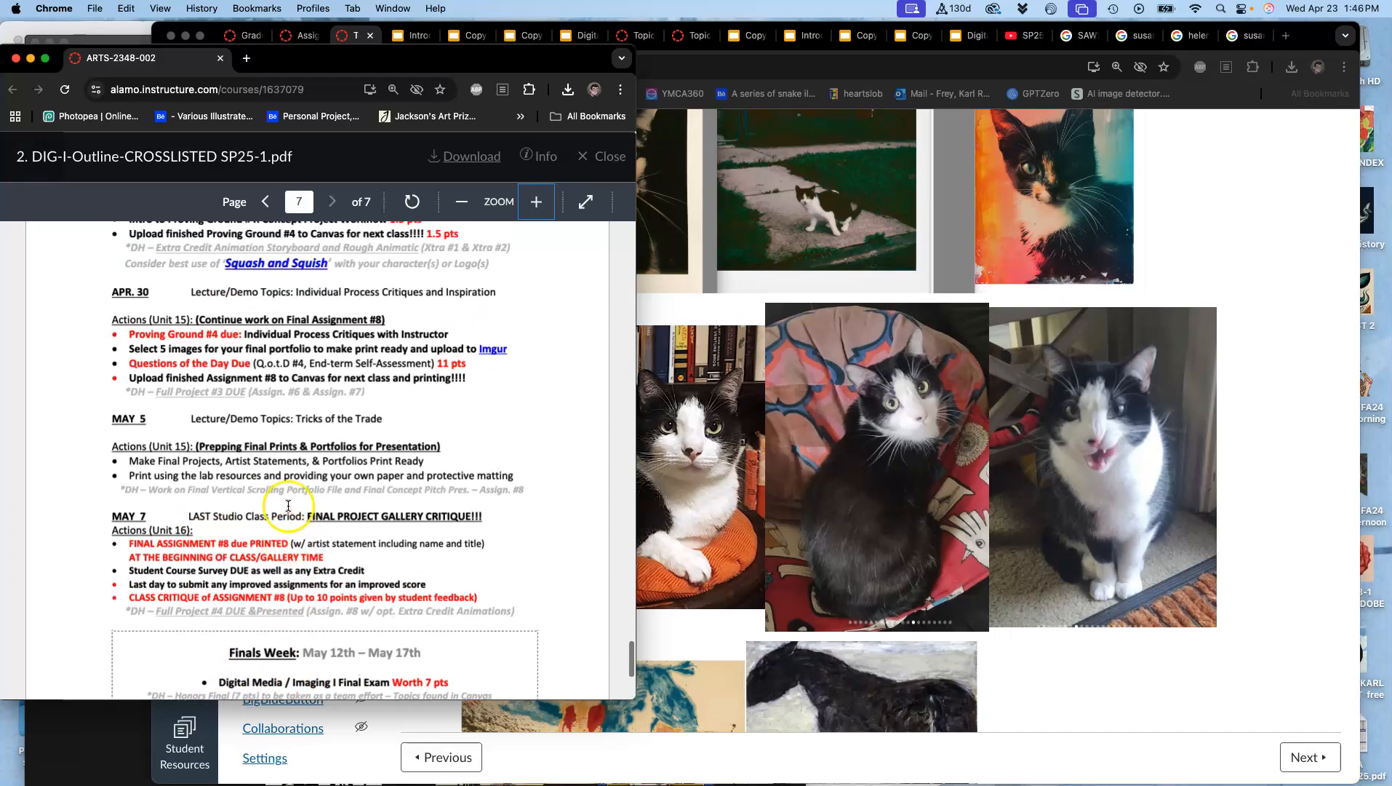
{"action": "left_click", "coordinate": [30, 57]}
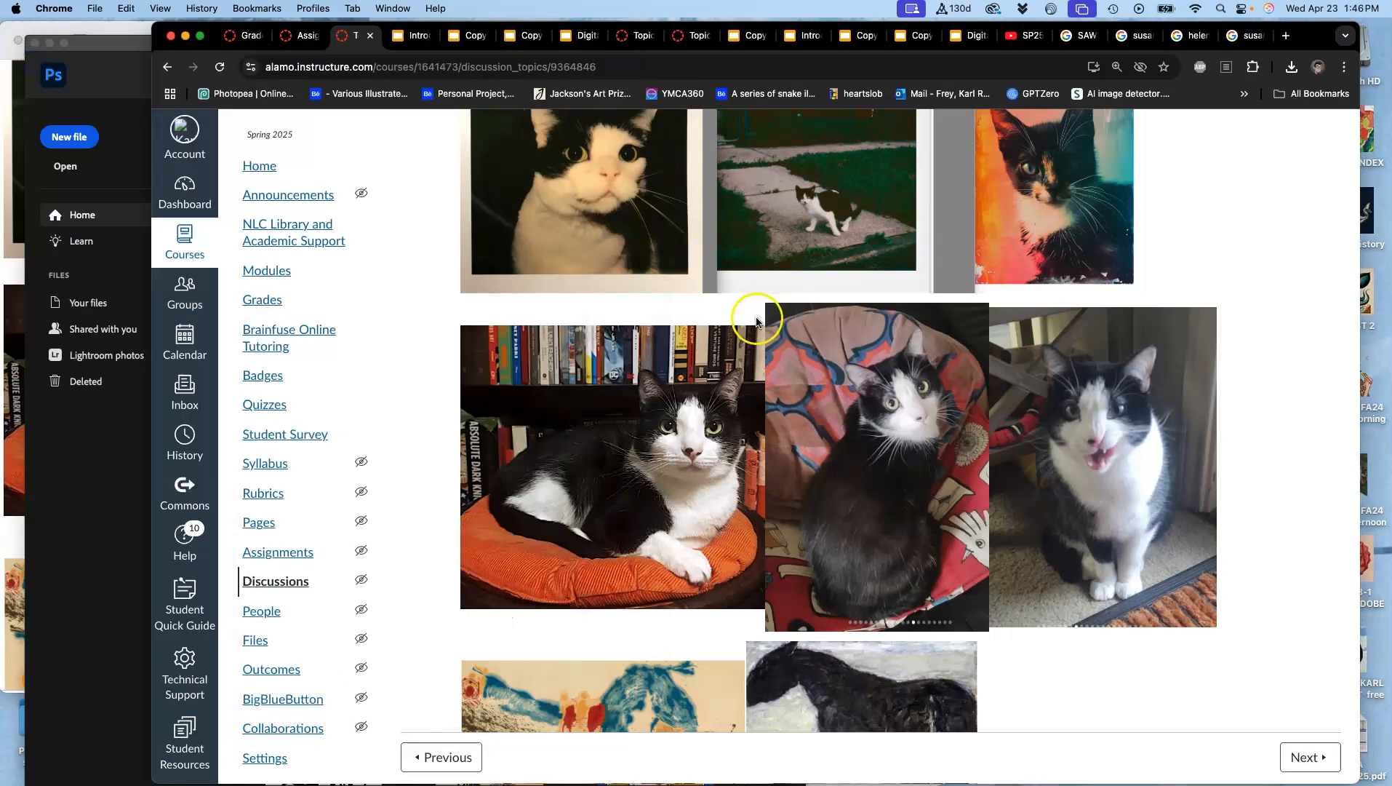
- Switch to Photoshop and start a new document named "SP25 - 2 -Digital Painting Bigby"
{"action": "scroll", "coordinate": [759, 319], "scroll_direction": "up", "scroll_amount": 1}
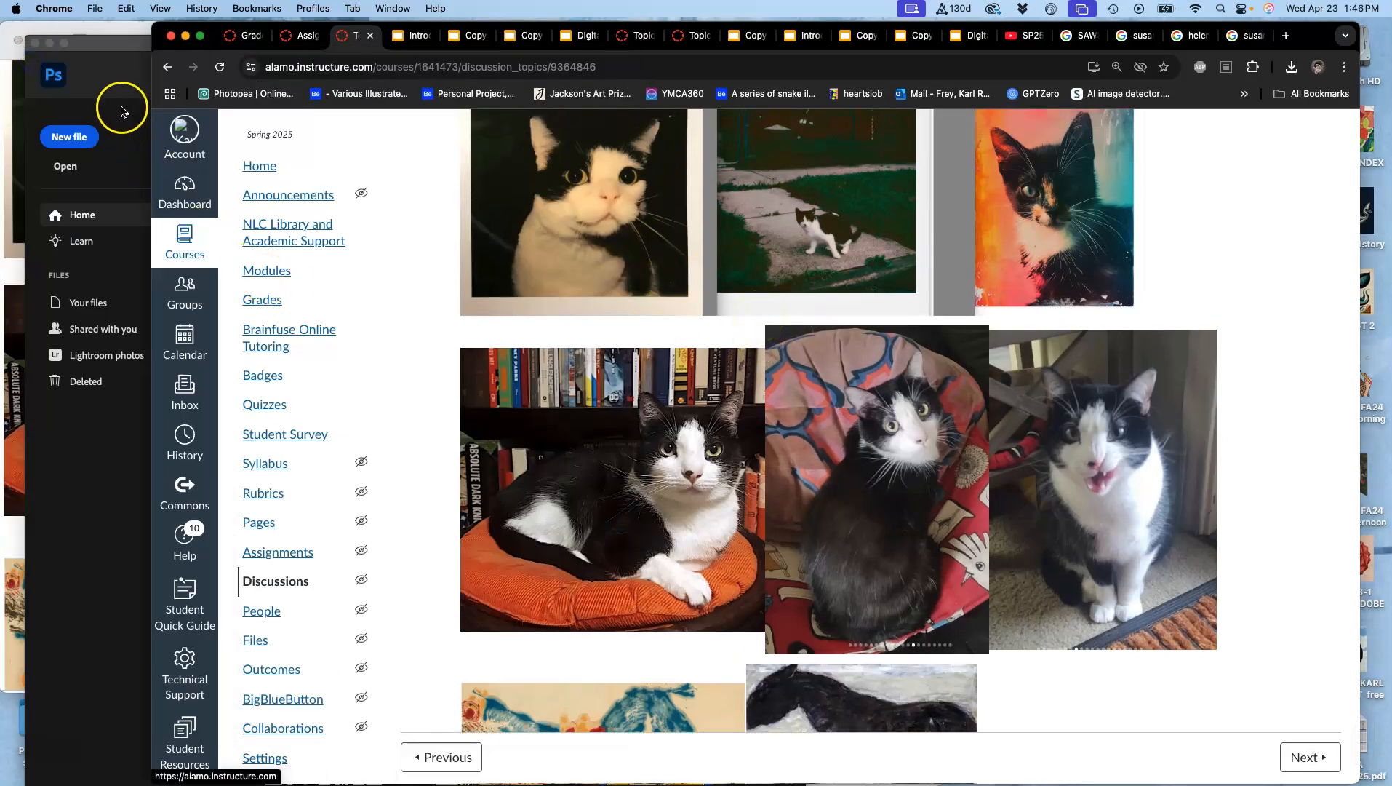
{"action": "left_click", "coordinate": [104, 49]}
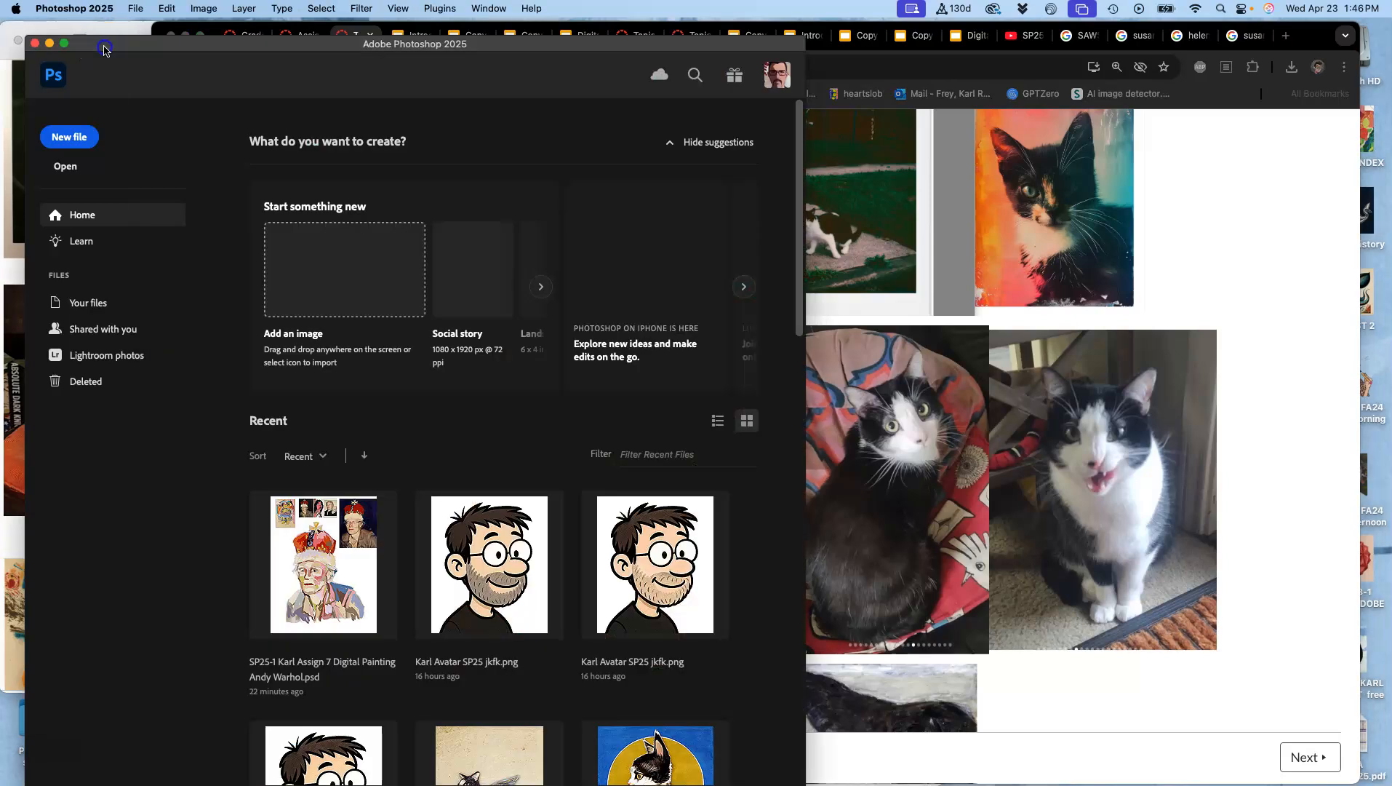
{"action": "left_click", "coordinate": [136, 9]}
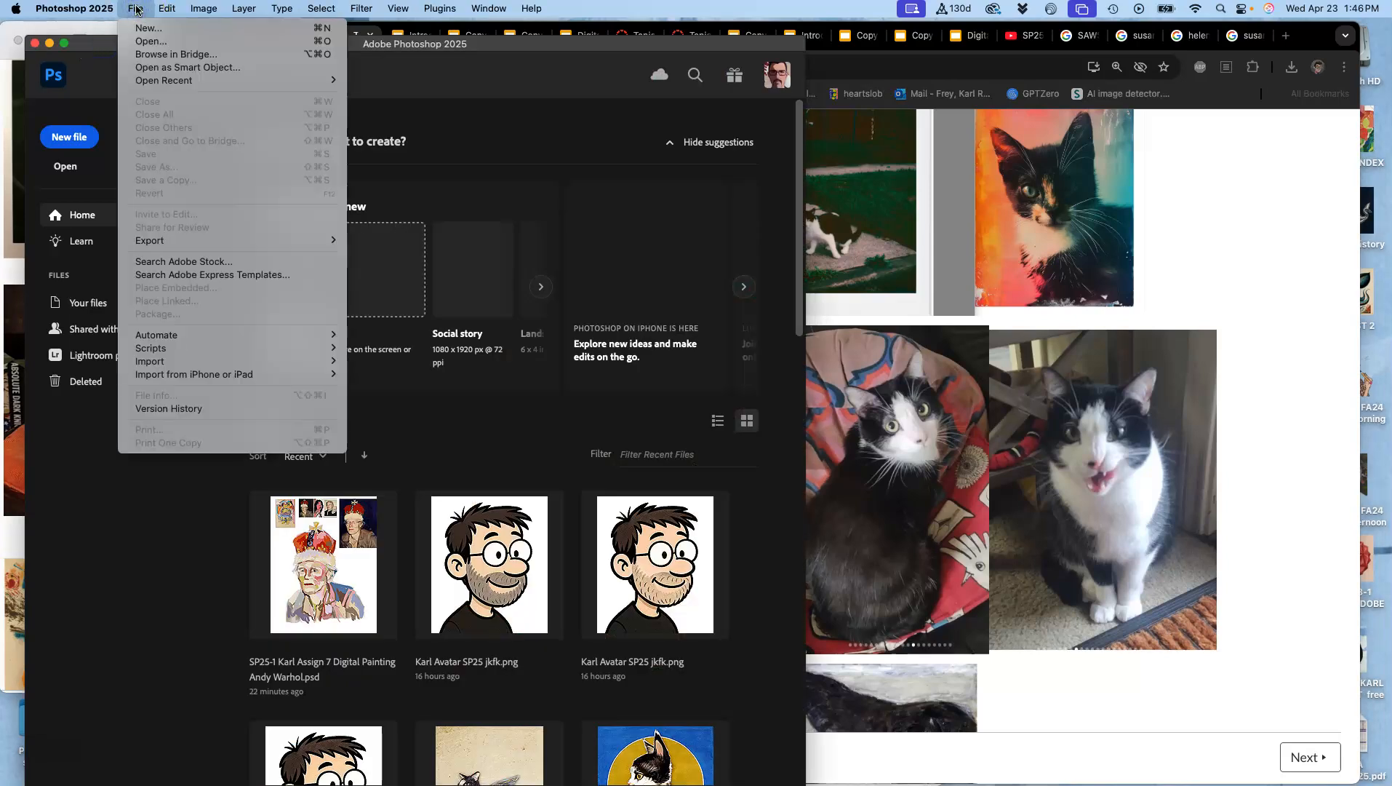
{"action": "left_click", "coordinate": [145, 28]}
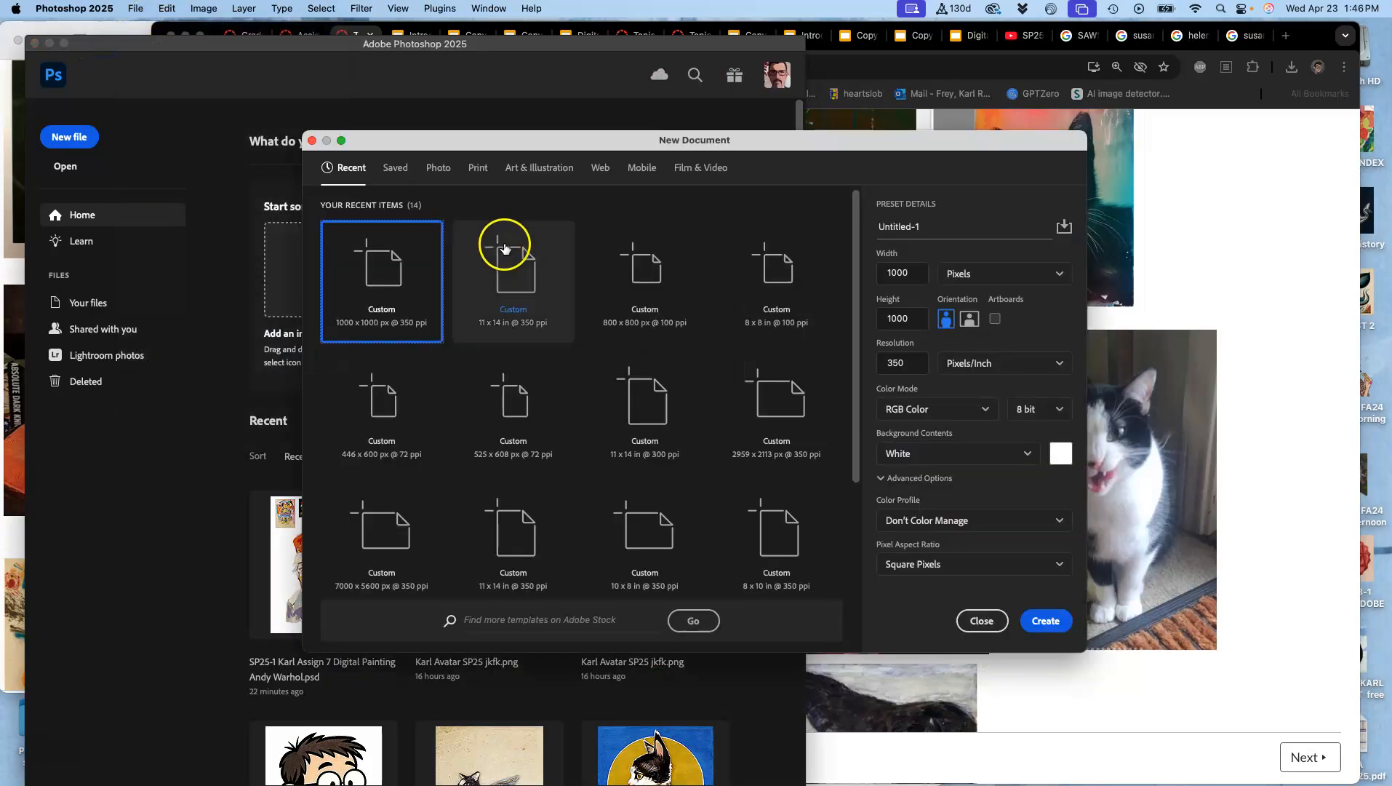
{"action": "left_click", "coordinate": [934, 229]}
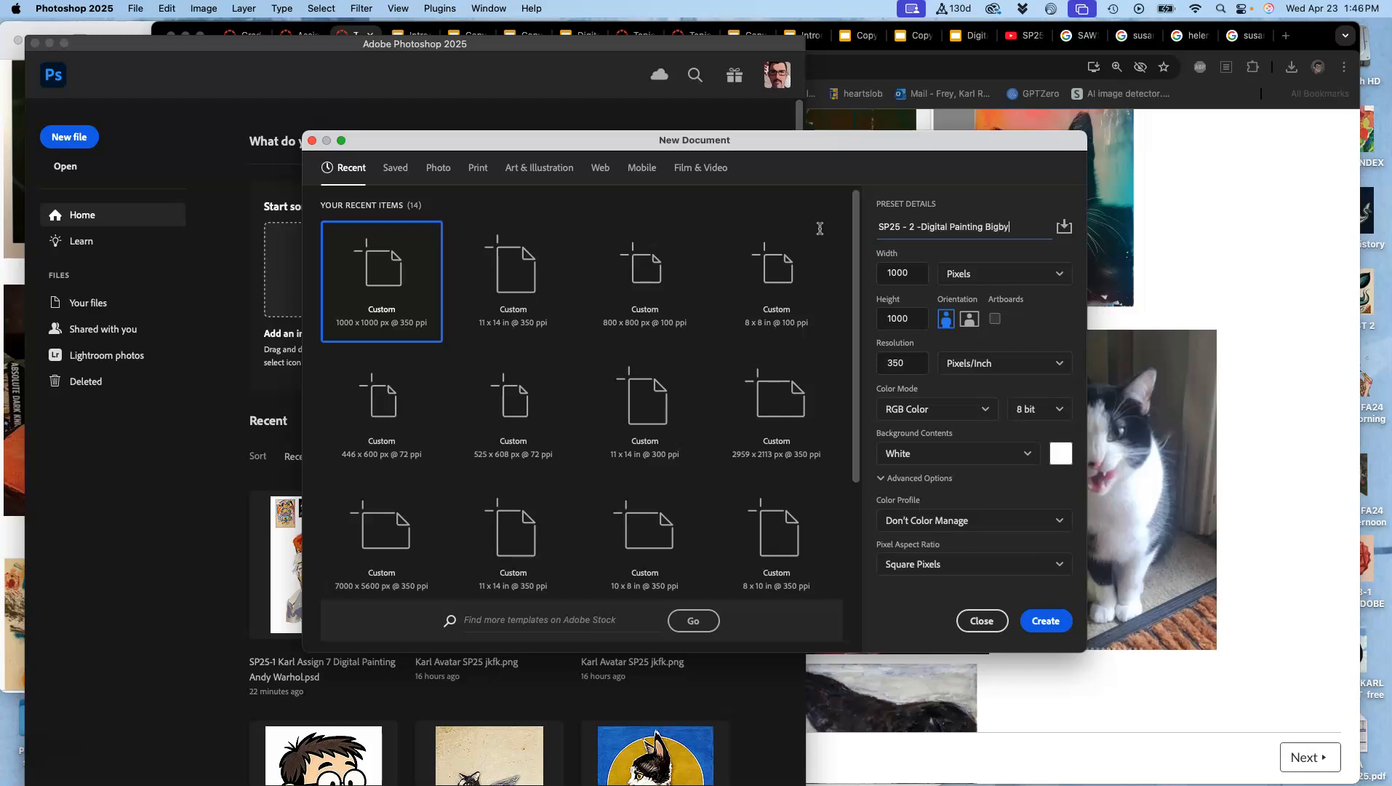
- Set the new document's units to inches with a width of 11 and height of 14, and create it
{"action": "left_click", "coordinate": [958, 273]}
{"action": "left_click", "coordinate": [964, 325]}
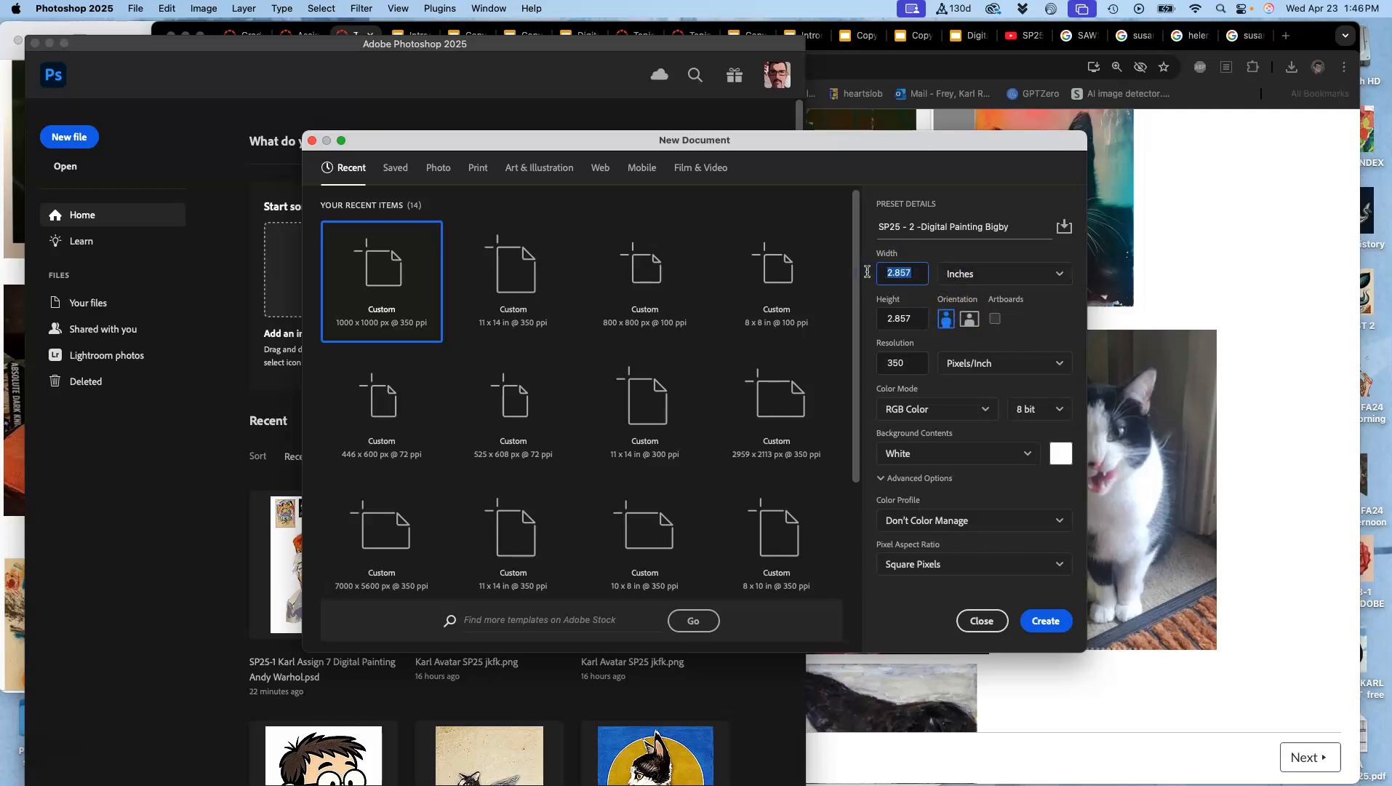
{"action": "key", "text": "Tab"}
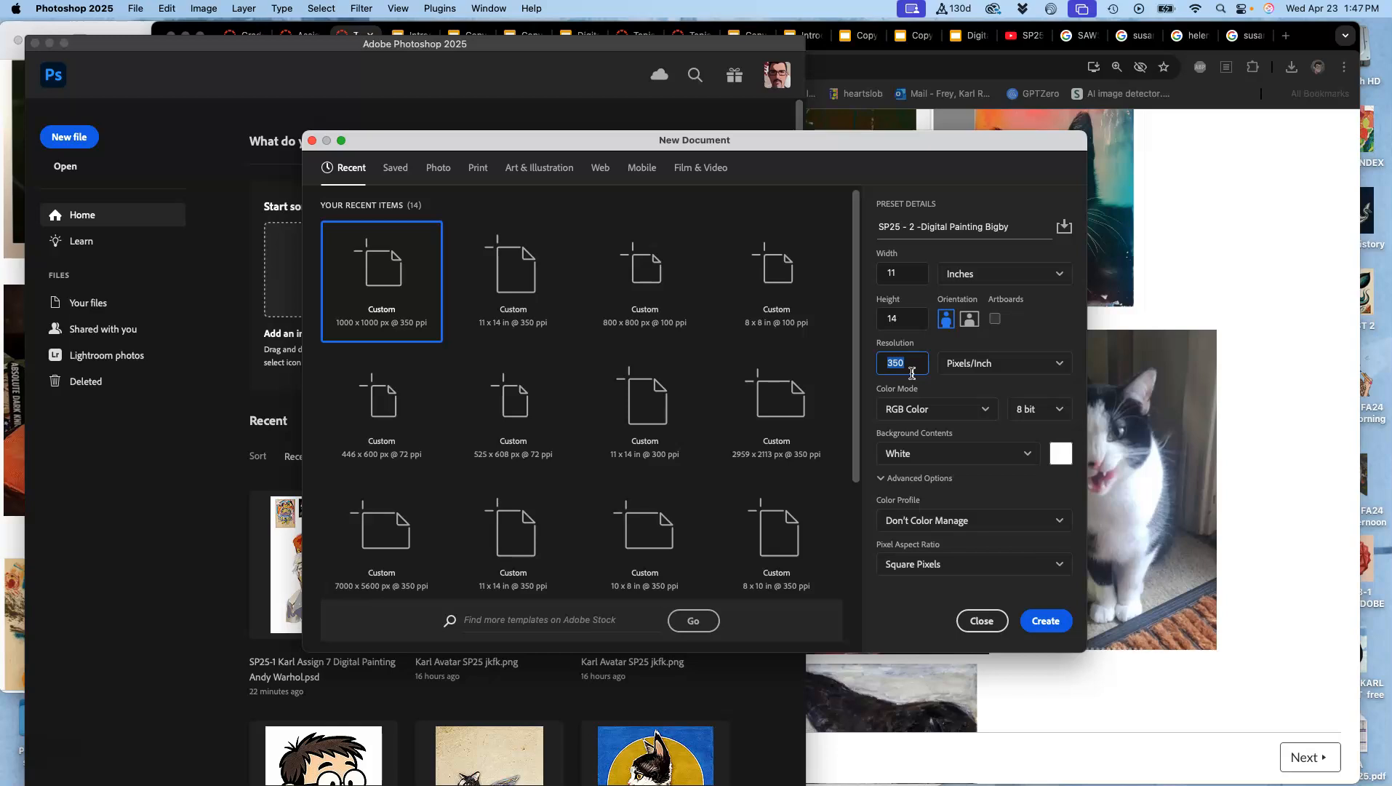
{"action": "left_click", "coordinate": [1045, 622]}
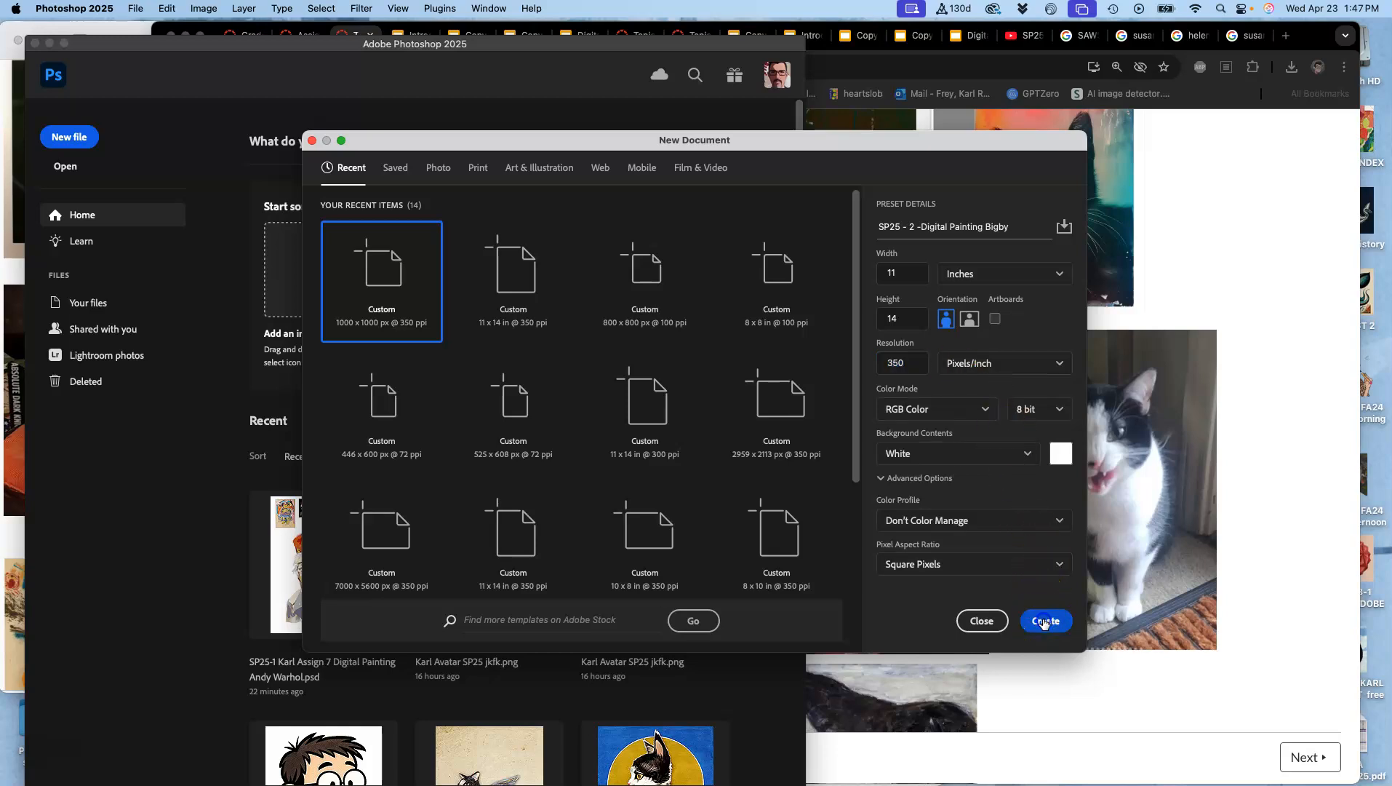
{"action": "left_click", "coordinate": [1029, 528]}
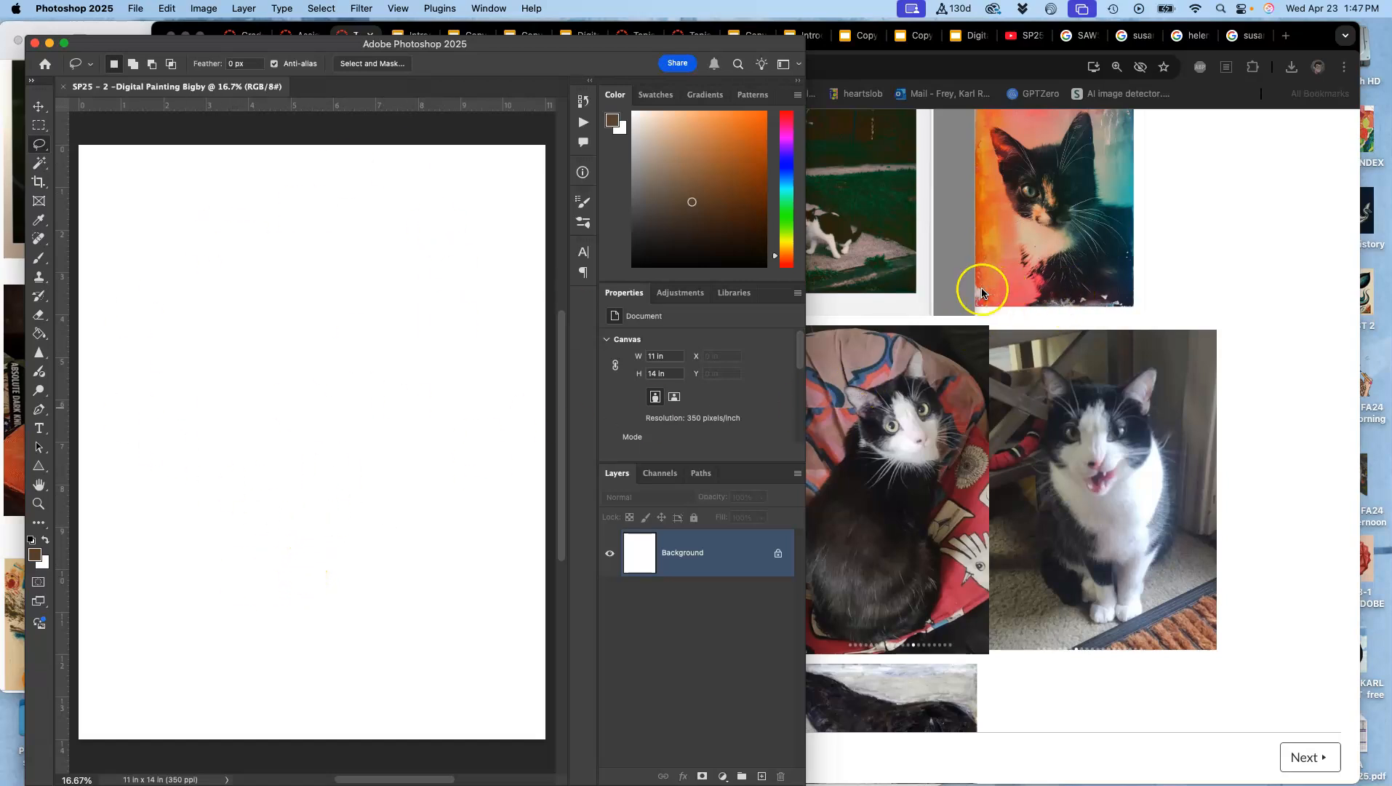
- Try to rotate the blank canvas into landscape orientation
{"action": "left_click", "coordinate": [197, 11]}
{"action": "mouse_move", "coordinate": [207, 33]}
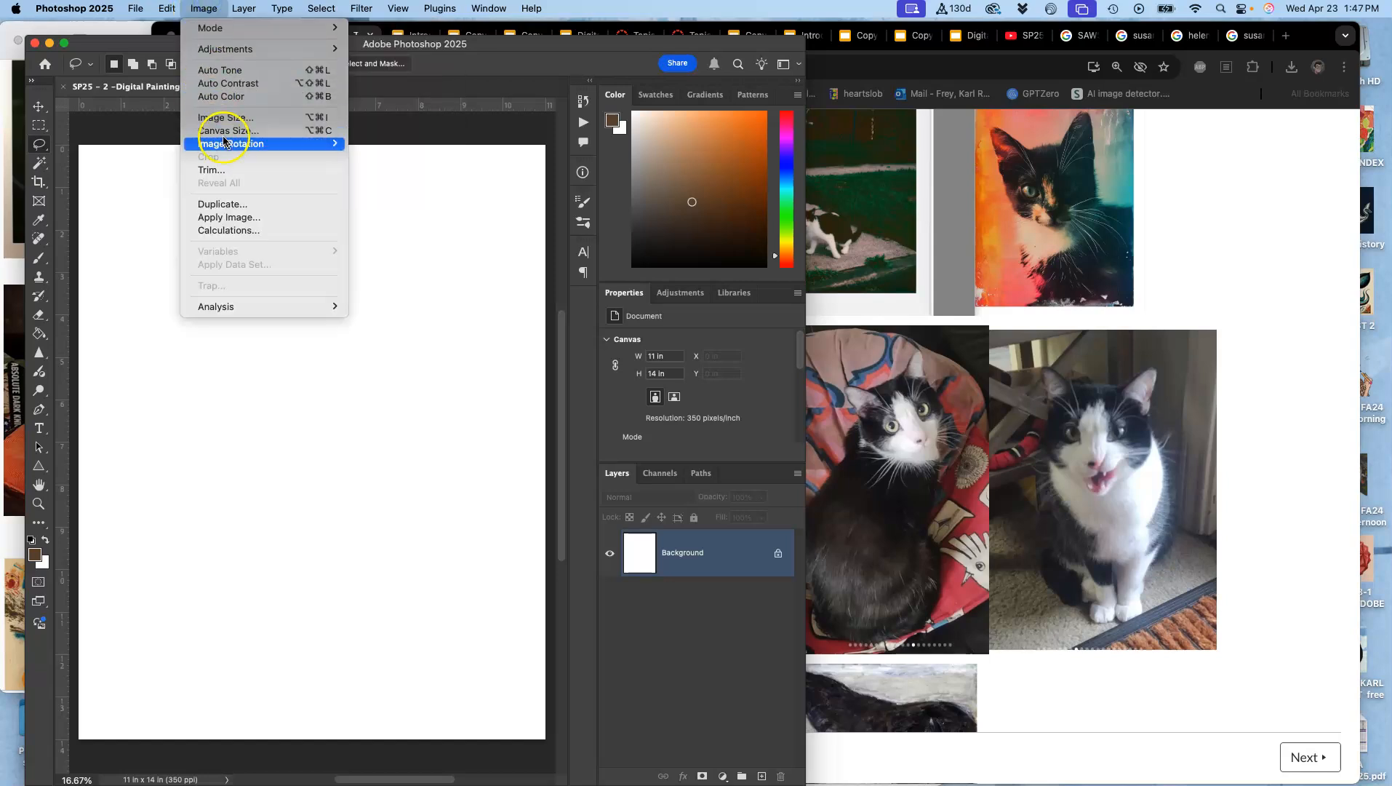
{"action": "mouse_move", "coordinate": [277, 143]}
{"action": "left_click", "coordinate": [374, 145]}
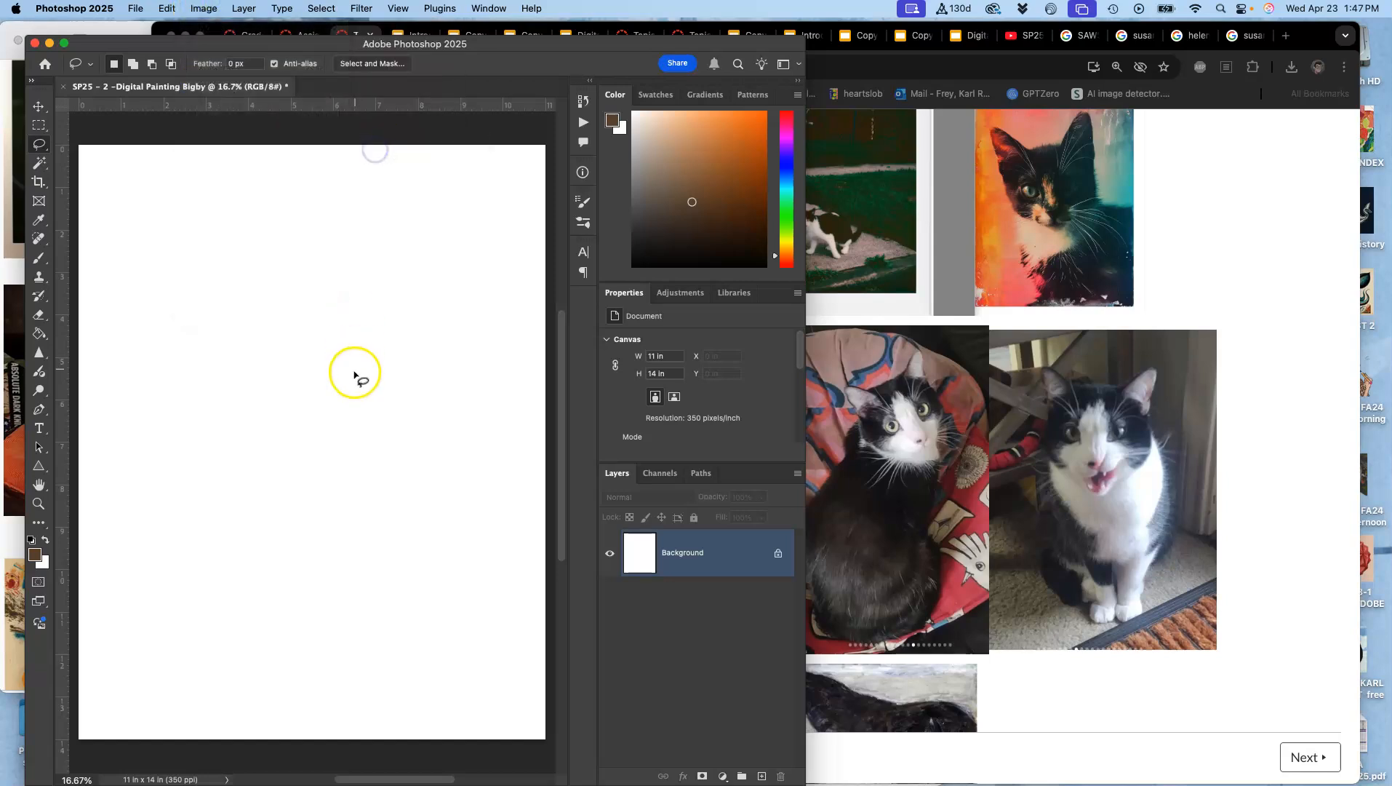
- Widen the Photoshop window to give the blank canvas more working room
{"action": "left_click", "coordinate": [809, 263]}
{"action": "left_click", "coordinate": [113, 291]}
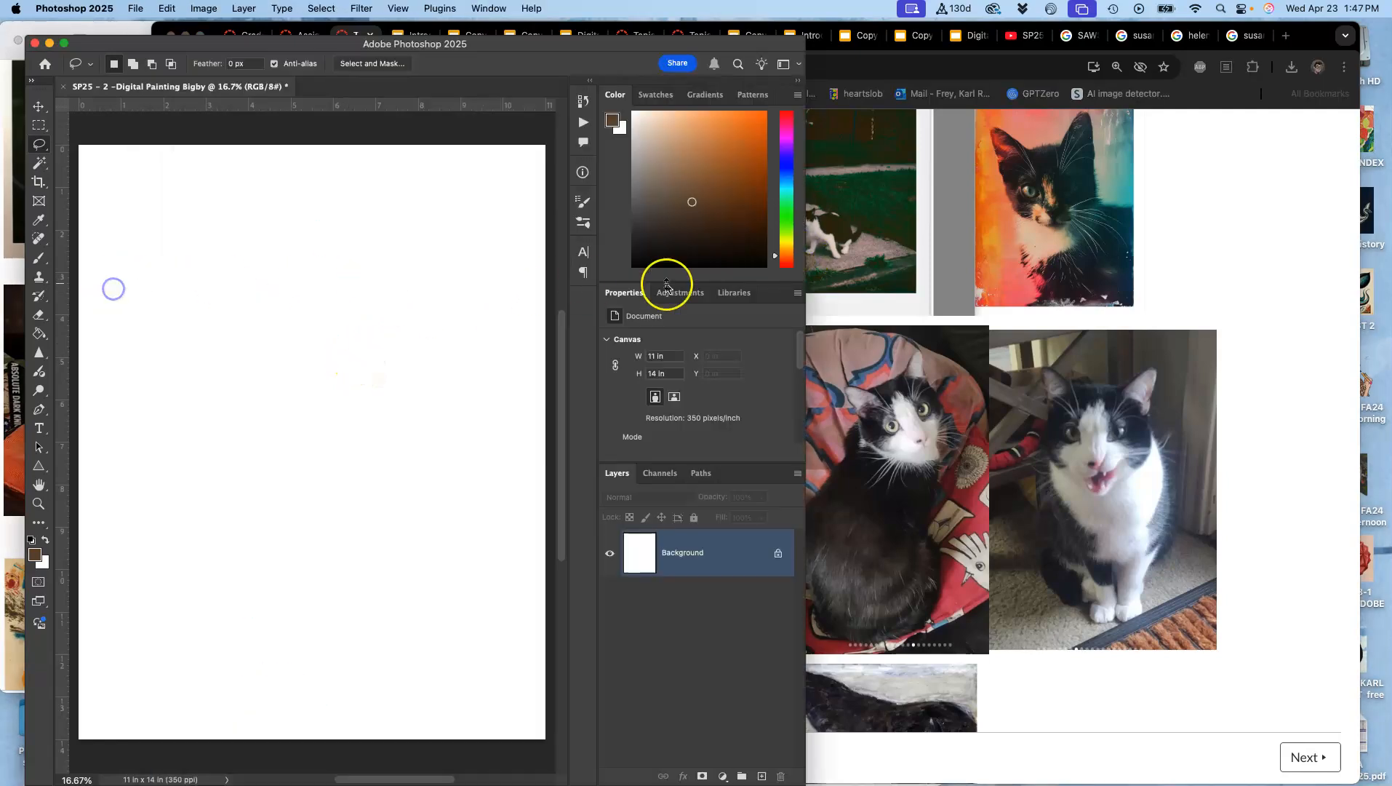
{"action": "left_click", "coordinate": [806, 278]}
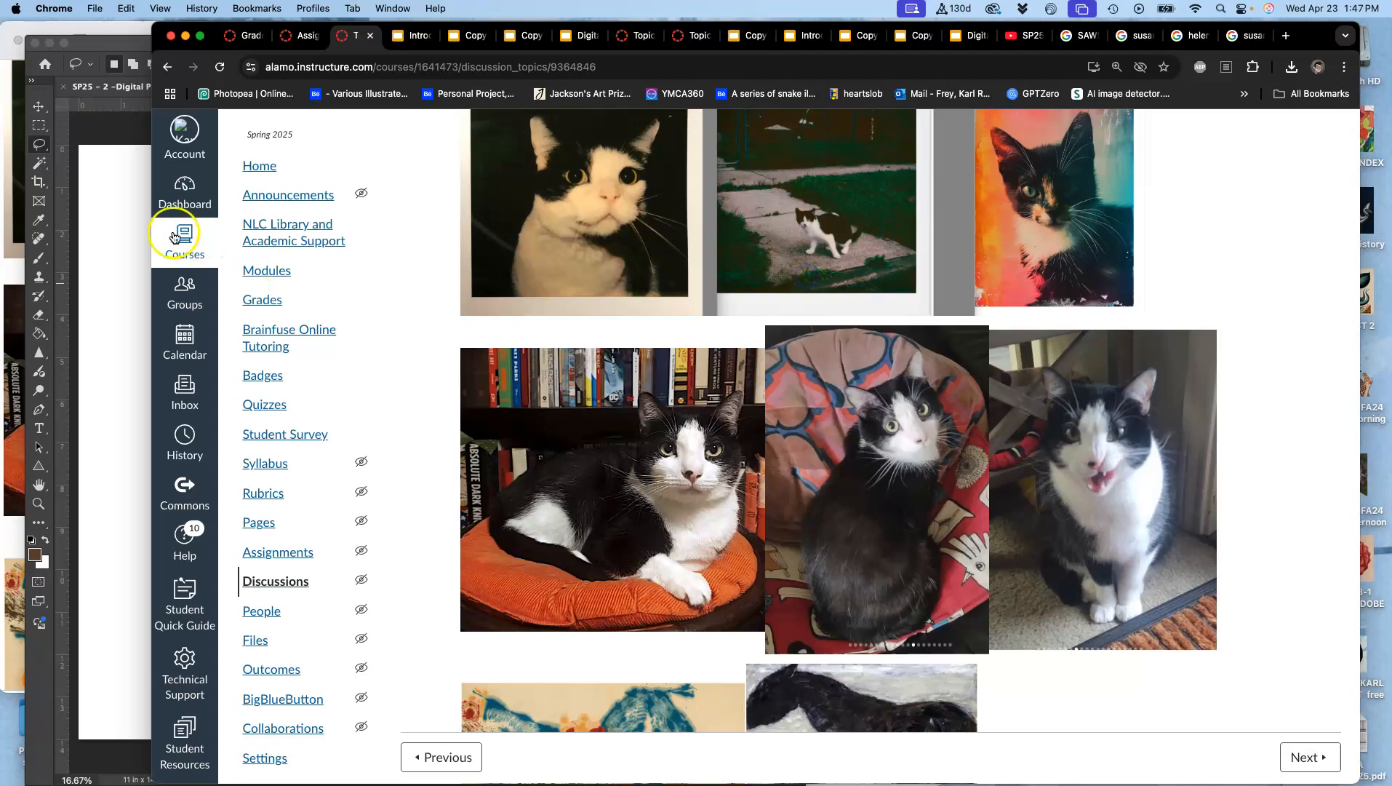
{"action": "left_click", "coordinate": [114, 234]}
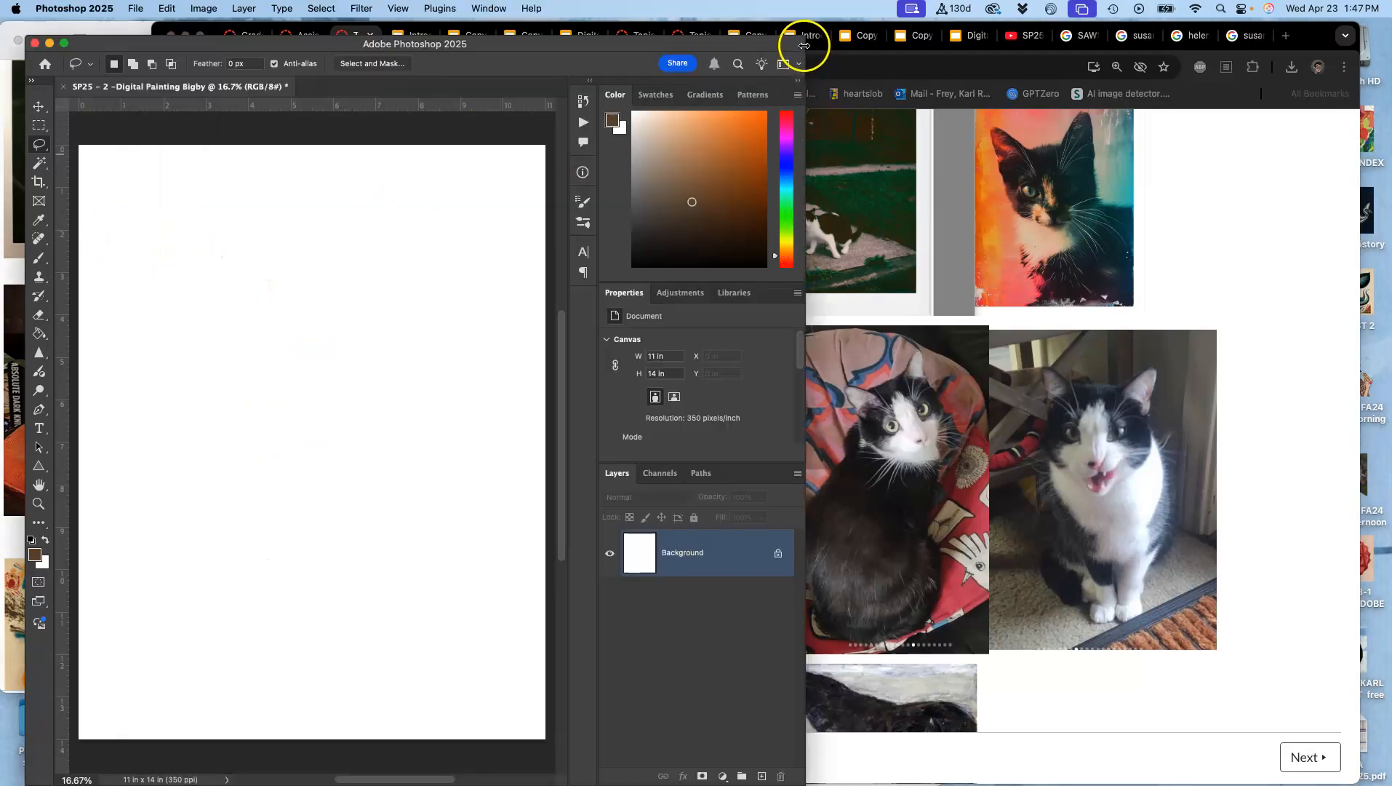
{"action": "left_click_drag", "start_coordinate": [803, 47], "coordinate": [1216, 47]}
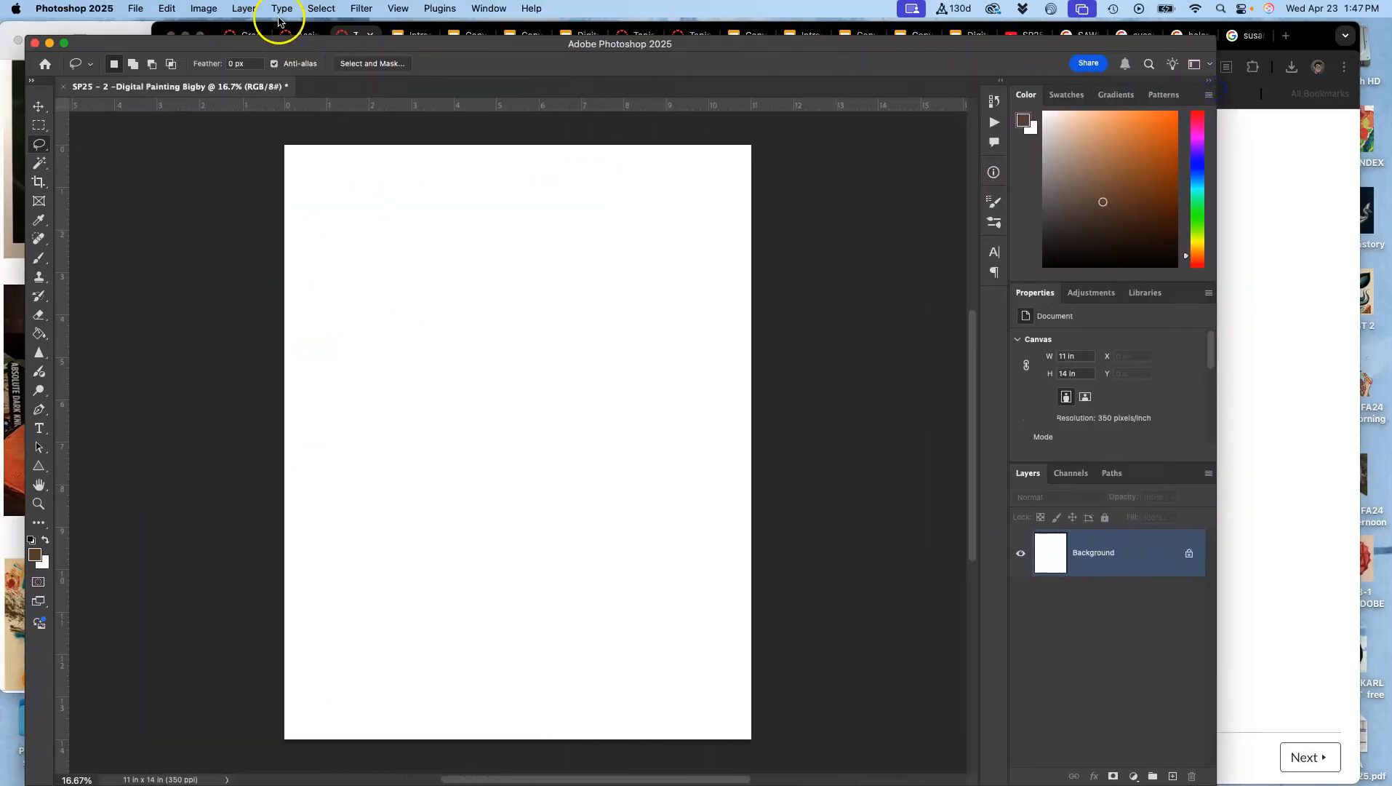
- Rotate the canvas 90 degrees into landscape orientation, 14 in wide by 11 in high
{"action": "left_click", "coordinate": [204, 8]}
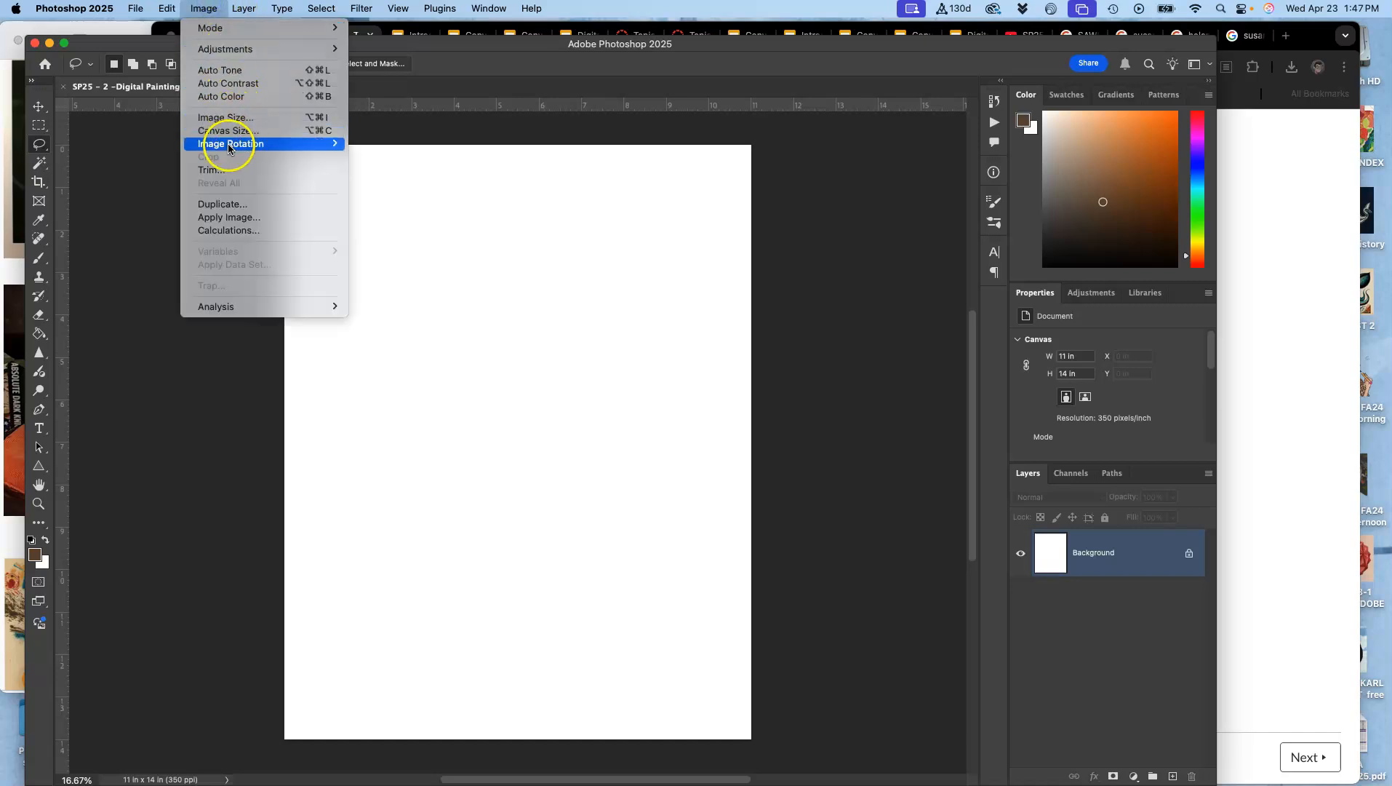
{"action": "mouse_move", "coordinate": [240, 143]}
{"action": "left_click", "coordinate": [397, 160]}
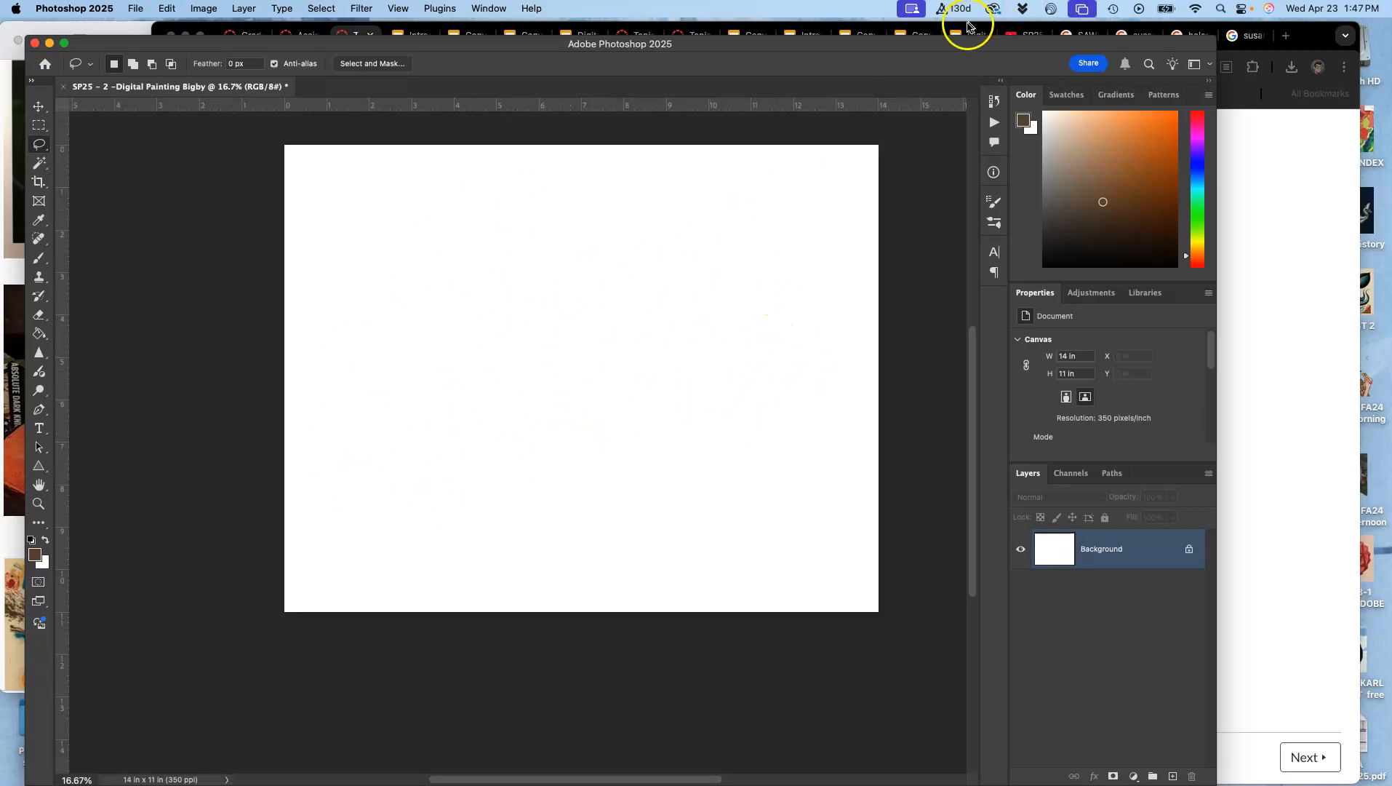
- Move the Photoshop window lower on the desktop and switch to the cat reference screenshot in Preview
{"action": "left_click_drag", "start_coordinate": [957, 42], "coordinate": [983, 158]}
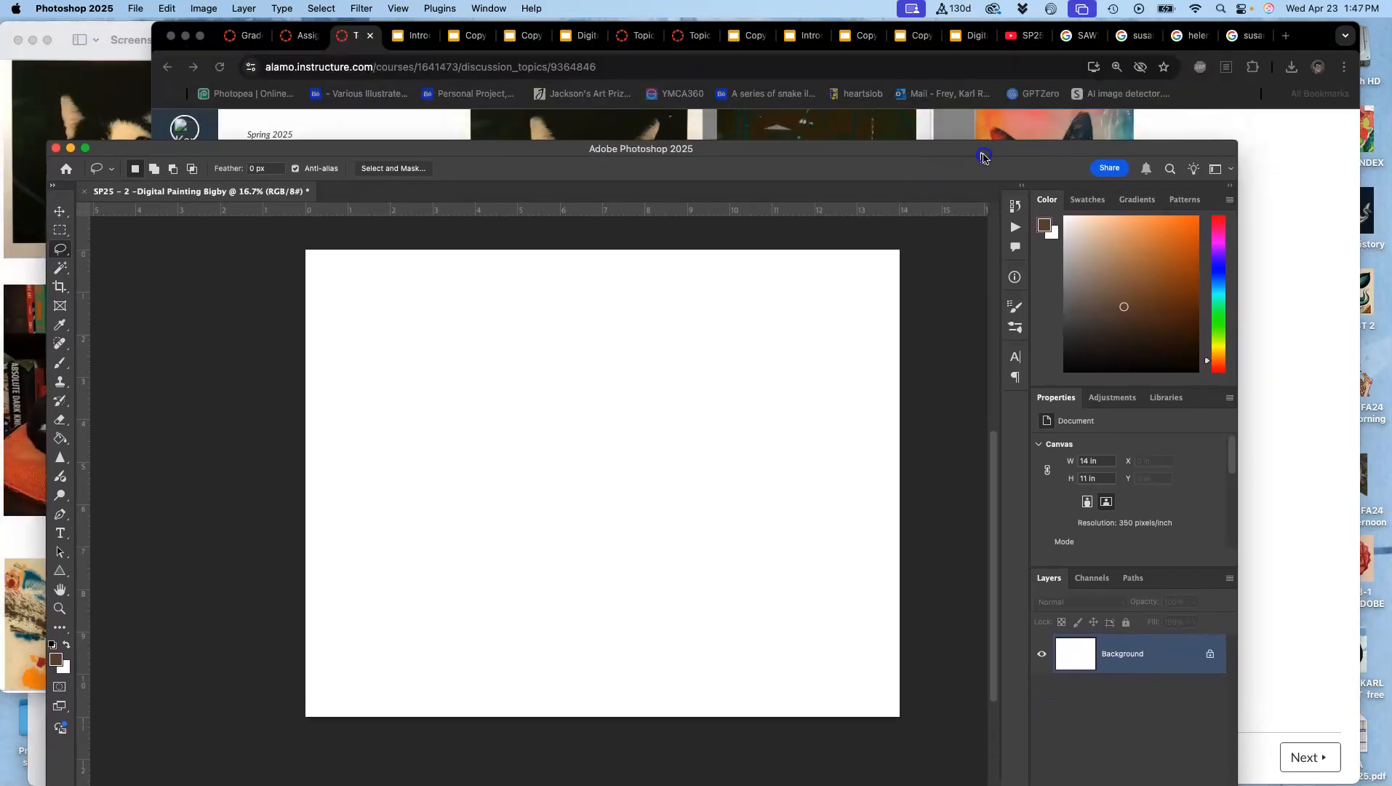
{"action": "left_click", "coordinate": [11, 45]}
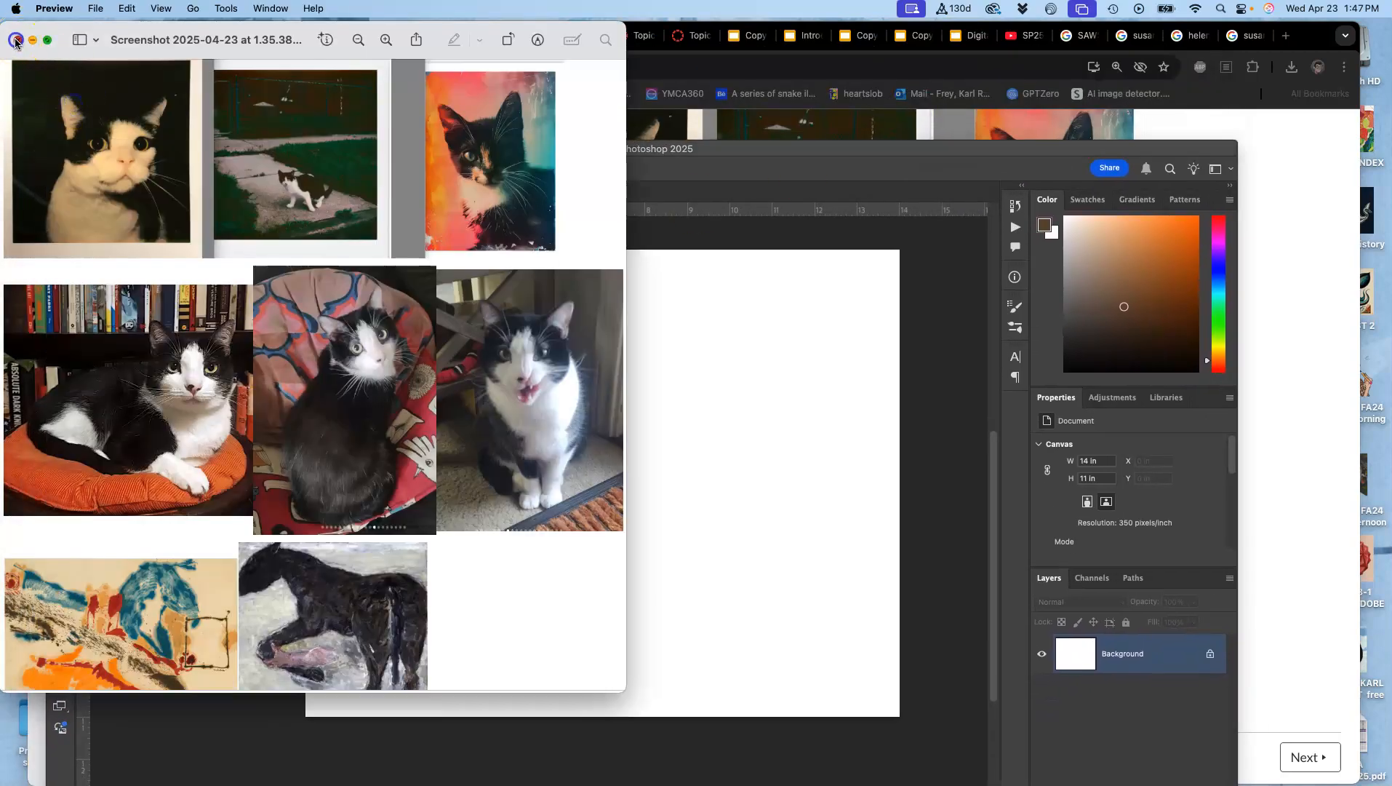
- Close the cat screenshot preview and the Assignment #7 Andy Warhol folder, and open the Assign #7 folder from the desktop
{"action": "left_click", "coordinate": [16, 42]}
{"action": "left_click", "coordinate": [451, 273]}
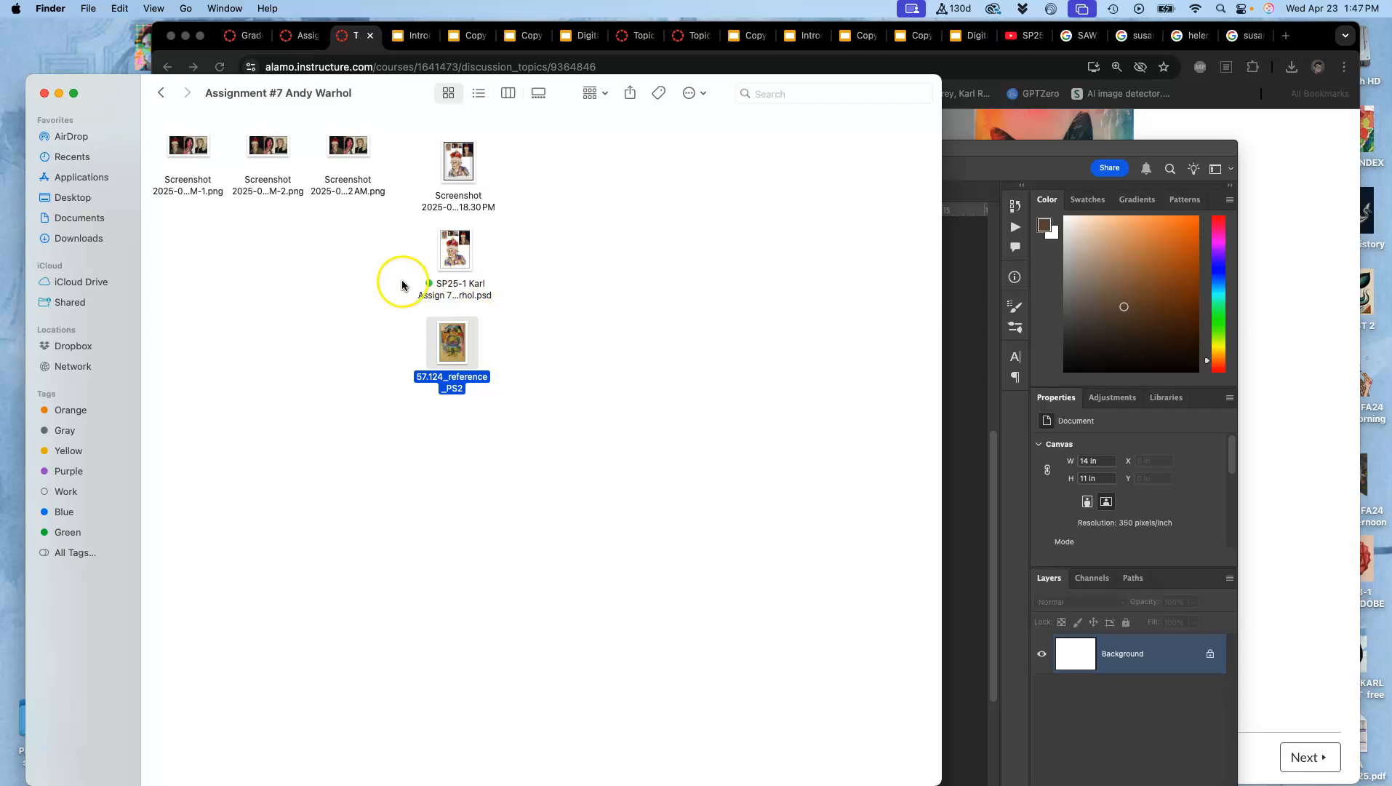
{"action": "left_click", "coordinate": [44, 92]}
{"action": "double_click", "coordinate": [145, 127]}
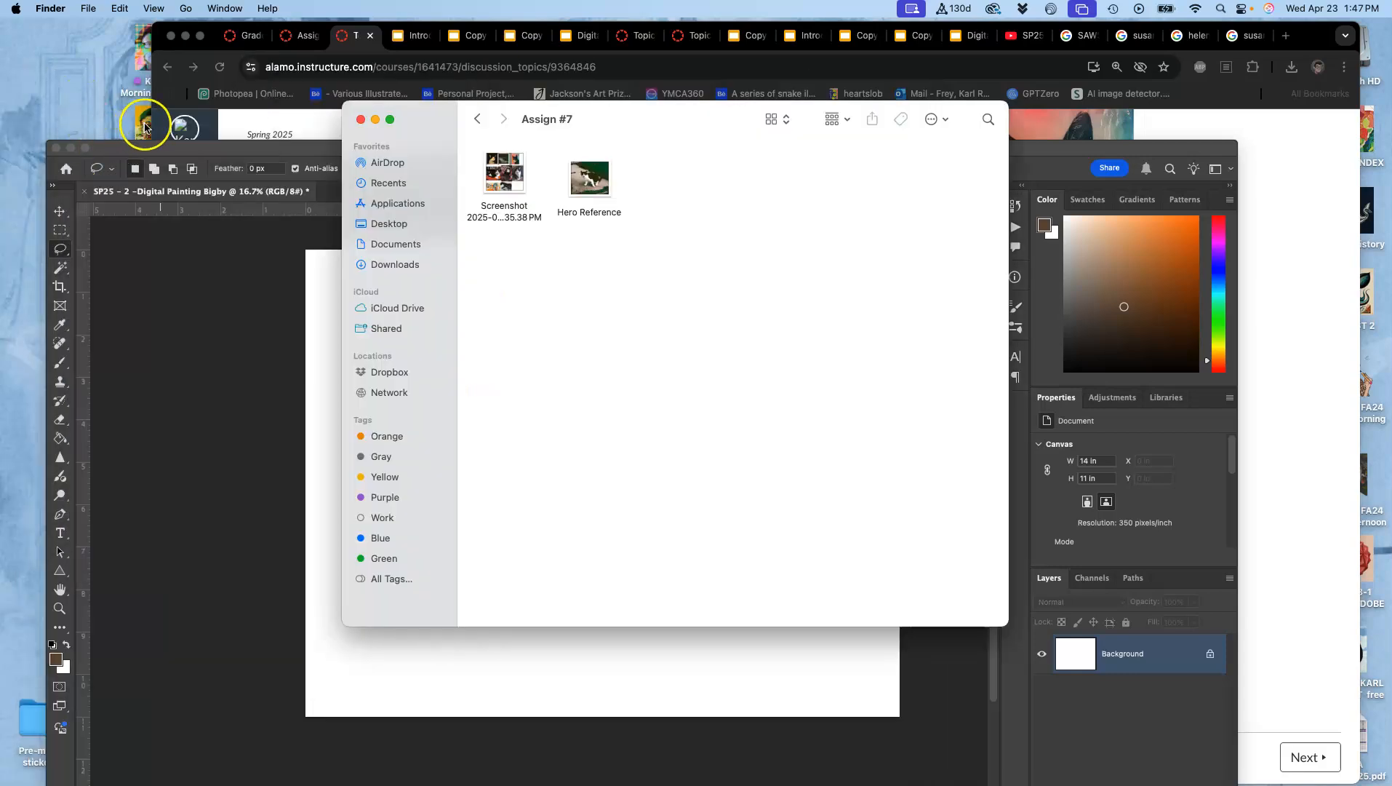
- Place the cat reference screenshot from the folder into the painting document, about 3.74 in wide in the canvas's upper-right corner
{"action": "left_click_drag", "start_coordinate": [504, 172], "coordinate": [332, 326]}
{"action": "left_click_drag", "start_coordinate": [372, 717], "coordinate": [705, 461]}
{"action": "left_click_drag", "start_coordinate": [738, 402], "coordinate": [806, 402]}
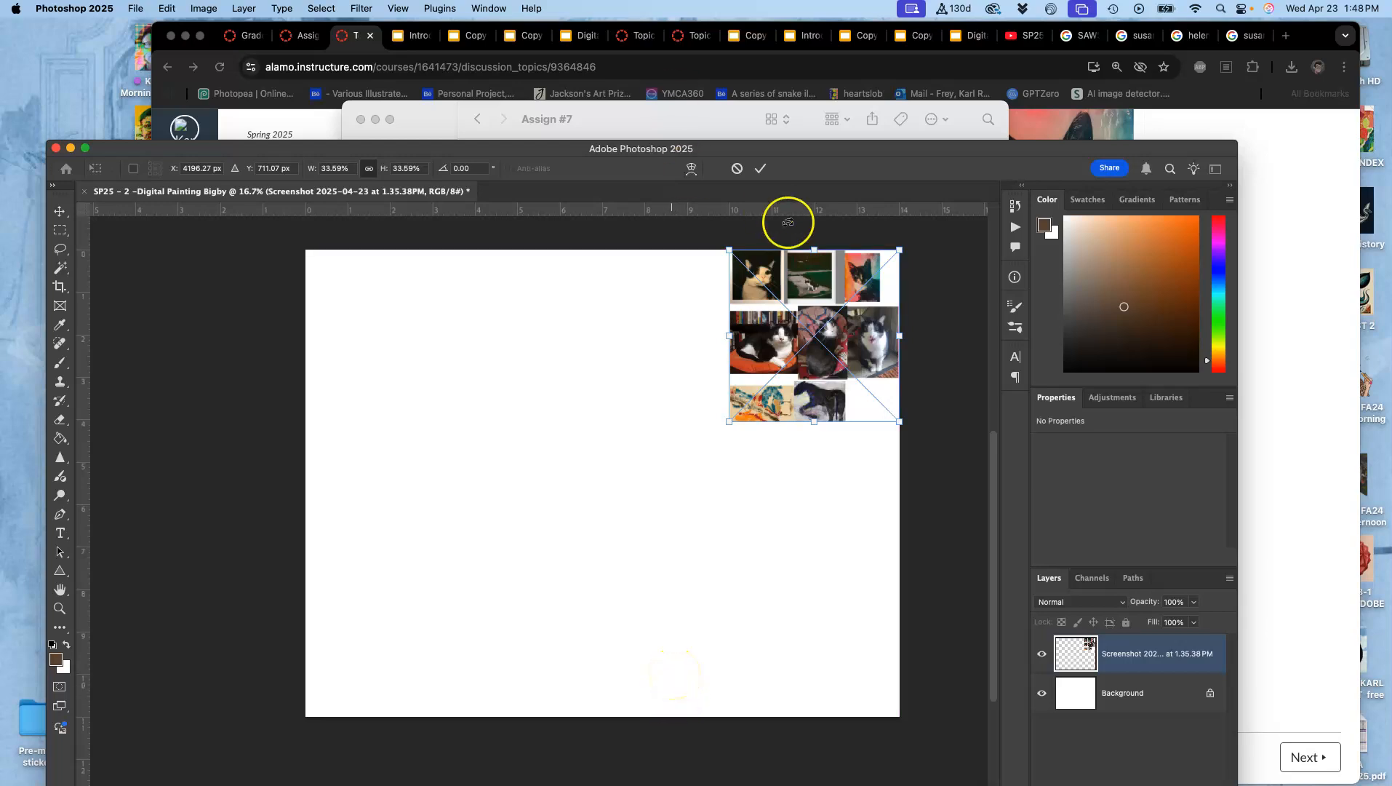
{"action": "left_click_drag", "start_coordinate": [814, 421], "coordinate": [818, 410]}
{"action": "key", "text": "Return"}
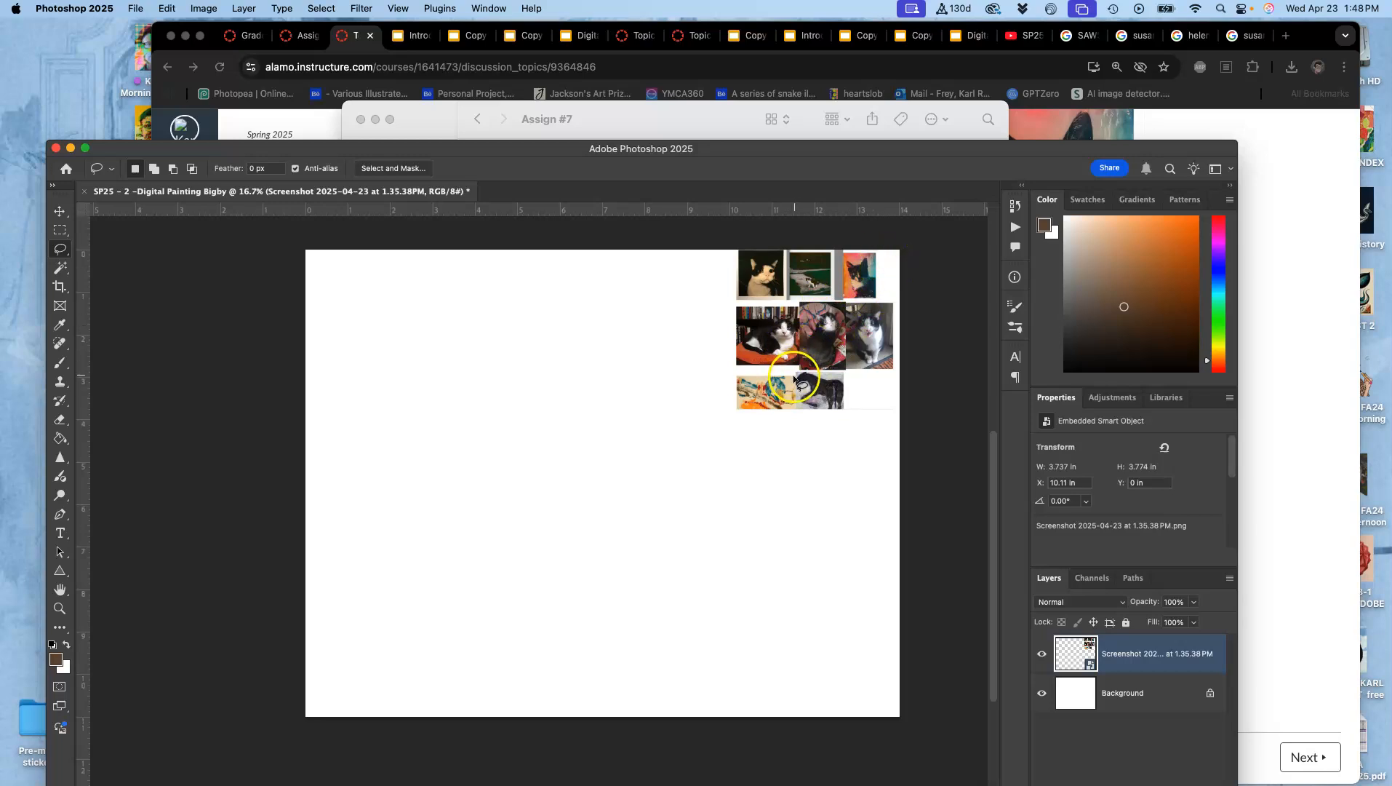
- Place the Hero Reference image just left of the reference collage, scaled to about 3.86 in wide
{"action": "left_click", "coordinate": [441, 111]}
{"action": "left_click_drag", "start_coordinate": [589, 182], "coordinate": [399, 662]}
{"action": "left_click_drag", "start_coordinate": [626, 486], "coordinate": [729, 402]}
{"action": "left_click_drag", "start_coordinate": [716, 348], "coordinate": [709, 345]}
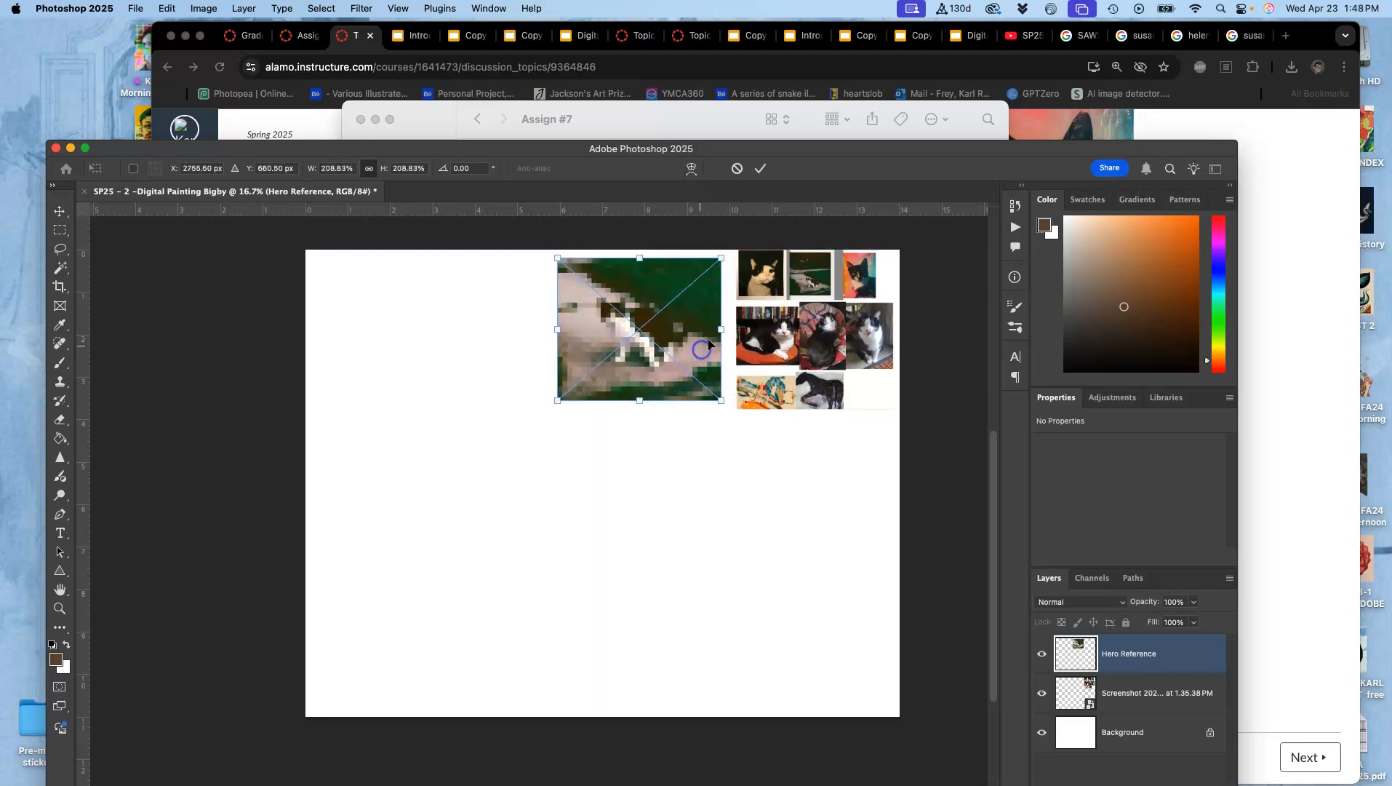
{"action": "key", "text": "Return"}
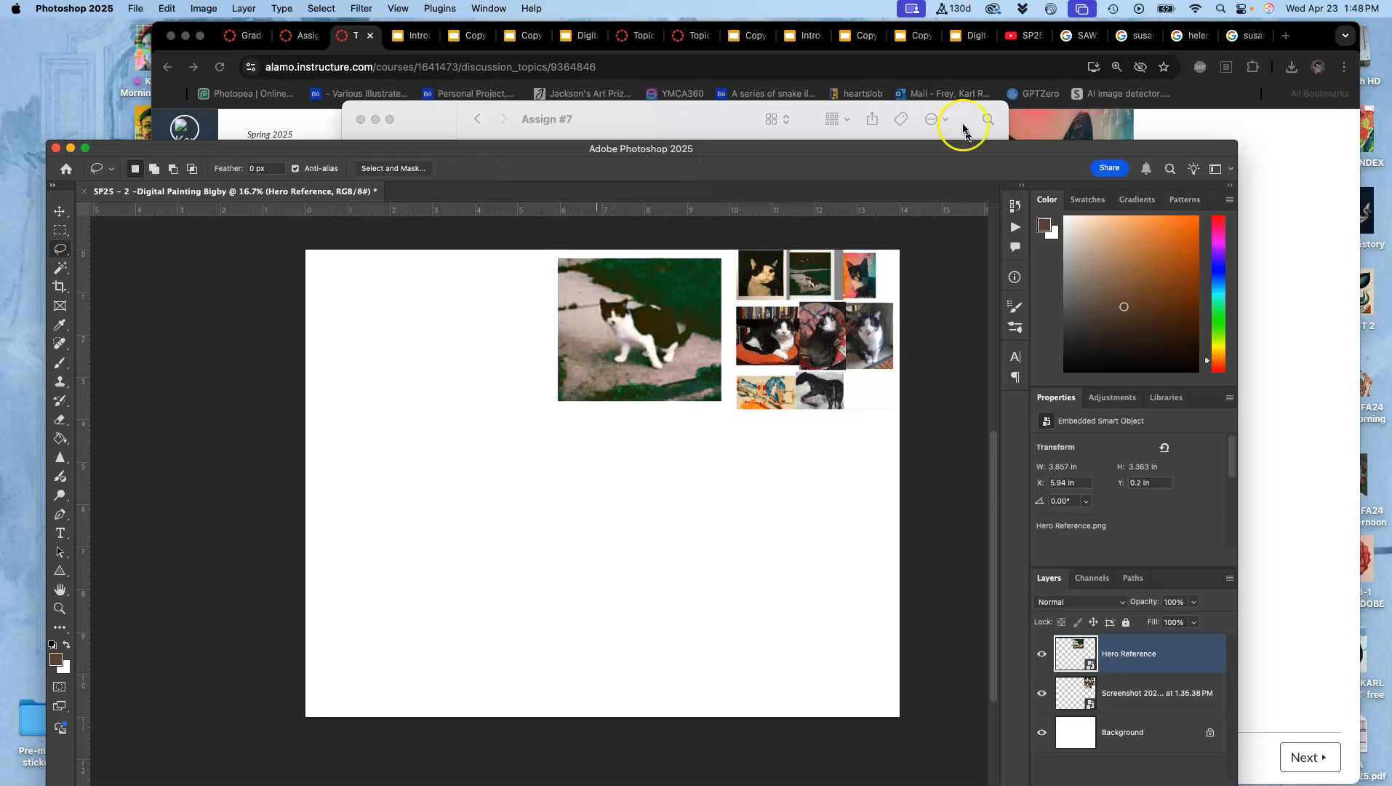
- Switch to the course discussion in Chrome and review the digital painting requirements and the speed painting and loose sketch inspiration
{"action": "left_click", "coordinate": [1161, 127]}
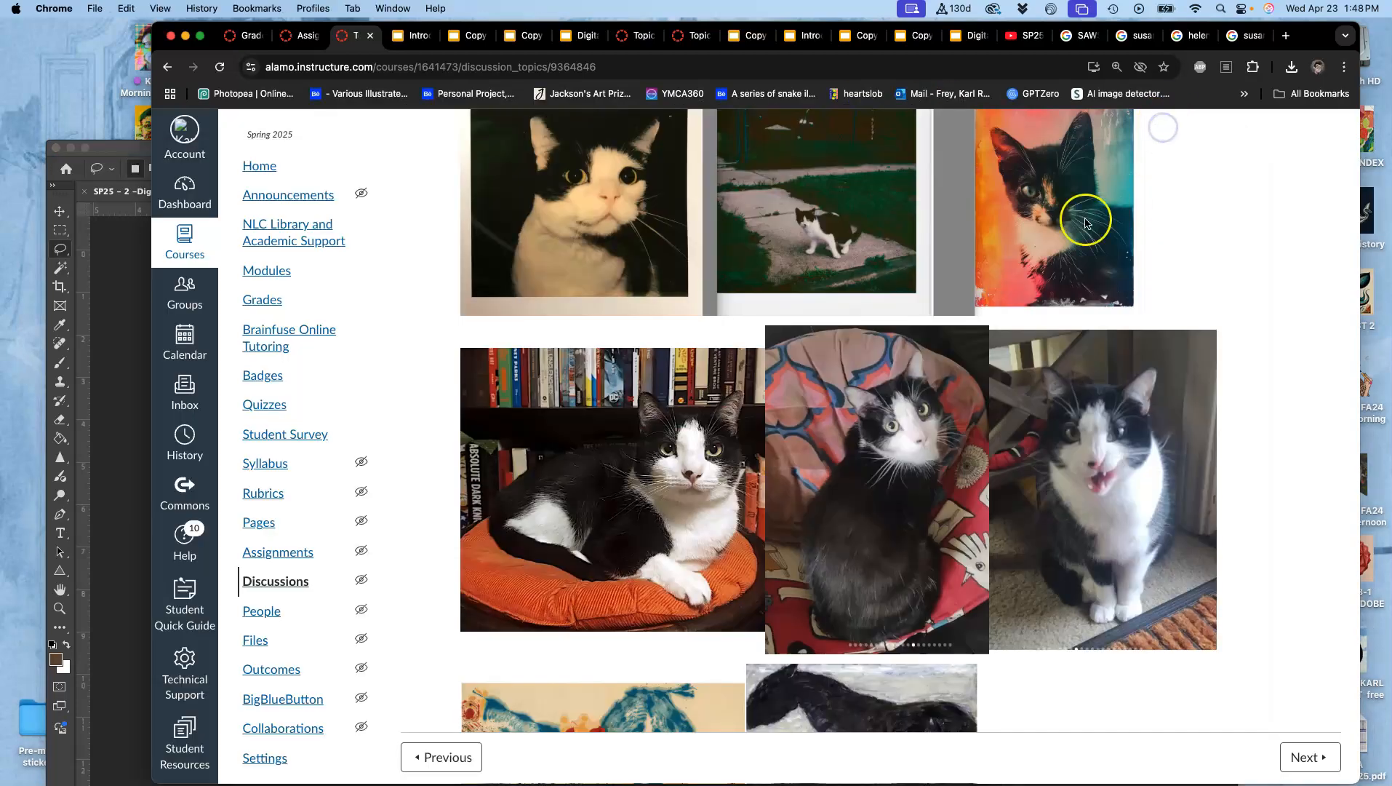
{"action": "scroll", "coordinate": [1197, 305], "scroll_direction": "up", "scroll_amount": 20}
{"action": "scroll", "coordinate": [1197, 305], "scroll_direction": "up", "scroll_amount": 10}
{"action": "scroll", "coordinate": [1199, 307], "scroll_direction": "down", "scroll_amount": 8}
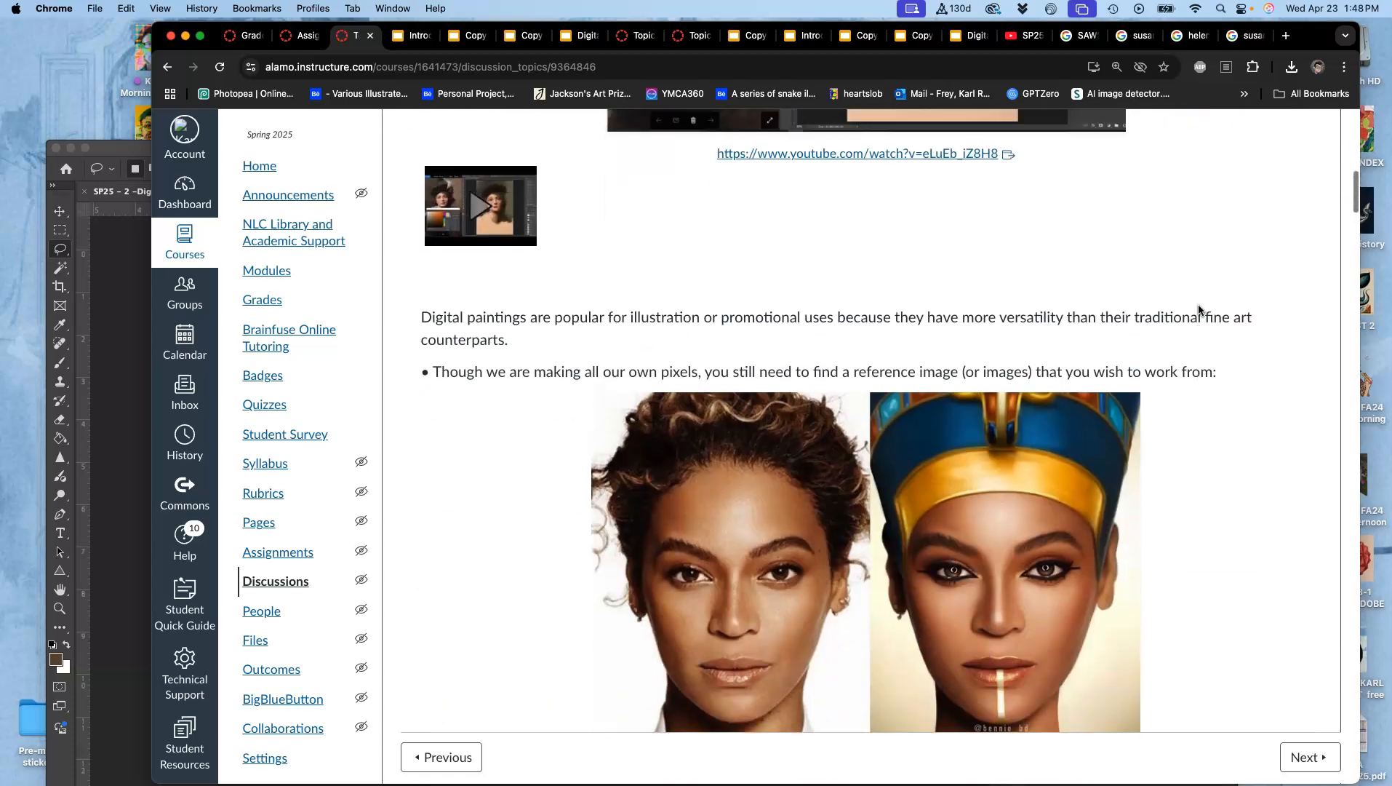
{"action": "scroll", "coordinate": [1199, 308], "scroll_direction": "up", "scroll_amount": 2}
{"action": "scroll", "coordinate": [920, 292], "scroll_direction": "down", "scroll_amount": 6}
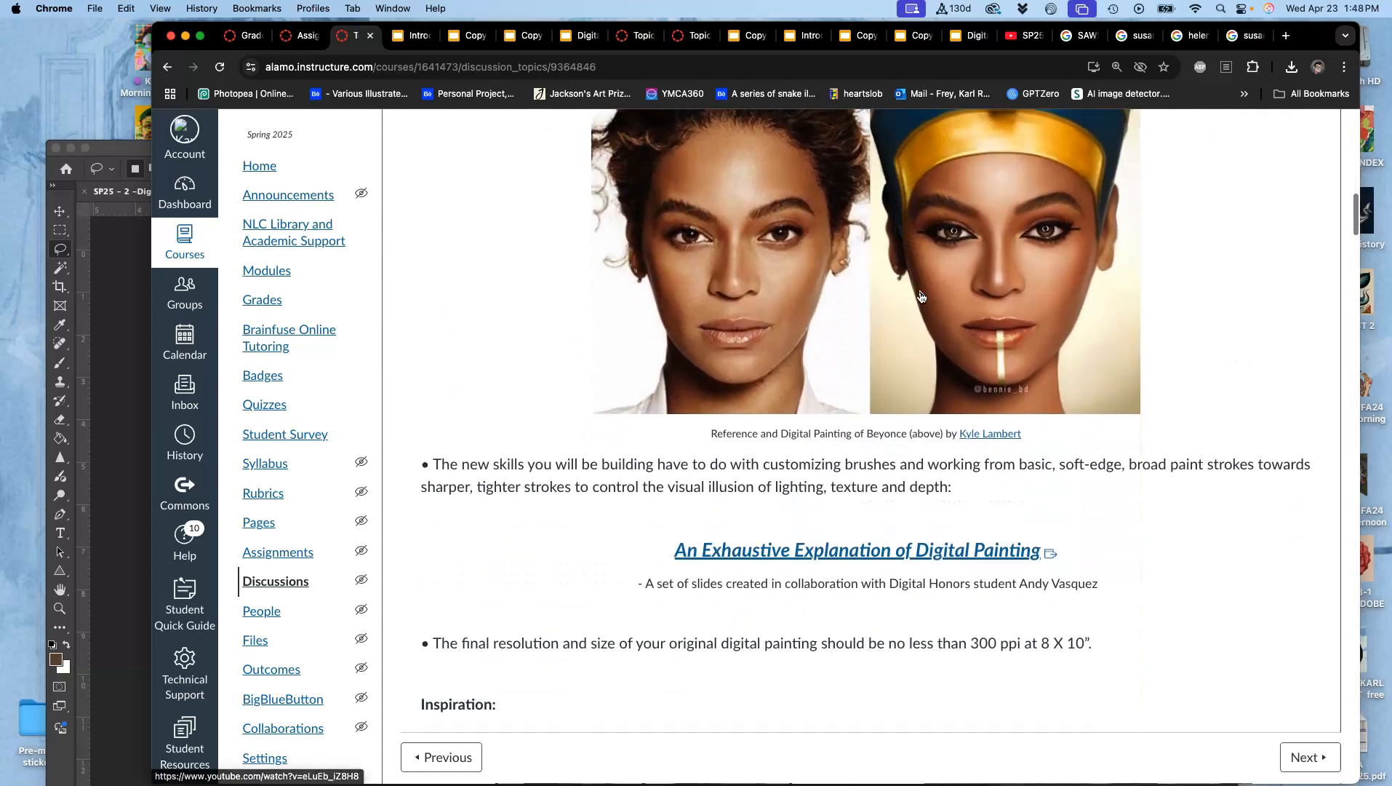
{"action": "scroll", "coordinate": [920, 305], "scroll_direction": "down", "scroll_amount": 8}
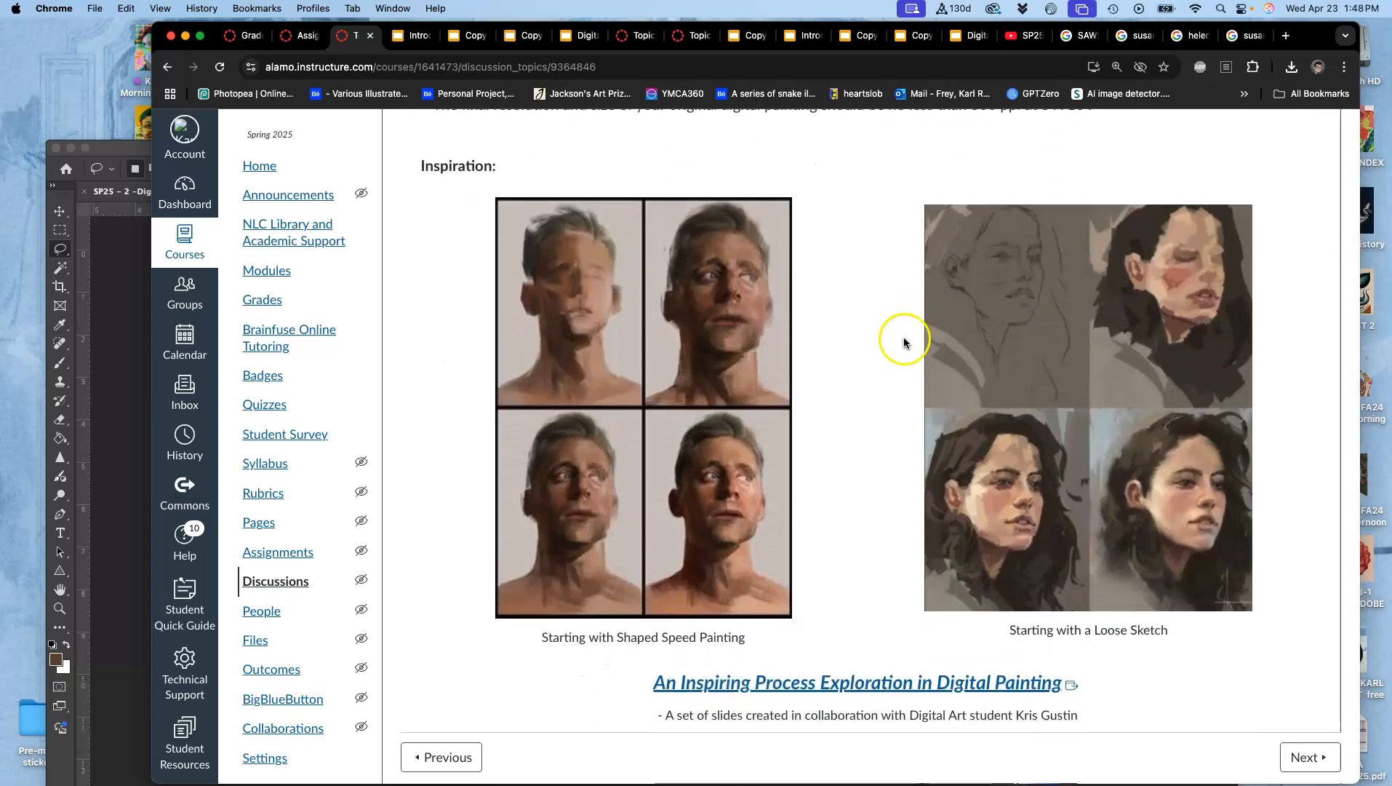
{"action": "scroll", "coordinate": [911, 353], "scroll_direction": "down", "scroll_amount": 5}
{"action": "scroll", "coordinate": [909, 346], "scroll_direction": "up", "scroll_amount": 2}
{"action": "scroll", "coordinate": [908, 352], "scroll_direction": "up", "scroll_amount": 2}
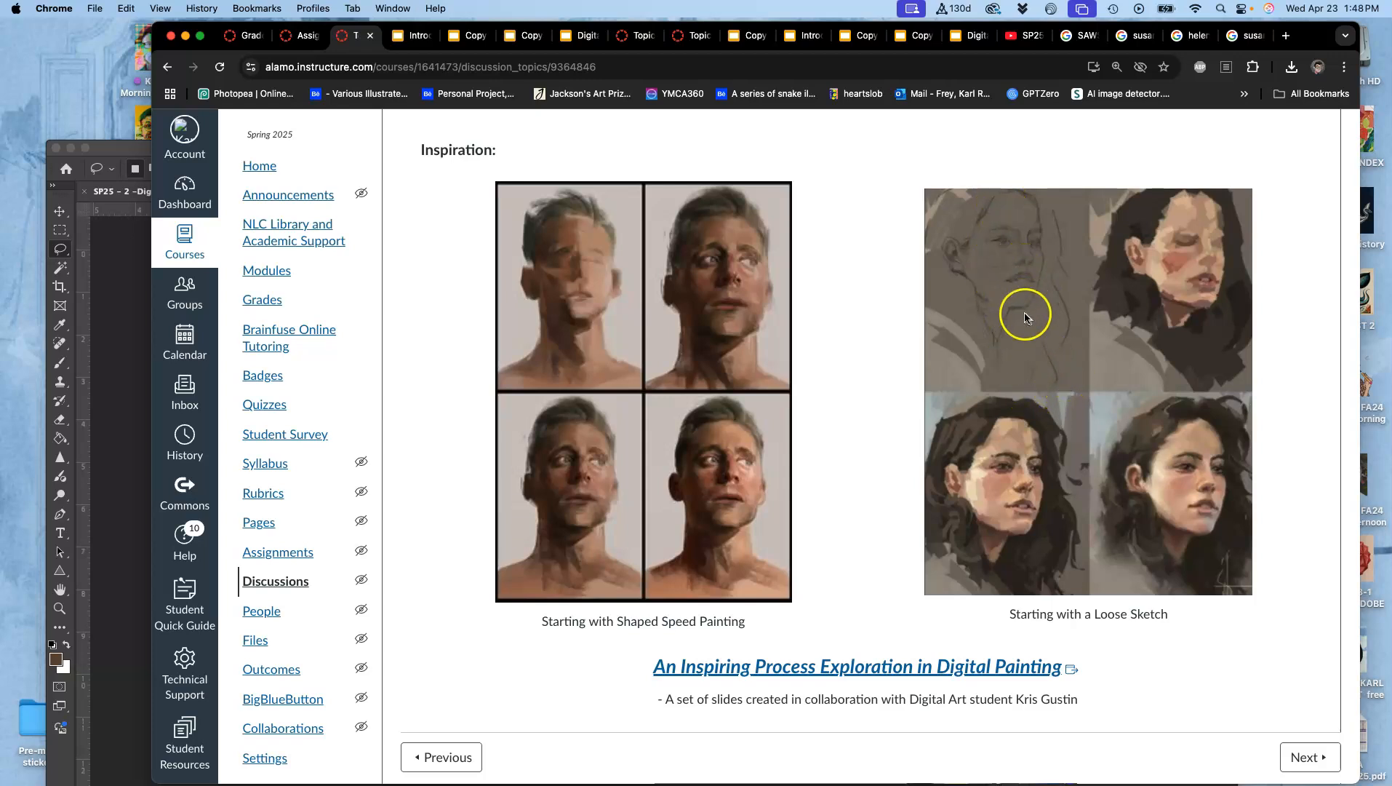
- Review the Aretha Franklin portrait process, gestural animal paintings, past student examples and the tuxedo cat reference post
{"action": "scroll", "coordinate": [1034, 340], "scroll_direction": "down", "scroll_amount": 15}
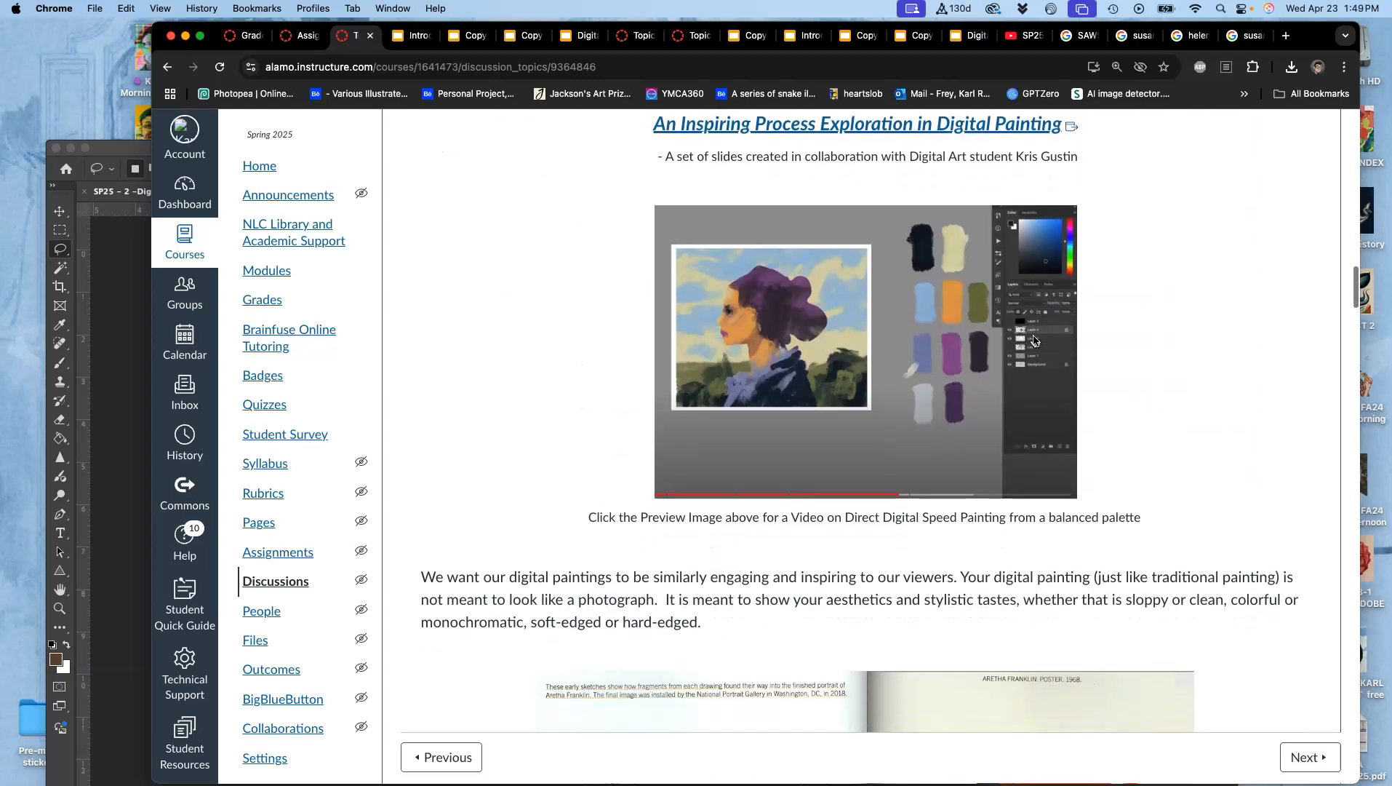
{"action": "scroll", "coordinate": [1034, 339], "scroll_direction": "up", "scroll_amount": 2}
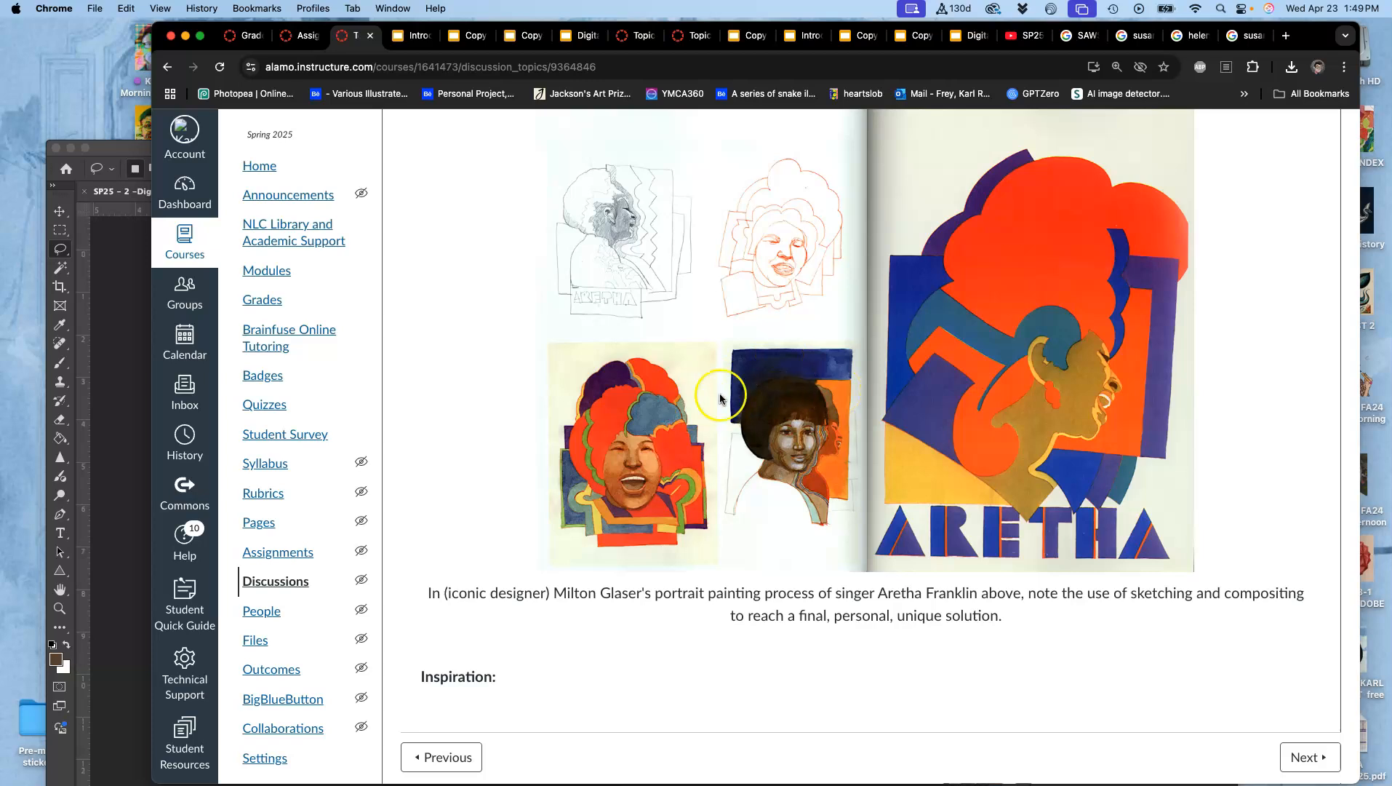
{"action": "scroll", "coordinate": [727, 394], "scroll_direction": "down", "scroll_amount": 8}
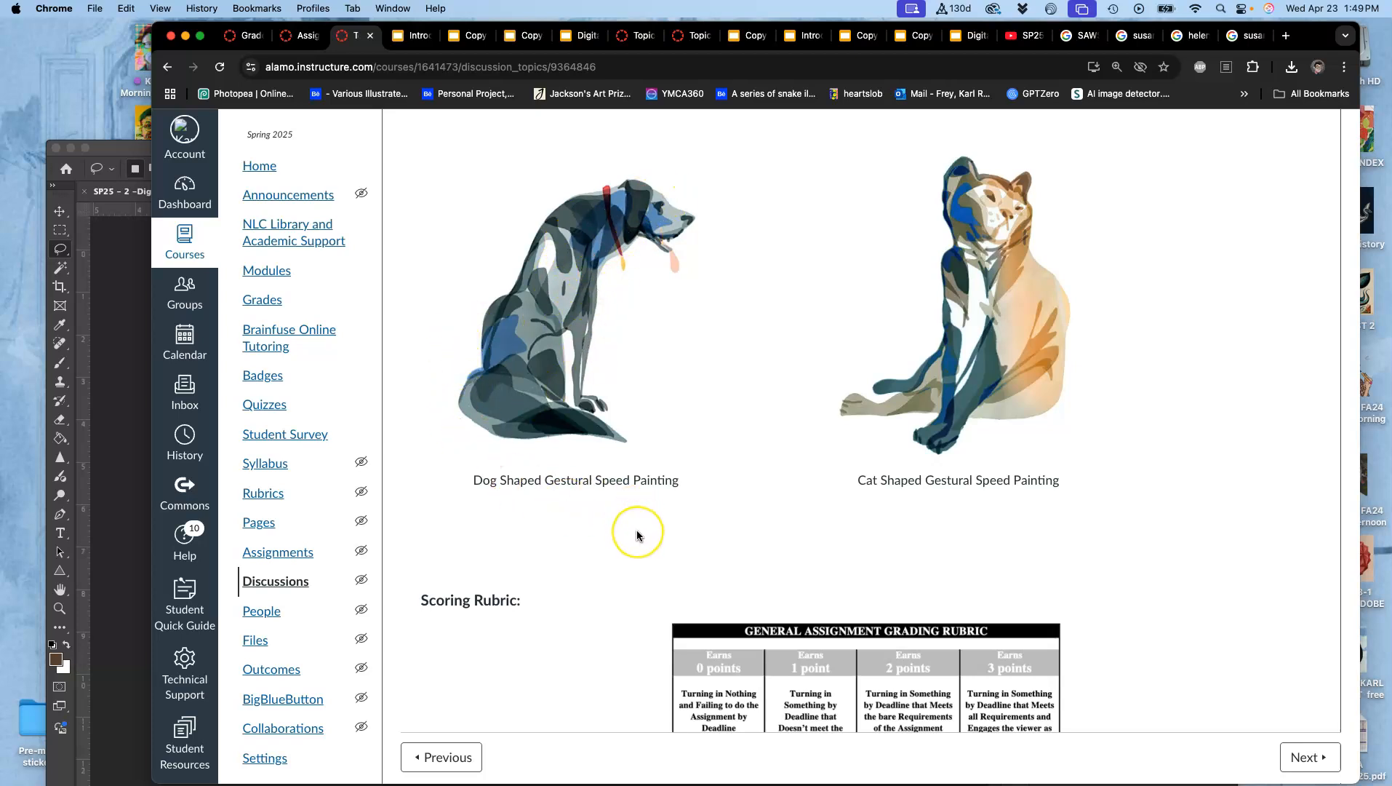
{"action": "scroll", "coordinate": [636, 535], "scroll_direction": "down", "scroll_amount": 10}
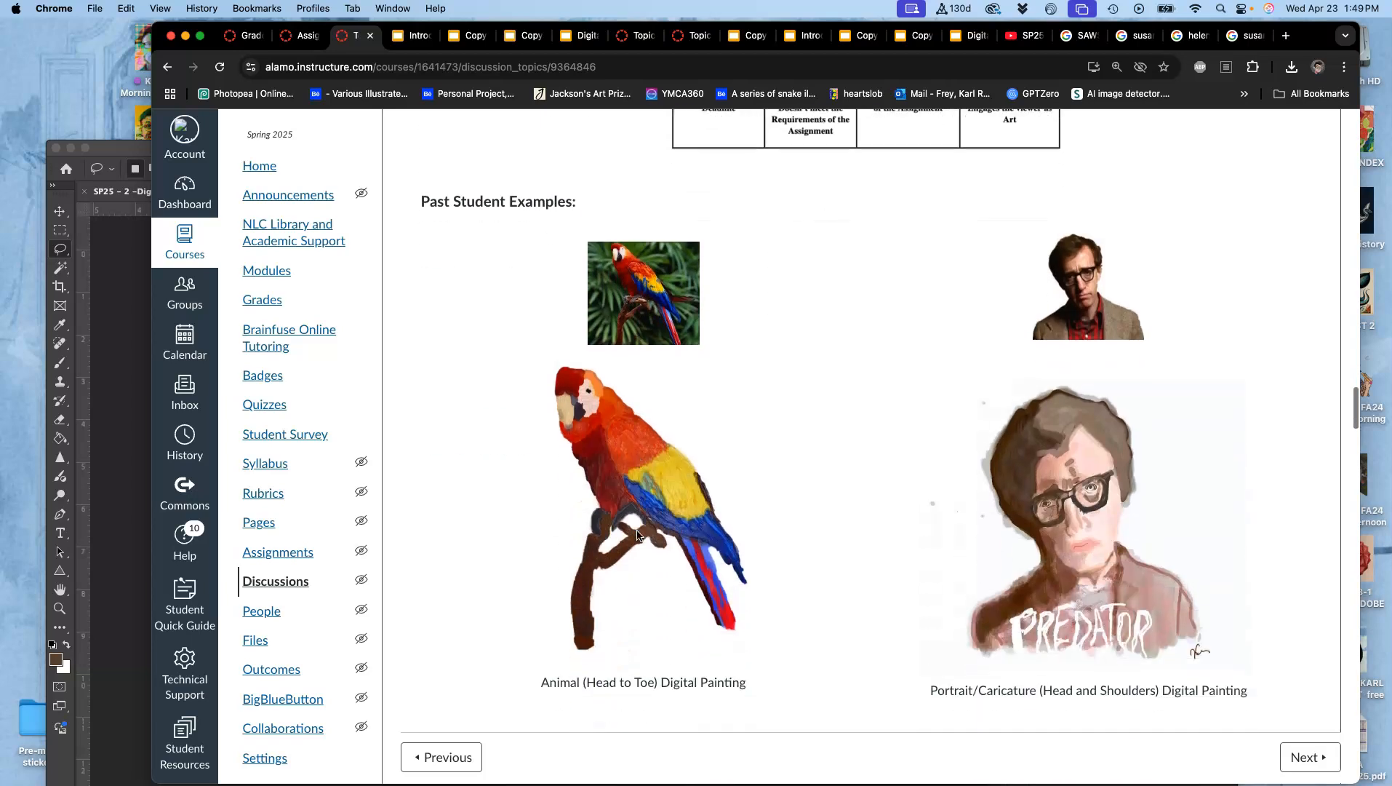
{"action": "scroll", "coordinate": [636, 535], "scroll_direction": "down", "scroll_amount": 2}
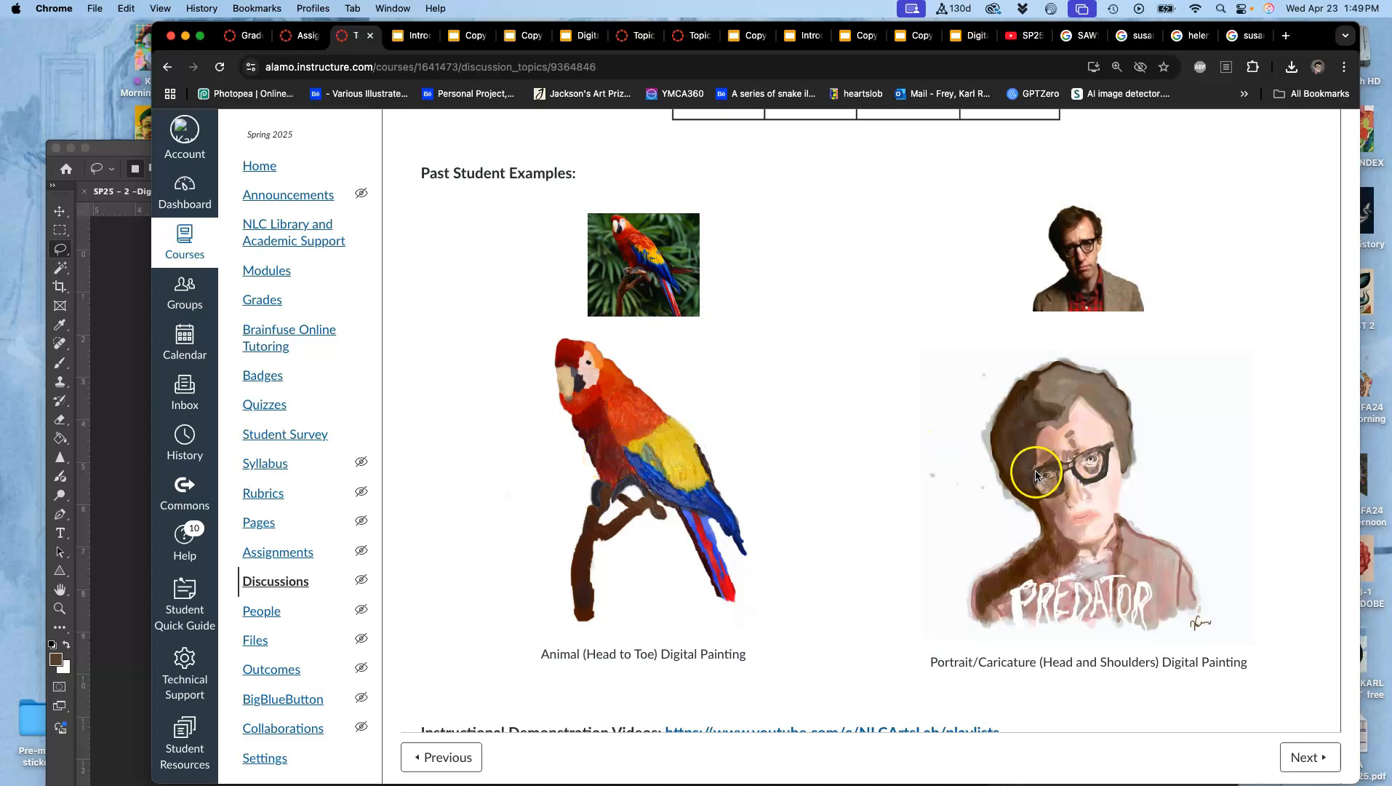
{"action": "scroll", "coordinate": [1003, 469], "scroll_direction": "down", "scroll_amount": 3}
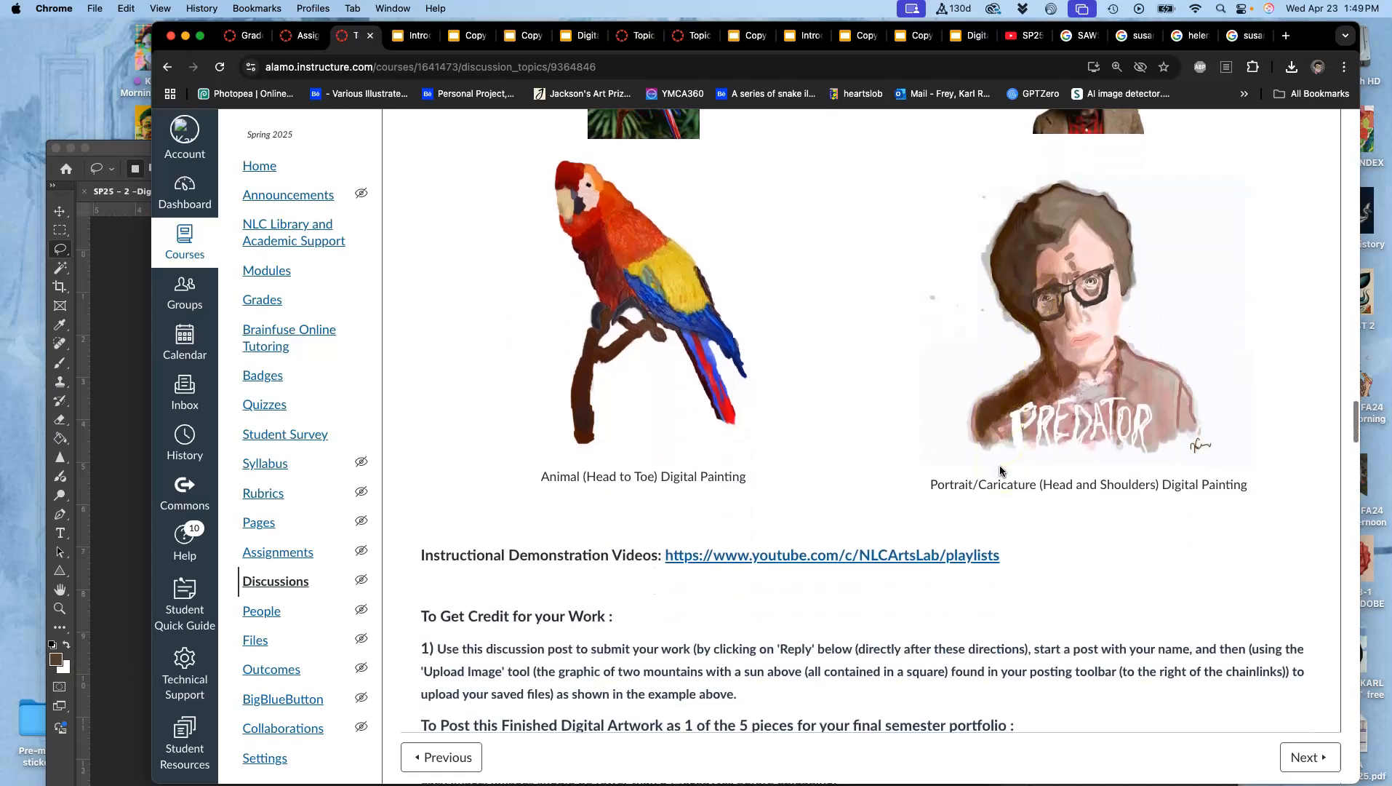
{"action": "scroll", "coordinate": [1000, 470], "scroll_direction": "down", "scroll_amount": 20}
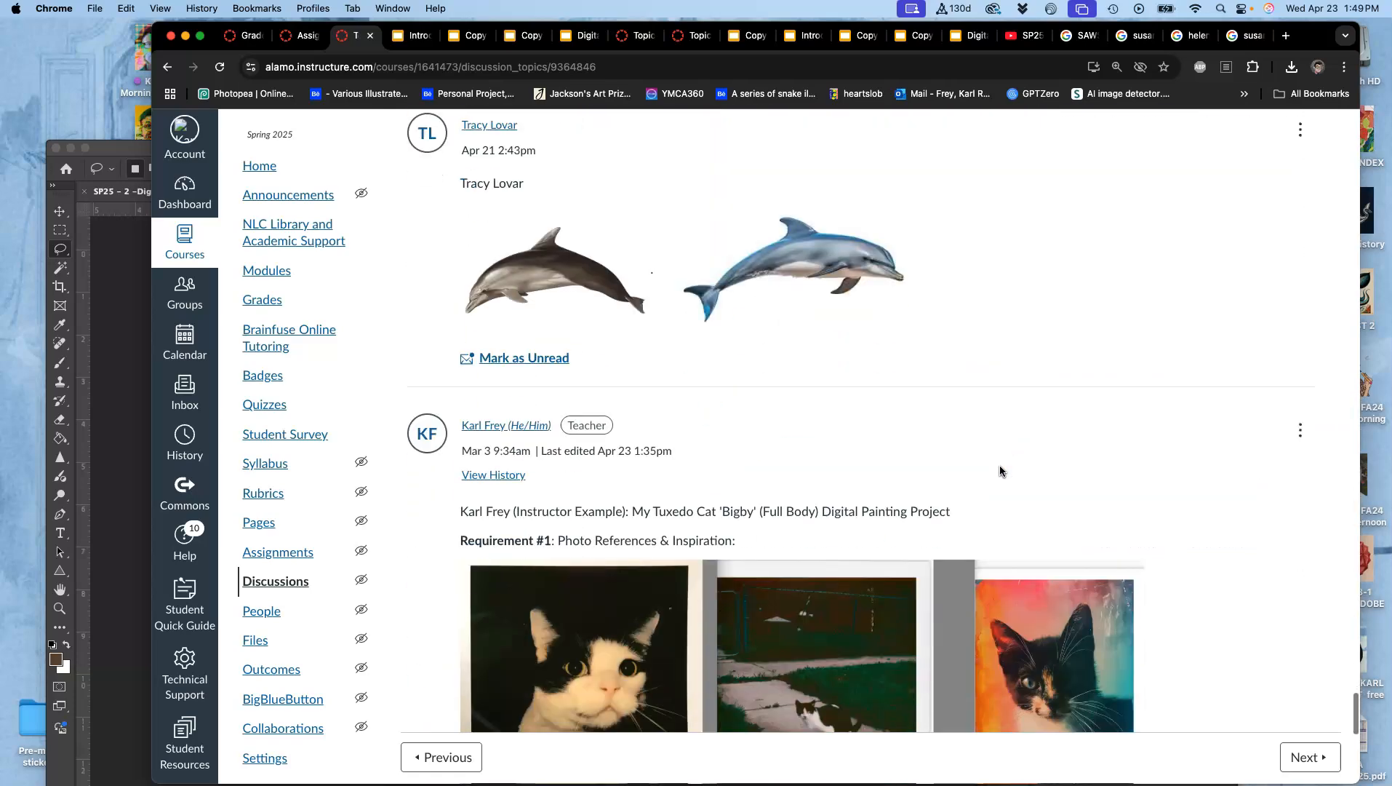
{"action": "scroll", "coordinate": [1000, 470], "scroll_direction": "down", "scroll_amount": 12}
{"action": "left_click", "coordinate": [318, 494]}
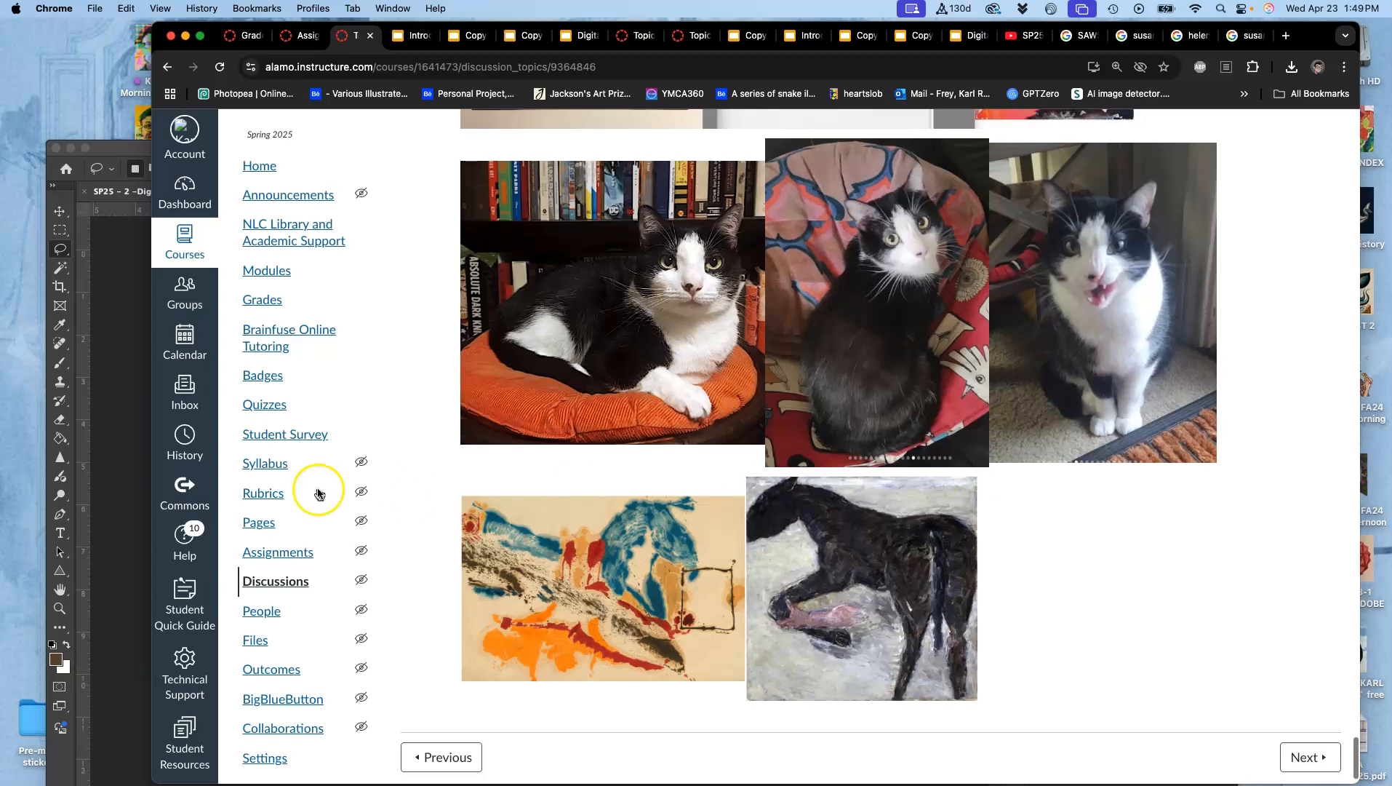
- Switch back to Photoshop and move its window up so the whole canvas and layer list fit on the desktop
{"action": "left_click", "coordinate": [137, 416]}
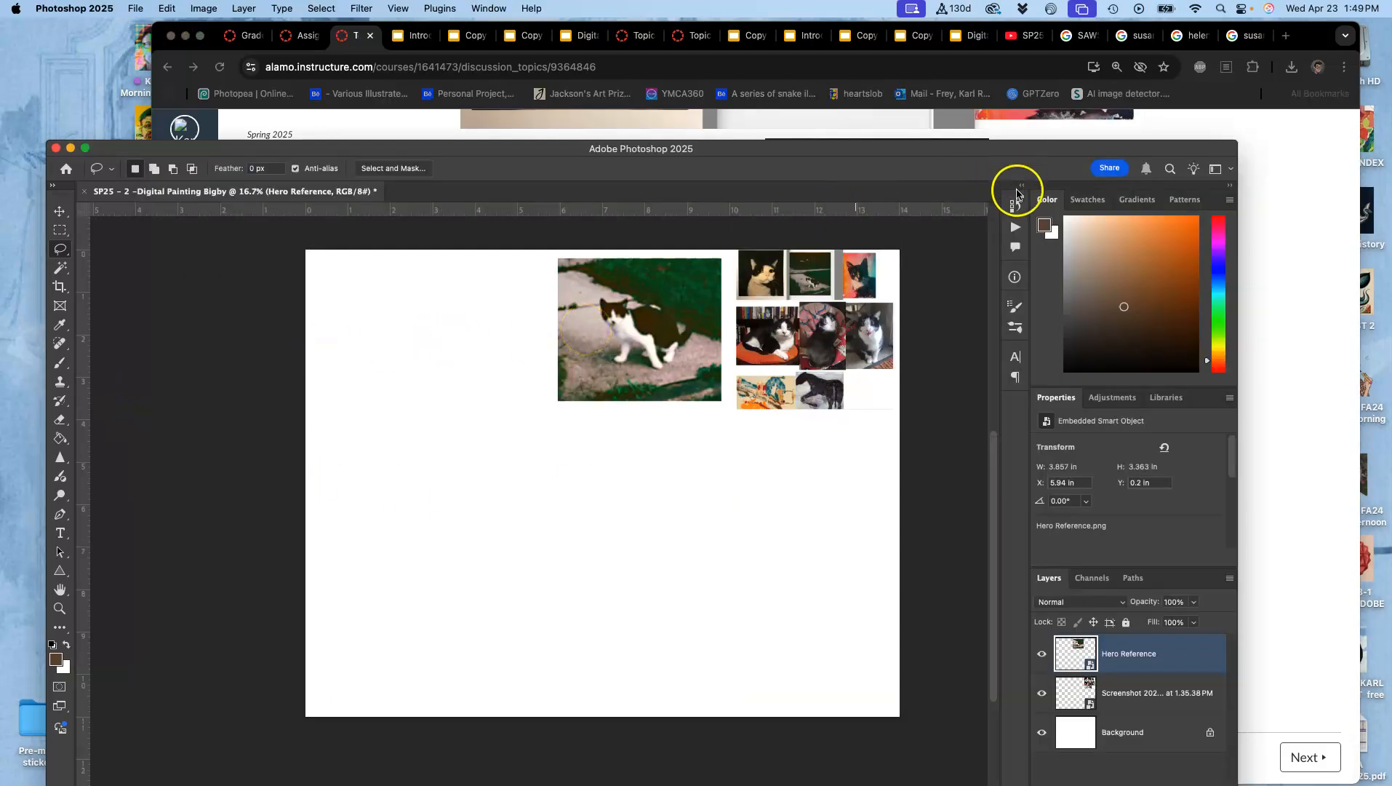
{"action": "left_click_drag", "start_coordinate": [1083, 148], "coordinate": [1112, 42]}
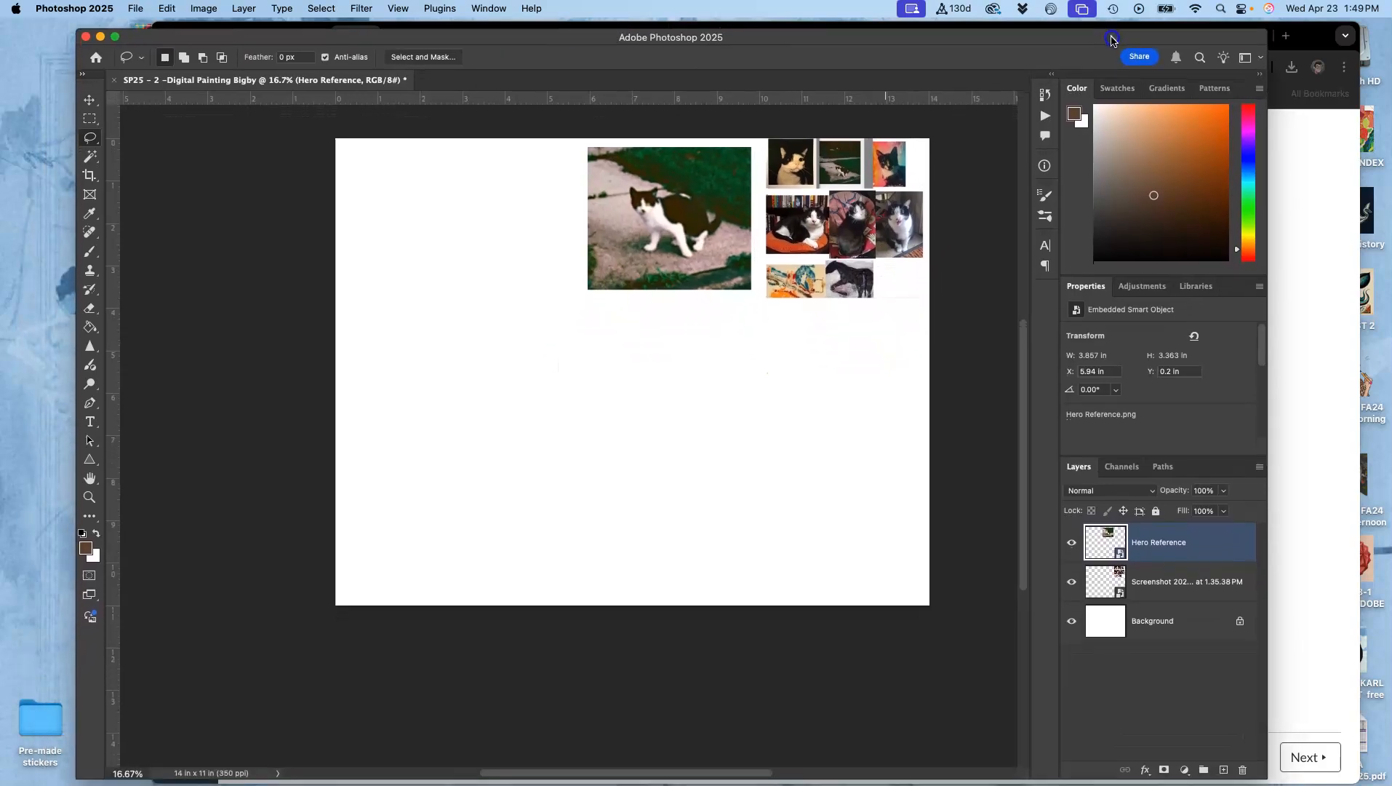
{"action": "left_click_drag", "start_coordinate": [1181, 413], "coordinate": [1143, 409]}
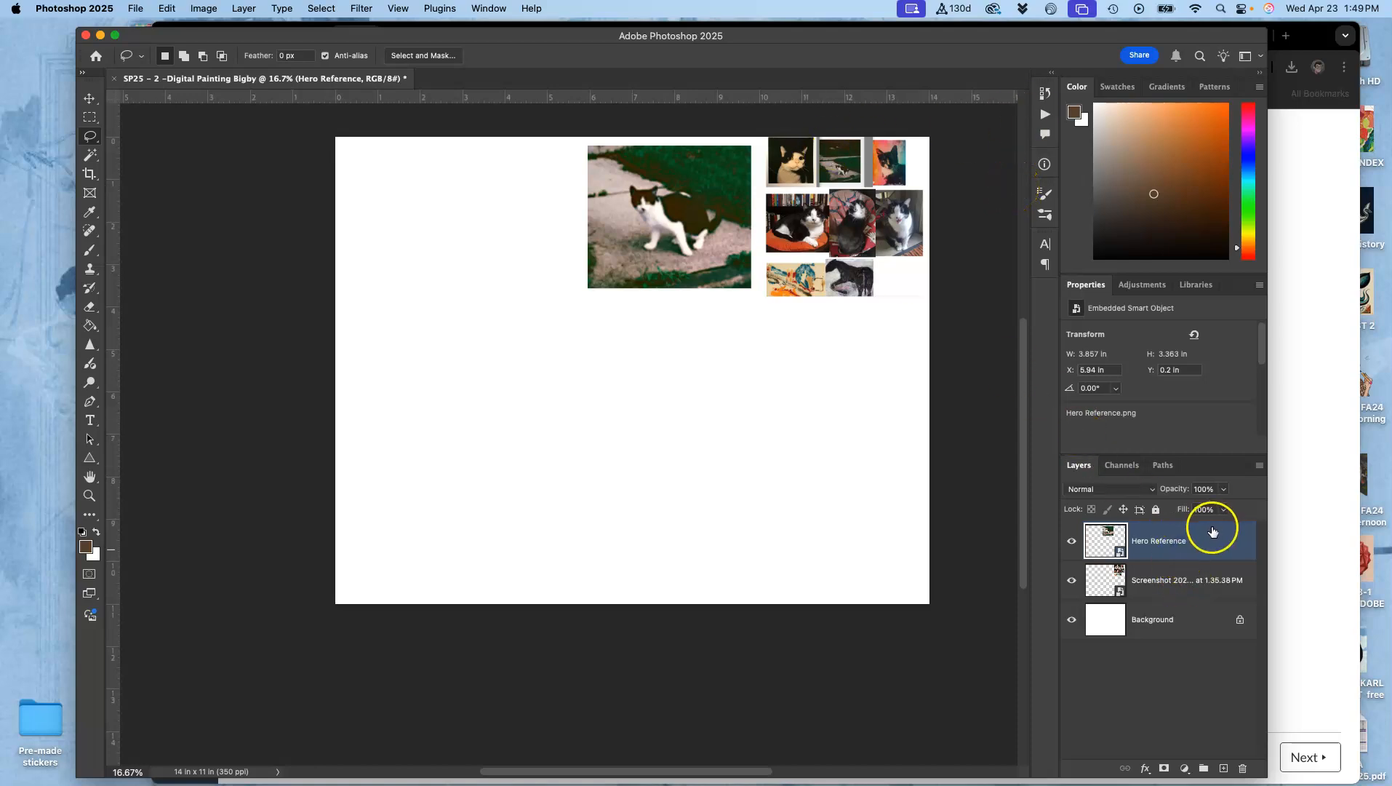
- Duplicate the Hero Reference layer and enlarge the copy to about 18.2 in wide so the cat fills the canvas
{"action": "key", "text": "super+j"}
{"action": "key", "text": "super+t"}
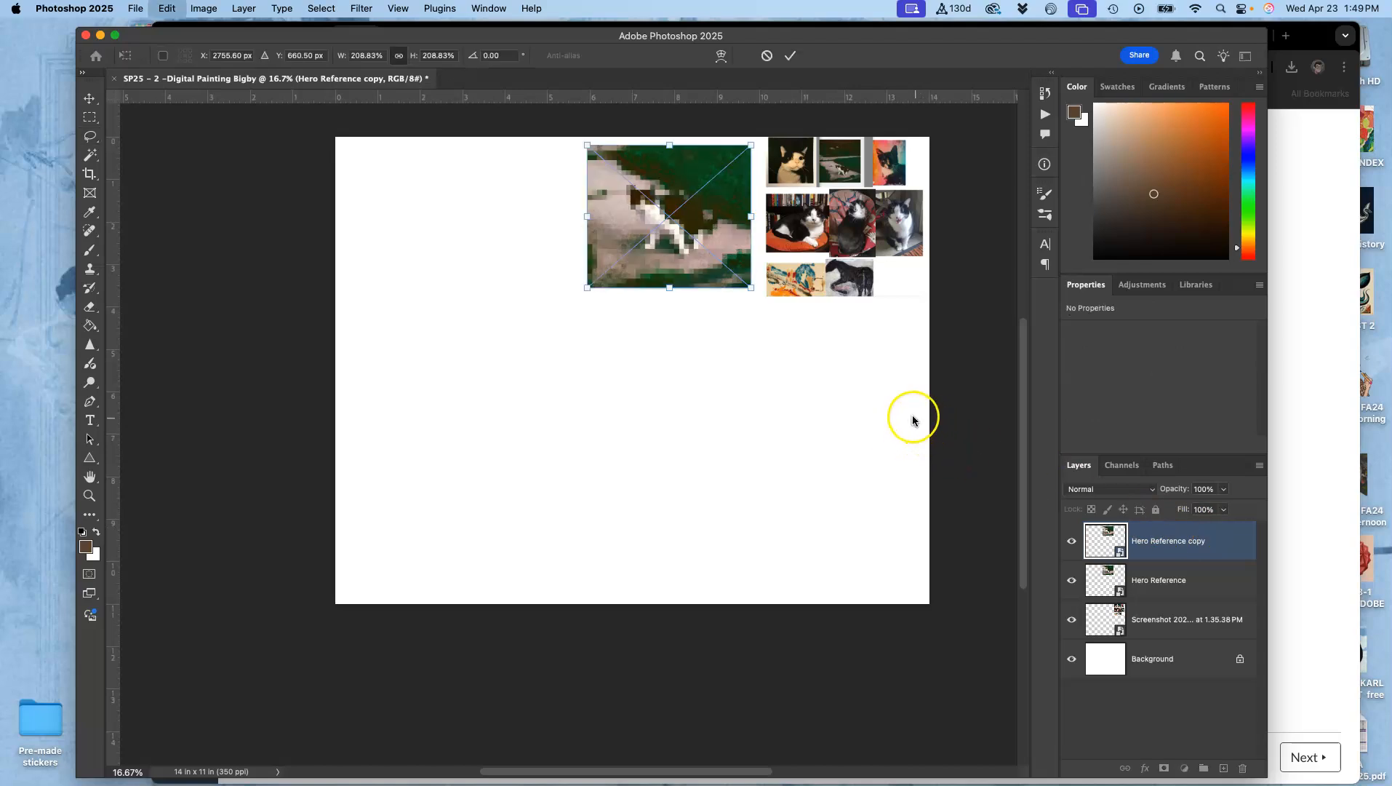
{"action": "left_click_drag", "start_coordinate": [590, 288], "coordinate": [109, 757]}
{"action": "left_click_drag", "start_coordinate": [463, 523], "coordinate": [761, 435]}
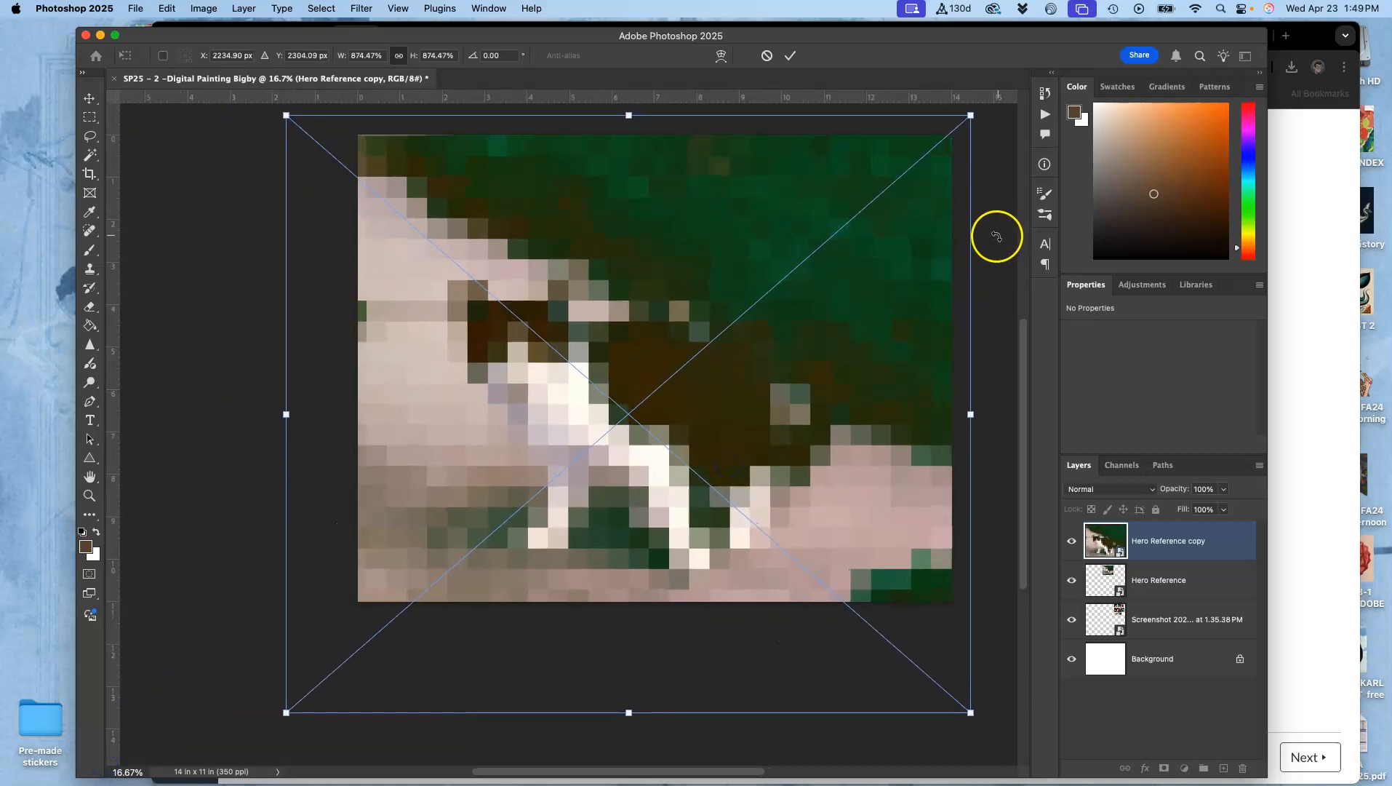
{"action": "key", "text": "super+minus"}
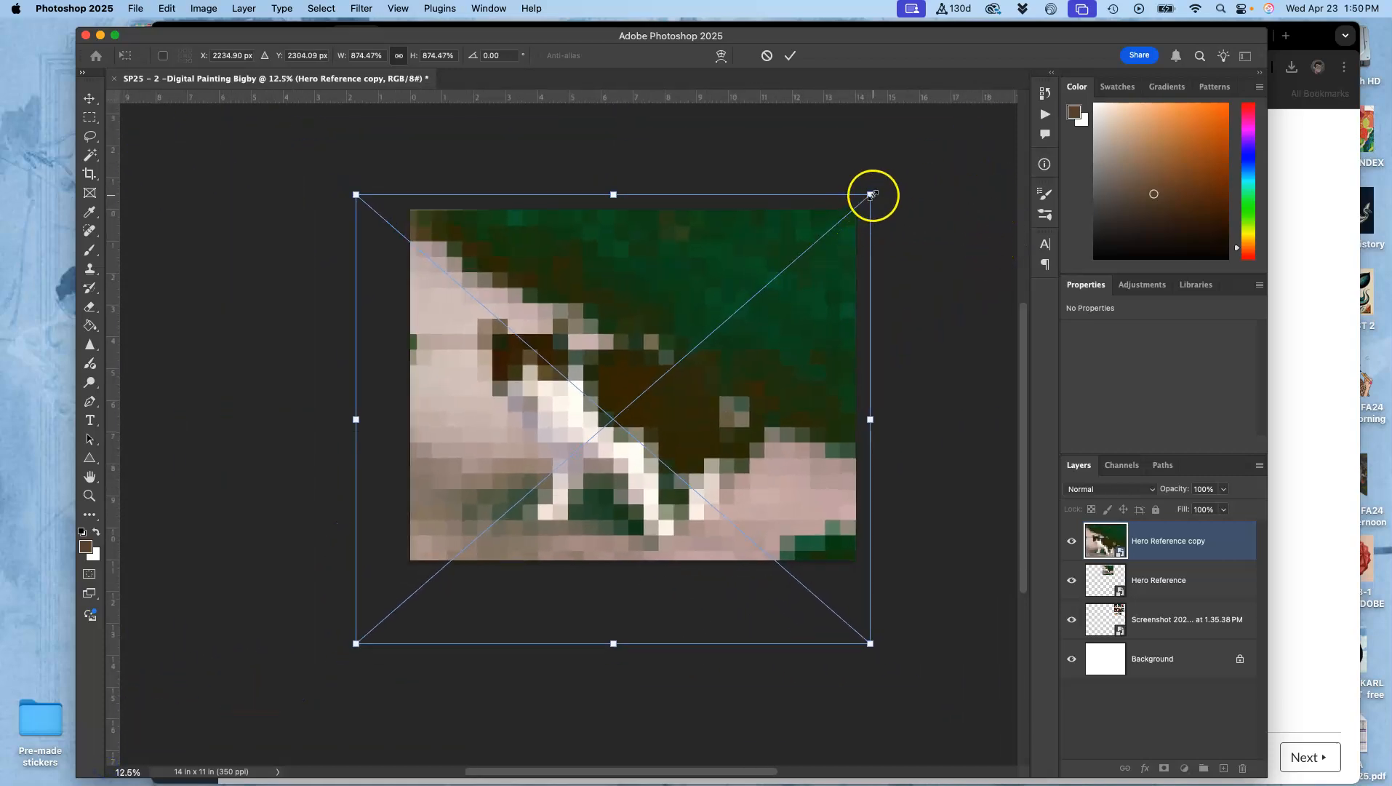
{"action": "left_click_drag", "start_coordinate": [871, 195], "coordinate": [932, 146]}
{"action": "left_click_drag", "start_coordinate": [842, 224], "coordinate": [782, 293]}
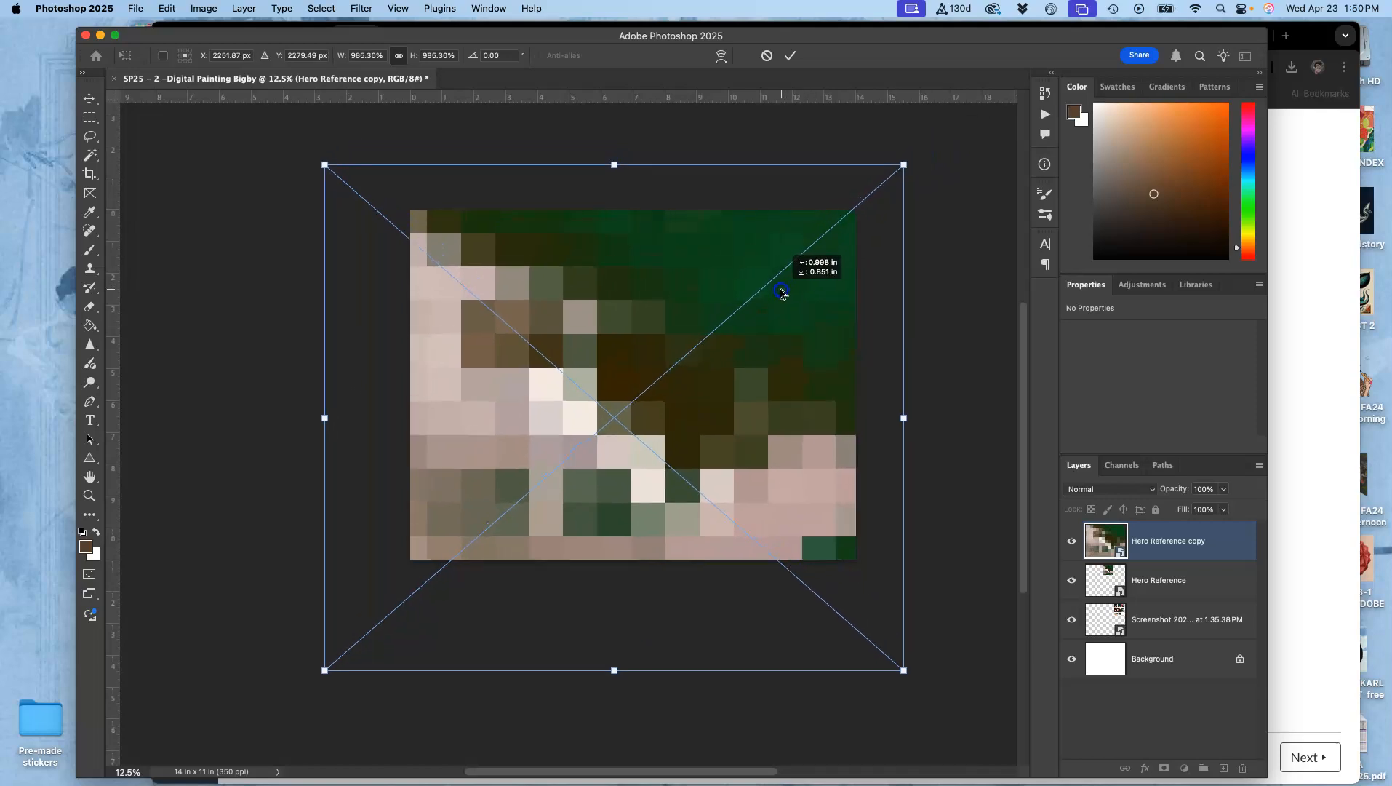
{"action": "key", "text": "Return"}
{"action": "key", "text": "l"}
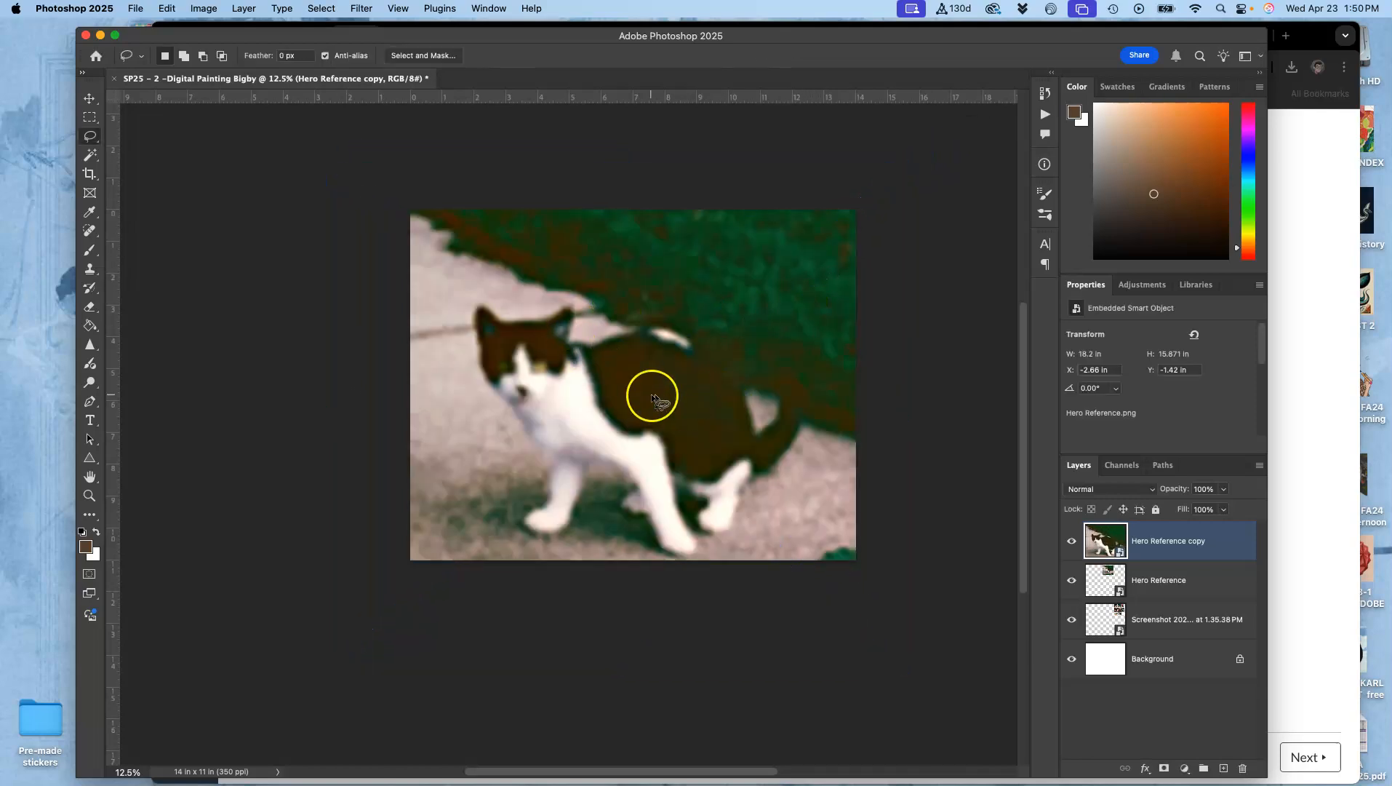
- Reduce the Hero Reference copy layer's opacity to 30% and lock the layer completely
{"action": "left_click", "coordinate": [1225, 490]}
{"action": "left_click_drag", "start_coordinate": [1225, 509], "coordinate": [1184, 513]}
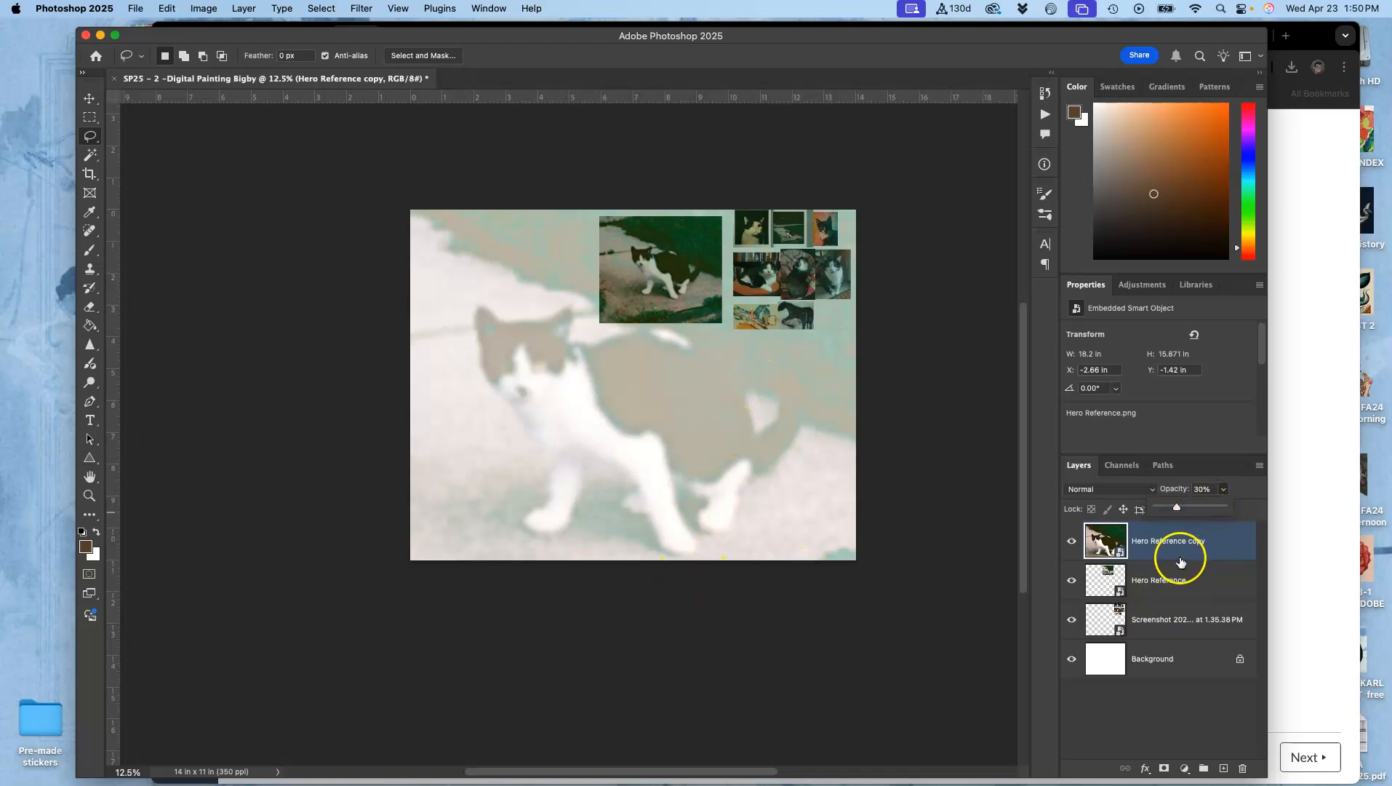
{"action": "left_click", "coordinate": [1156, 508]}
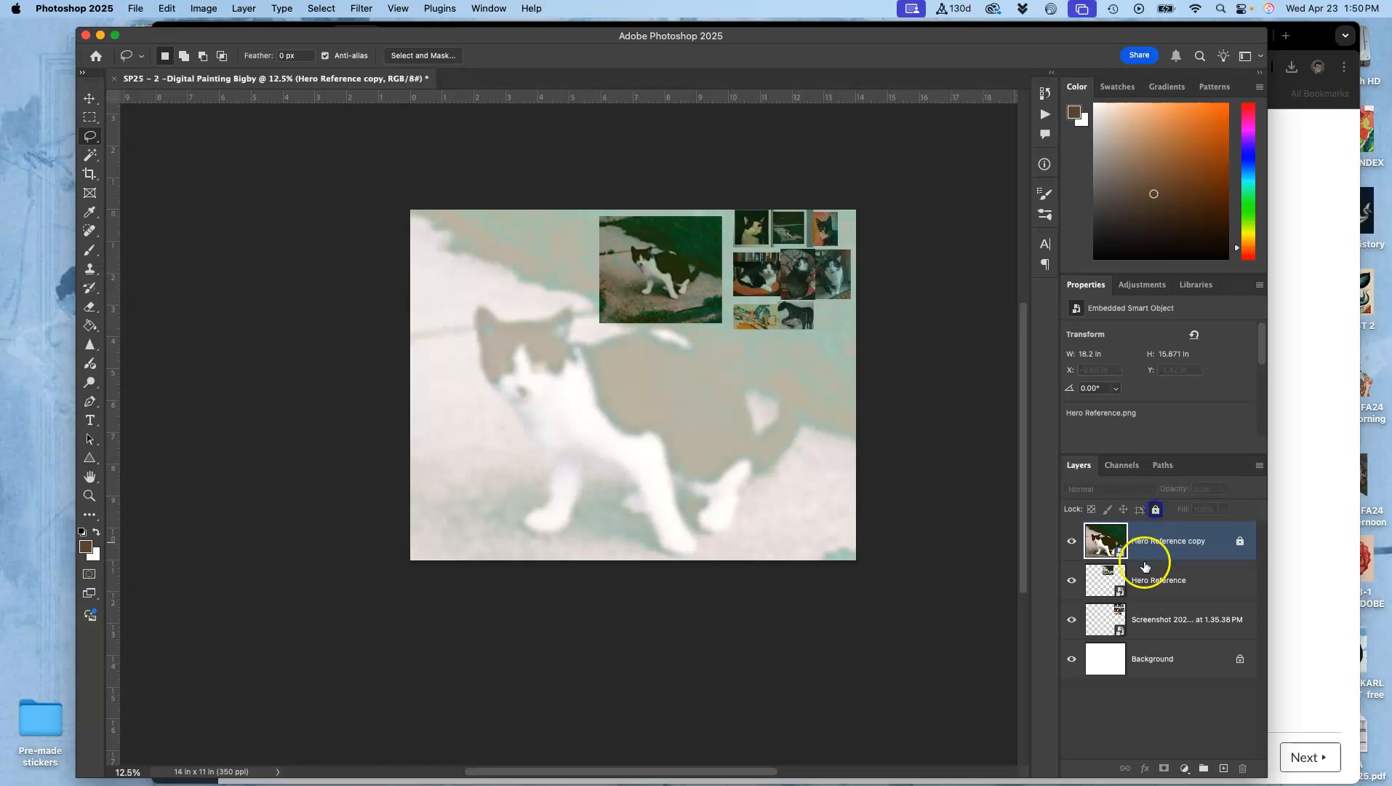
- Lock the Hero Reference and screenshot layers, then convert the Background to a regular layer and lock it too
{"action": "left_click", "coordinate": [1145, 575]}
{"action": "left_click", "coordinate": [1156, 509]}
{"action": "left_click", "coordinate": [1175, 609]}
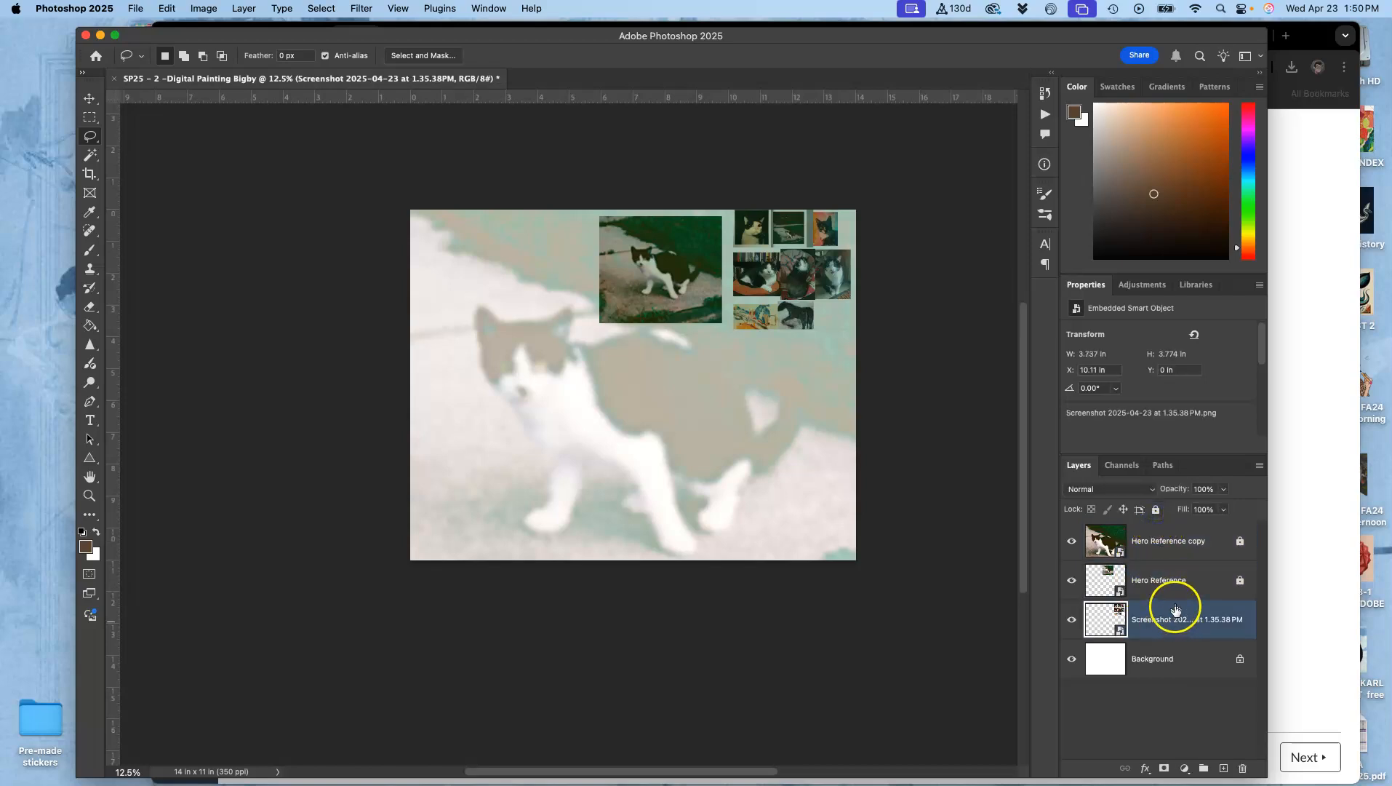
{"action": "left_click", "coordinate": [1155, 508]}
{"action": "double_click", "coordinate": [1189, 654]}
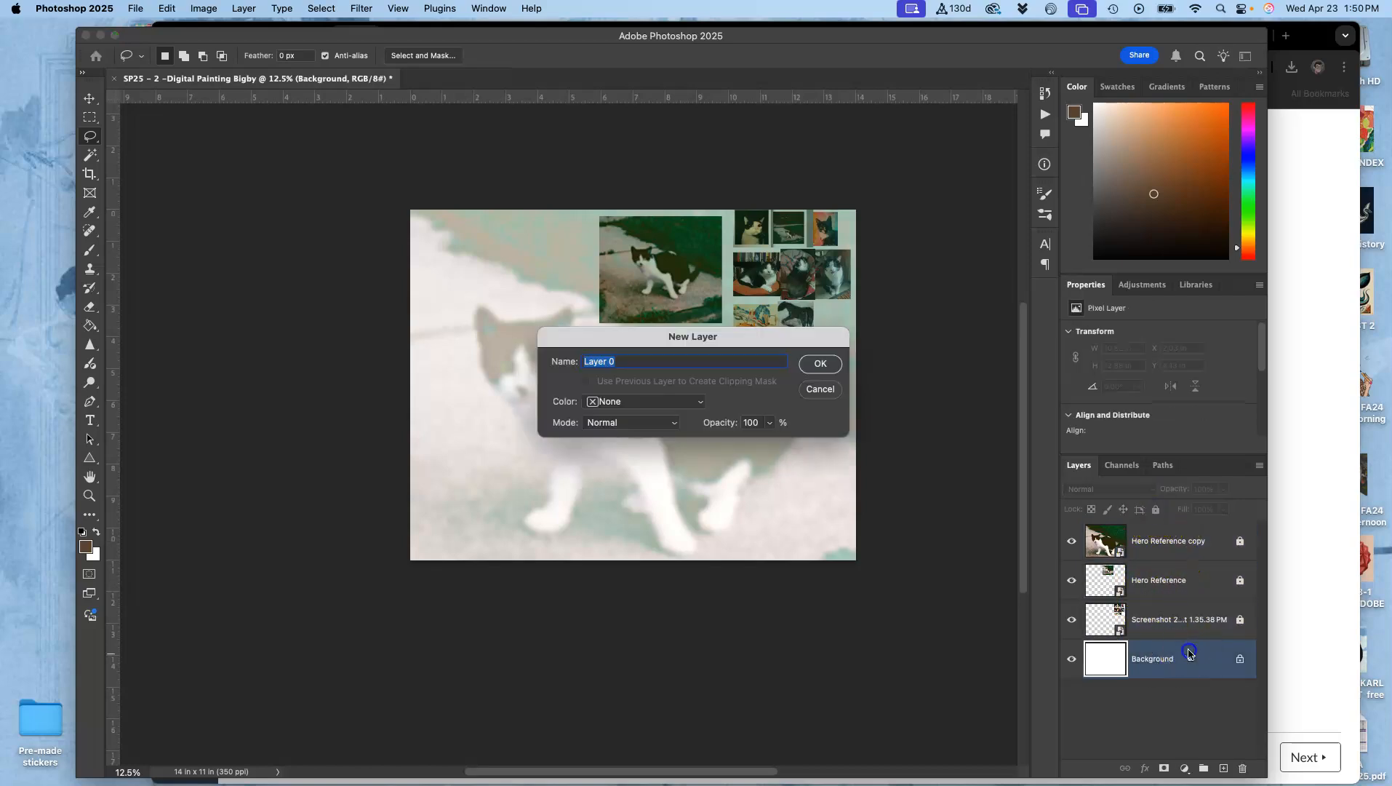
{"action": "left_click", "coordinate": [824, 369]}
{"action": "left_click", "coordinate": [1156, 508]}
- Add a new layer above the Hero Reference copy and name it Rotoscoped Sketch
{"action": "left_click", "coordinate": [1159, 541]}
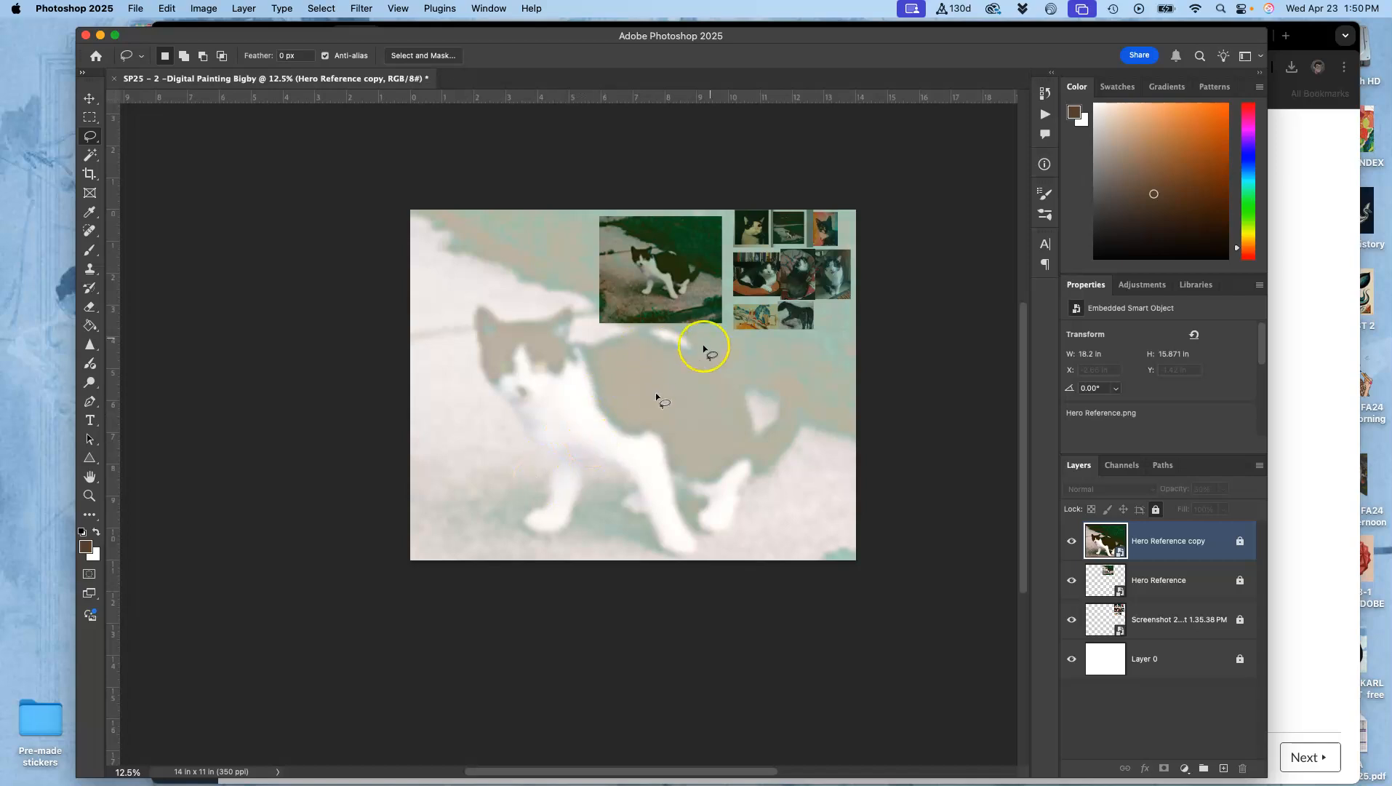
{"action": "left_click", "coordinate": [1224, 768]}
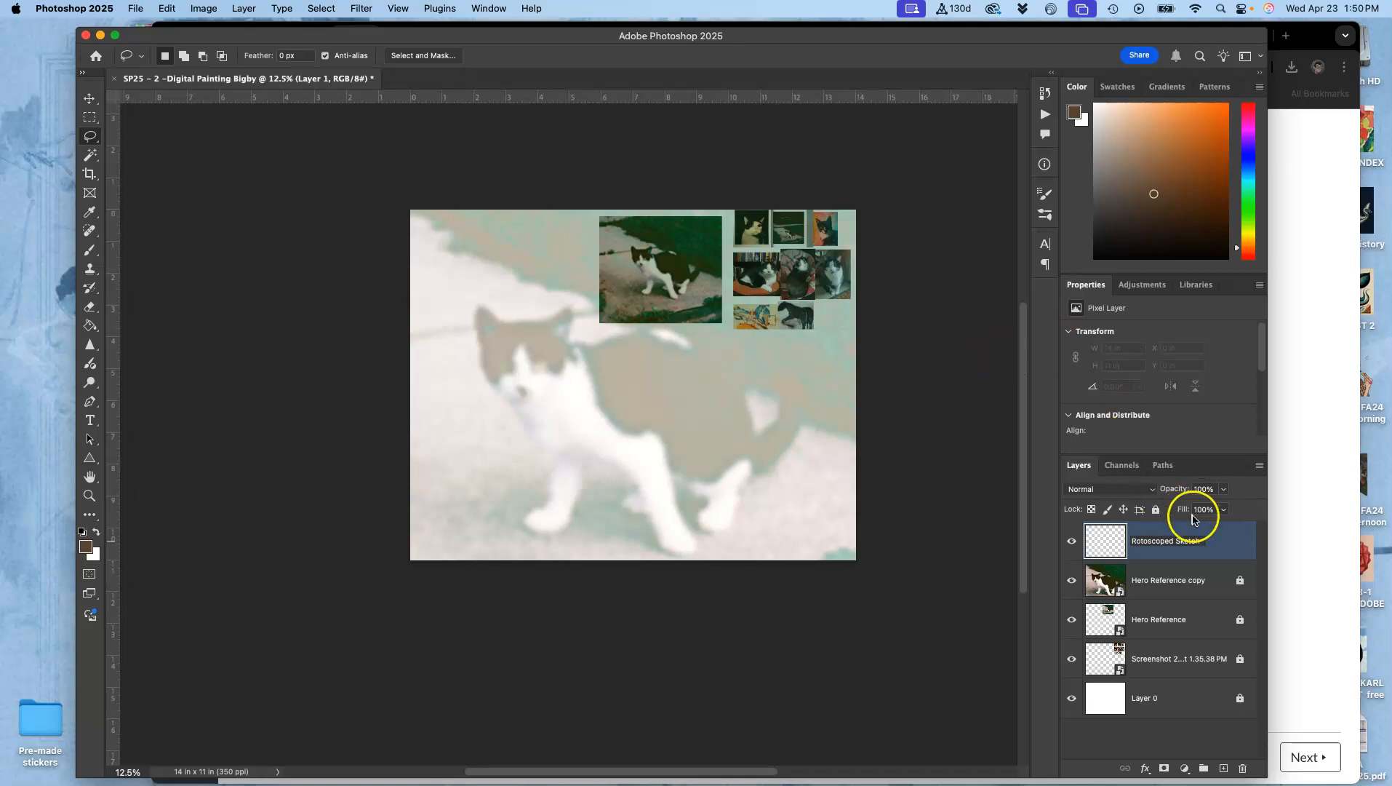
{"action": "left_click", "coordinate": [1222, 542]}
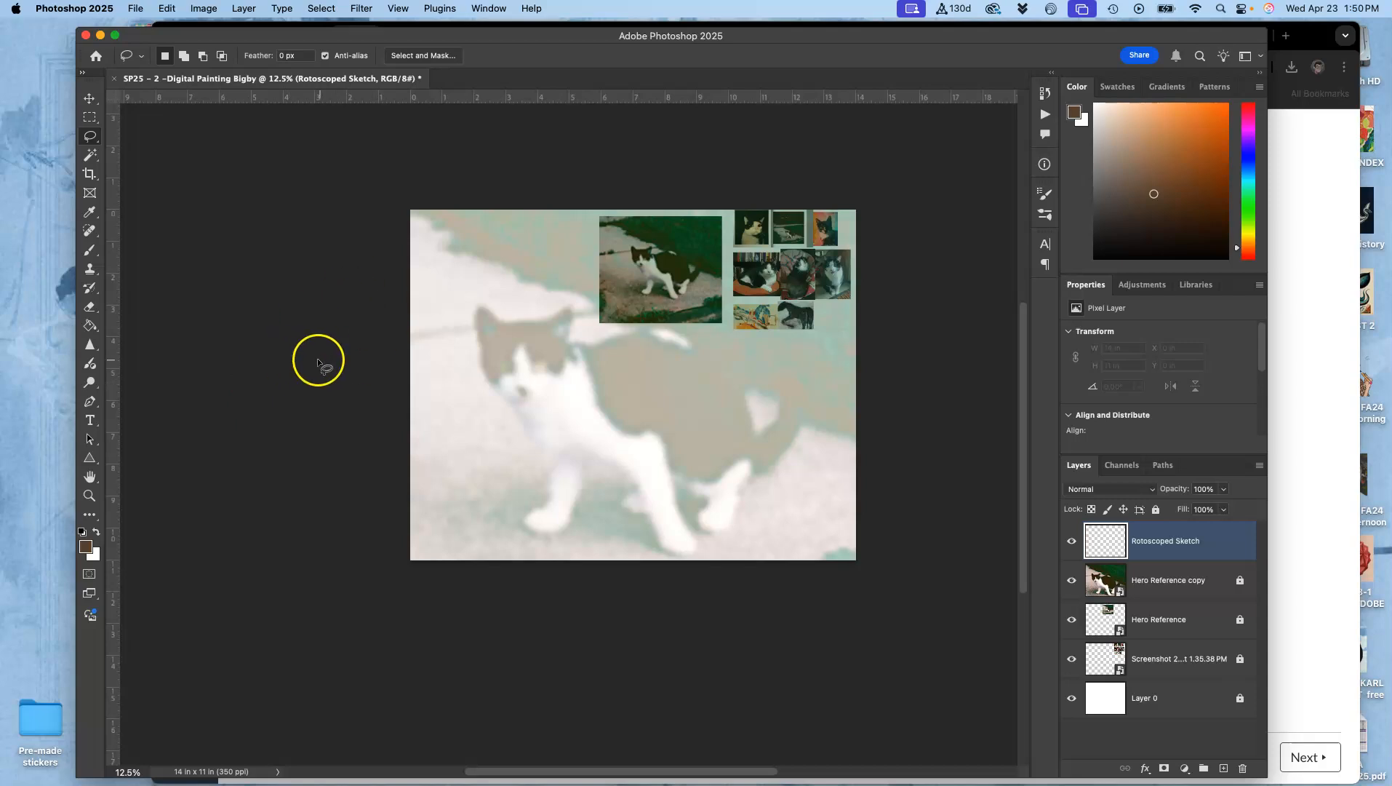
- Choose the Brush tool with the Soft Round Pressure Size preset from the General Brushes set
{"action": "left_click", "coordinate": [78, 243]}
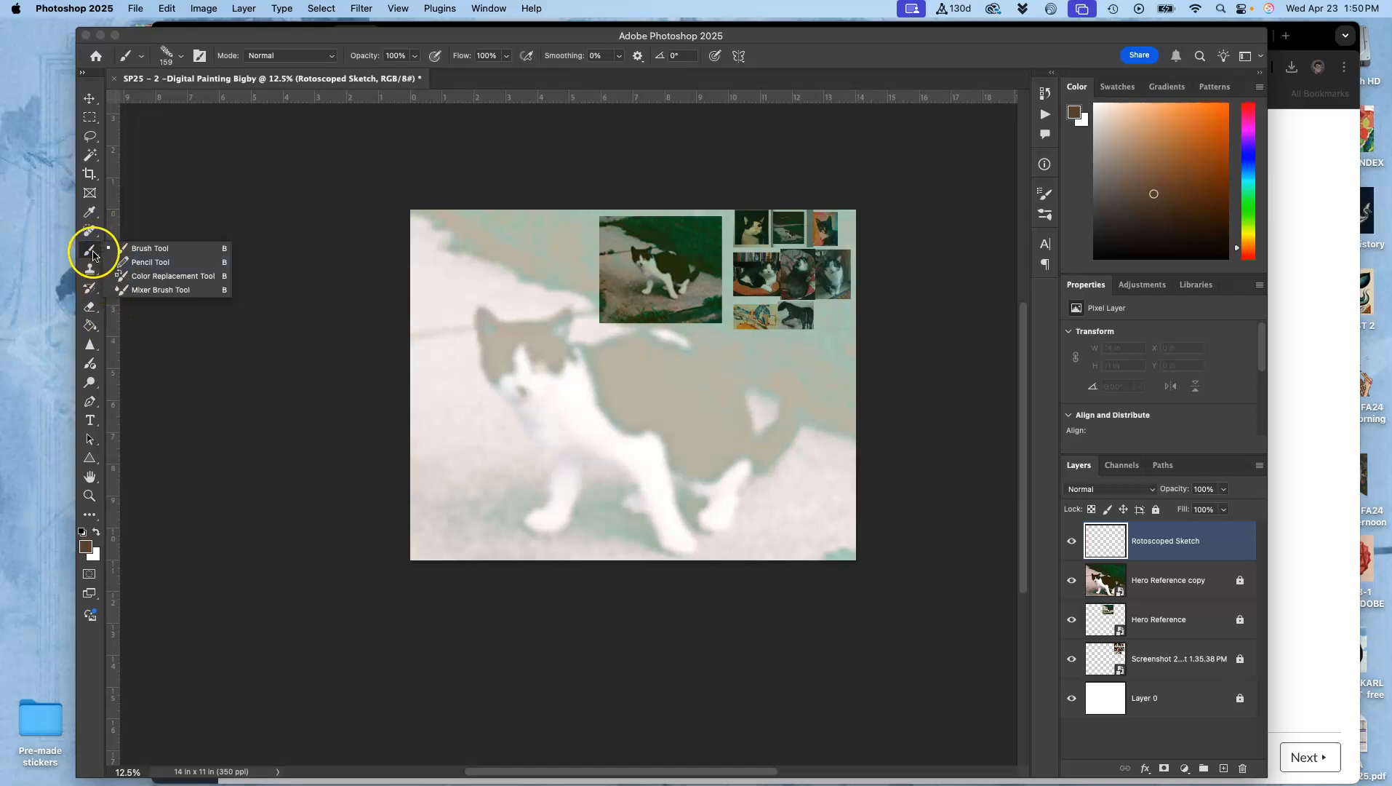
{"action": "left_click", "coordinate": [138, 249]}
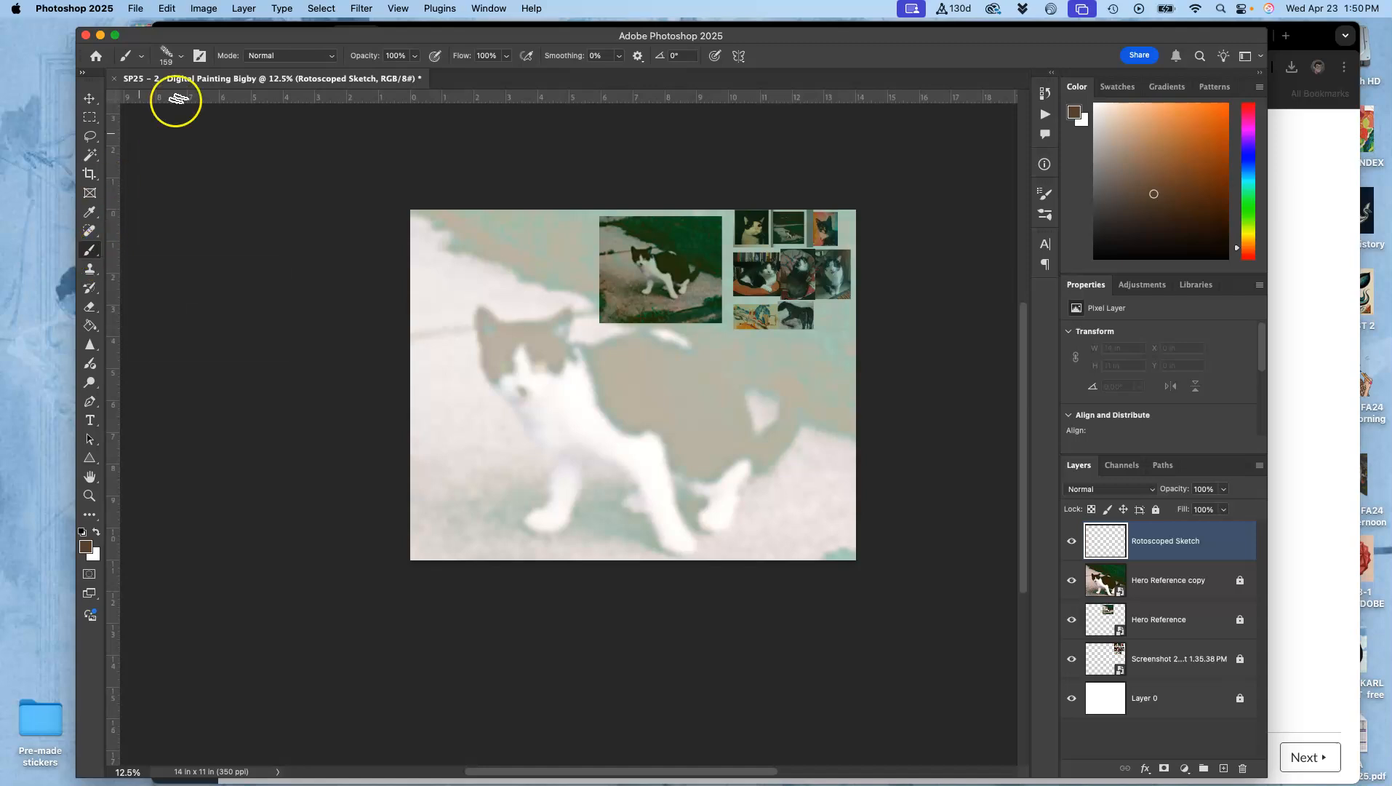
{"action": "left_click", "coordinate": [182, 57]}
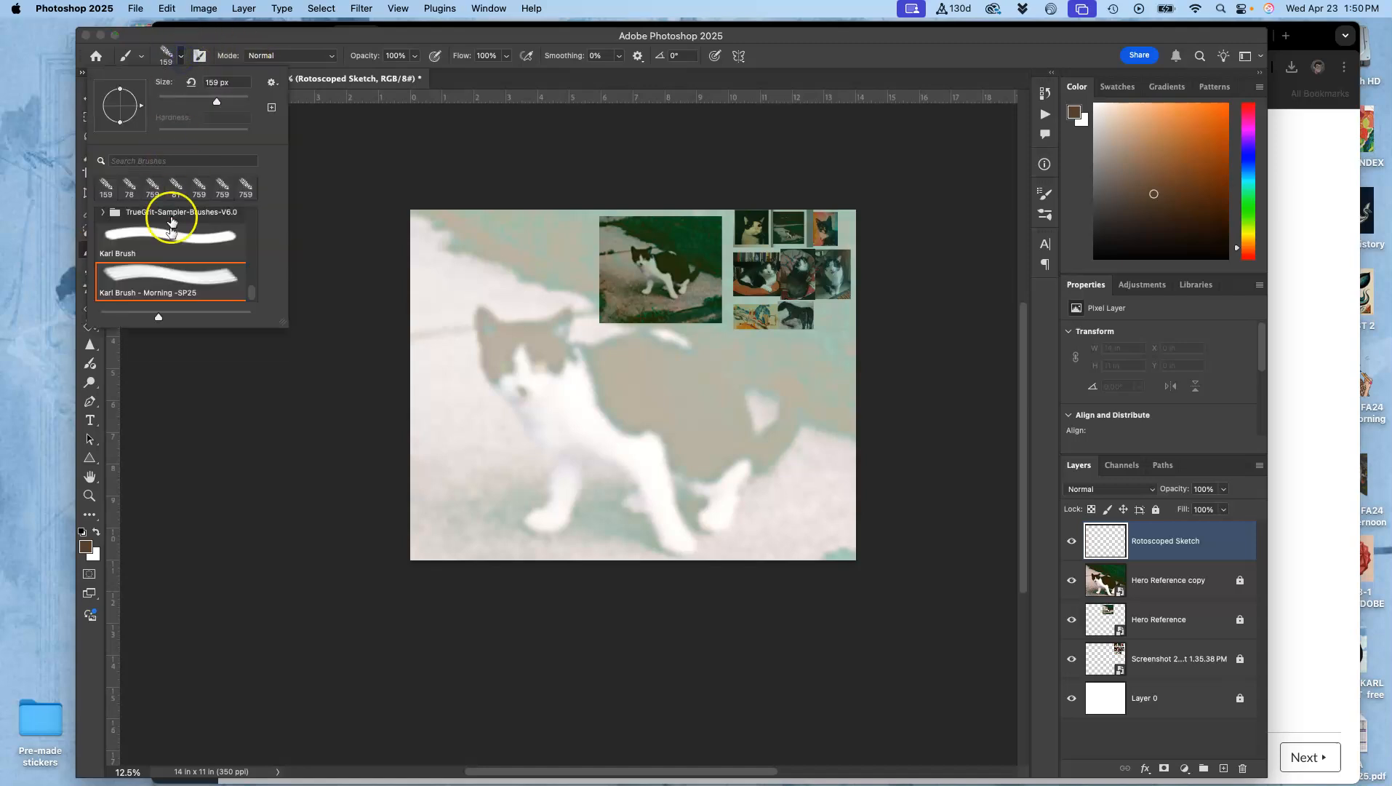
{"action": "left_click_drag", "start_coordinate": [252, 299], "coordinate": [254, 195]}
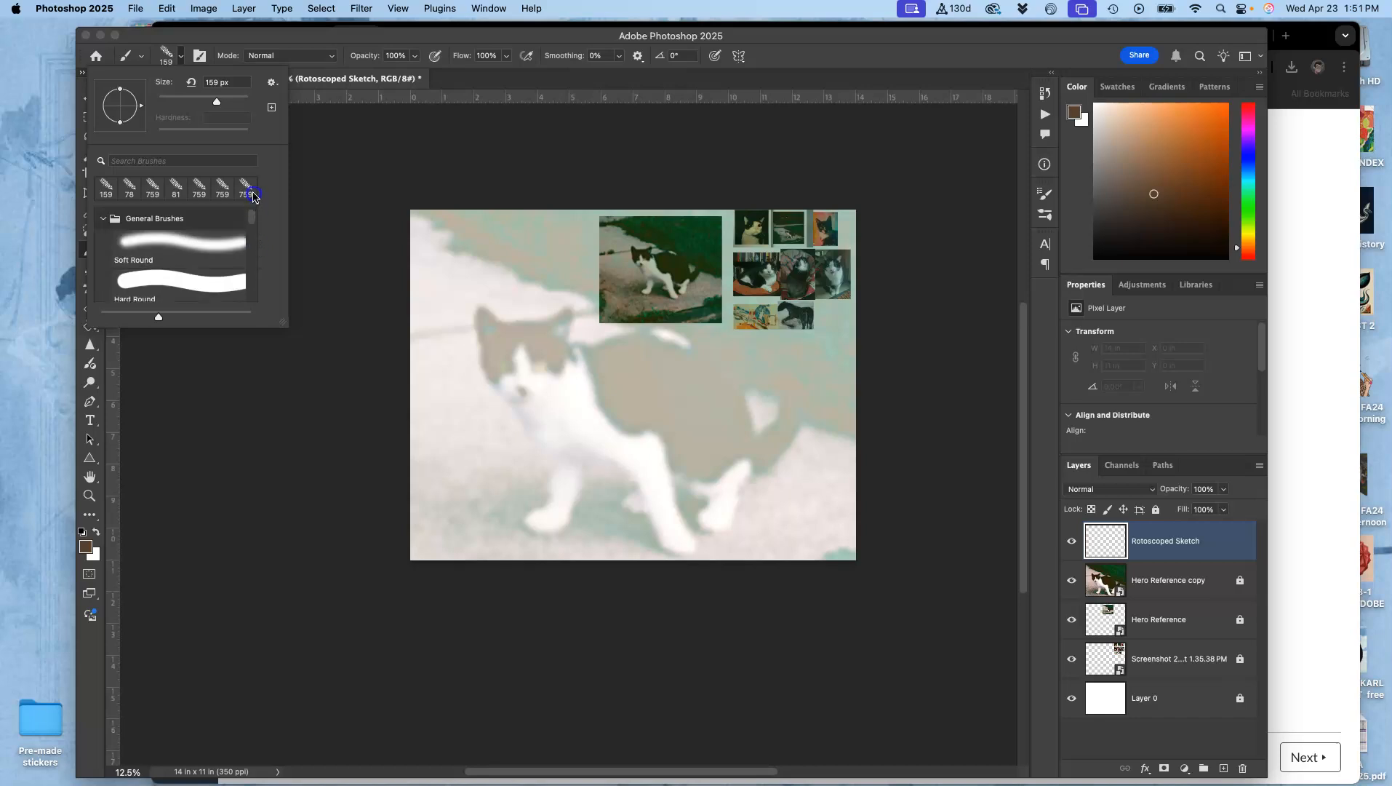
{"action": "left_click", "coordinate": [104, 218]}
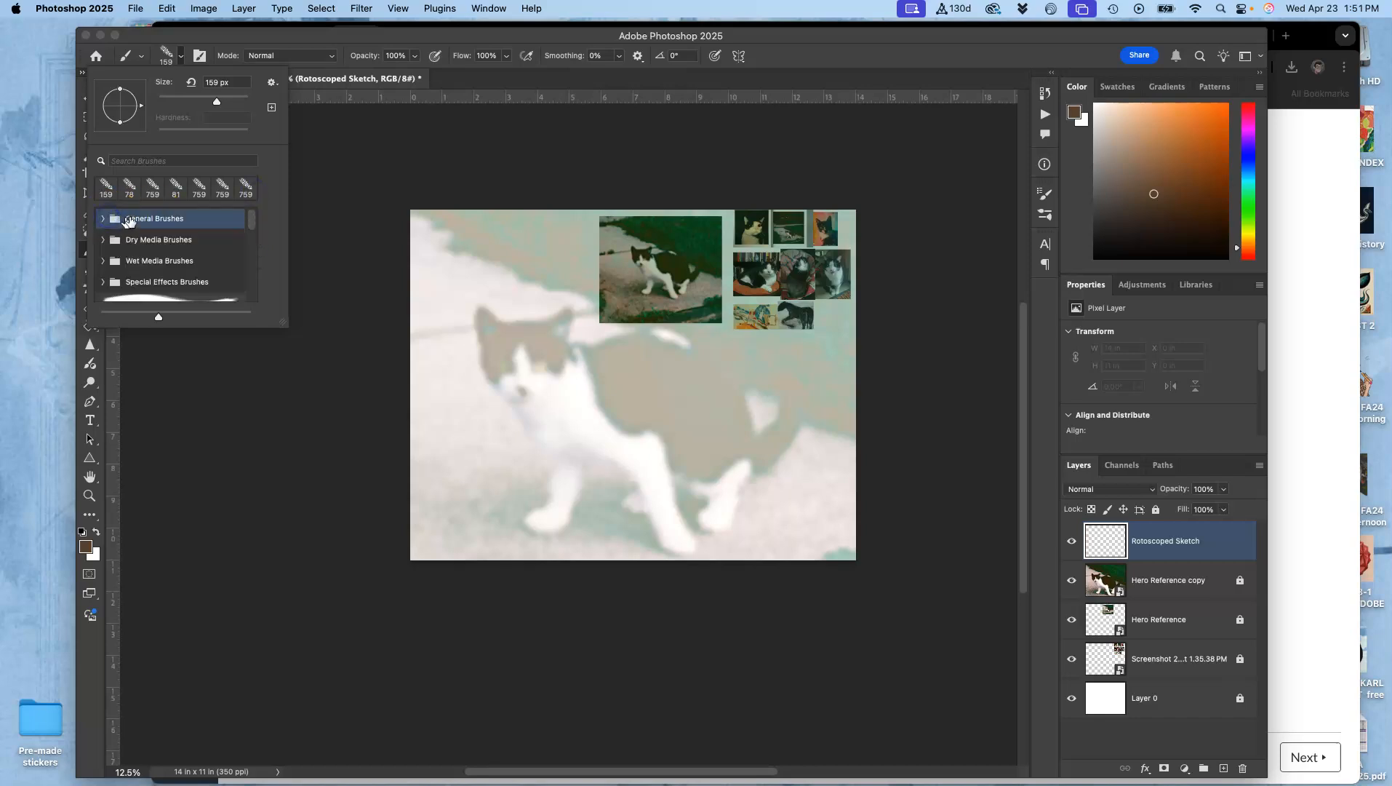
{"action": "left_click", "coordinate": [104, 219]}
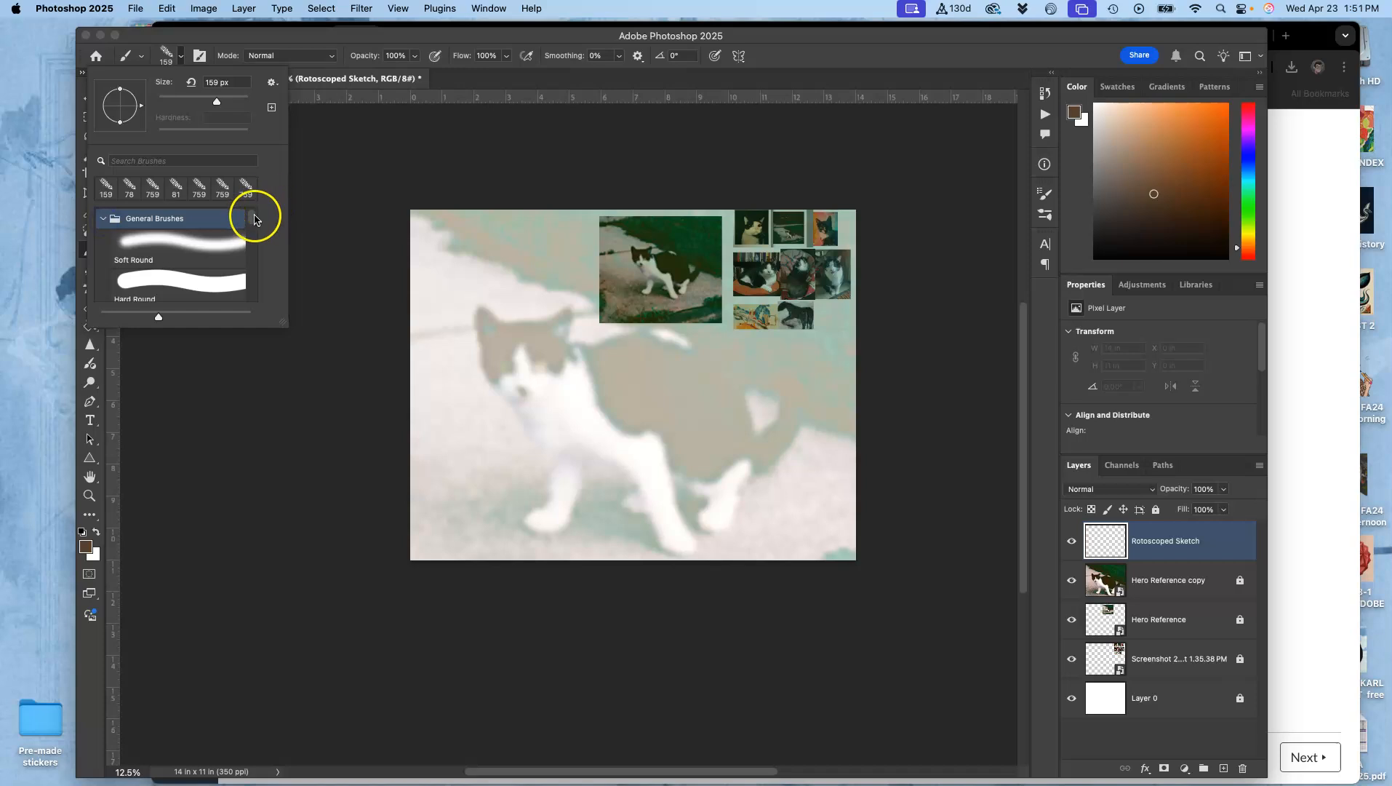
{"action": "left_click_drag", "start_coordinate": [253, 222], "coordinate": [254, 227]}
{"action": "left_click", "coordinate": [150, 274]}
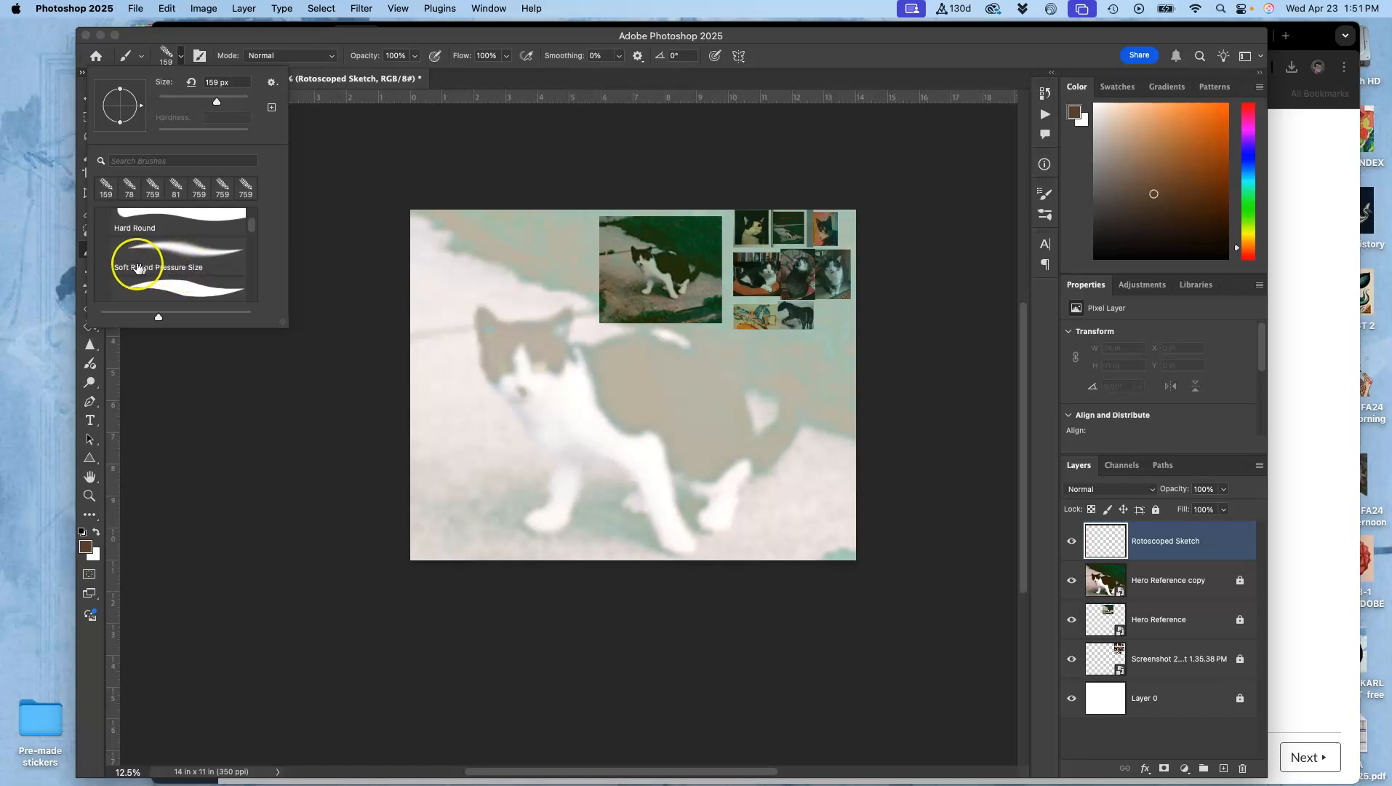
{"action": "left_click", "coordinate": [163, 272]}
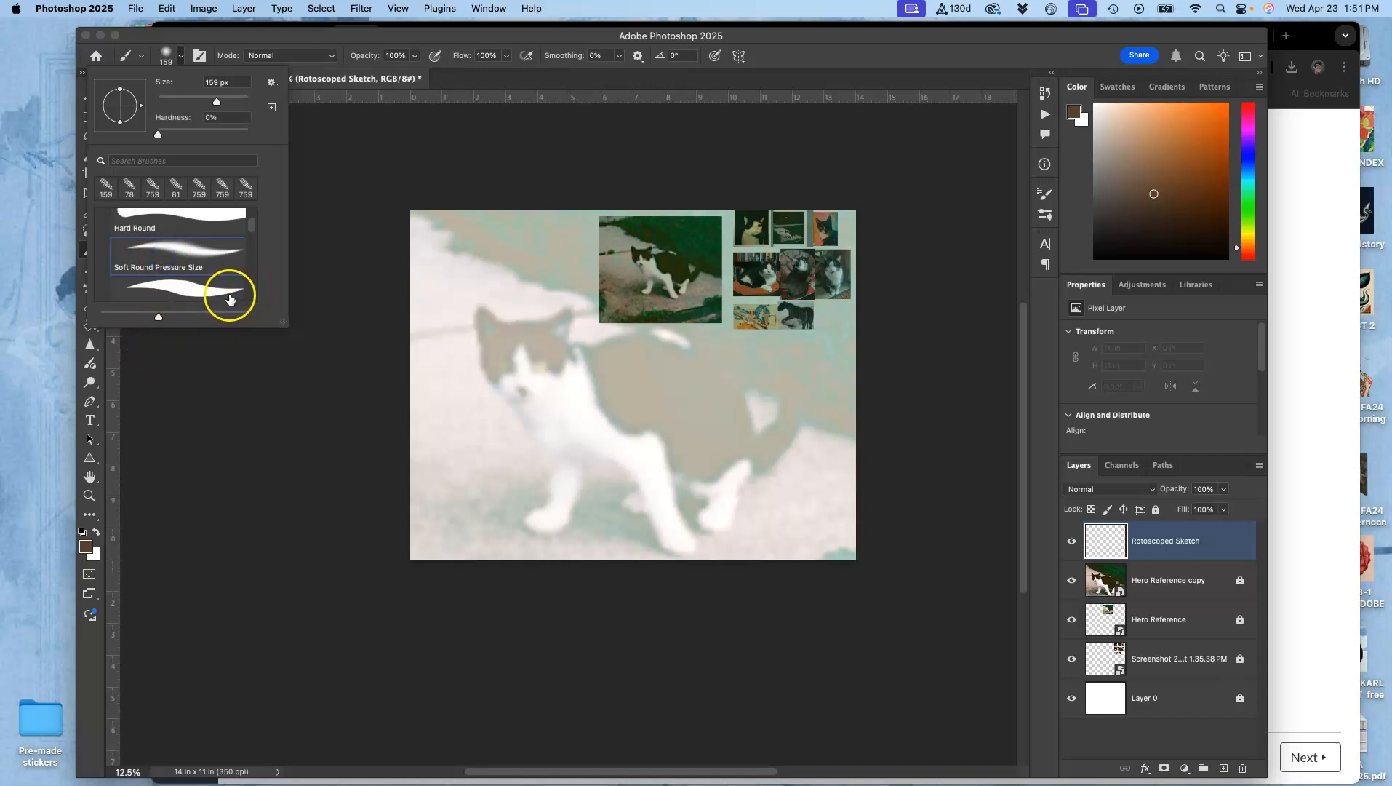
- Reset the colors to default black and white and lower the brush opacity to 38%
{"action": "left_click", "coordinate": [82, 534]}
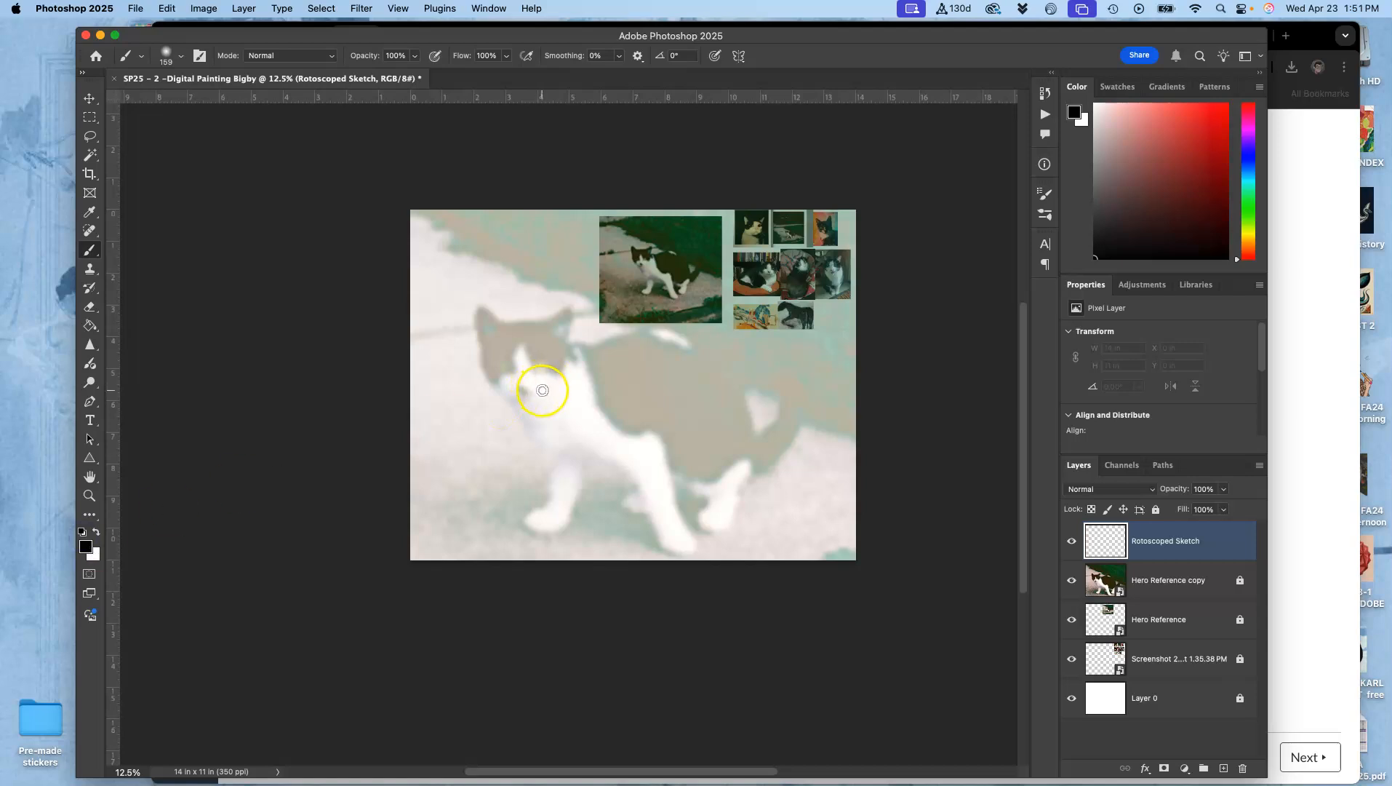
{"action": "left_click", "coordinate": [412, 56]}
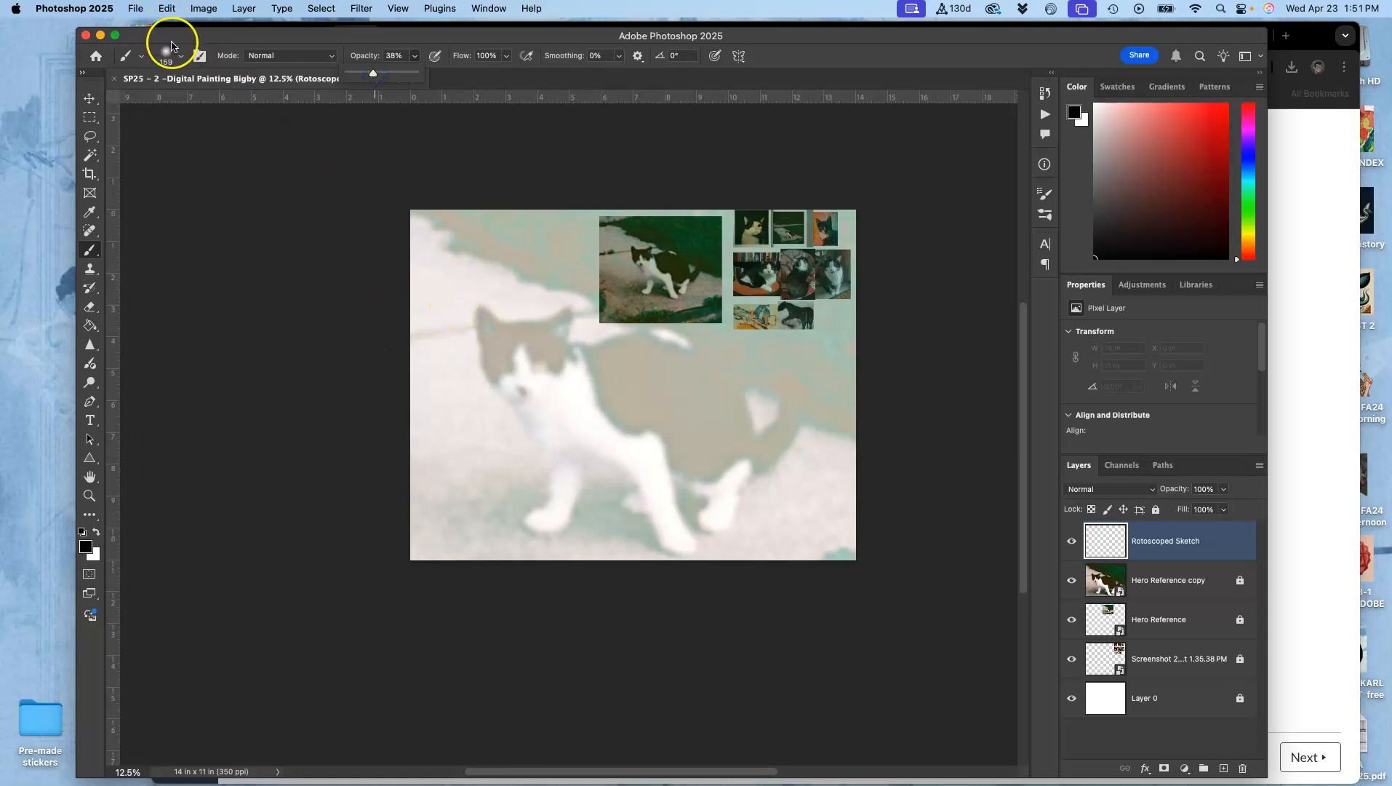
{"action": "left_click", "coordinate": [179, 57]}
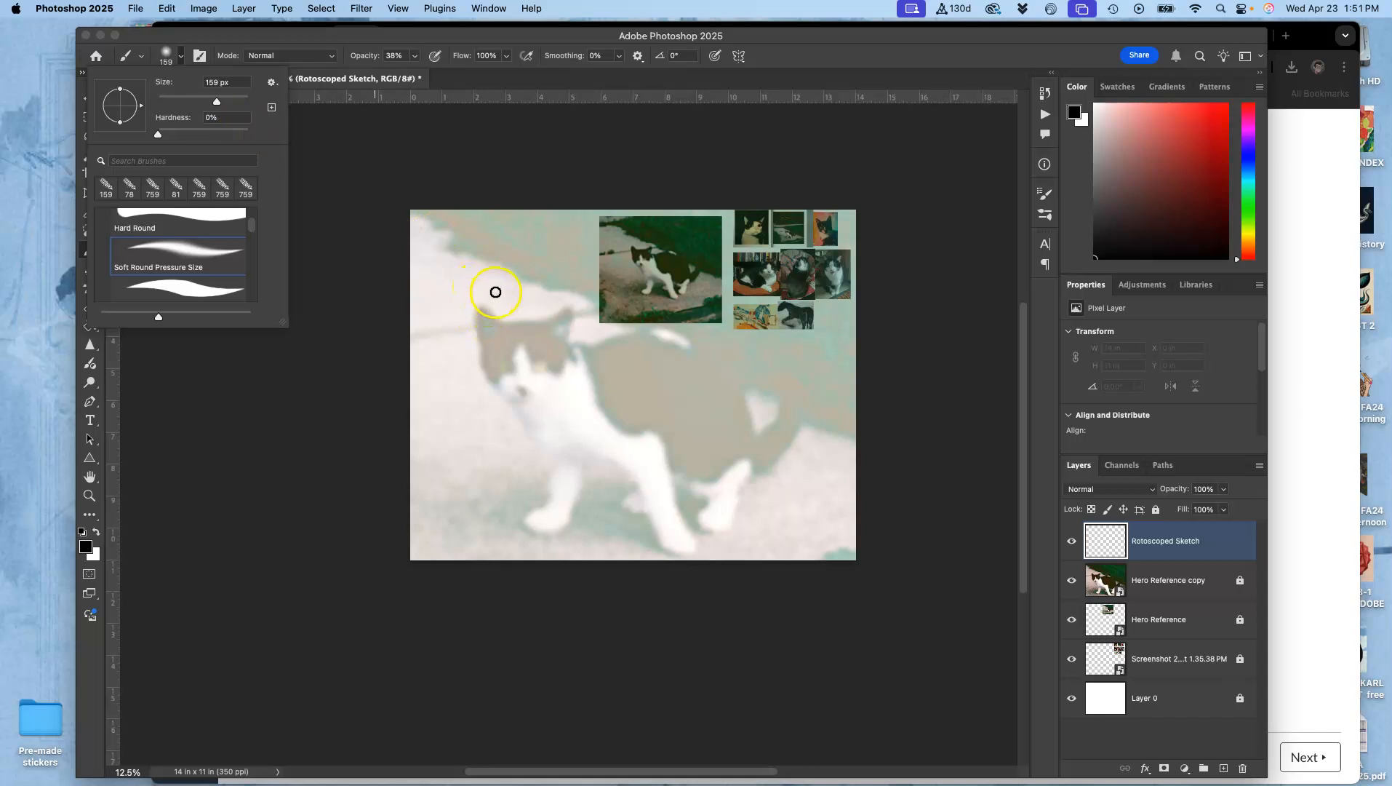
- Try thin and thick pressure strokes beside the cat's head, then undo them
{"action": "key", "text": "super+equal"}
{"action": "key", "text": "super+equal"}
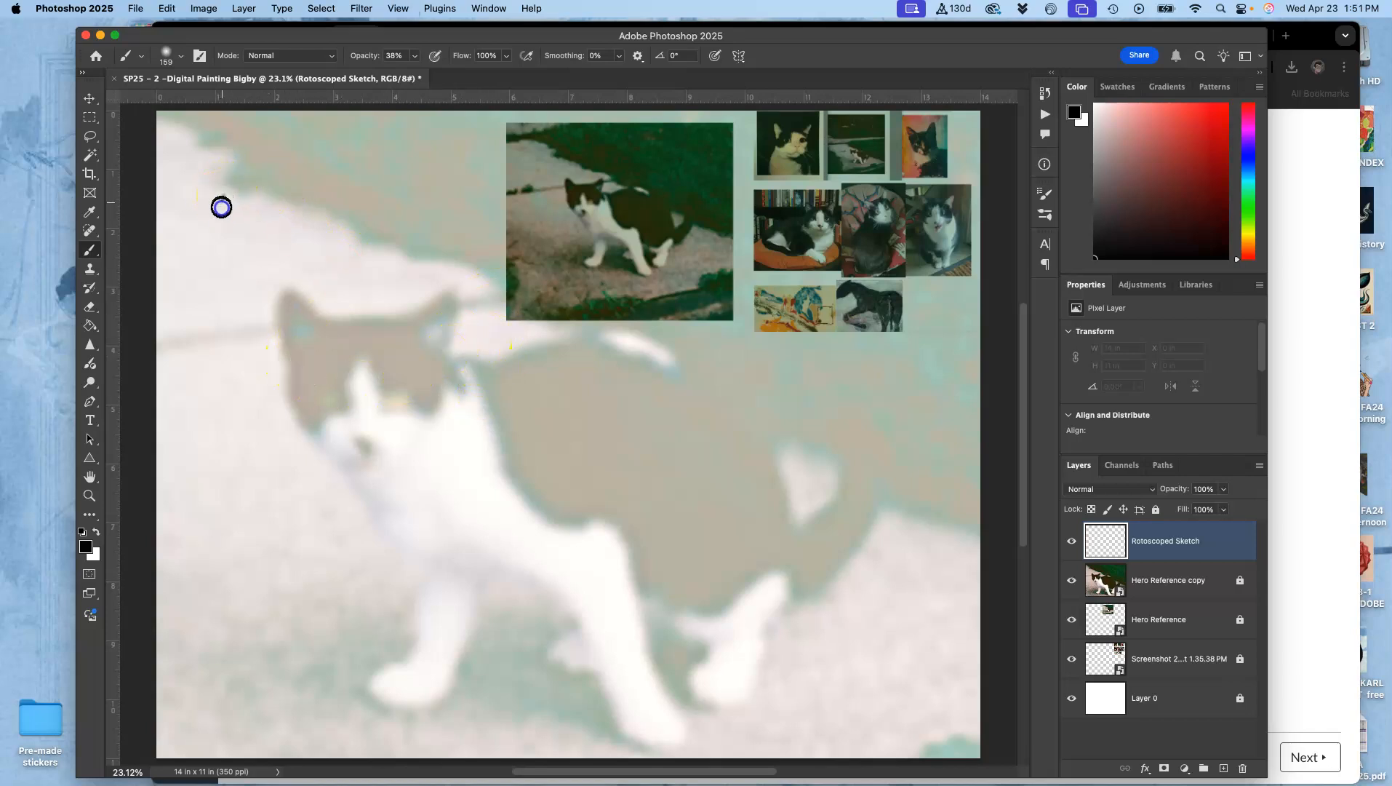
{"action": "left_click_drag", "start_coordinate": [259, 188], "coordinate": [223, 456]}
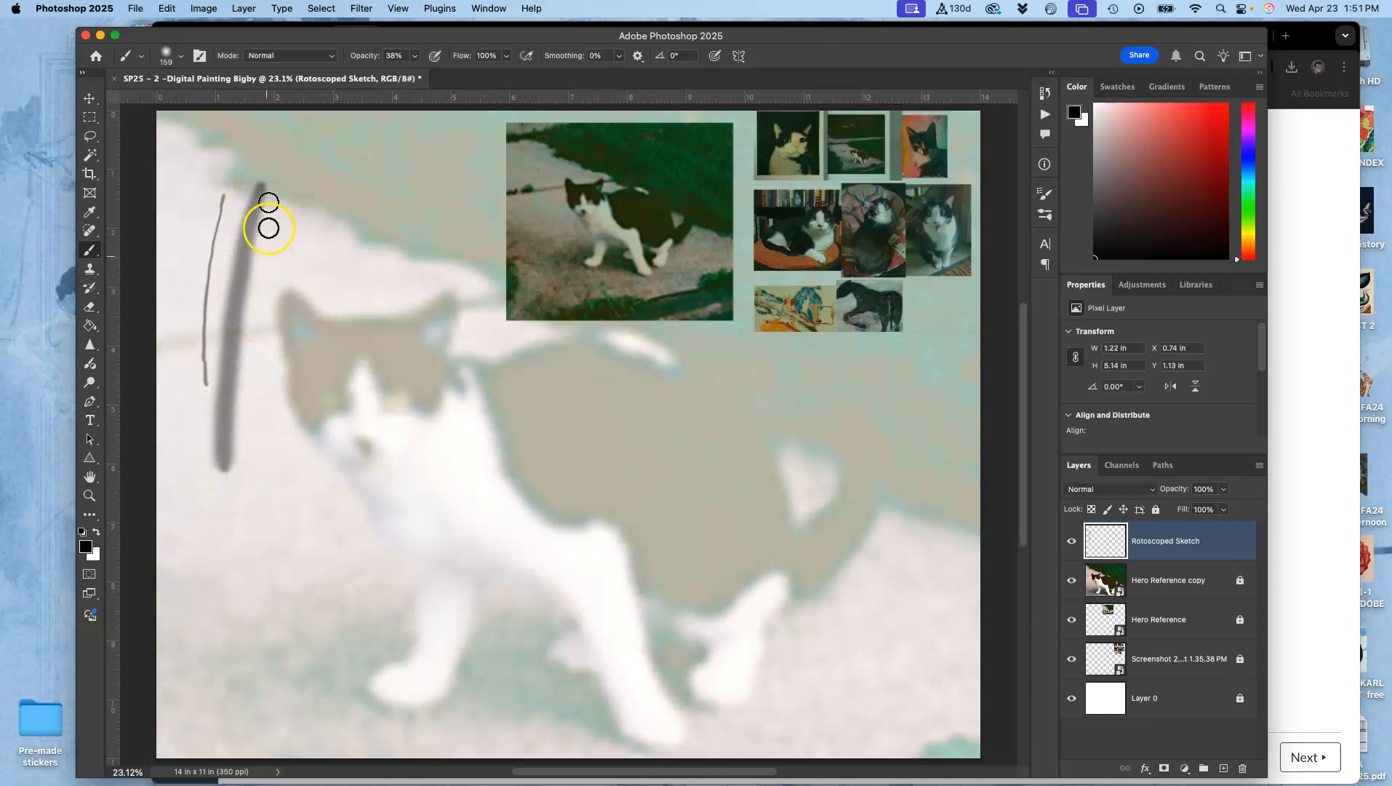
{"action": "left_click", "coordinate": [179, 55]}
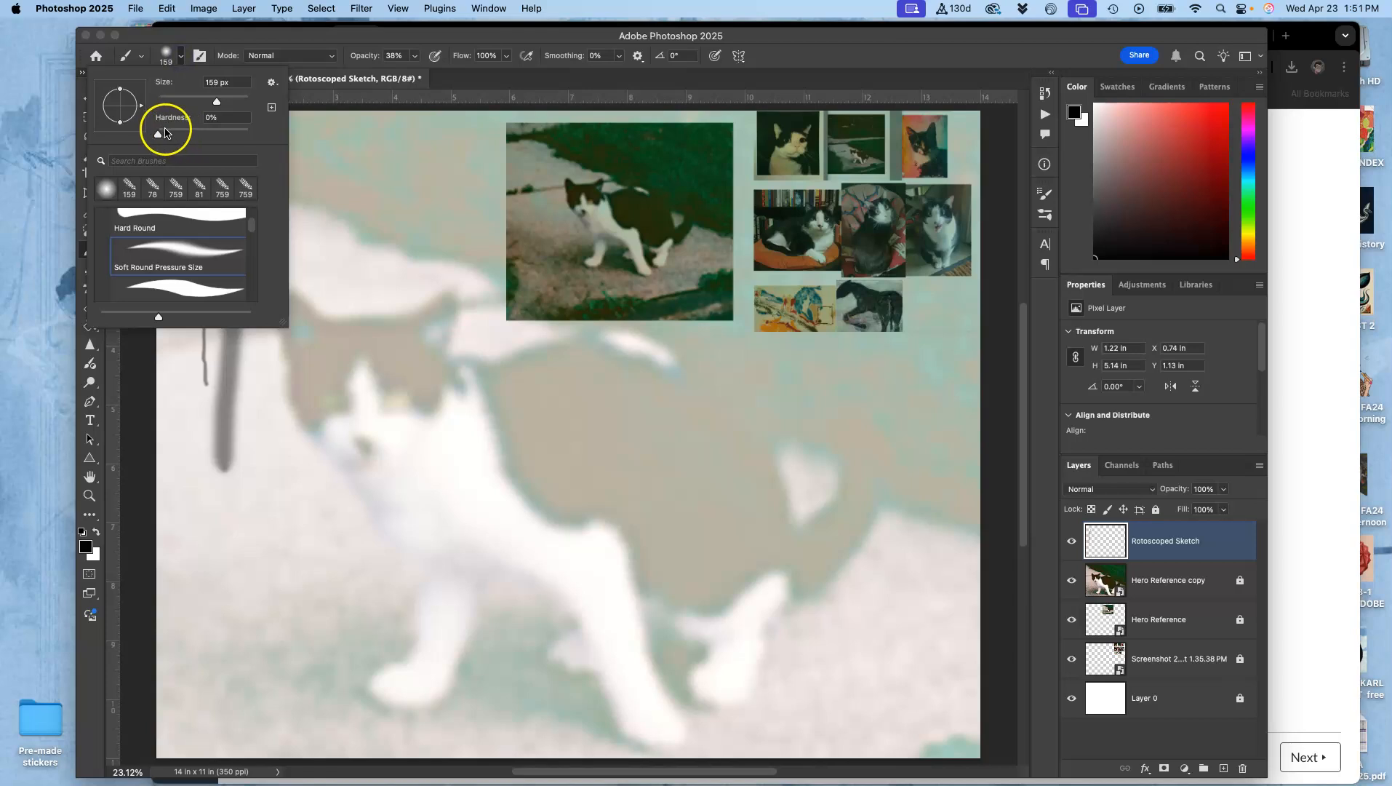
{"action": "double_click", "coordinate": [186, 248]}
{"action": "key", "text": "super+z"}
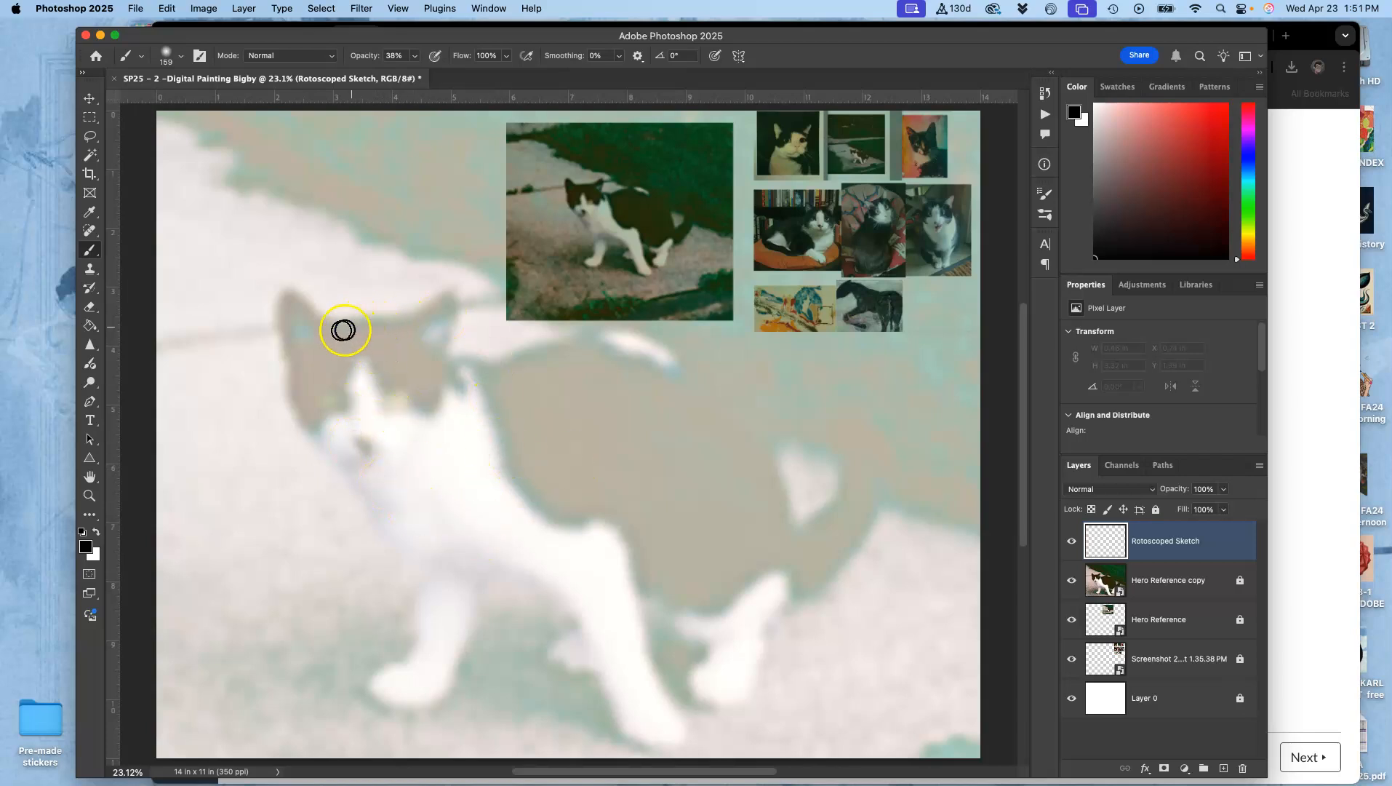
- Trace the cat's round head and both ears over the faded photo, adding a center line, eyes, nose and muzzle
{"action": "mouse_move", "coordinate": [410, 437]}
{"action": "left_mouse_down"}
{"action": "mouse_move", "coordinate": [445, 365]}
{"action": "mouse_move", "coordinate": [364, 320]}
{"action": "mouse_move", "coordinate": [329, 329]}
{"action": "mouse_move", "coordinate": [297, 298]}
{"action": "mouse_move", "coordinate": [289, 361]}
{"action": "left_mouse_up"}
{"action": "left_click_drag", "start_coordinate": [399, 320], "coordinate": [449, 292]}
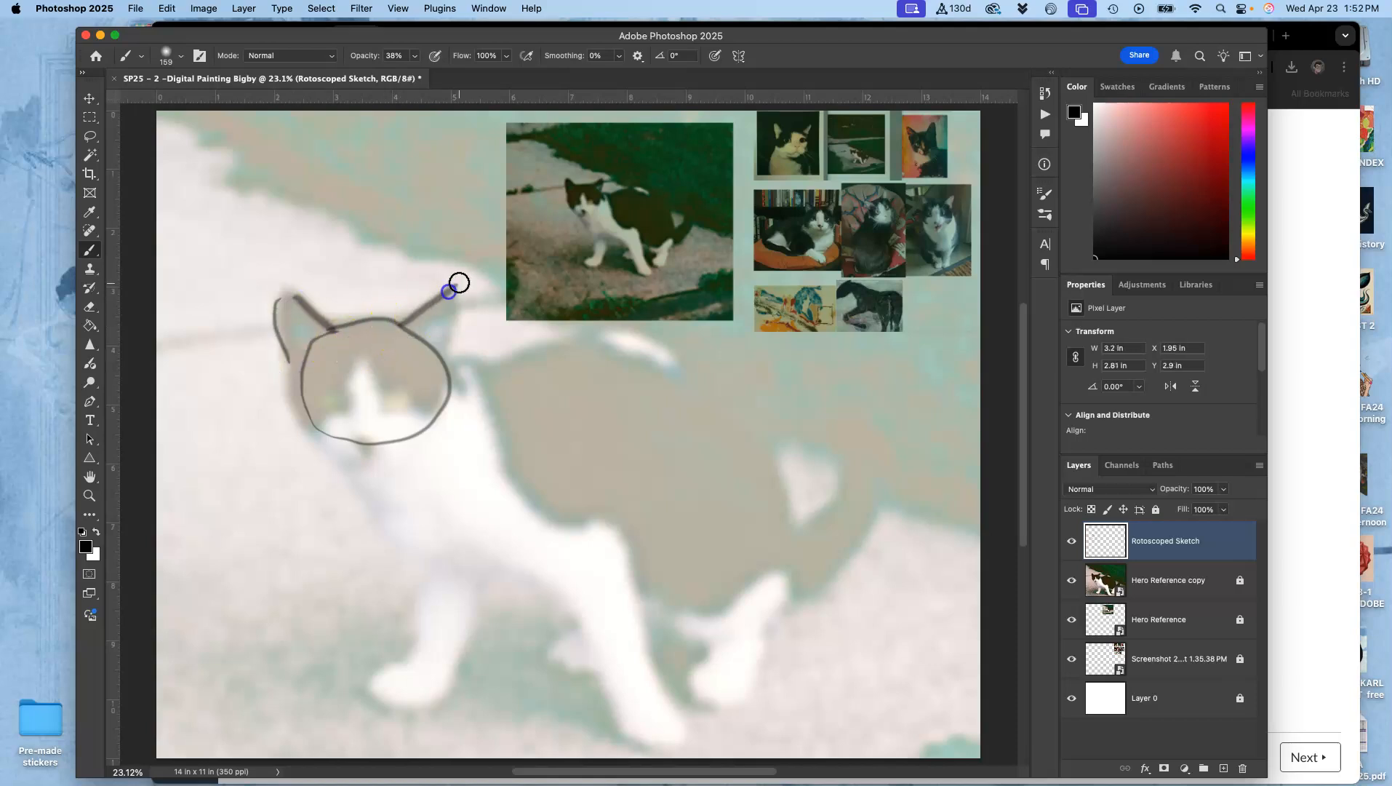
{"action": "left_click_drag", "start_coordinate": [355, 361], "coordinate": [356, 429]}
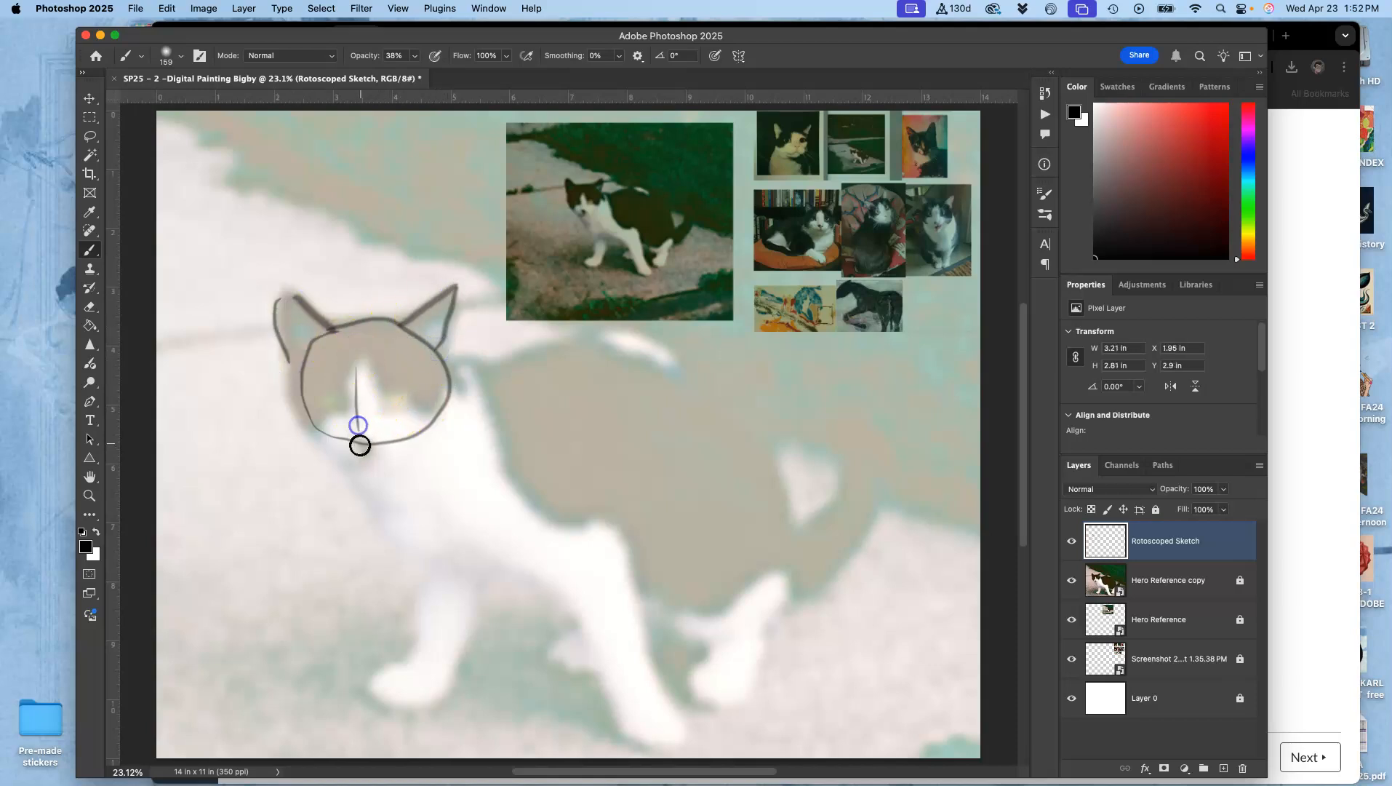
{"action": "left_click_drag", "start_coordinate": [393, 396], "coordinate": [399, 390]}
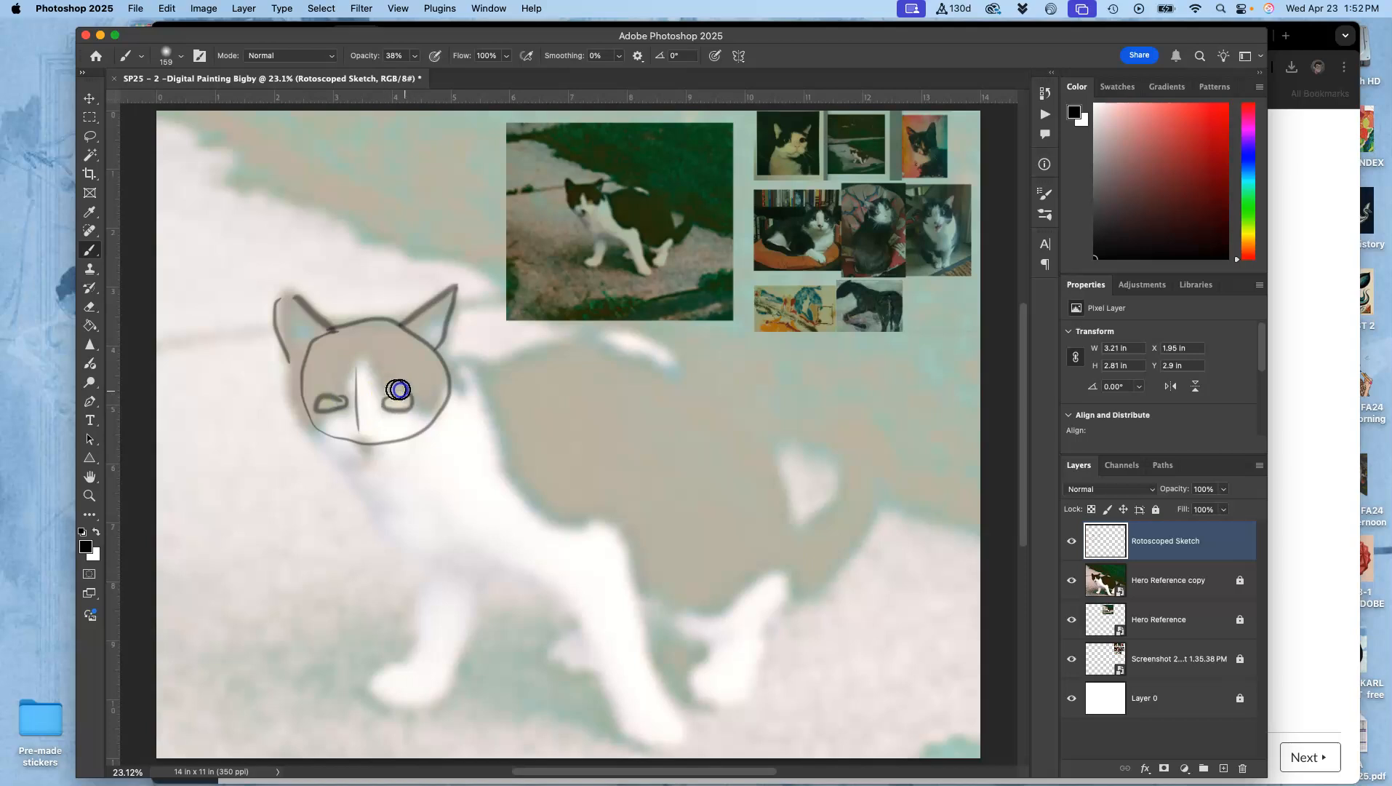
{"action": "mouse_move", "coordinate": [325, 433]}
{"action": "left_mouse_down"}
{"action": "mouse_move", "coordinate": [331, 468]}
{"action": "mouse_move", "coordinate": [386, 471]}
{"action": "mouse_move", "coordinate": [424, 428]}
{"action": "mouse_move", "coordinate": [339, 425]}
{"action": "mouse_move", "coordinate": [328, 455]}
{"action": "left_mouse_up"}
- Sketch the cat's back, curled tail and rounded chest and rib cage over the reference
{"action": "mouse_move", "coordinate": [452, 389]}
{"action": "left_mouse_down"}
{"action": "mouse_move", "coordinate": [582, 346]}
{"action": "mouse_move", "coordinate": [764, 523]}
{"action": "mouse_move", "coordinate": [798, 538]}
{"action": "mouse_move", "coordinate": [824, 412]}
{"action": "mouse_move", "coordinate": [800, 422]}
{"action": "mouse_move", "coordinate": [838, 392]}
{"action": "mouse_move", "coordinate": [879, 517]}
{"action": "mouse_move", "coordinate": [778, 588]}
{"action": "left_mouse_up"}
{"action": "mouse_move", "coordinate": [463, 409]}
{"action": "left_mouse_down"}
{"action": "mouse_move", "coordinate": [584, 581]}
{"action": "mouse_move", "coordinate": [630, 560]}
{"action": "left_mouse_up"}
{"action": "mouse_move", "coordinate": [542, 376]}
{"action": "left_mouse_down"}
{"action": "mouse_move", "coordinate": [636, 458]}
{"action": "mouse_move", "coordinate": [624, 551]}
{"action": "left_mouse_up"}
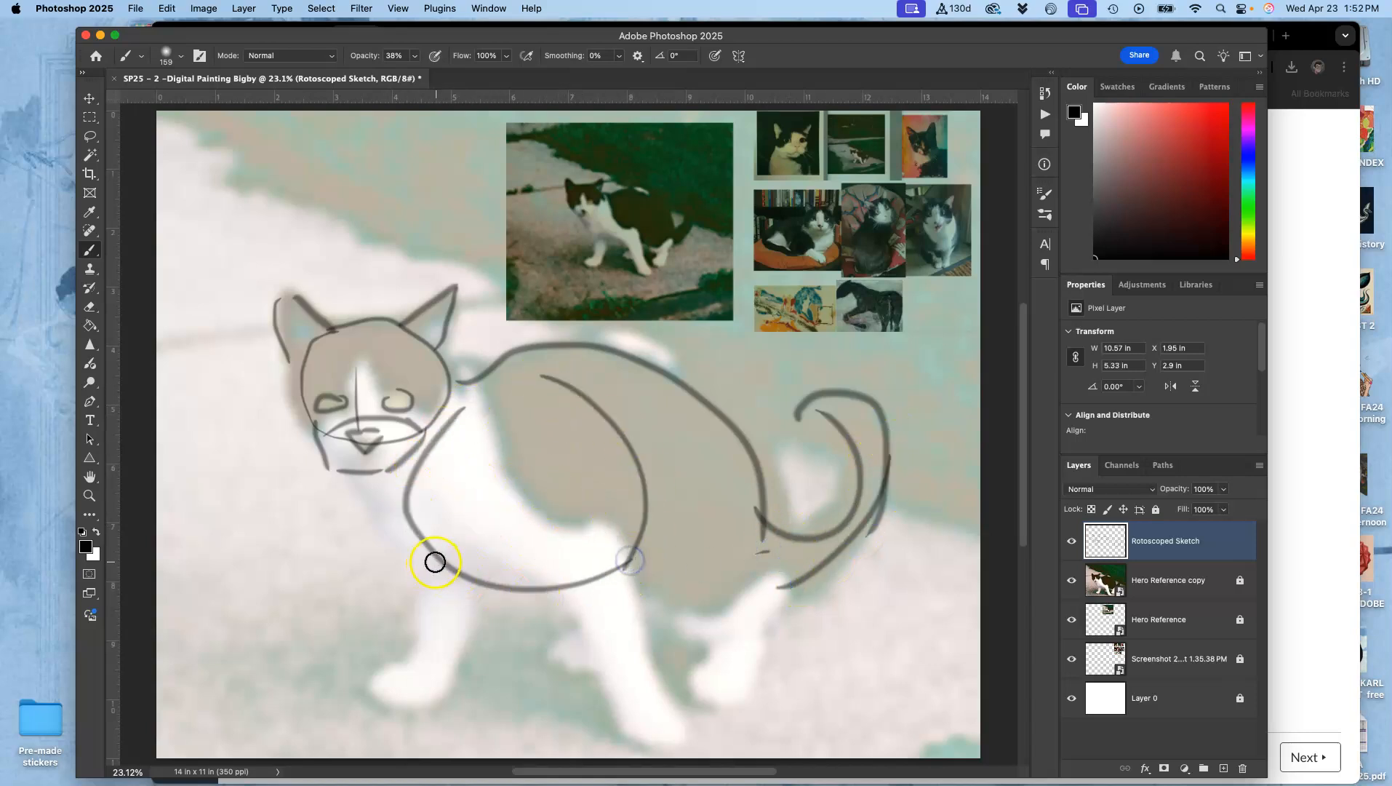
- Draw the cat's far front leg with its elbow joint and paw, plus the chest and shoulder contours
{"action": "mouse_move", "coordinate": [451, 554]}
{"action": "left_mouse_down"}
{"action": "mouse_move", "coordinate": [438, 653]}
{"action": "mouse_move", "coordinate": [379, 692]}
{"action": "mouse_move", "coordinate": [435, 701]}
{"action": "mouse_move", "coordinate": [423, 562]}
{"action": "left_mouse_up"}
{"action": "mouse_move", "coordinate": [454, 677]}
{"action": "left_mouse_down"}
{"action": "mouse_move", "coordinate": [468, 586]}
{"action": "mouse_move", "coordinate": [375, 483]}
{"action": "mouse_move", "coordinate": [463, 414]}
{"action": "left_mouse_up"}
{"action": "mouse_move", "coordinate": [398, 466]}
{"action": "left_mouse_down"}
{"action": "mouse_move", "coordinate": [455, 436]}
{"action": "mouse_move", "coordinate": [507, 461]}
{"action": "left_mouse_up"}
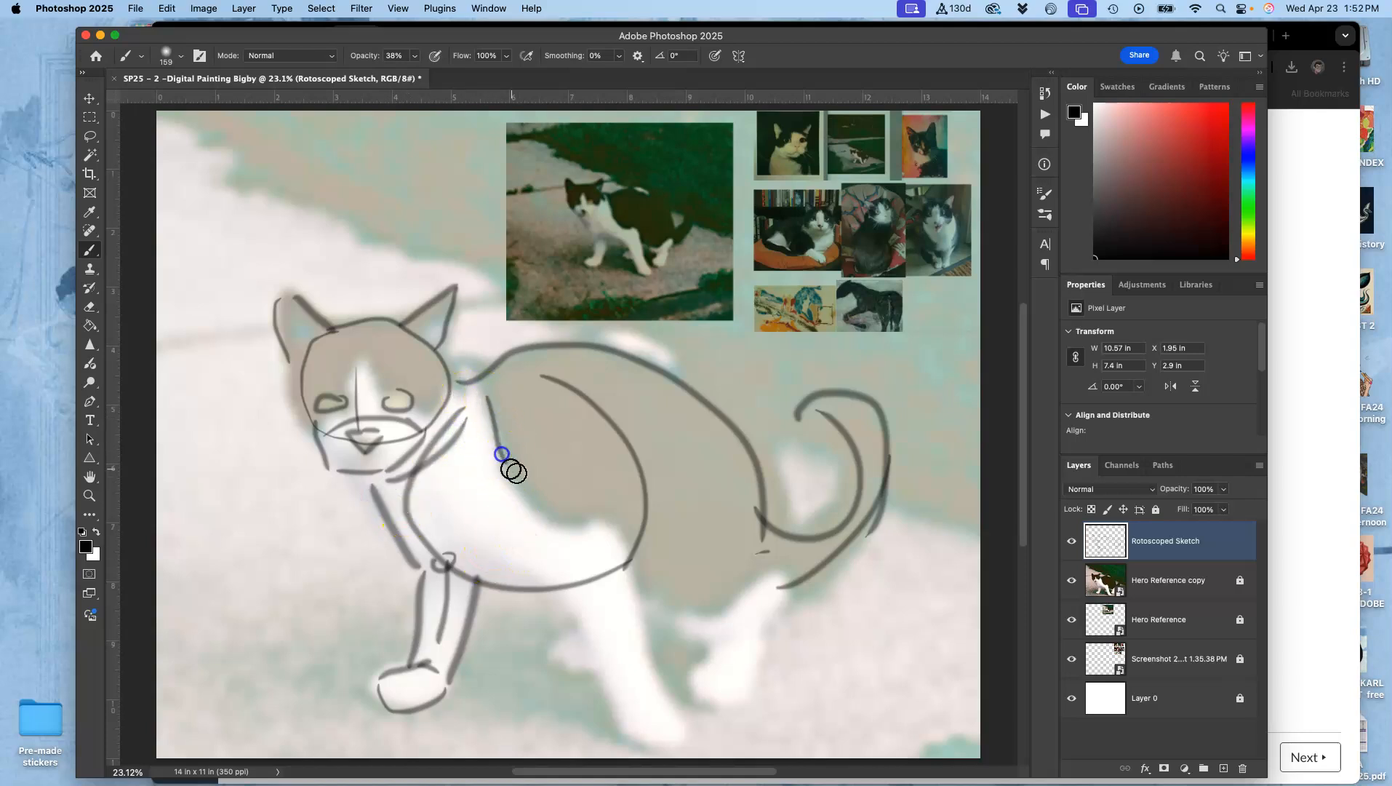
- Sketch the cat's belly line, the near front leg with its paw, and both hind legs
{"action": "left_click_drag", "start_coordinate": [474, 582], "coordinate": [552, 601]}
{"action": "left_click_drag", "start_coordinate": [564, 546], "coordinate": [613, 702]}
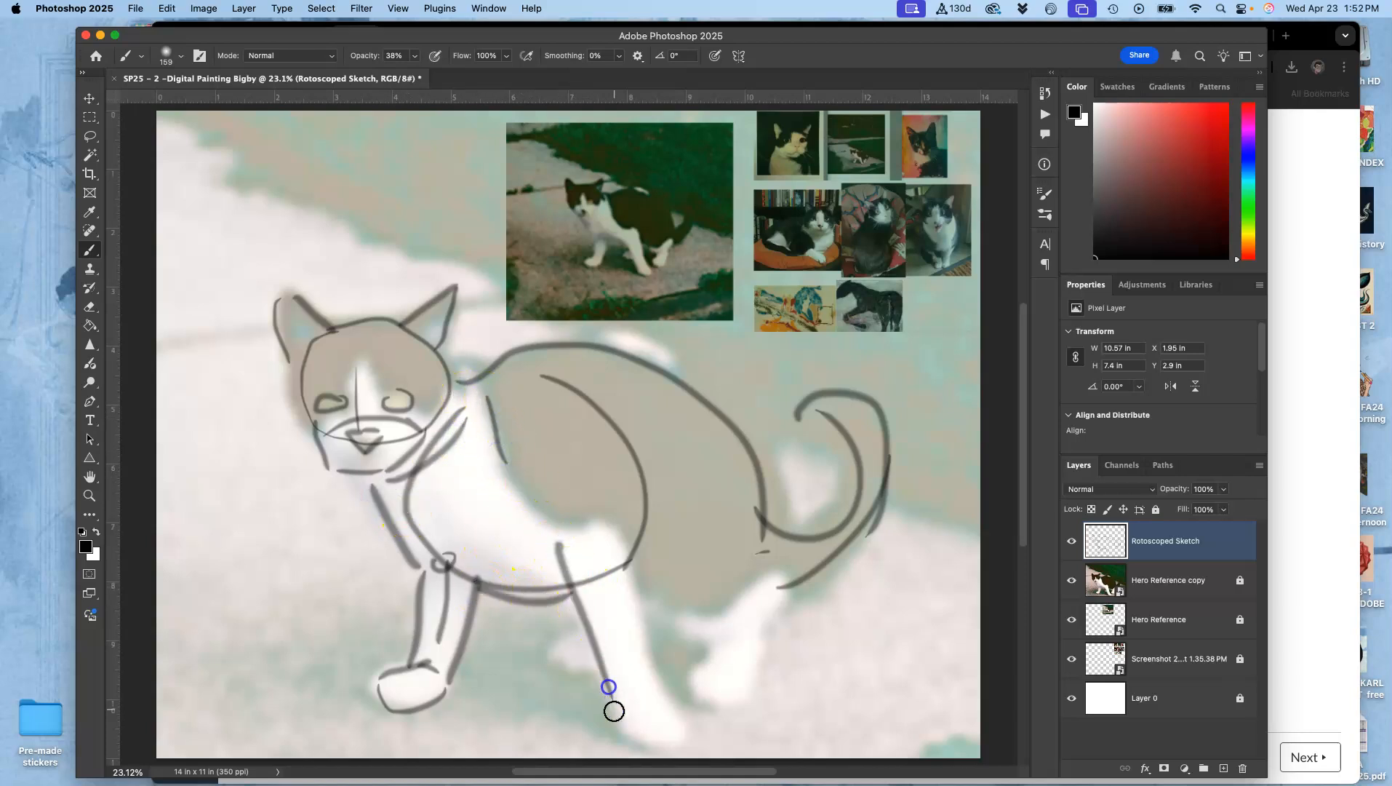
{"action": "left_click_drag", "start_coordinate": [606, 525], "coordinate": [651, 675]}
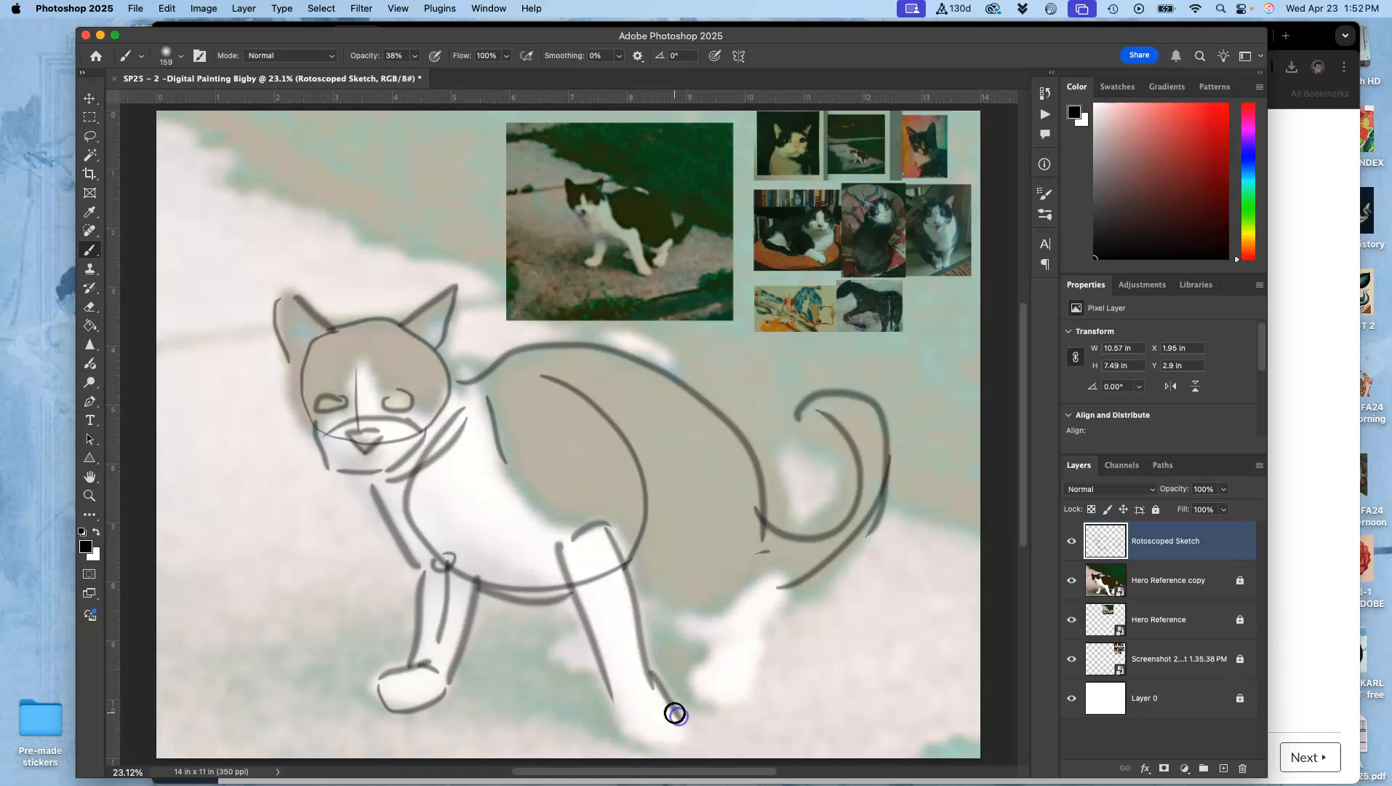
{"action": "left_click_drag", "start_coordinate": [631, 738], "coordinate": [611, 688]}
{"action": "mouse_move", "coordinate": [643, 580]}
{"action": "left_mouse_down"}
{"action": "mouse_move", "coordinate": [739, 593]}
{"action": "mouse_move", "coordinate": [772, 565]}
{"action": "mouse_move", "coordinate": [702, 662]}
{"action": "mouse_move", "coordinate": [769, 626]}
{"action": "left_mouse_up"}
{"action": "mouse_move", "coordinate": [571, 664]}
{"action": "left_mouse_down"}
{"action": "mouse_move", "coordinate": [630, 637]}
{"action": "mouse_move", "coordinate": [652, 606]}
{"action": "left_mouse_up"}
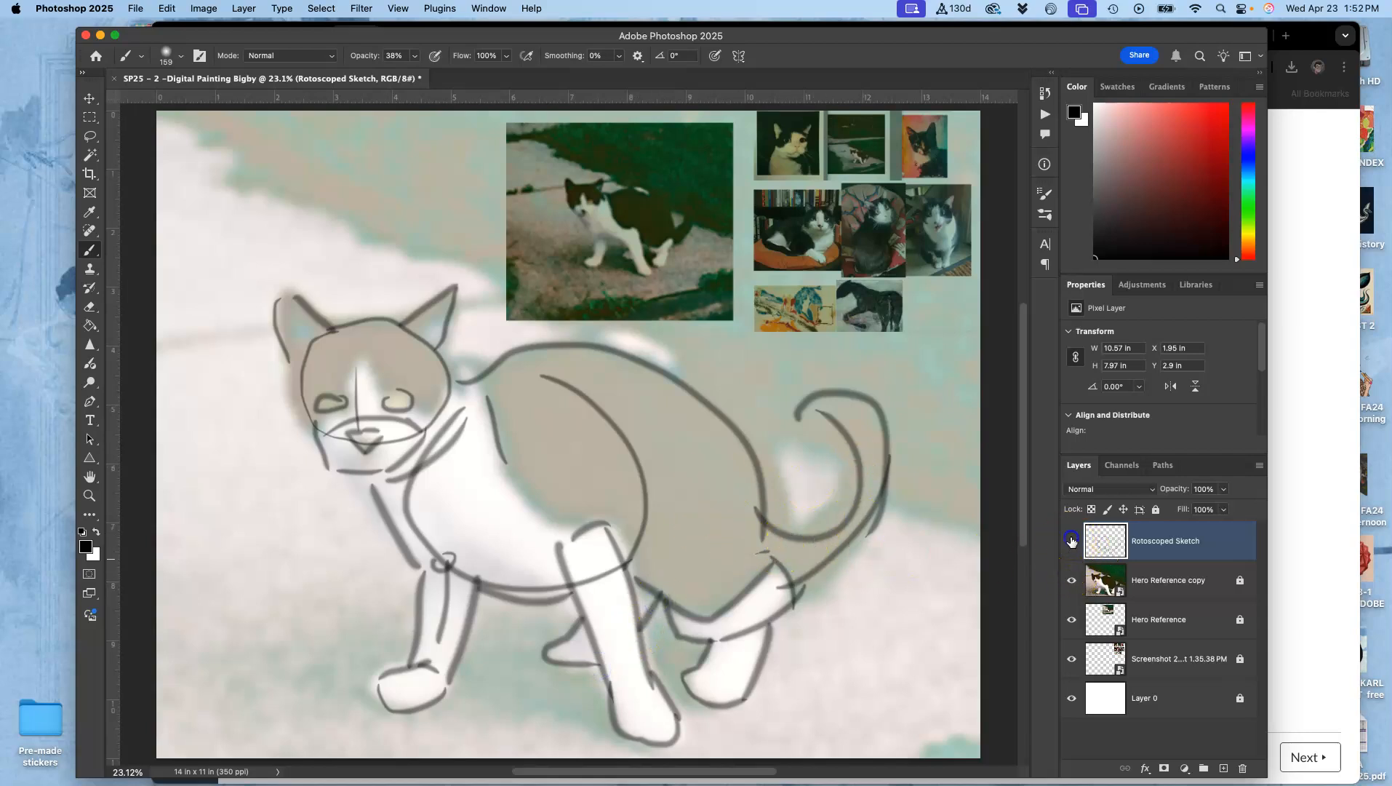
- Compare the sketch with the photo by toggling the sketch's visibility, and add a second contour along the tail
{"action": "left_click", "coordinate": [1072, 541]}
{"action": "left_click", "coordinate": [1072, 541]}
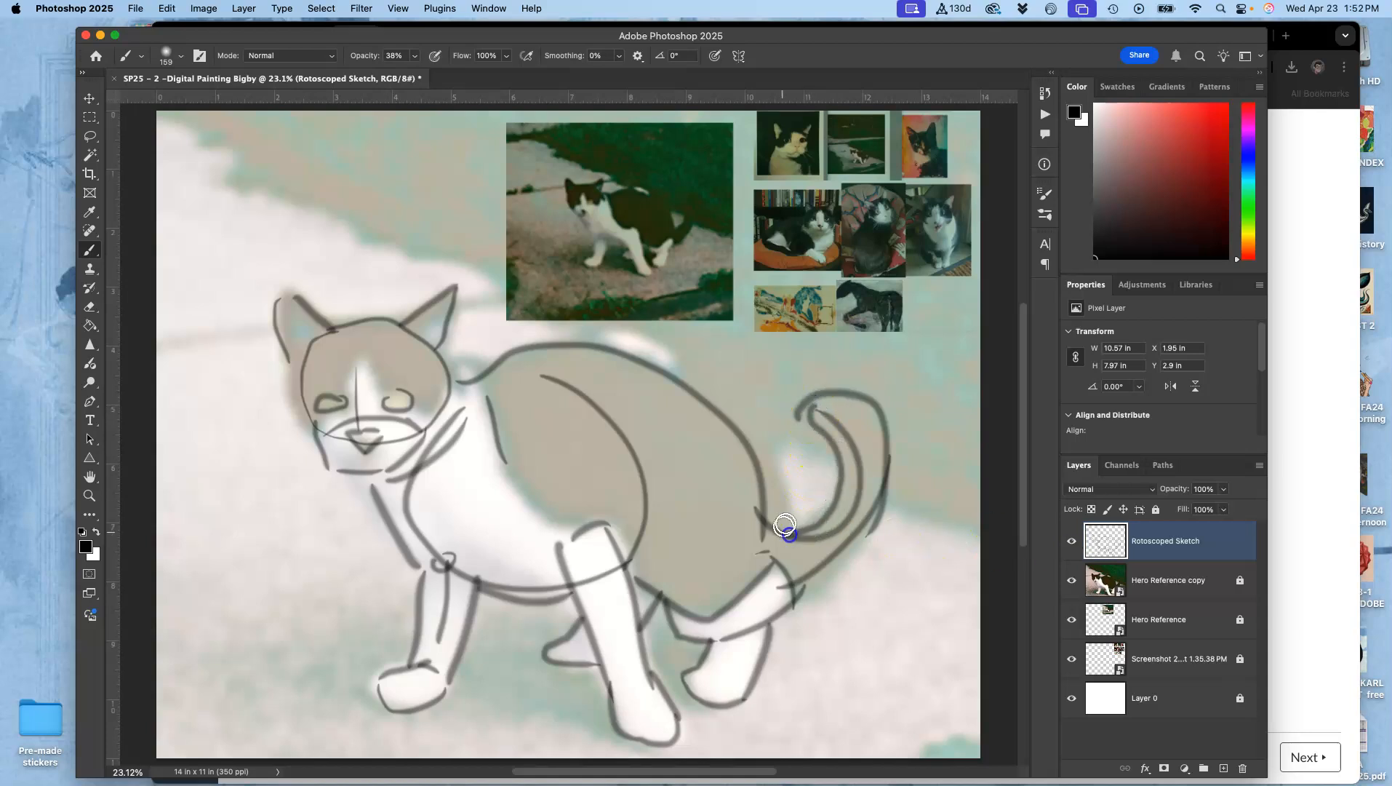
{"action": "left_click_drag", "start_coordinate": [866, 410], "coordinate": [881, 437]}
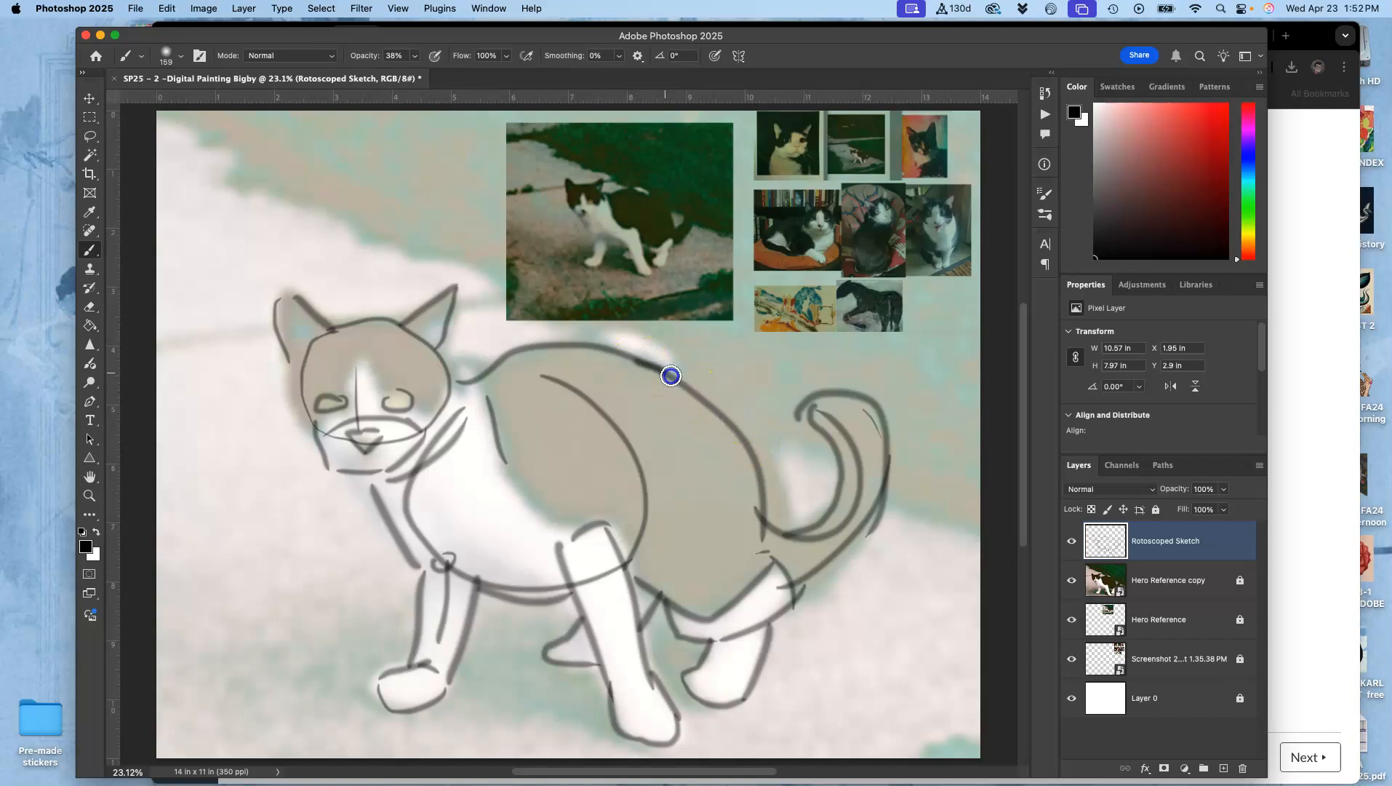
- Try a second contour along the cat's rump, checking the sketch with the enlarged reference hidden
{"action": "left_click_drag", "start_coordinate": [753, 433], "coordinate": [774, 509]}
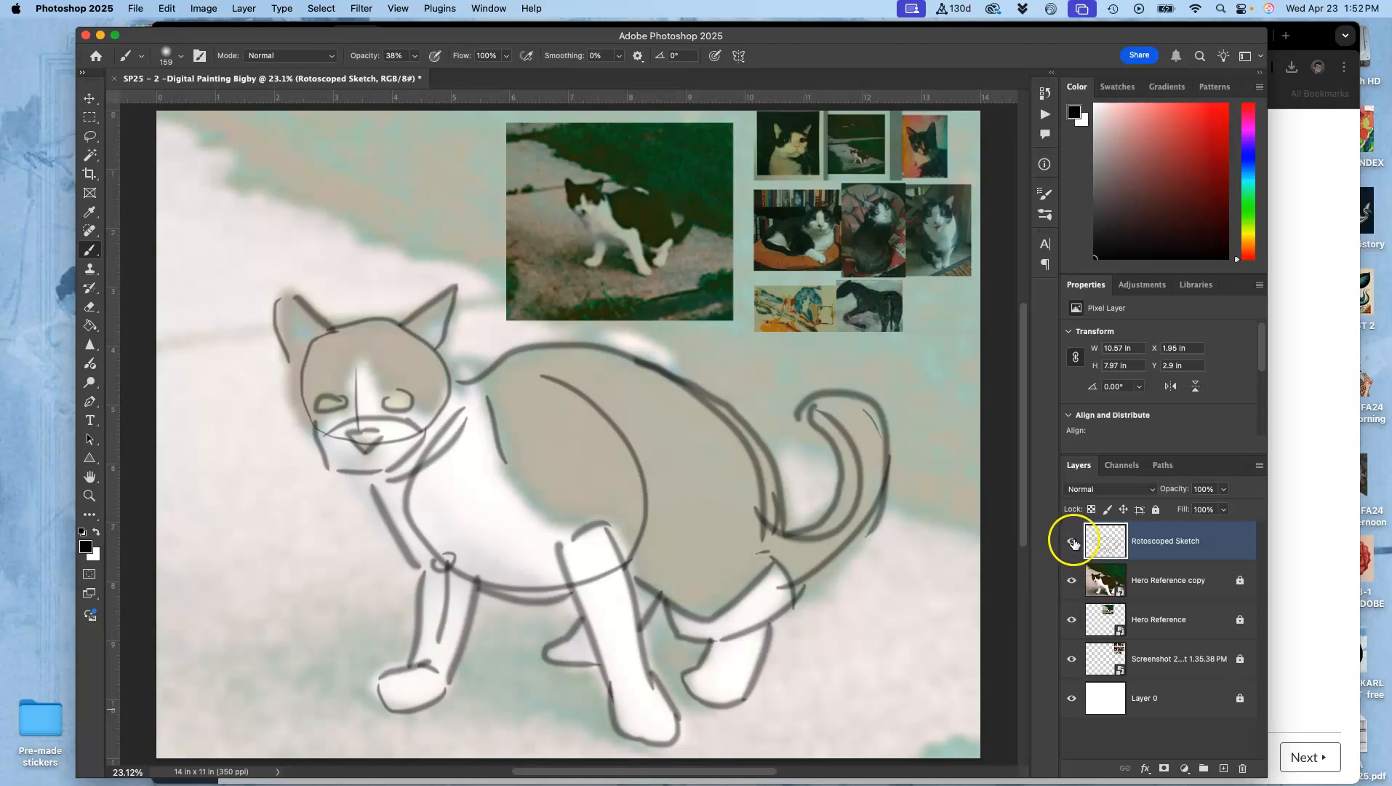
{"action": "left_click", "coordinate": [1074, 541]}
{"action": "left_click", "coordinate": [1073, 541]}
{"action": "left_click", "coordinate": [1073, 579]}
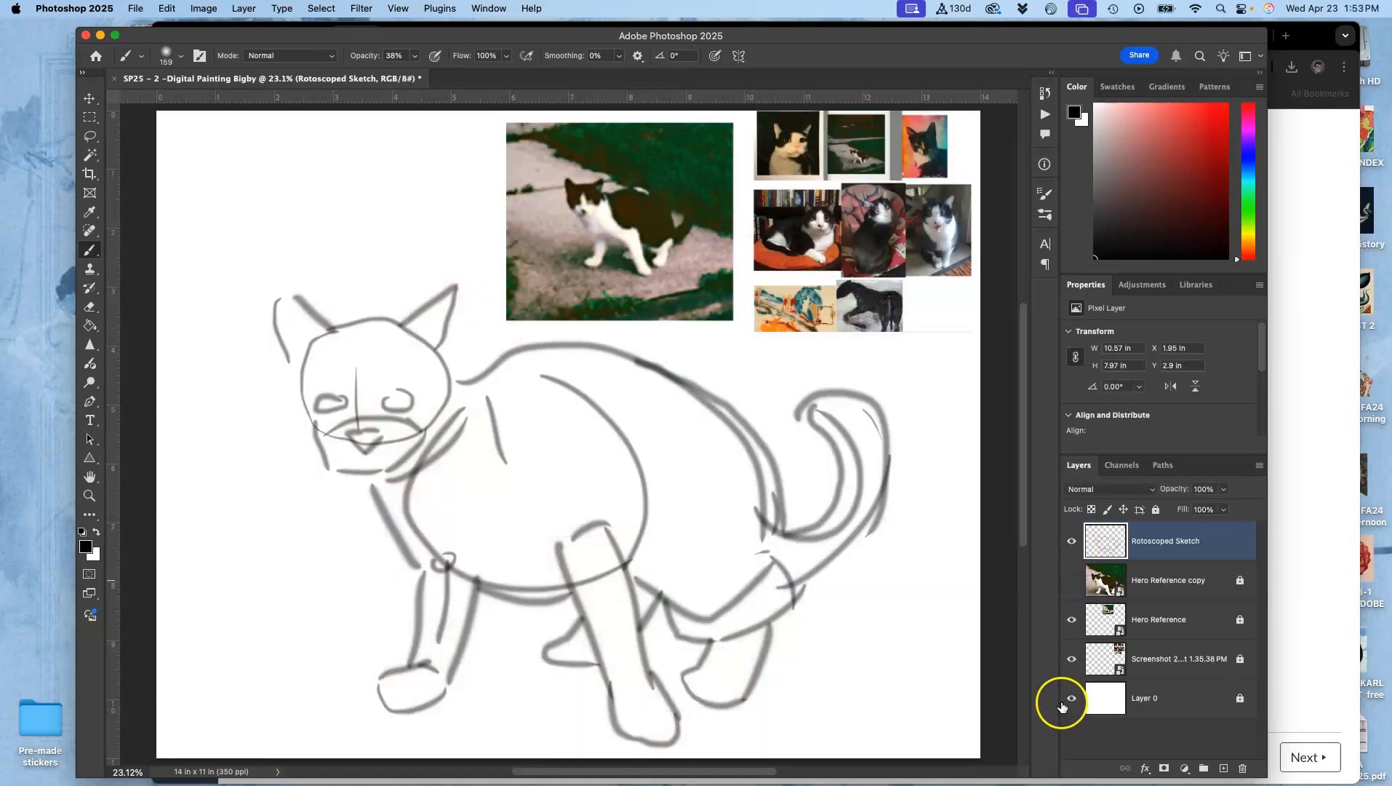
{"action": "key", "text": "cmd+z"}
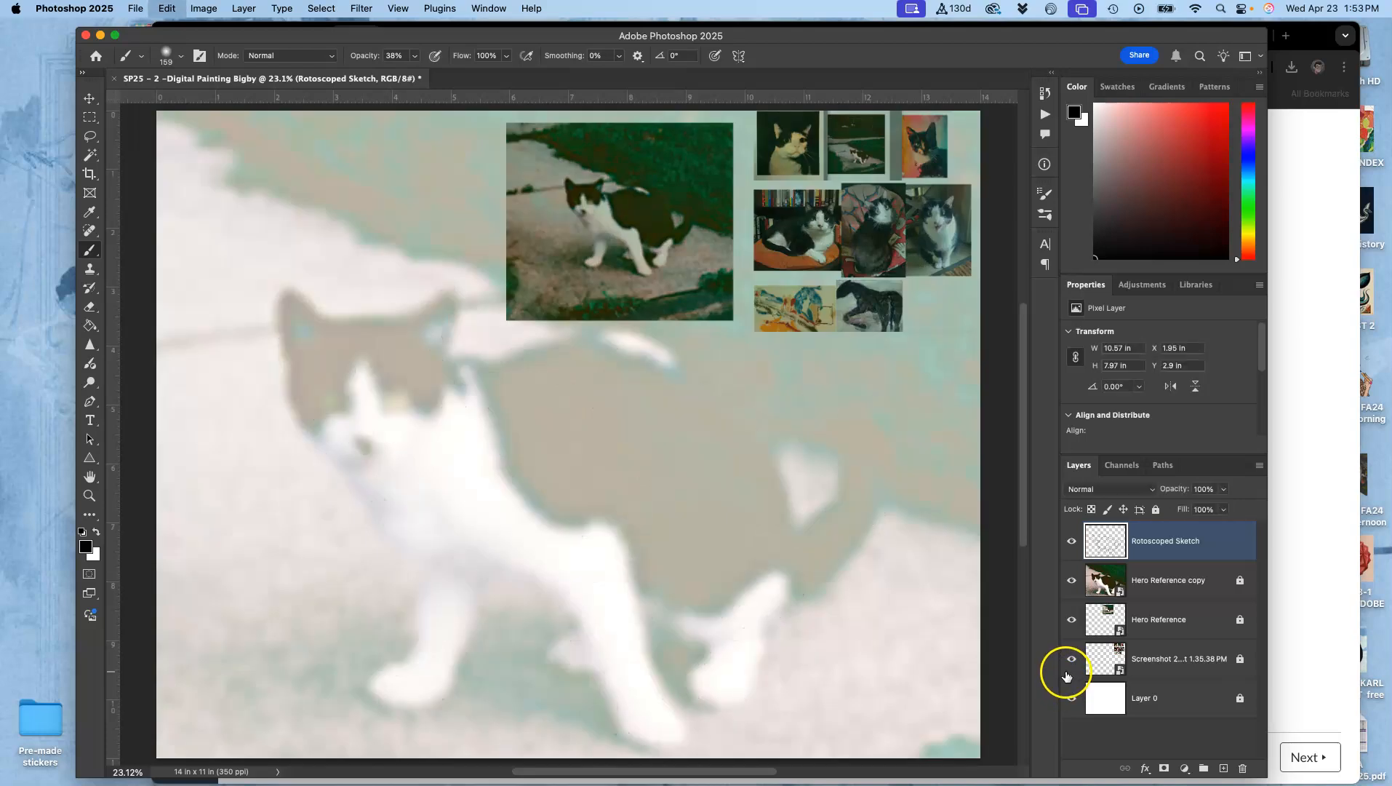
{"action": "left_click", "coordinate": [1066, 676]}
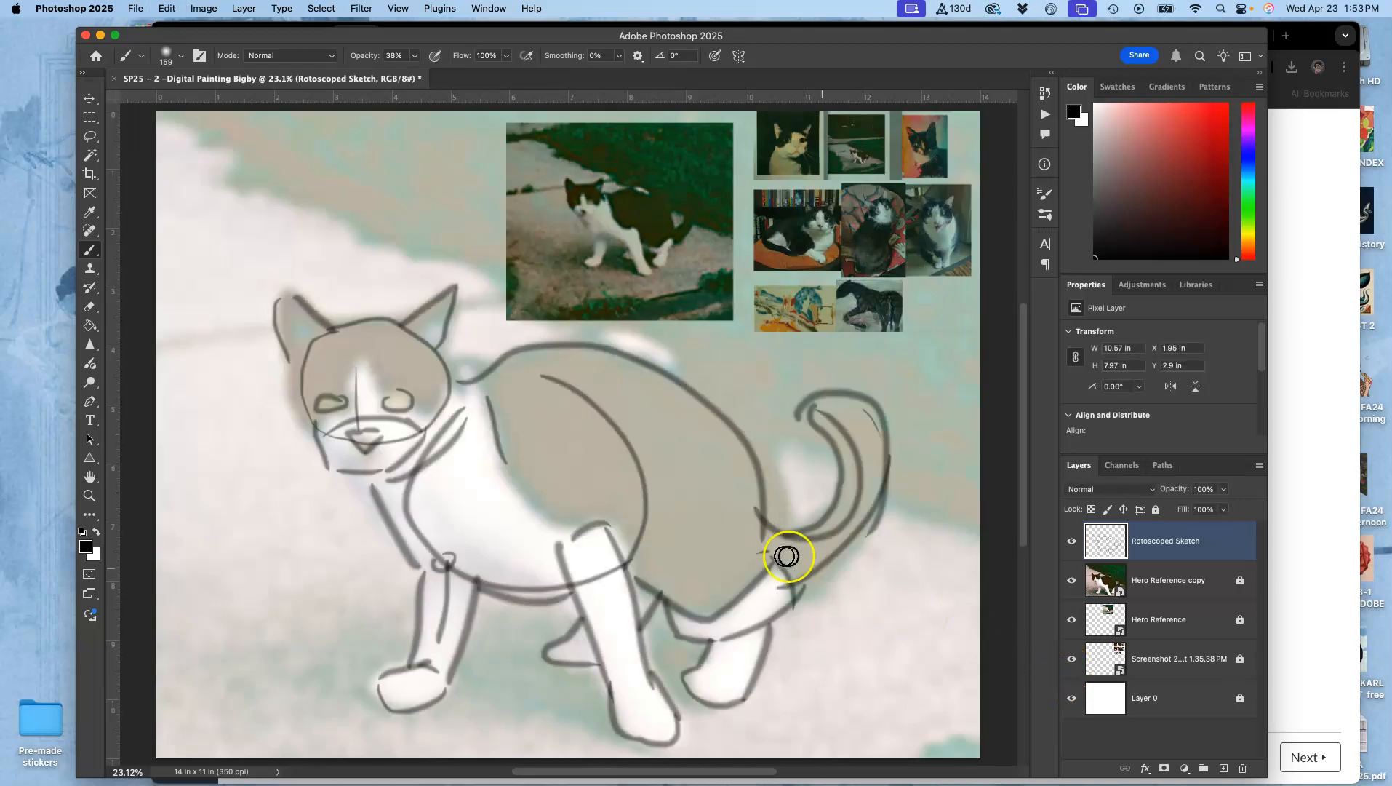
- Try a soft brush dab above the cat's head and undo it
{"action": "left_click", "coordinate": [182, 65]}
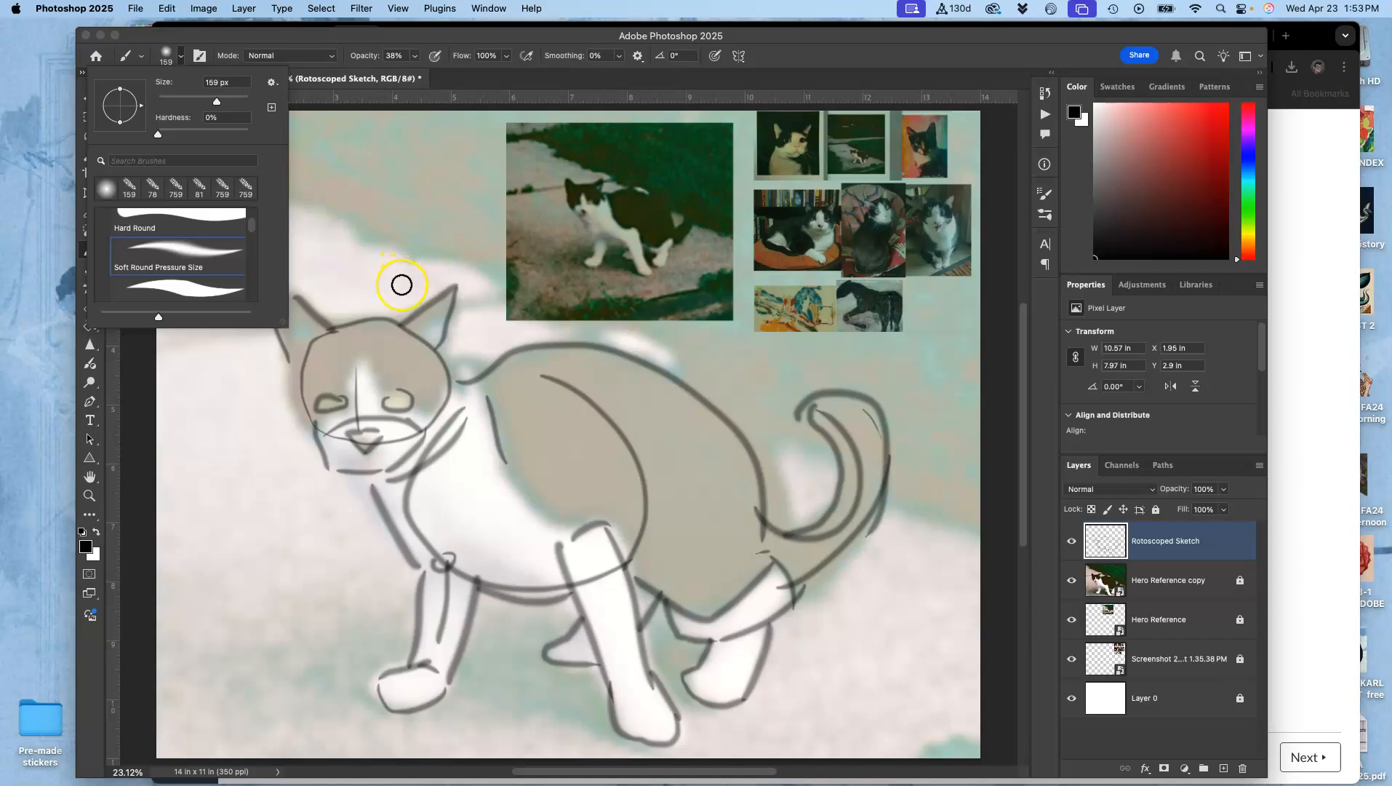
{"action": "left_click", "coordinate": [403, 262]}
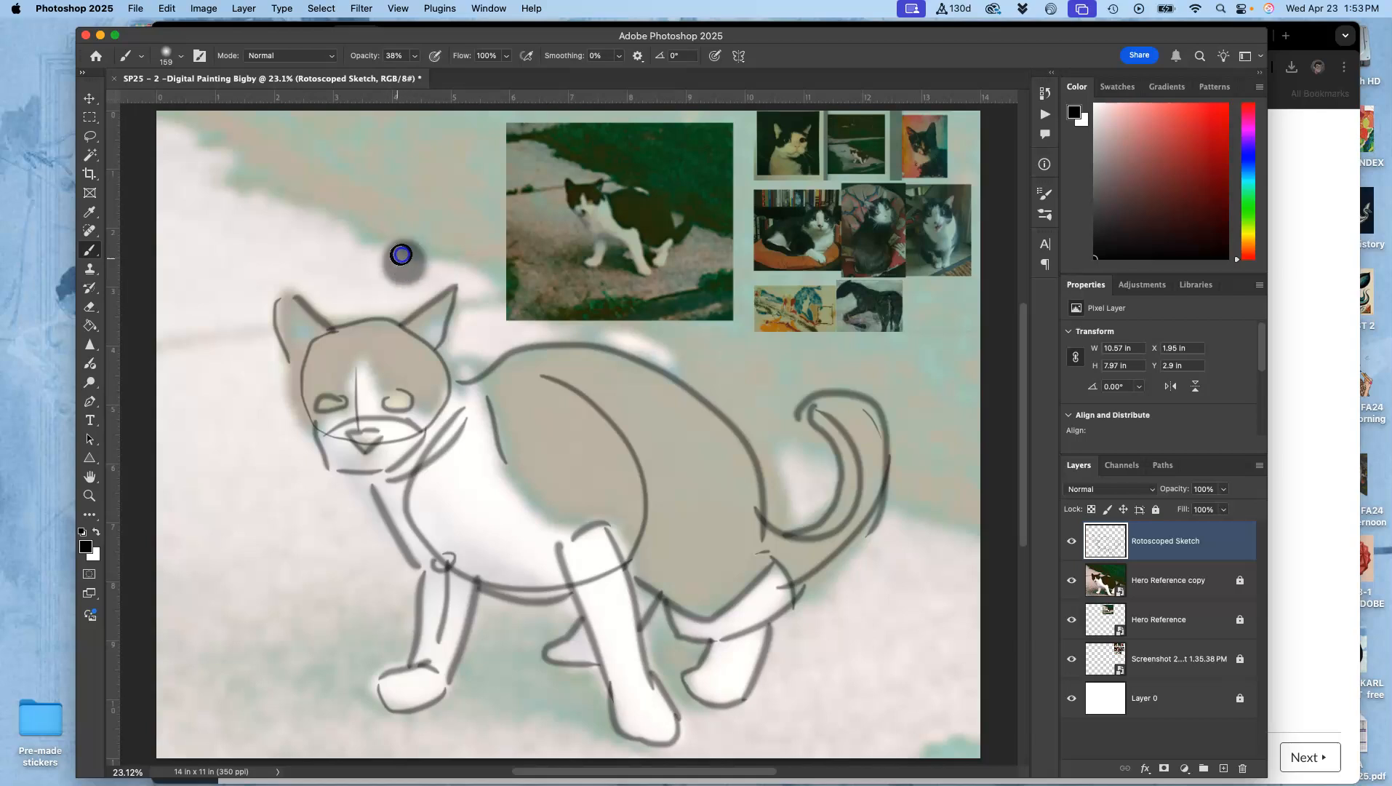
{"action": "key", "text": "super+z"}
- Add a cheek contour below the ear on the head's outer side and outline the white blaze between the eyes
{"action": "left_click_drag", "start_coordinate": [333, 332], "coordinate": [311, 340]}
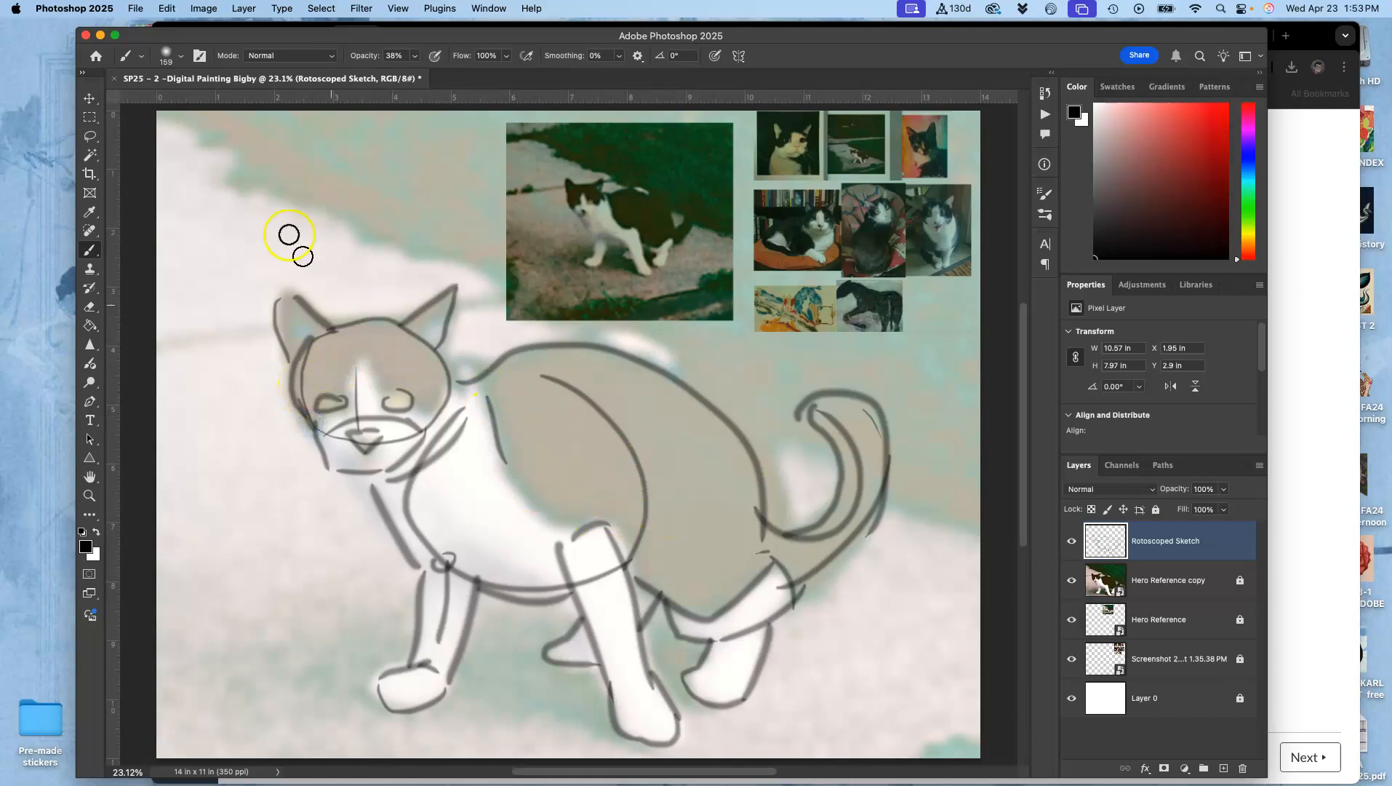
{"action": "left_click", "coordinate": [167, 55]}
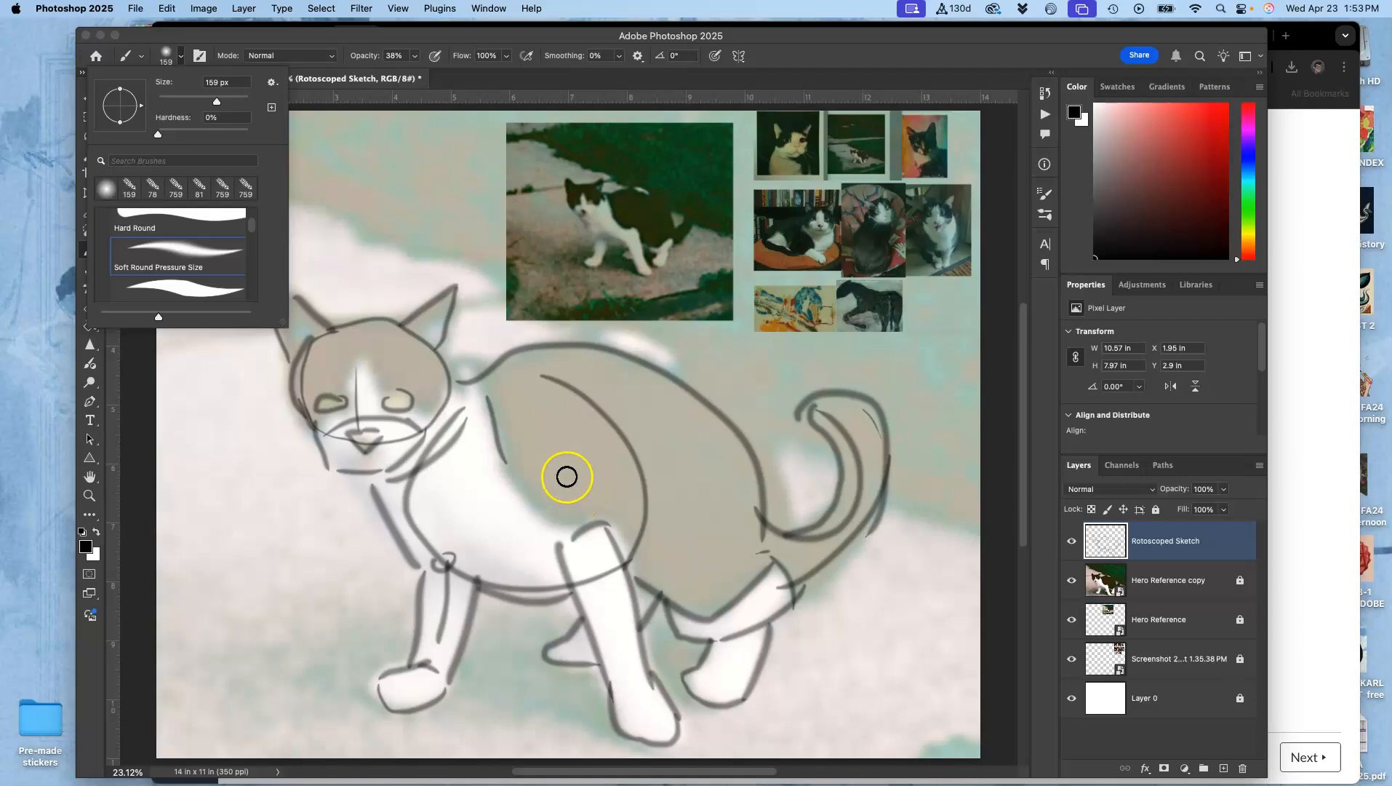
{"action": "left_click_drag", "start_coordinate": [347, 385], "coordinate": [352, 361]}
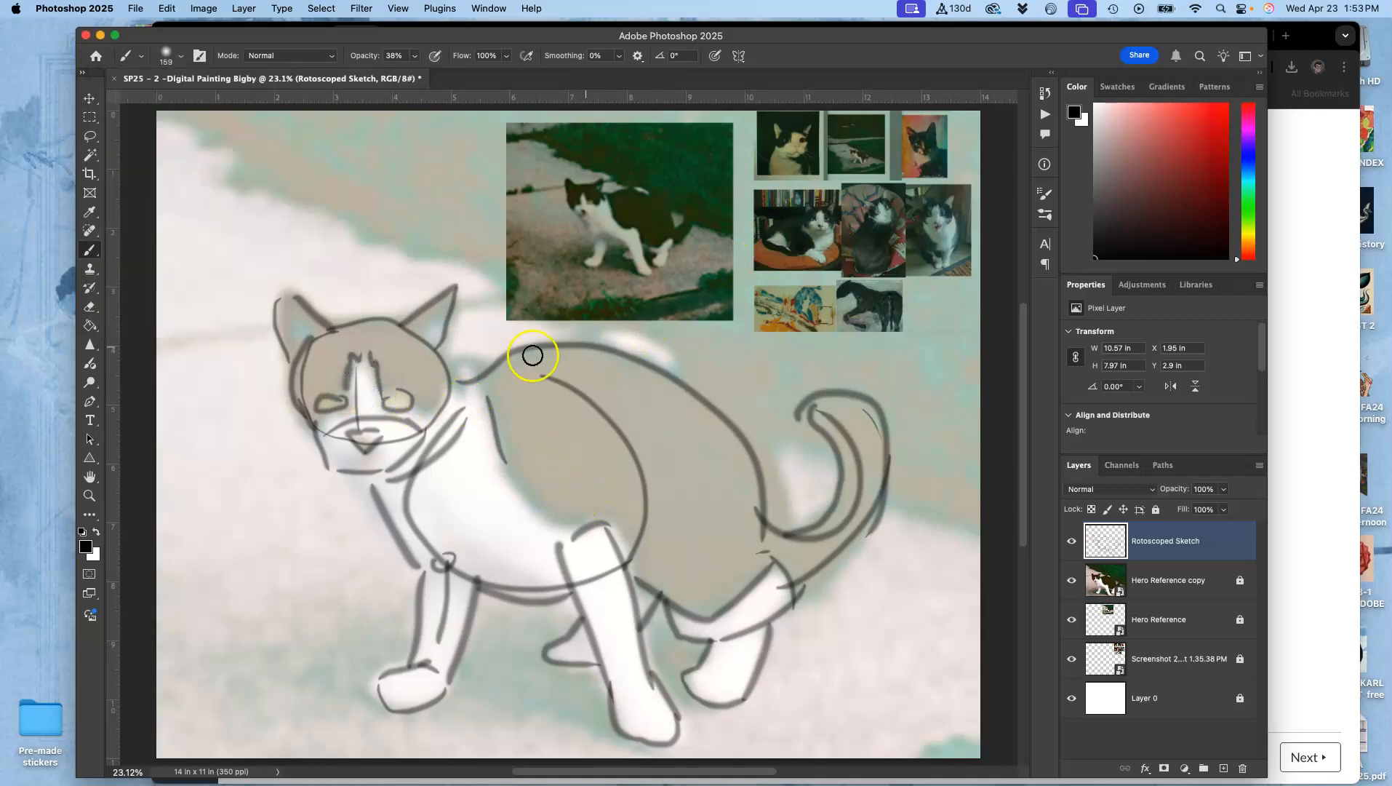
{"action": "left_click_drag", "start_coordinate": [373, 372], "coordinate": [377, 384]}
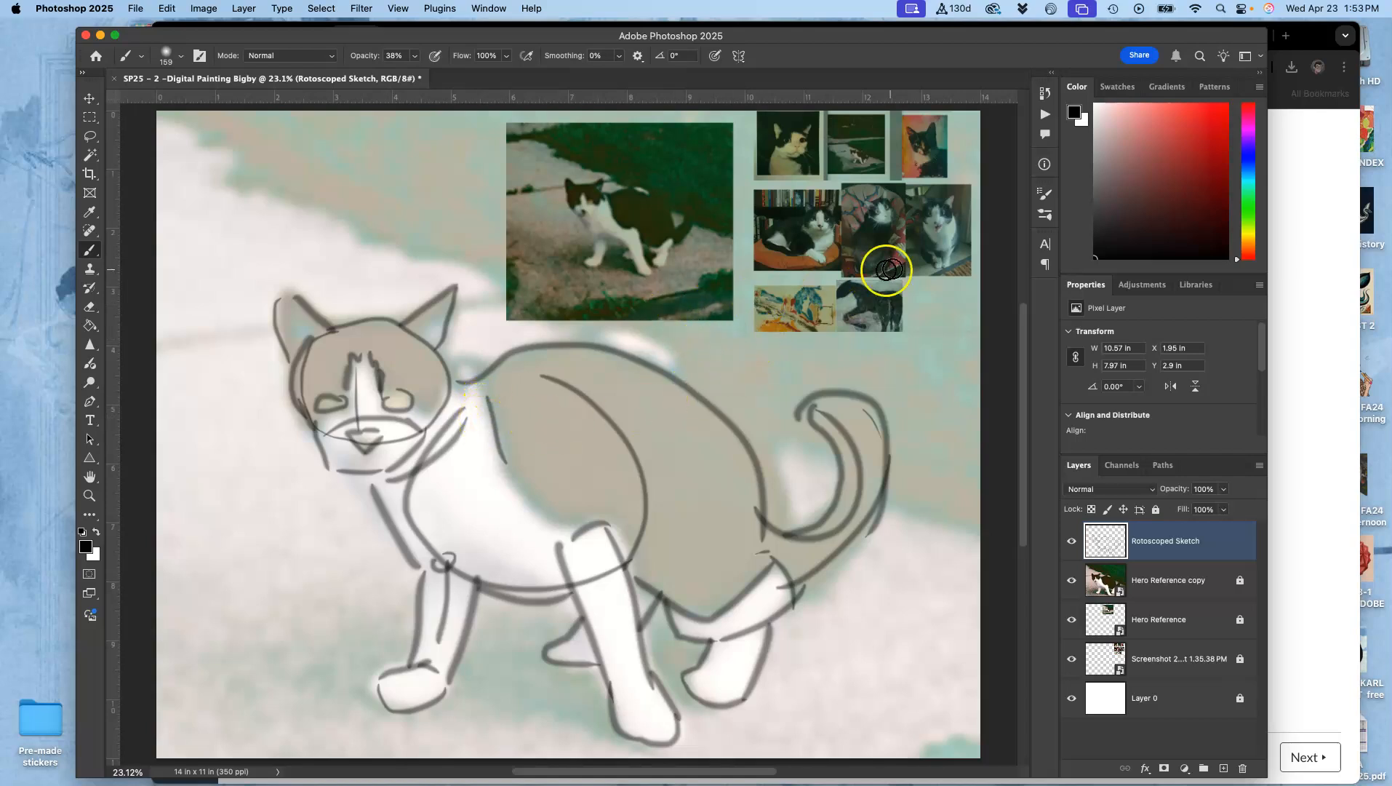
- Draw the dark fur patch's edge from the neck down the shoulder to the front leg, and touch up the upper hind leg
{"action": "left_click_drag", "start_coordinate": [486, 398], "coordinate": [498, 459]}
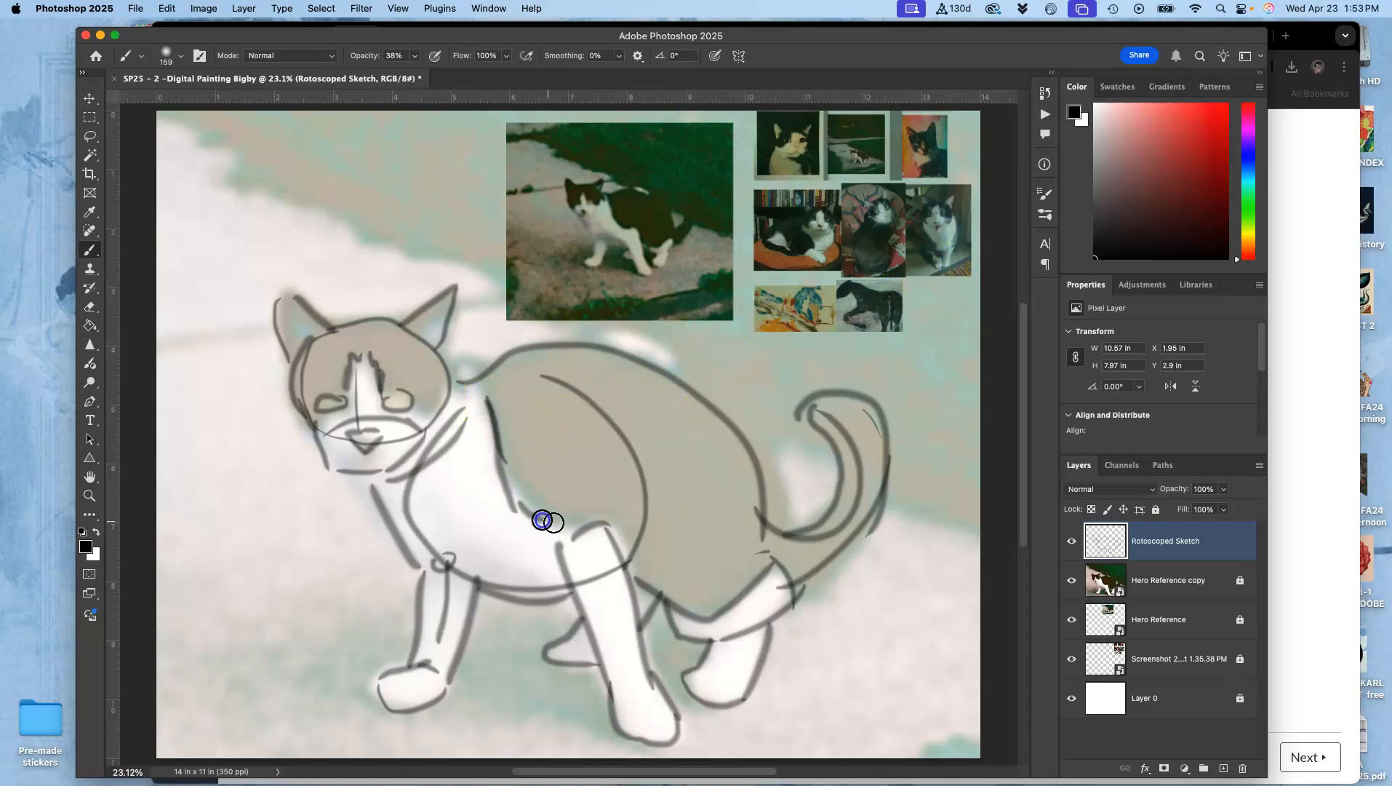
{"action": "mouse_move", "coordinate": [595, 531]}
{"action": "left_mouse_down"}
{"action": "mouse_move", "coordinate": [532, 652]}
{"action": "mouse_move", "coordinate": [563, 684]}
{"action": "mouse_move", "coordinate": [558, 520]}
{"action": "mouse_move", "coordinate": [519, 505]}
{"action": "mouse_move", "coordinate": [466, 380]}
{"action": "left_mouse_up"}
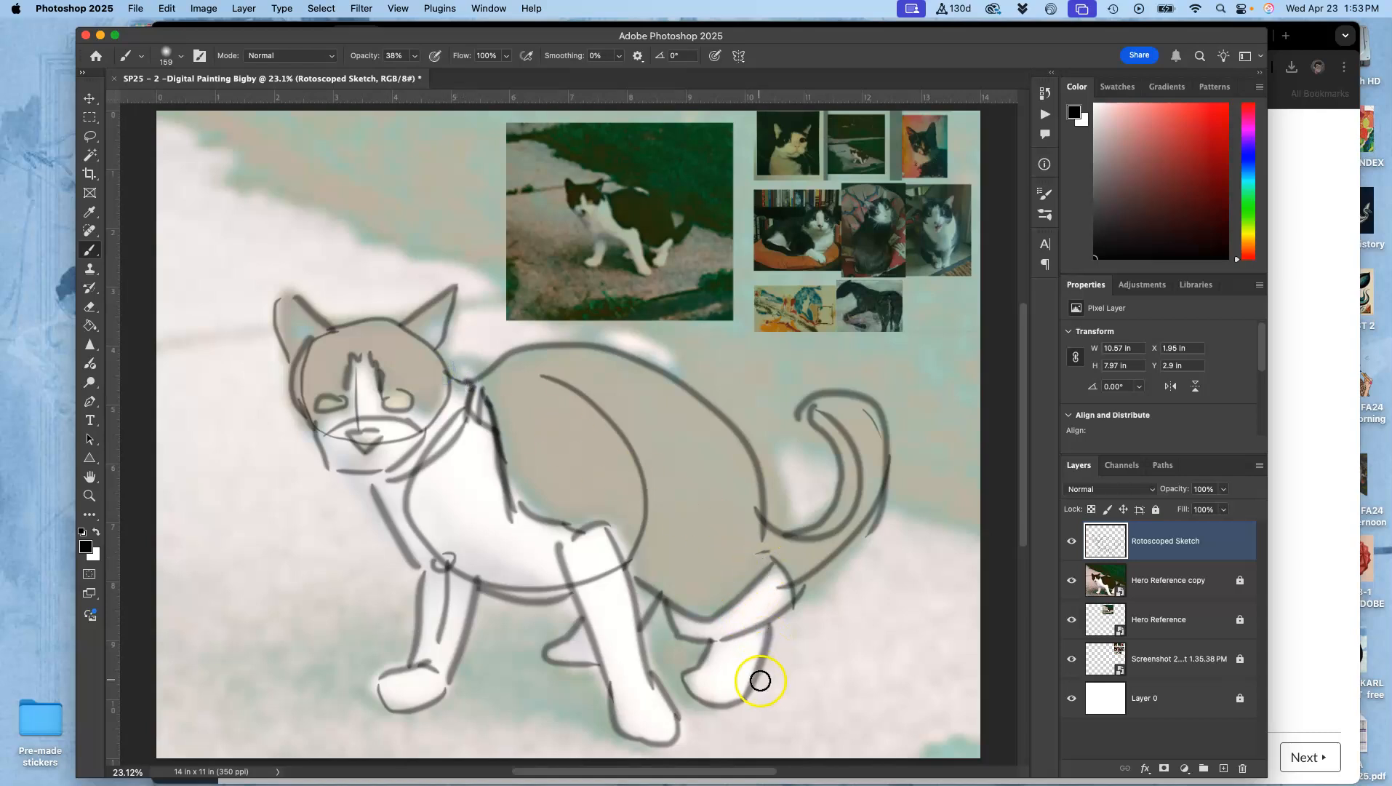
{"action": "left_click_drag", "start_coordinate": [761, 569], "coordinate": [786, 590]}
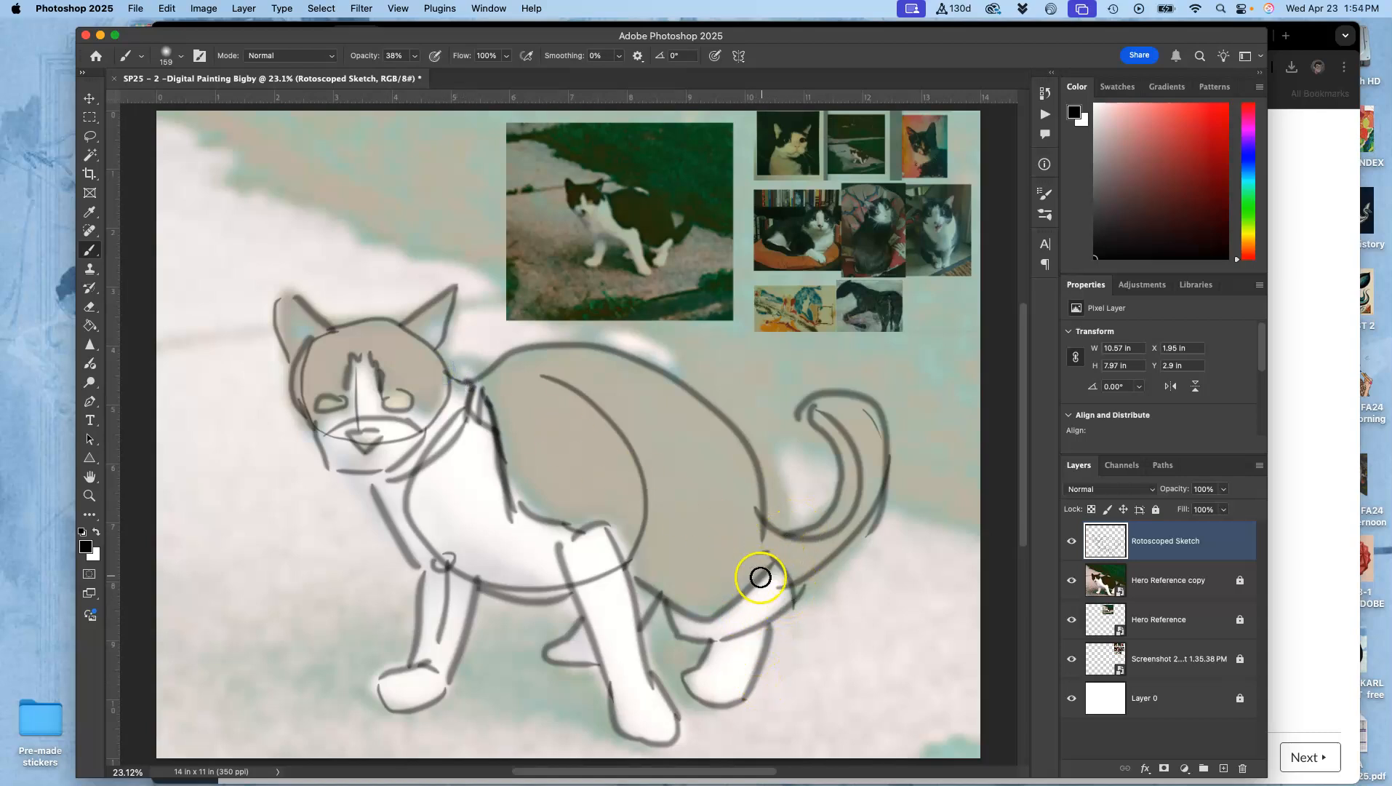
- Hide the Hero Reference copy layer and warp the rotoscoped sketch, pulling the cat's head, ears and upper back upward
{"action": "left_click", "coordinate": [1070, 580]}
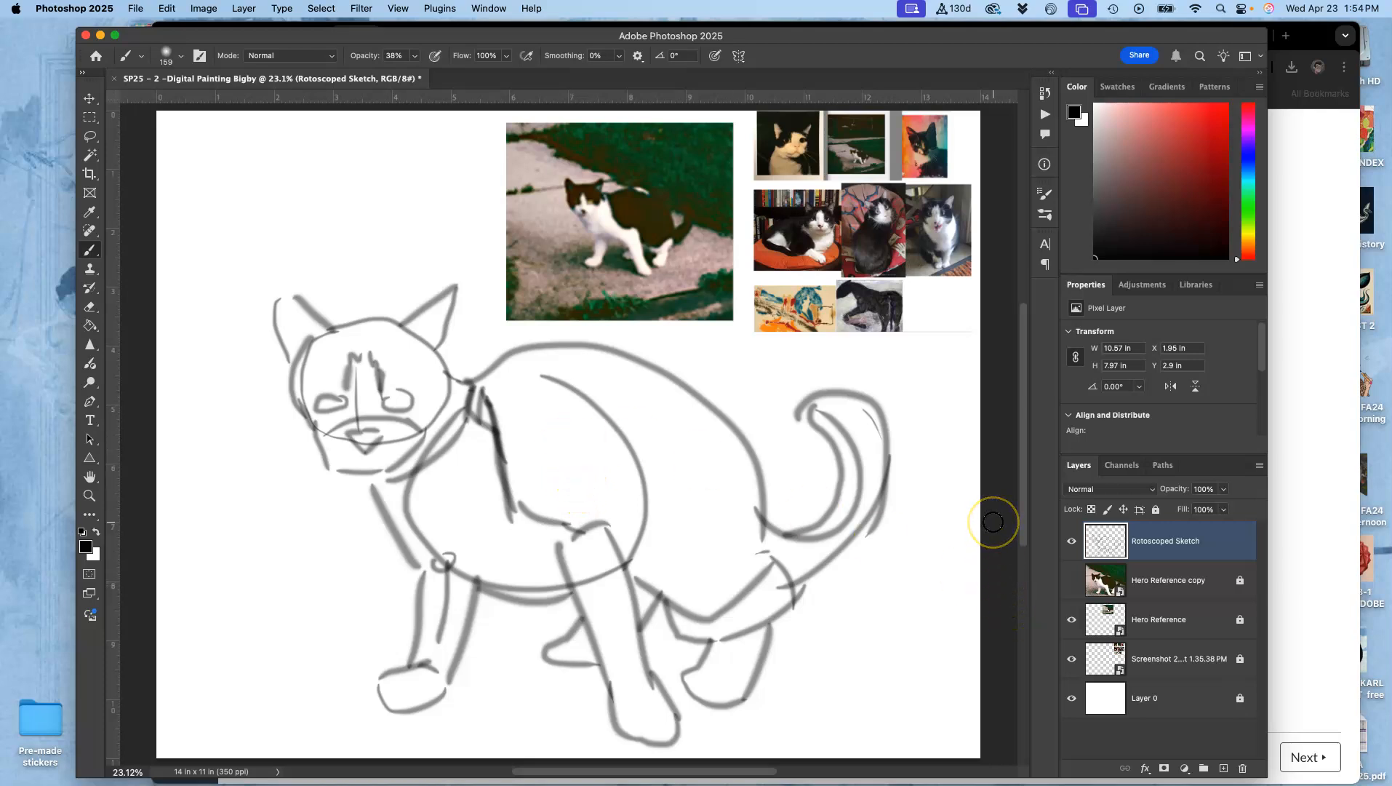
{"action": "key", "text": "super+t"}
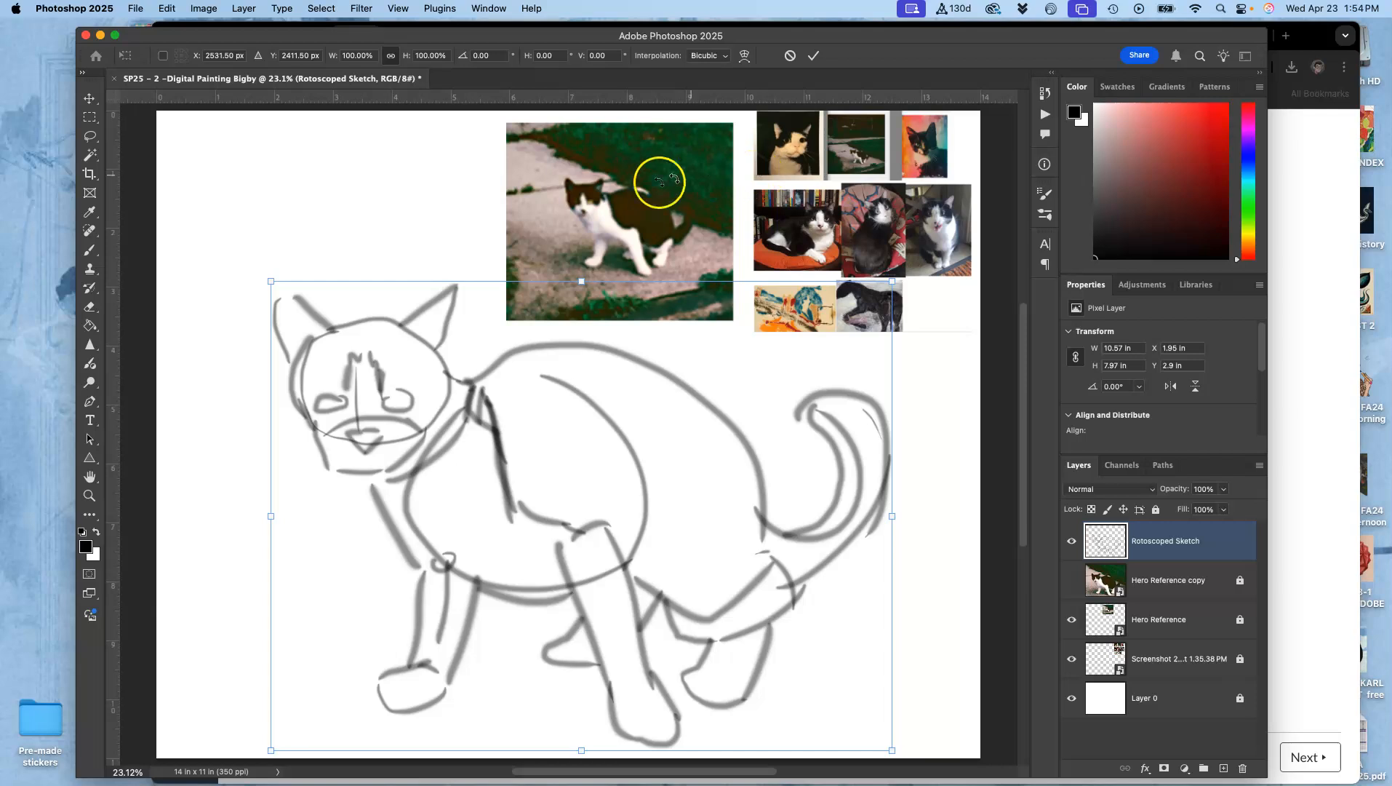
{"action": "right_click", "coordinate": [550, 398]}
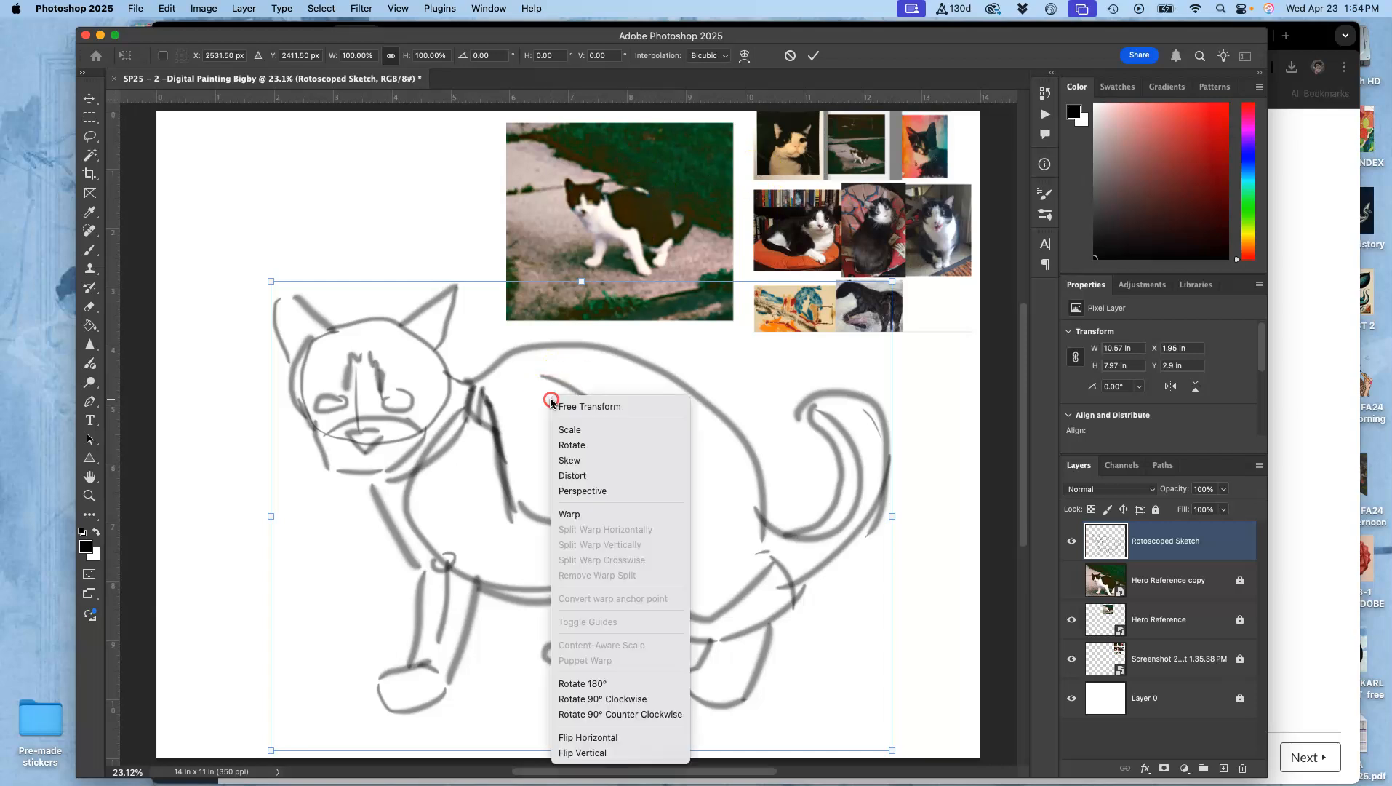
{"action": "left_click", "coordinate": [570, 514]}
{"action": "left_click_drag", "start_coordinate": [466, 320], "coordinate": [487, 299]}
{"action": "left_click", "coordinate": [351, 313]}
{"action": "left_click_drag", "start_coordinate": [351, 313], "coordinate": [329, 279]}
{"action": "left_click", "coordinate": [467, 336]}
{"action": "left_click_drag", "start_coordinate": [466, 372], "coordinate": [470, 389]}
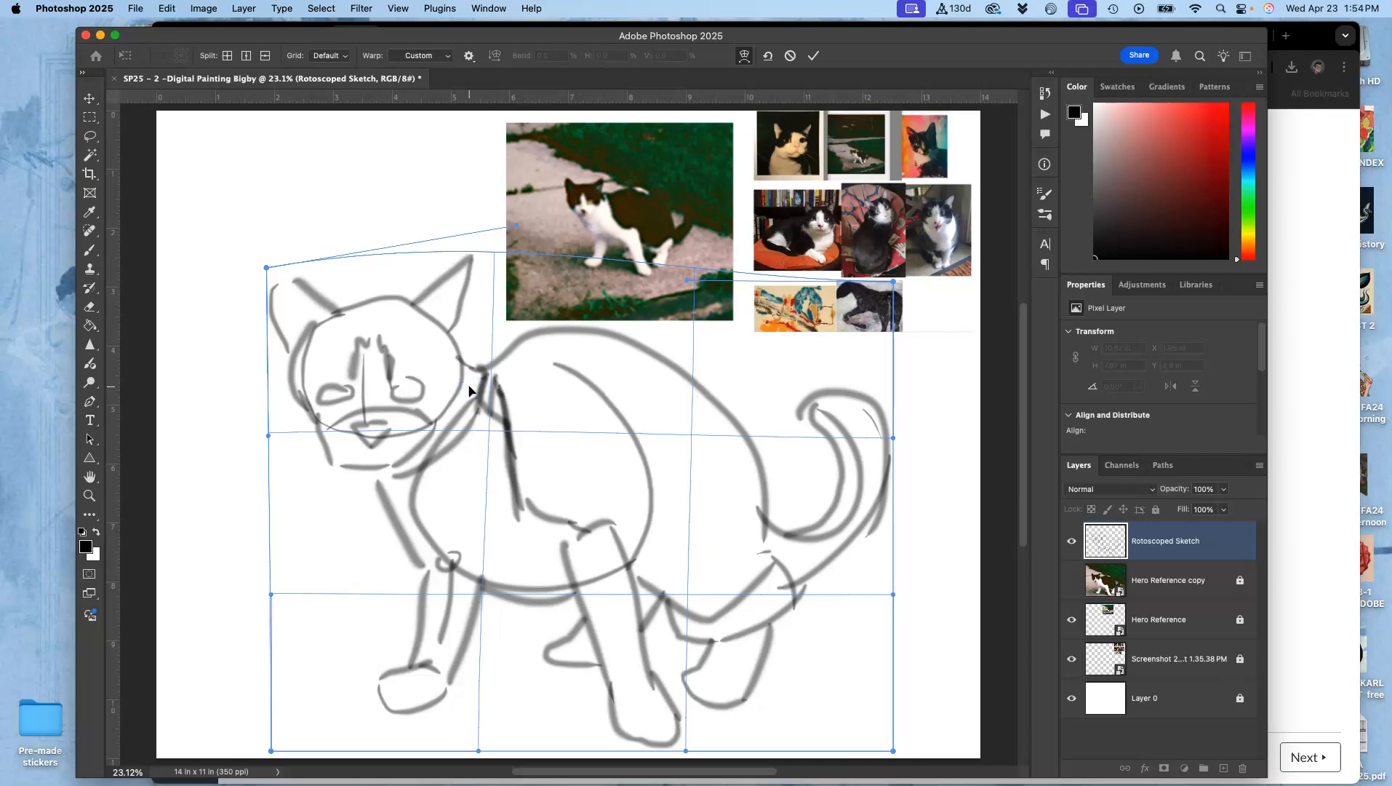
{"action": "key", "text": "Return"}
{"action": "key", "text": "b"}
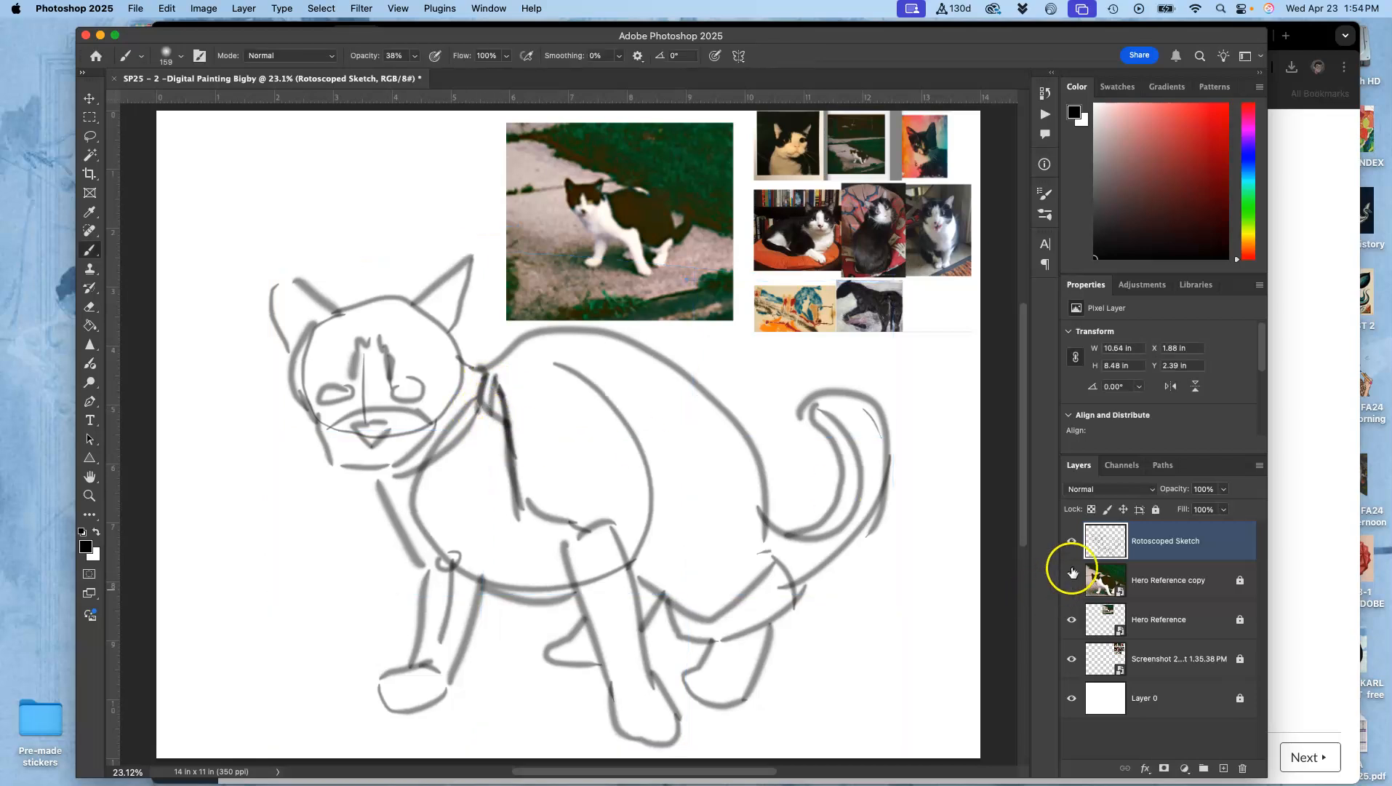
- Compare the warped sketch with the photo by toggling the Hero Reference copy layer's visibility
{"action": "left_click", "coordinate": [1071, 580]}
{"action": "left_click", "coordinate": [1071, 579]}
{"action": "left_click", "coordinate": [1071, 580]}
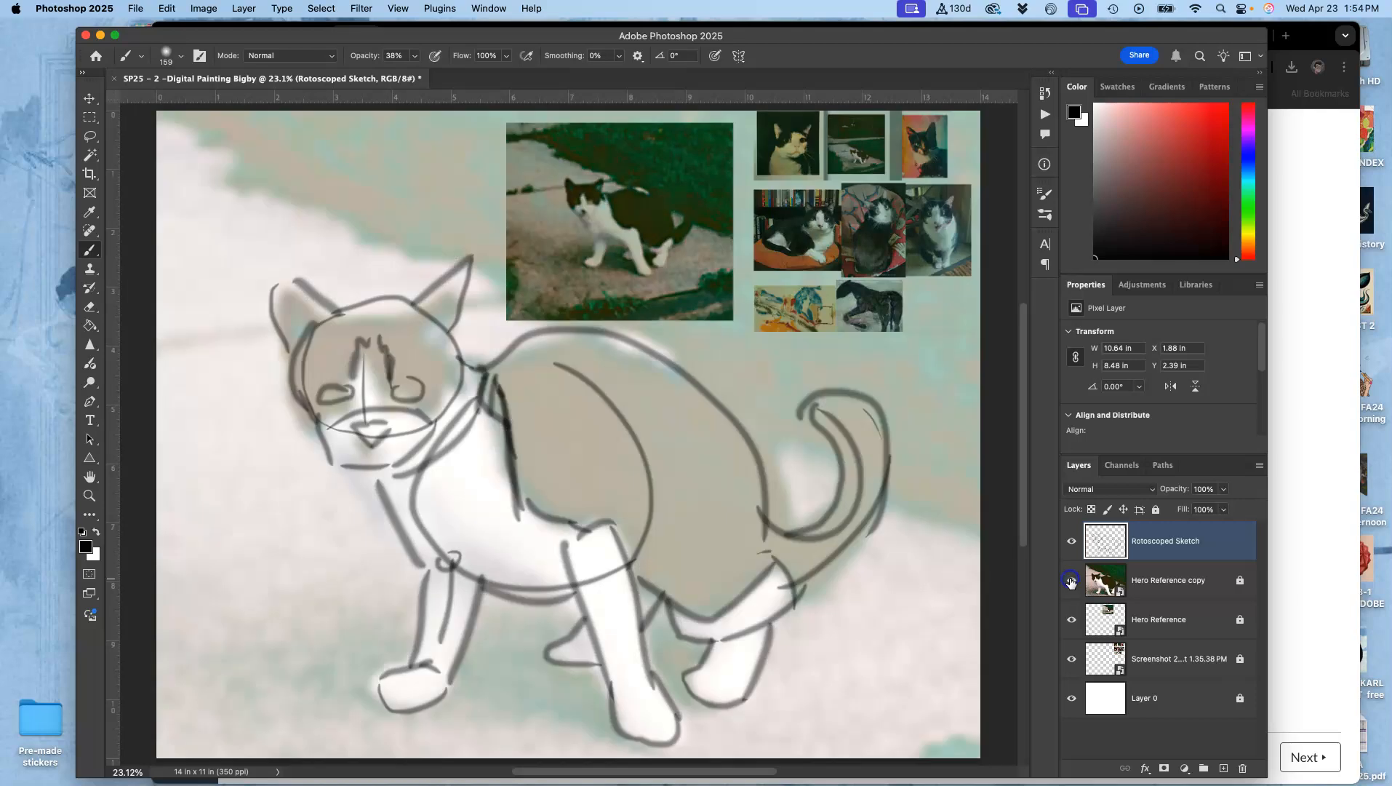
{"action": "left_click", "coordinate": [1070, 581]}
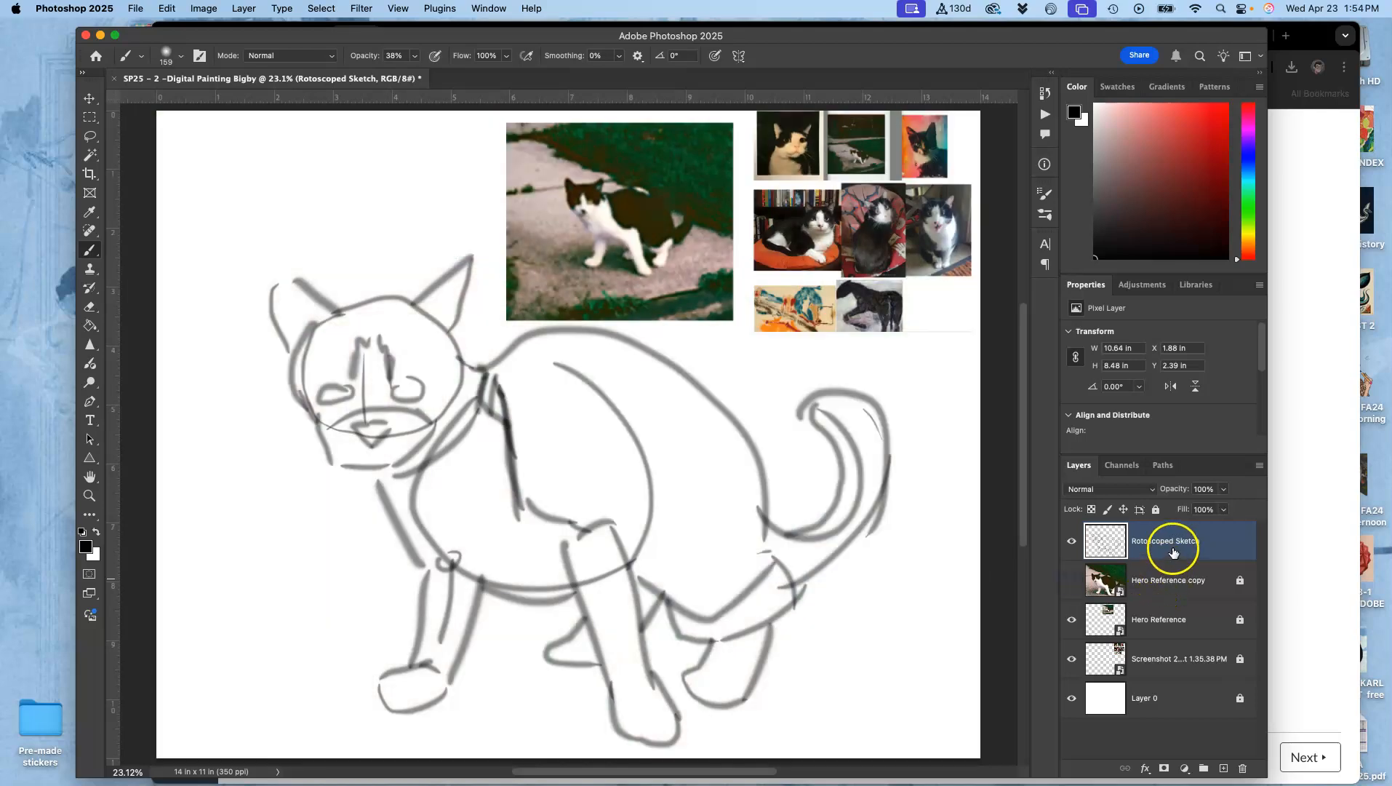
- Lock and hide the Rotoscoped Sketch layer, and add a new layer named Freehand Linear Sketch above it
{"action": "left_click", "coordinate": [1156, 510]}
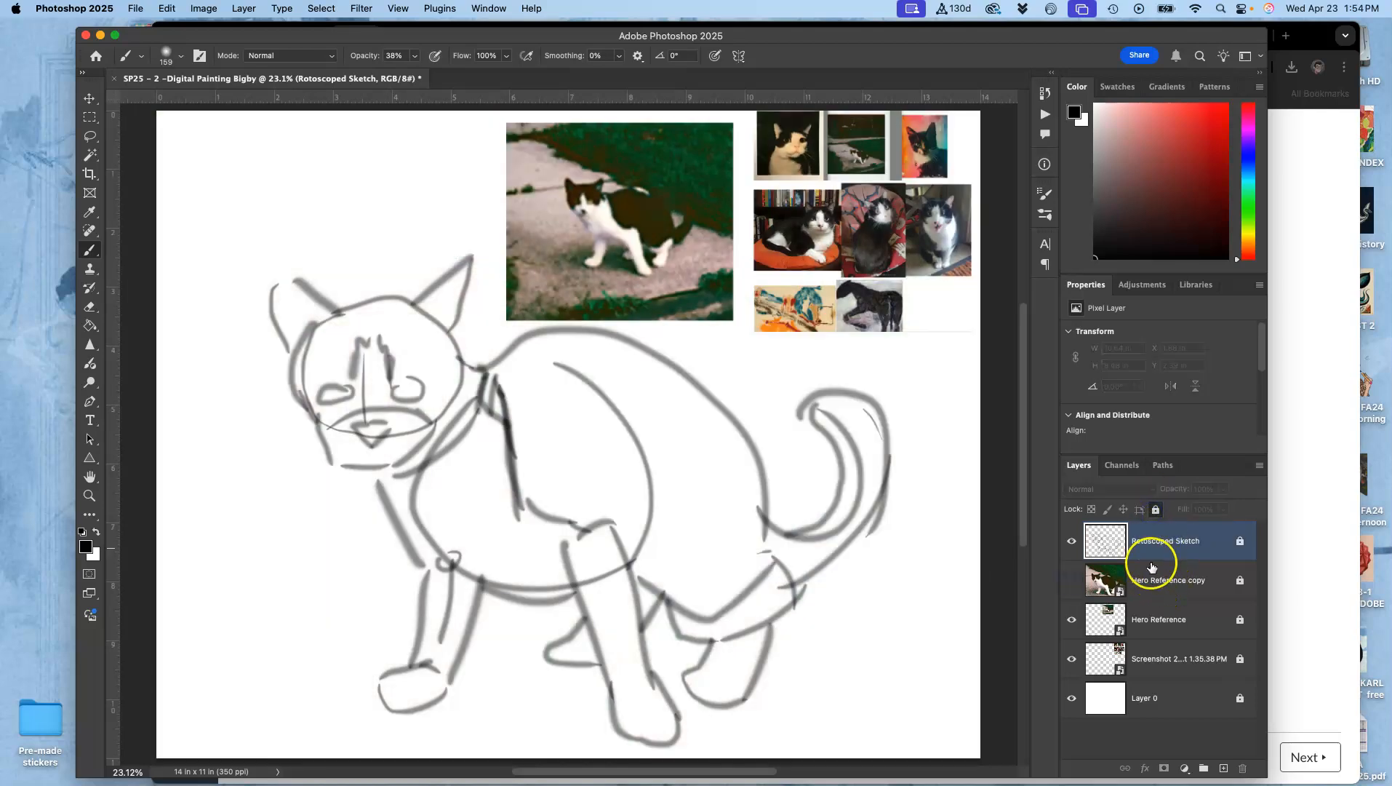
{"action": "left_click", "coordinate": [1224, 770]}
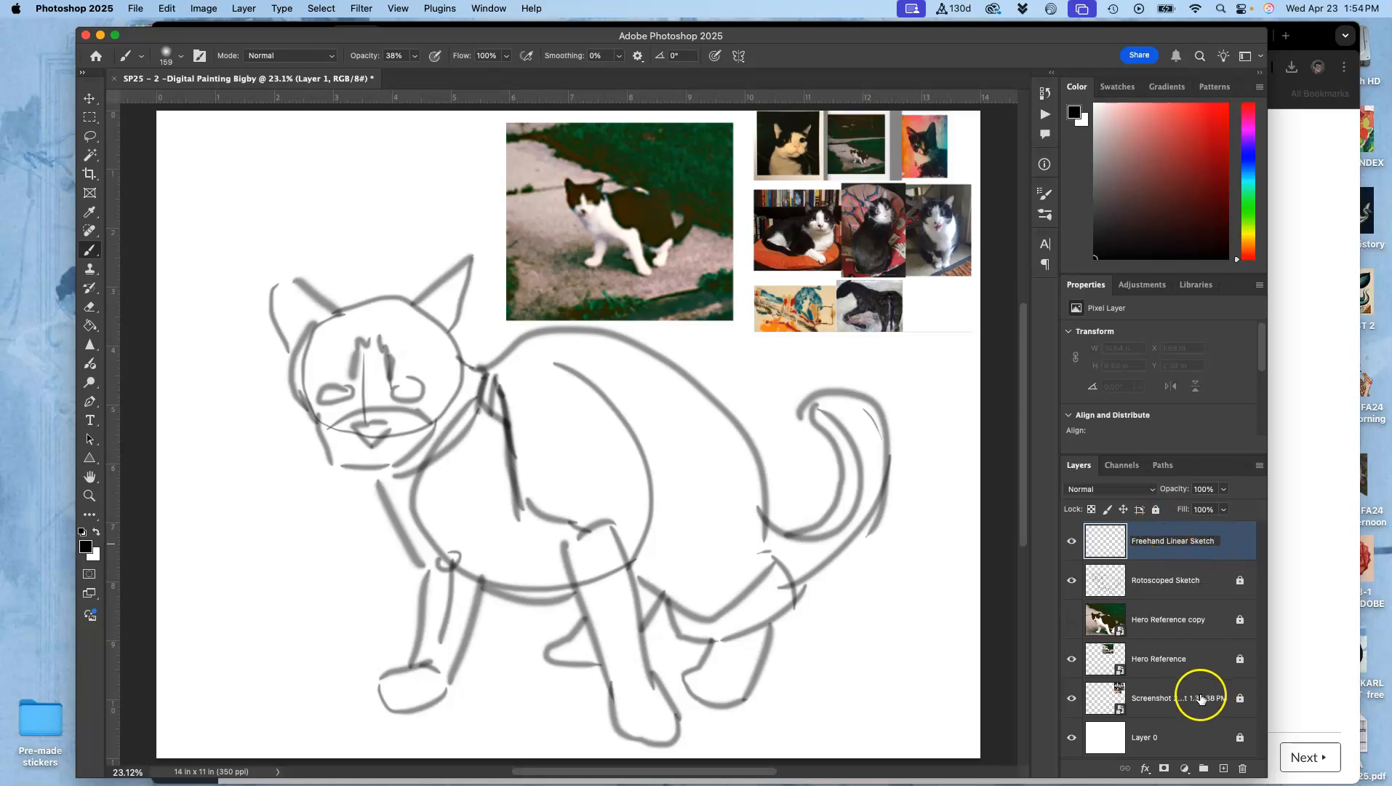
{"action": "left_click", "coordinate": [1071, 581]}
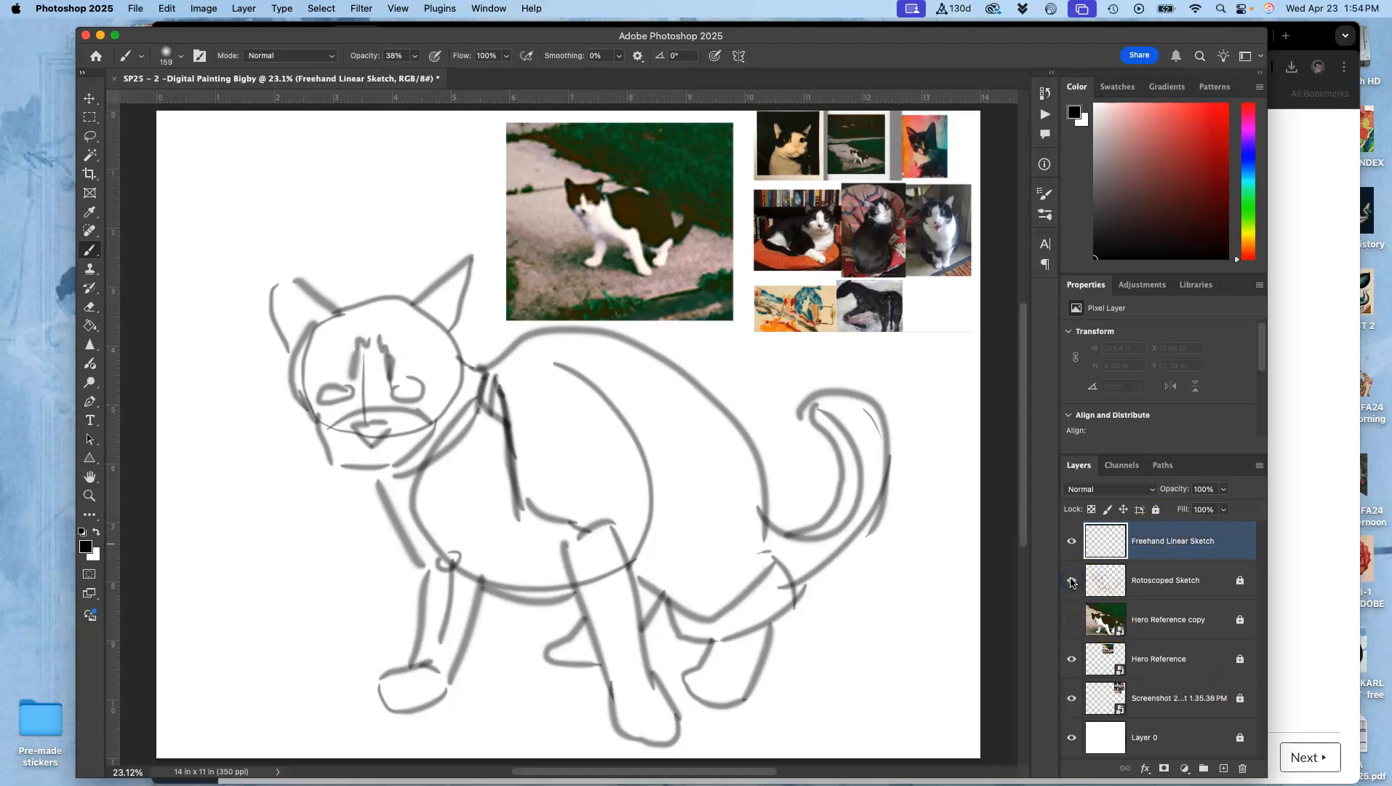
{"action": "left_click", "coordinate": [1071, 581]}
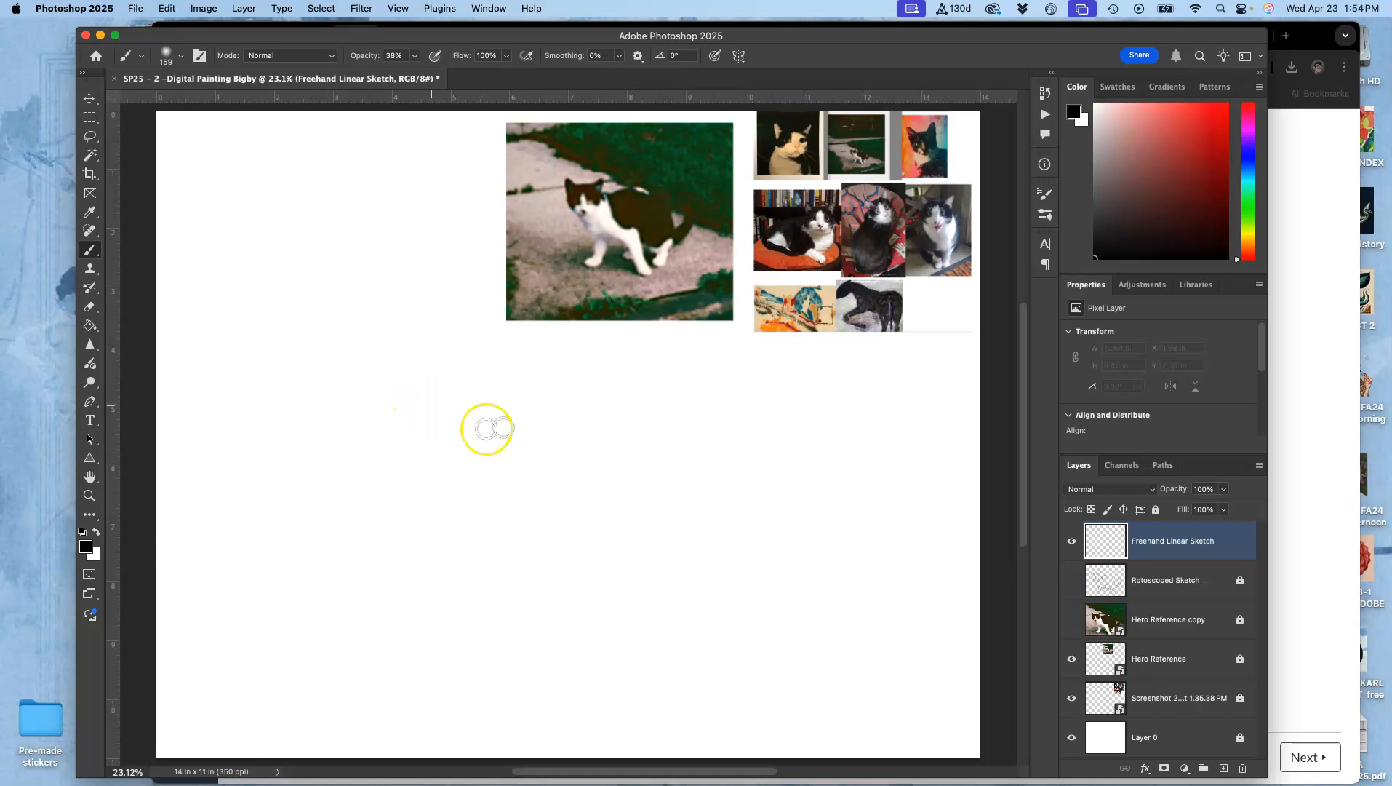
- Sketch the cat's head freehand with a rounded skull, two pointed ears, muzzle, blaze, eyes and nose
{"action": "mouse_move", "coordinate": [350, 356]}
{"action": "left_mouse_down"}
{"action": "mouse_move", "coordinate": [408, 455]}
{"action": "mouse_move", "coordinate": [420, 429]}
{"action": "mouse_move", "coordinate": [408, 451]}
{"action": "left_mouse_up"}
{"action": "mouse_move", "coordinate": [405, 398]}
{"action": "left_mouse_down"}
{"action": "mouse_move", "coordinate": [376, 352]}
{"action": "mouse_move", "coordinate": [413, 314]}
{"action": "mouse_move", "coordinate": [410, 386]}
{"action": "mouse_move", "coordinate": [292, 343]}
{"action": "mouse_move", "coordinate": [274, 390]}
{"action": "left_mouse_up"}
{"action": "mouse_move", "coordinate": [271, 348]}
{"action": "left_mouse_down"}
{"action": "mouse_move", "coordinate": [279, 385]}
{"action": "mouse_move", "coordinate": [316, 443]}
{"action": "left_mouse_up"}
{"action": "mouse_move", "coordinate": [338, 502]}
{"action": "left_mouse_down"}
{"action": "mouse_move", "coordinate": [387, 494]}
{"action": "mouse_move", "coordinate": [406, 463]}
{"action": "left_mouse_up"}
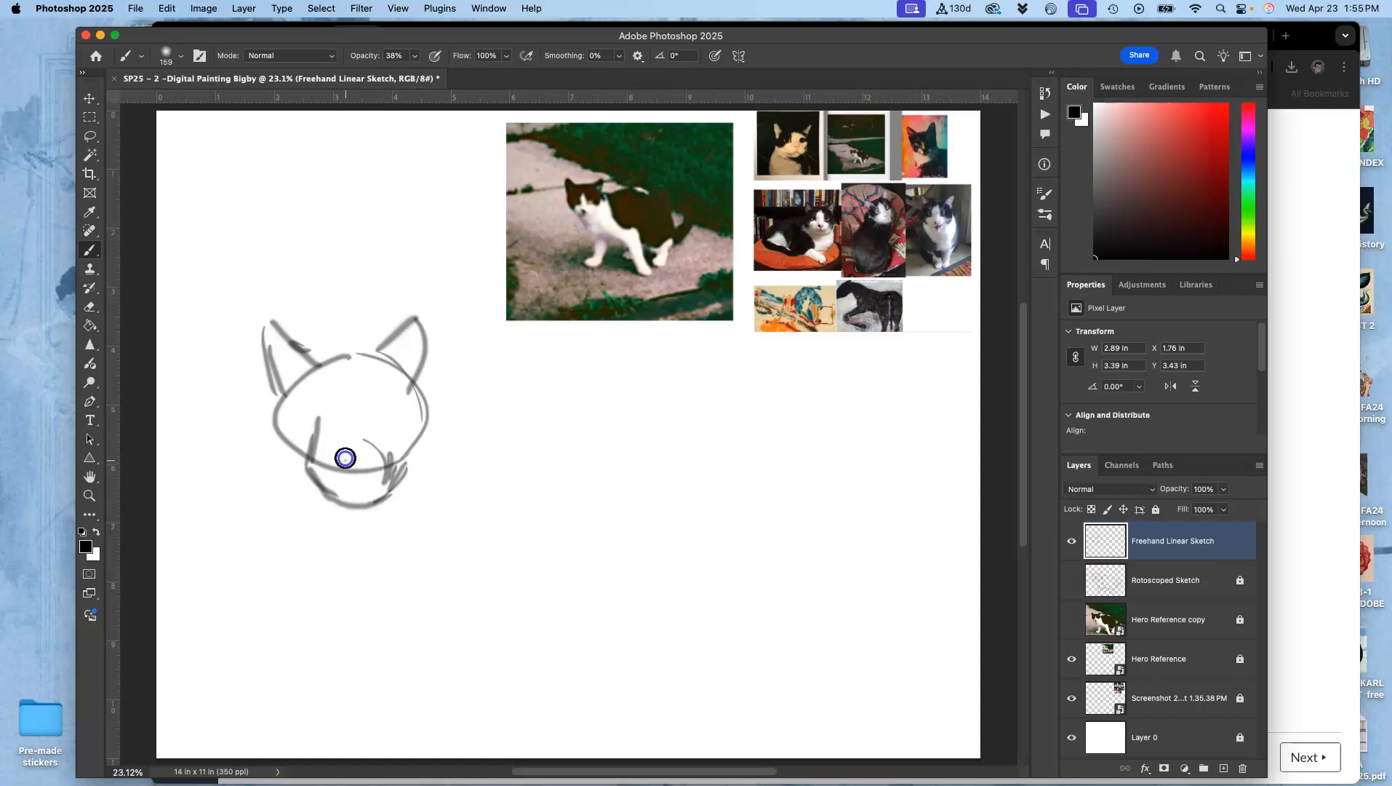
{"action": "mouse_move", "coordinate": [362, 432]}
{"action": "left_mouse_down"}
{"action": "mouse_move", "coordinate": [351, 400]}
{"action": "mouse_move", "coordinate": [328, 417]}
{"action": "mouse_move", "coordinate": [334, 405]}
{"action": "mouse_move", "coordinate": [387, 430]}
{"action": "mouse_move", "coordinate": [366, 417]}
{"action": "mouse_move", "coordinate": [378, 442]}
{"action": "mouse_move", "coordinate": [382, 424]}
{"action": "mouse_move", "coordinate": [300, 428]}
{"action": "left_mouse_up"}
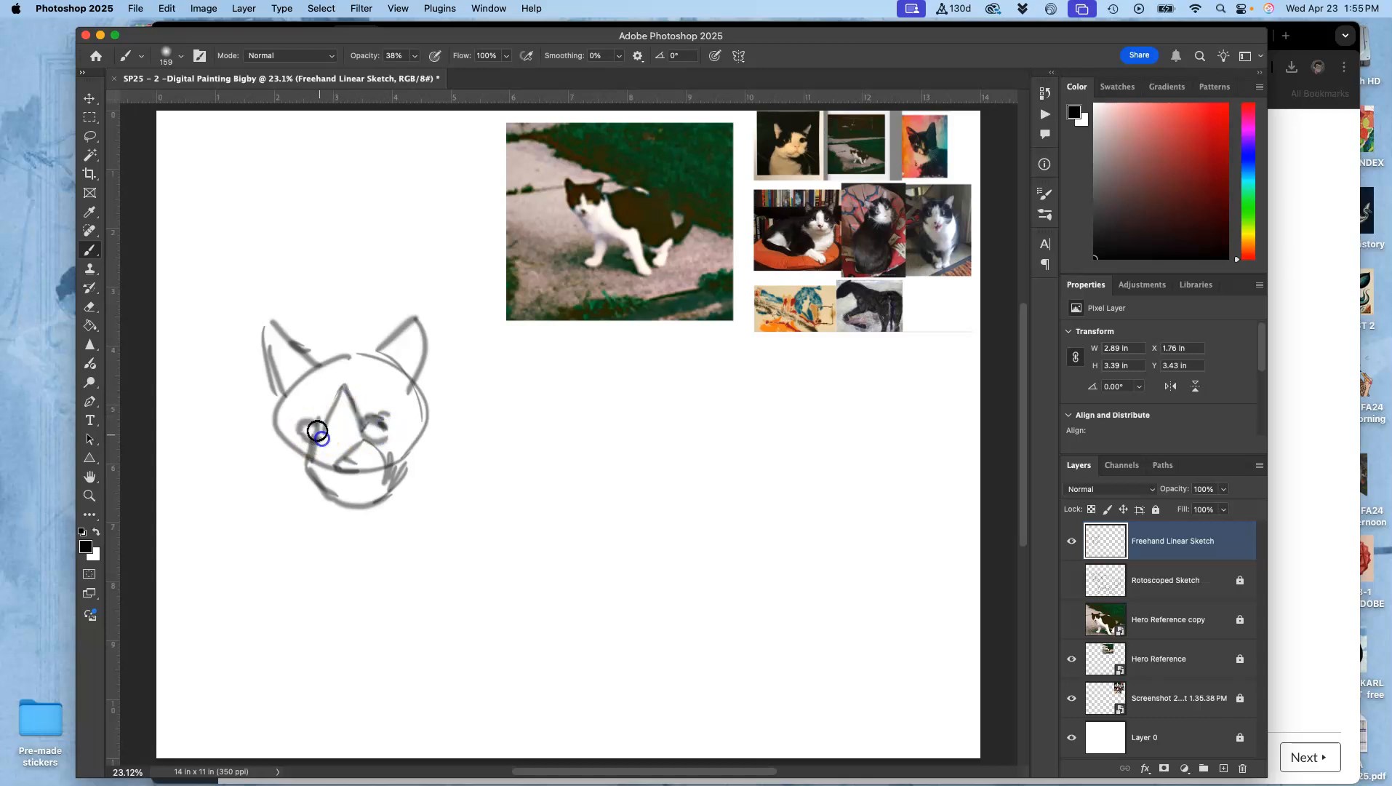
{"action": "mouse_move", "coordinate": [319, 495]}
{"action": "left_mouse_down"}
{"action": "mouse_move", "coordinate": [365, 496]}
{"action": "mouse_move", "coordinate": [327, 465]}
{"action": "mouse_move", "coordinate": [340, 466]}
{"action": "left_mouse_up"}
- Sketch the cat's neck and back line, the curved rump and the upturned tail behind the head
{"action": "mouse_move", "coordinate": [412, 384]}
{"action": "left_mouse_down"}
{"action": "mouse_move", "coordinate": [438, 420]}
{"action": "mouse_move", "coordinate": [432, 410]}
{"action": "mouse_move", "coordinate": [715, 479]}
{"action": "mouse_move", "coordinate": [725, 509]}
{"action": "left_mouse_up"}
{"action": "mouse_move", "coordinate": [506, 438]}
{"action": "left_mouse_down"}
{"action": "mouse_move", "coordinate": [516, 405]}
{"action": "mouse_move", "coordinate": [684, 582]}
{"action": "left_mouse_up"}
{"action": "left_click_drag", "start_coordinate": [662, 422], "coordinate": [749, 593]}
{"action": "mouse_move", "coordinate": [633, 409]}
{"action": "left_mouse_down"}
{"action": "mouse_move", "coordinate": [714, 487]}
{"action": "mouse_move", "coordinate": [706, 566]}
{"action": "mouse_move", "coordinate": [728, 527]}
{"action": "mouse_move", "coordinate": [729, 546]}
{"action": "mouse_move", "coordinate": [790, 534]}
{"action": "left_mouse_up"}
{"action": "mouse_move", "coordinate": [736, 575]}
{"action": "left_mouse_down"}
{"action": "mouse_move", "coordinate": [808, 456]}
{"action": "mouse_move", "coordinate": [813, 617]}
{"action": "left_mouse_up"}
{"action": "left_click_drag", "start_coordinate": [836, 510], "coordinate": [718, 613]}
- Sketch the chest line below the head and both front legs with their paws
{"action": "left_click_drag", "start_coordinate": [384, 503], "coordinate": [465, 582]}
{"action": "mouse_move", "coordinate": [392, 506]}
{"action": "left_mouse_down"}
{"action": "mouse_move", "coordinate": [456, 567]}
{"action": "mouse_move", "coordinate": [483, 552]}
{"action": "mouse_move", "coordinate": [555, 591]}
{"action": "mouse_move", "coordinate": [494, 588]}
{"action": "mouse_move", "coordinate": [515, 657]}
{"action": "left_mouse_up"}
{"action": "left_click_drag", "start_coordinate": [516, 591], "coordinate": [541, 730]}
{"action": "left_click_drag", "start_coordinate": [531, 647], "coordinate": [541, 710]}
{"action": "mouse_move", "coordinate": [537, 658]}
{"action": "left_mouse_down"}
{"action": "mouse_move", "coordinate": [561, 706]}
{"action": "mouse_move", "coordinate": [546, 567]}
{"action": "mouse_move", "coordinate": [471, 630]}
{"action": "mouse_move", "coordinate": [455, 681]}
{"action": "left_mouse_up"}
{"action": "left_click_drag", "start_coordinate": [455, 681], "coordinate": [443, 706]}
{"action": "mouse_move", "coordinate": [425, 565]}
{"action": "left_mouse_down"}
{"action": "mouse_move", "coordinate": [432, 685]}
{"action": "mouse_move", "coordinate": [415, 559]}
{"action": "mouse_move", "coordinate": [429, 684]}
{"action": "mouse_move", "coordinate": [412, 699]}
{"action": "mouse_move", "coordinate": [424, 652]}
{"action": "mouse_move", "coordinate": [406, 679]}
{"action": "left_mouse_up"}
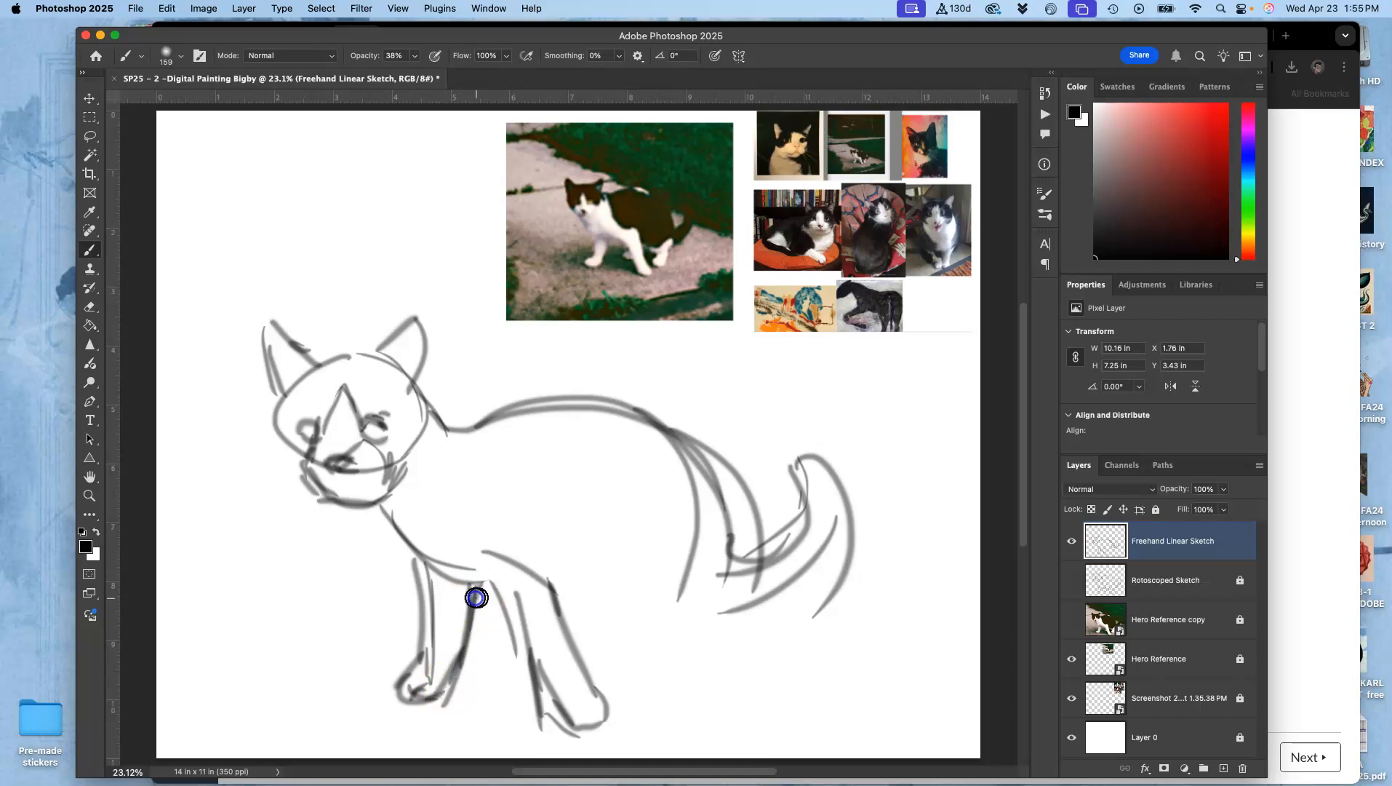
{"action": "left_click_drag", "start_coordinate": [478, 590], "coordinate": [501, 603]}
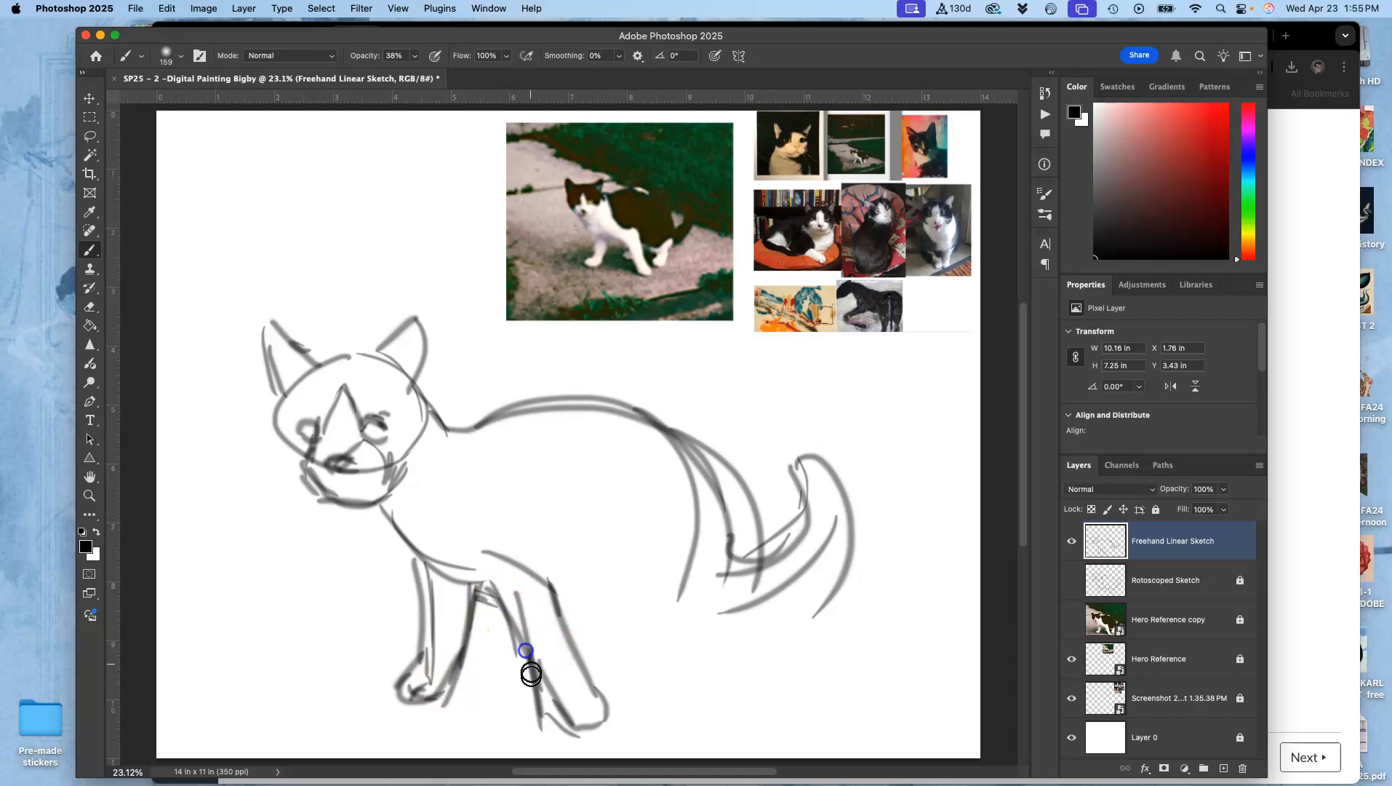
- Sketch the belly line and both hind legs, including the far paw behind the front leg and the tail's lower edge
{"action": "mouse_move", "coordinate": [574, 627]}
{"action": "left_mouse_down"}
{"action": "mouse_move", "coordinate": [611, 642]}
{"action": "mouse_move", "coordinate": [592, 620]}
{"action": "mouse_move", "coordinate": [623, 635]}
{"action": "left_mouse_up"}
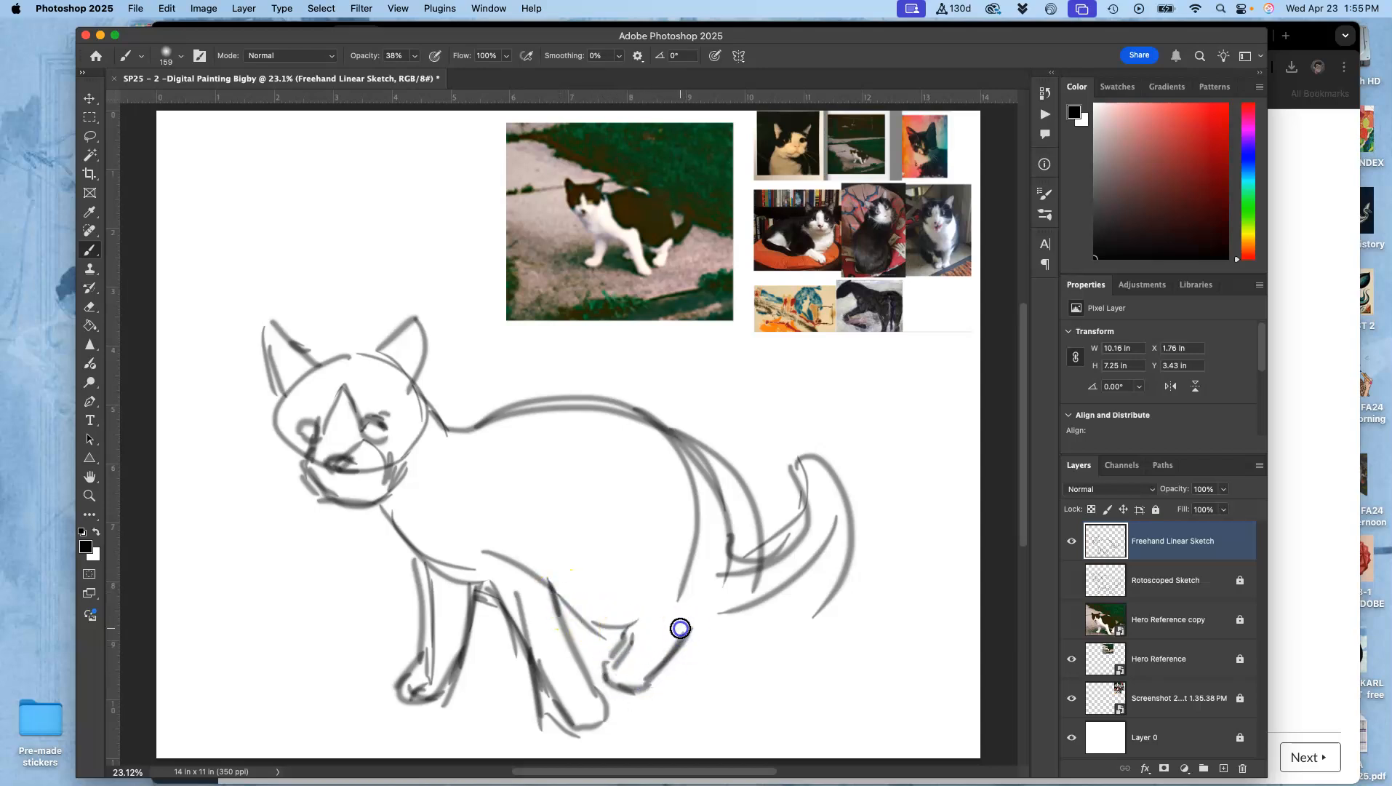
{"action": "left_click_drag", "start_coordinate": [695, 560], "coordinate": [714, 559]}
{"action": "mouse_move", "coordinate": [726, 584]}
{"action": "left_mouse_down"}
{"action": "mouse_move", "coordinate": [780, 582]}
{"action": "mouse_move", "coordinate": [815, 557]}
{"action": "left_mouse_up"}
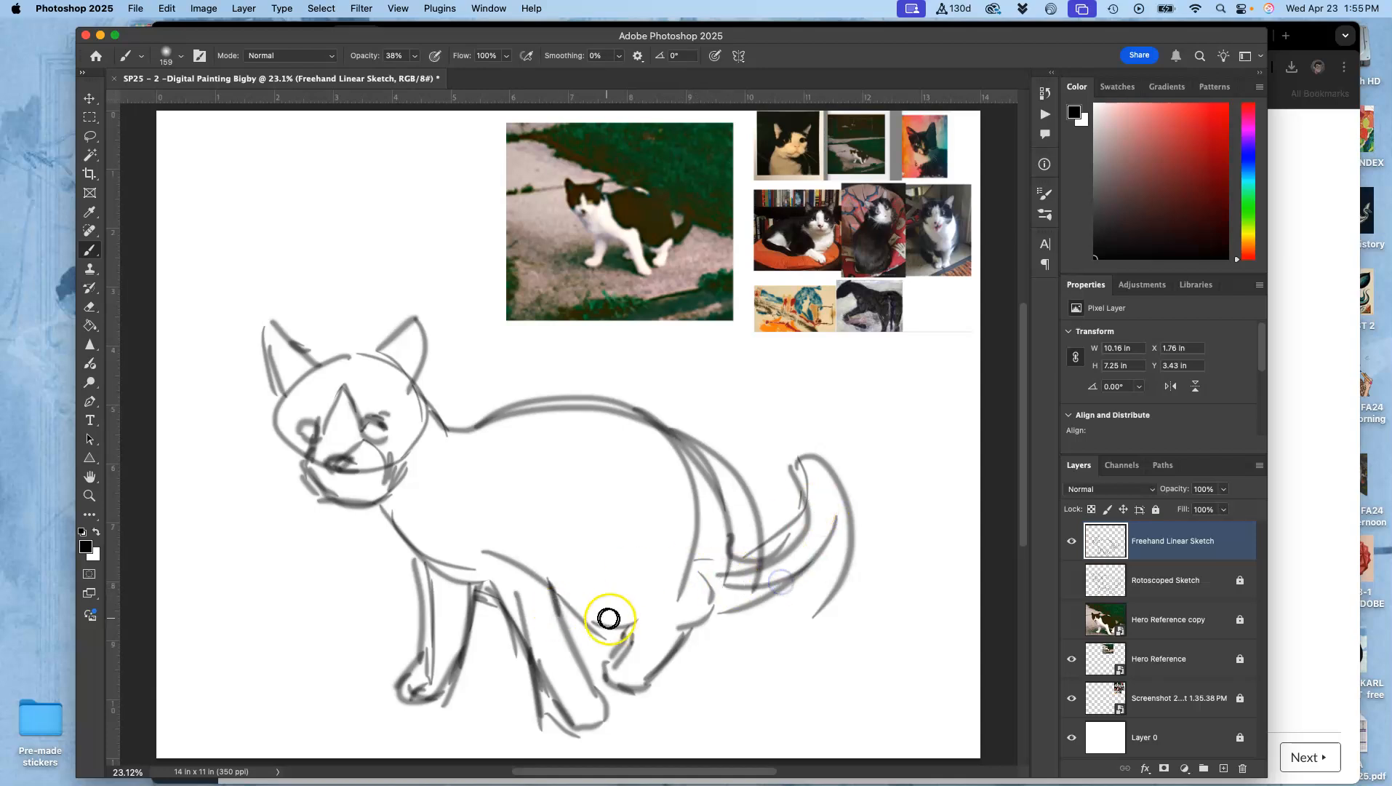
{"action": "mouse_move", "coordinate": [548, 643]}
{"action": "left_mouse_down"}
{"action": "mouse_move", "coordinate": [528, 667]}
{"action": "mouse_move", "coordinate": [618, 606]}
{"action": "left_mouse_up"}
- Draw the dark fur's edge from neck to front leg, round out the hind thigh and reinforce the rump contour
{"action": "mouse_move", "coordinate": [507, 521]}
{"action": "left_mouse_down"}
{"action": "mouse_move", "coordinate": [552, 546]}
{"action": "mouse_move", "coordinate": [559, 575]}
{"action": "left_mouse_up"}
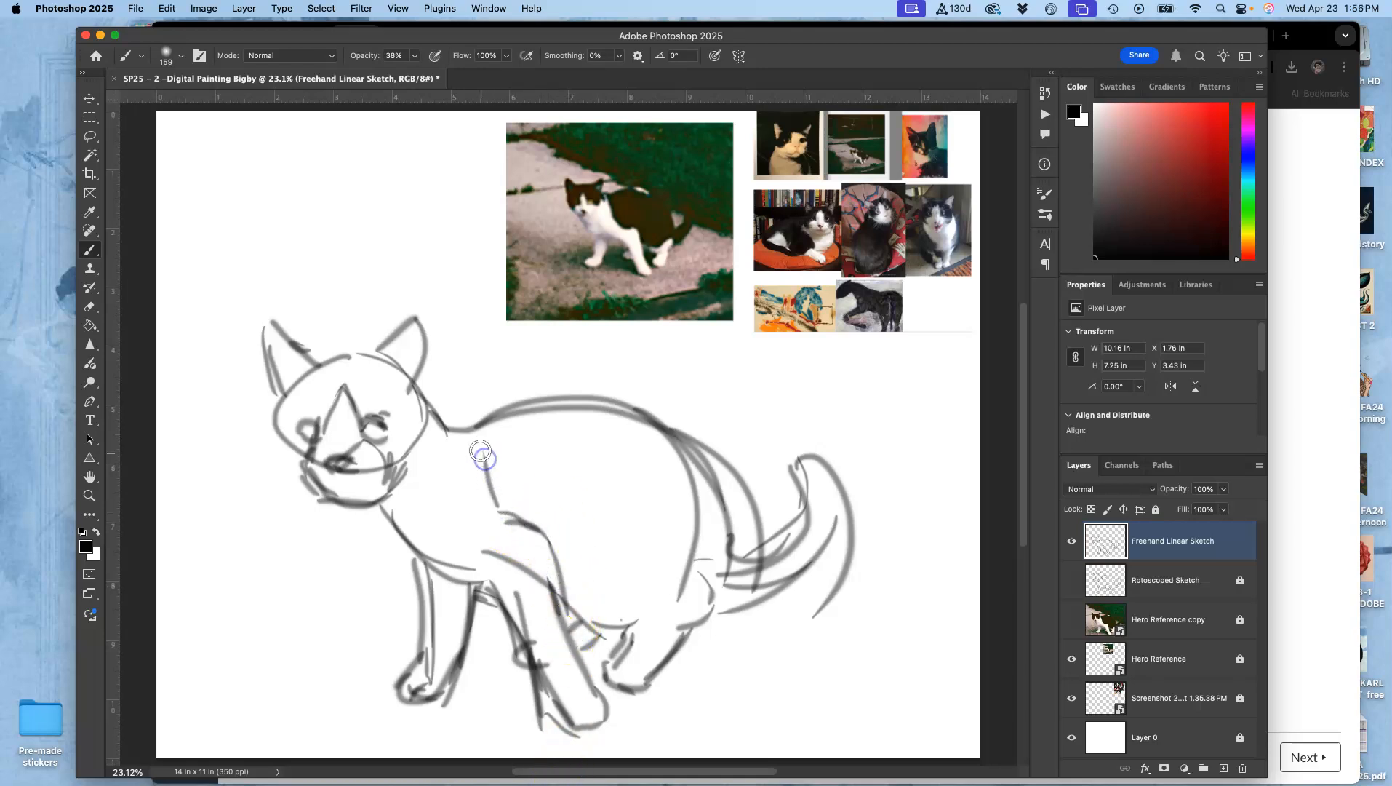
{"action": "mouse_move", "coordinate": [458, 431]}
{"action": "left_mouse_down"}
{"action": "mouse_move", "coordinate": [409, 410]}
{"action": "mouse_move", "coordinate": [428, 364]}
{"action": "mouse_move", "coordinate": [437, 427]}
{"action": "left_mouse_up"}
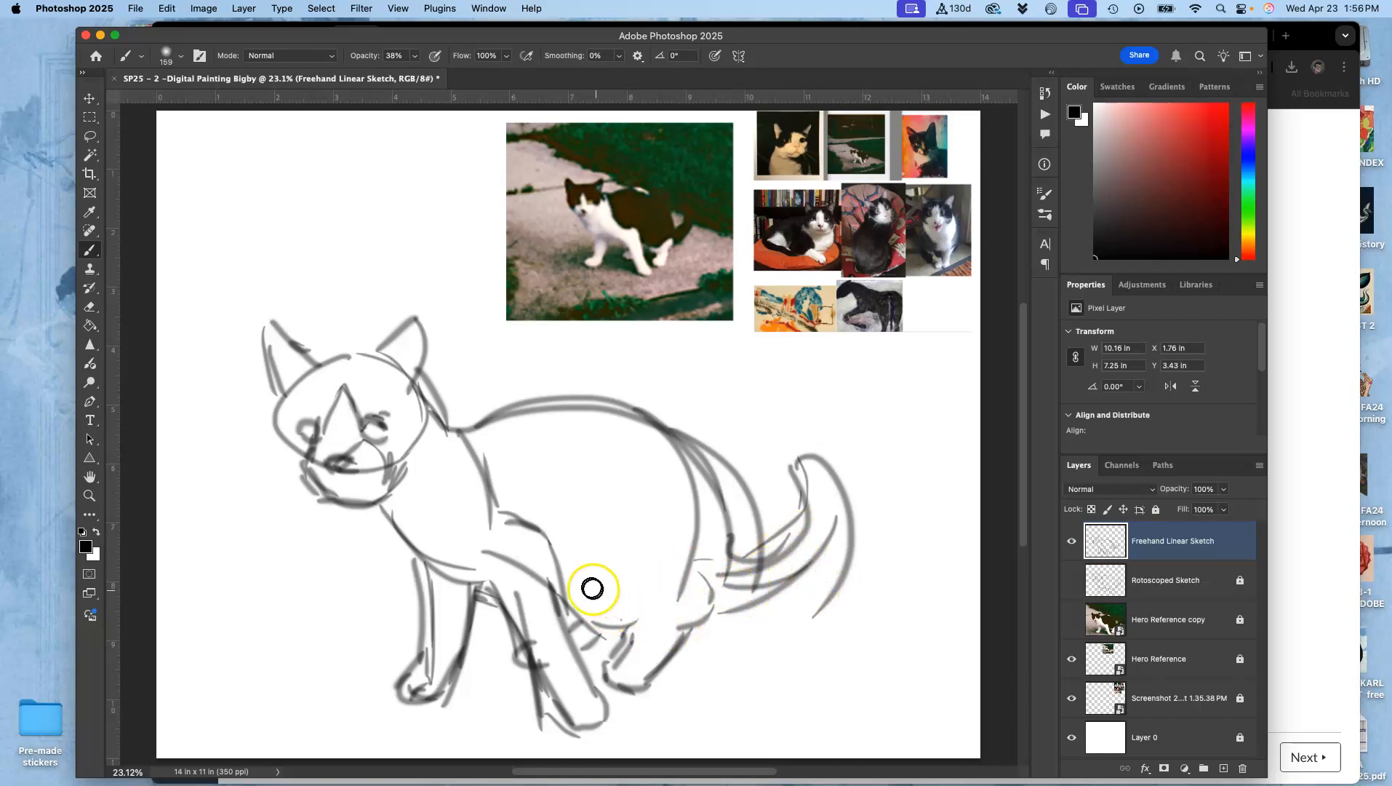
{"action": "left_click_drag", "start_coordinate": [699, 575], "coordinate": [713, 585]}
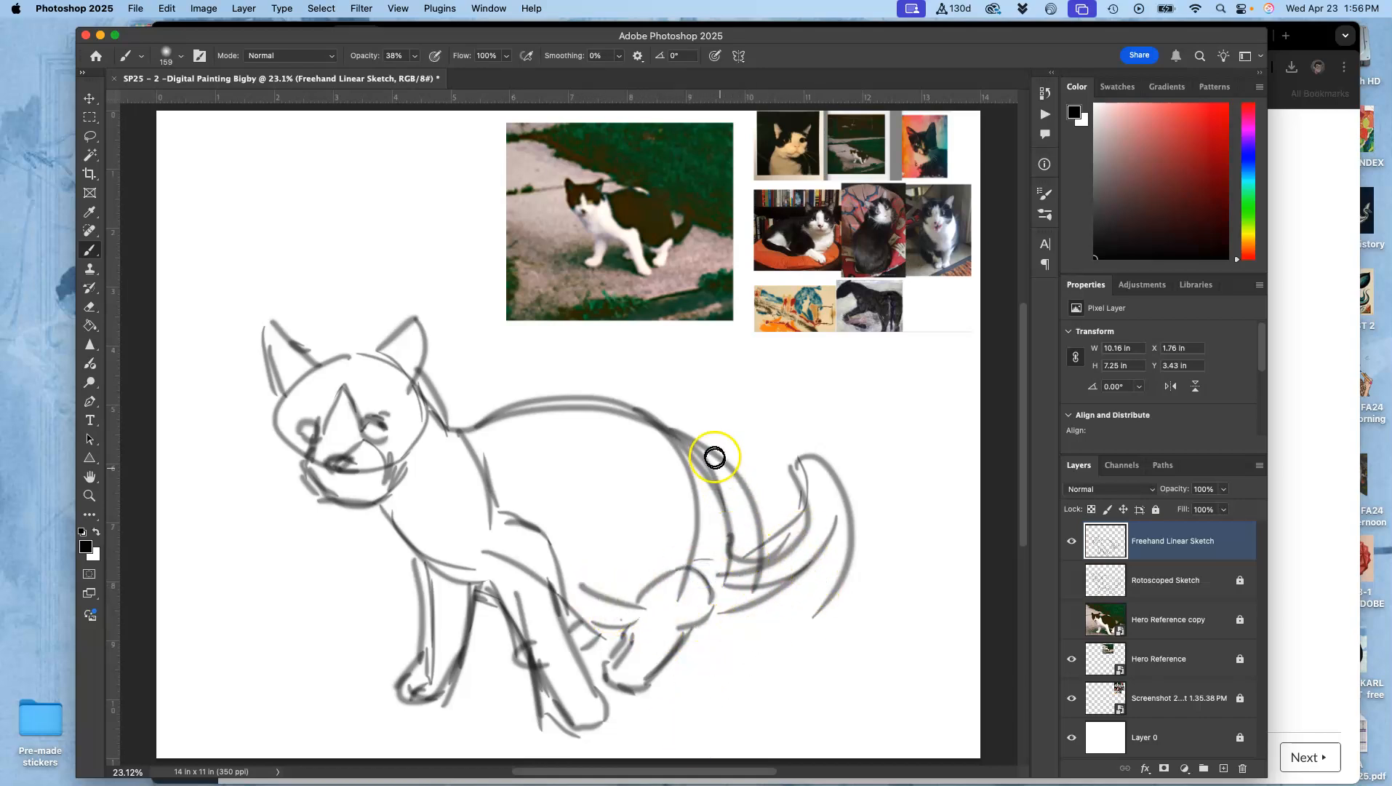
{"action": "mouse_move", "coordinate": [685, 431]}
{"action": "left_mouse_down"}
{"action": "mouse_move", "coordinate": [624, 404]}
{"action": "mouse_move", "coordinate": [722, 527]}
{"action": "left_mouse_up"}
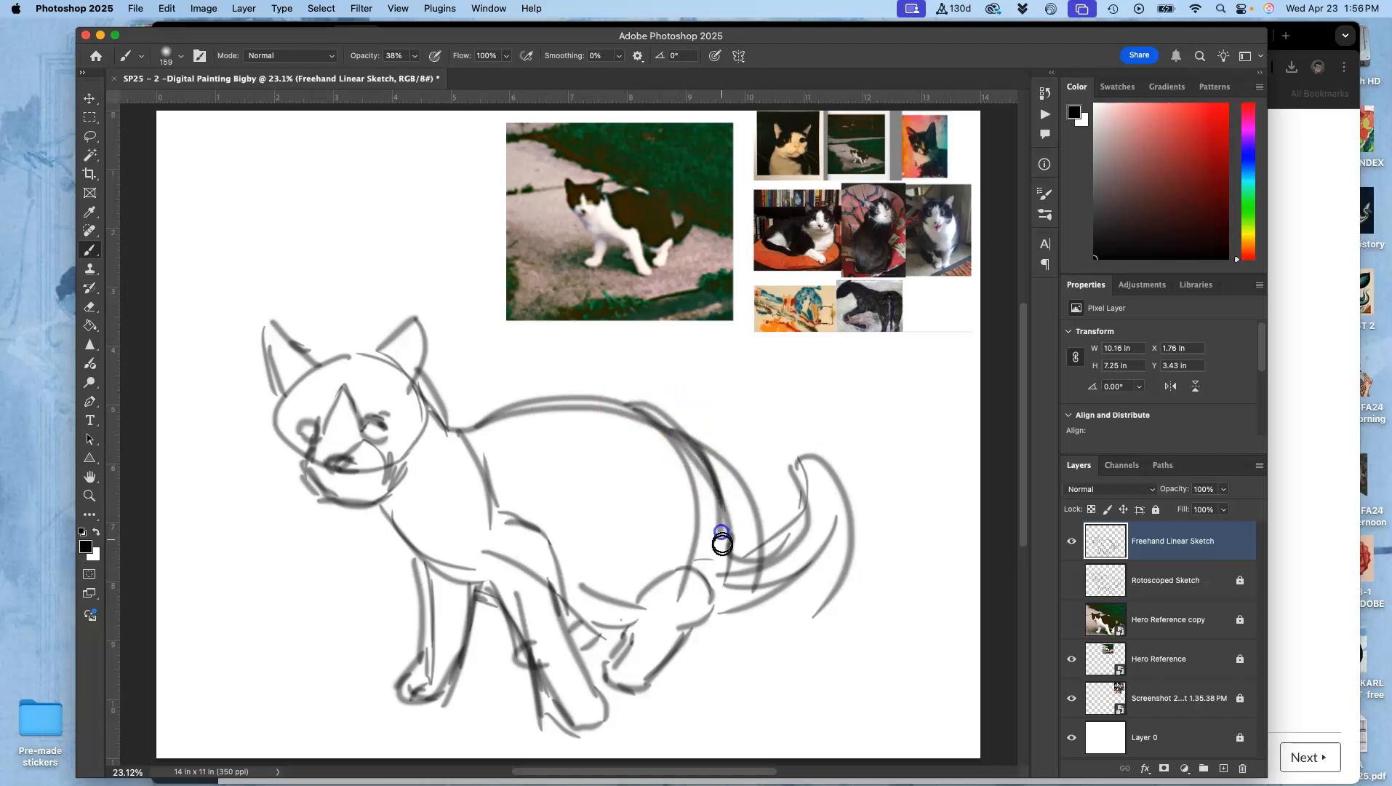
- Compare the freehand and rotoscoped sketches by toggling their visibility, and draw a higher back contour and extra chest lines
{"action": "left_click", "coordinate": [1072, 580]}
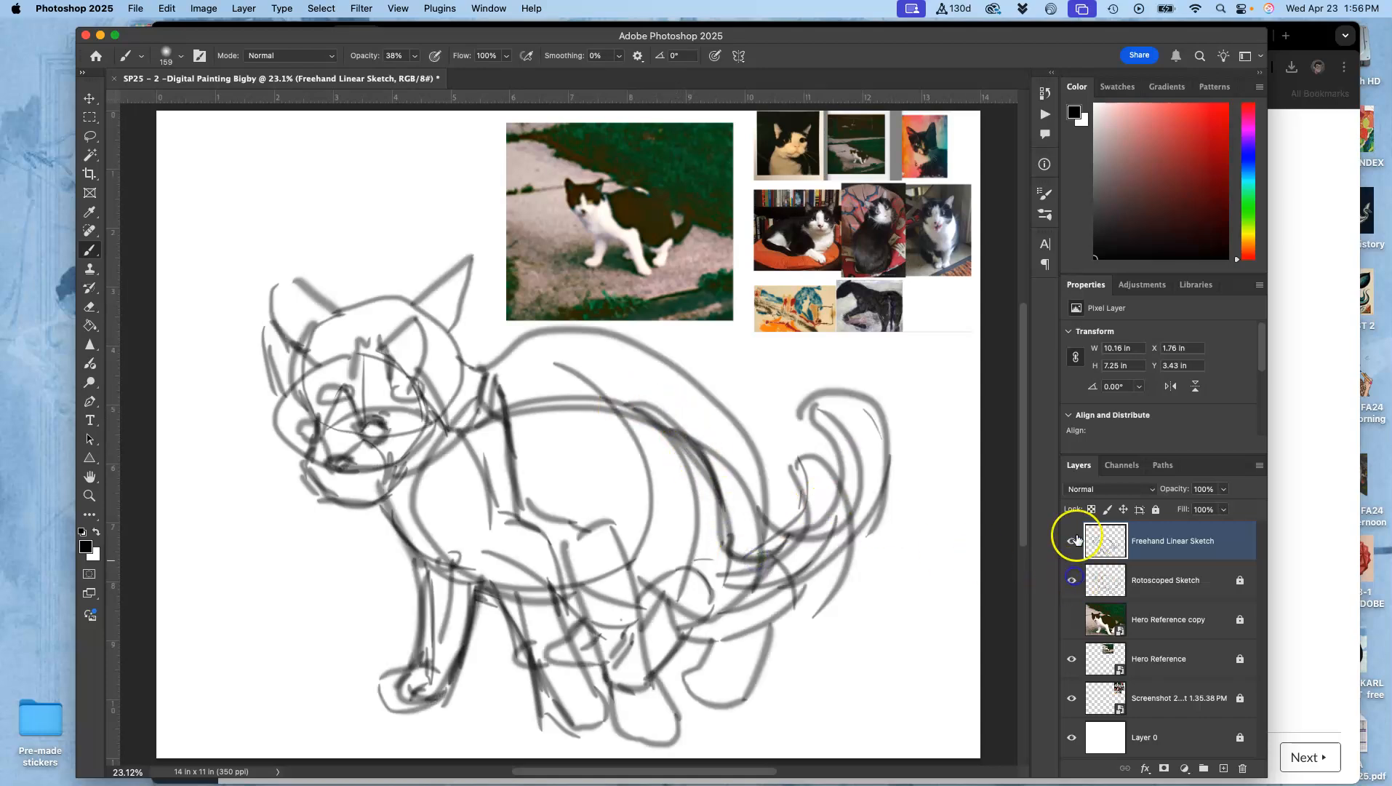
{"action": "left_click", "coordinate": [1072, 540]}
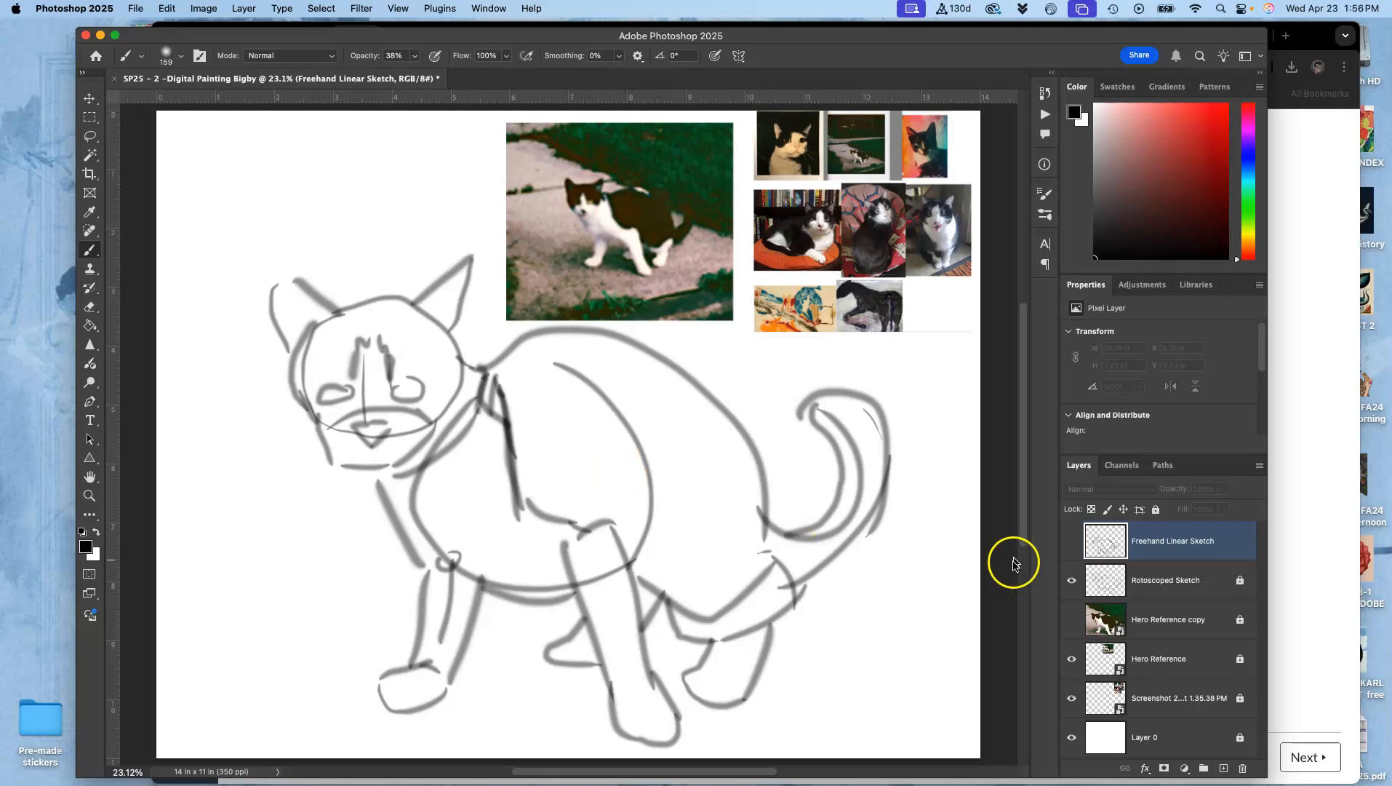
{"action": "left_click", "coordinate": [1071, 540]}
{"action": "left_click", "coordinate": [1072, 580]}
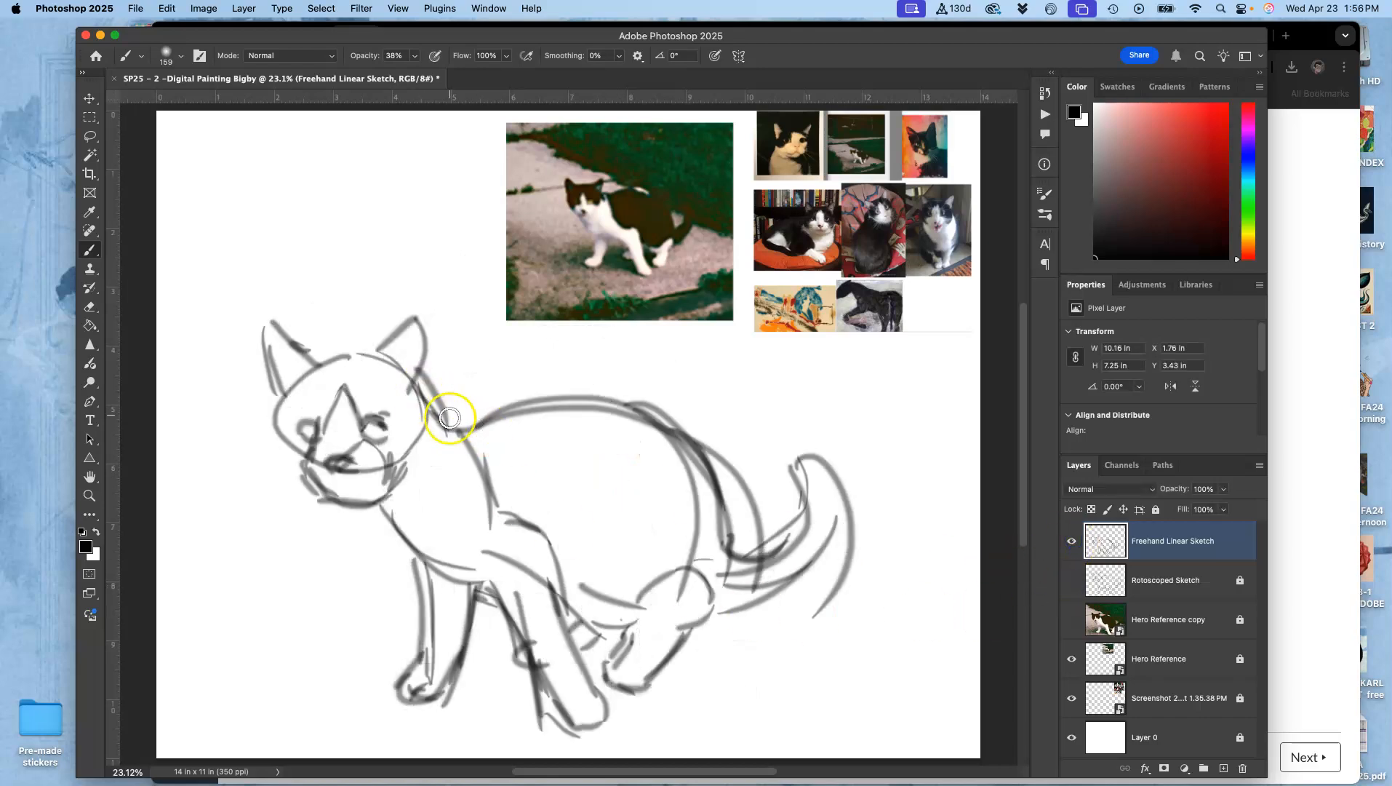
{"action": "mouse_move", "coordinate": [499, 390]}
{"action": "left_mouse_down"}
{"action": "mouse_move", "coordinate": [664, 435]}
{"action": "mouse_move", "coordinate": [582, 376]}
{"action": "mouse_move", "coordinate": [659, 435]}
{"action": "mouse_move", "coordinate": [720, 534]}
{"action": "left_mouse_up"}
{"action": "mouse_move", "coordinate": [492, 562]}
{"action": "left_mouse_down"}
{"action": "mouse_move", "coordinate": [467, 535]}
{"action": "mouse_move", "coordinate": [494, 522]}
{"action": "left_mouse_up"}
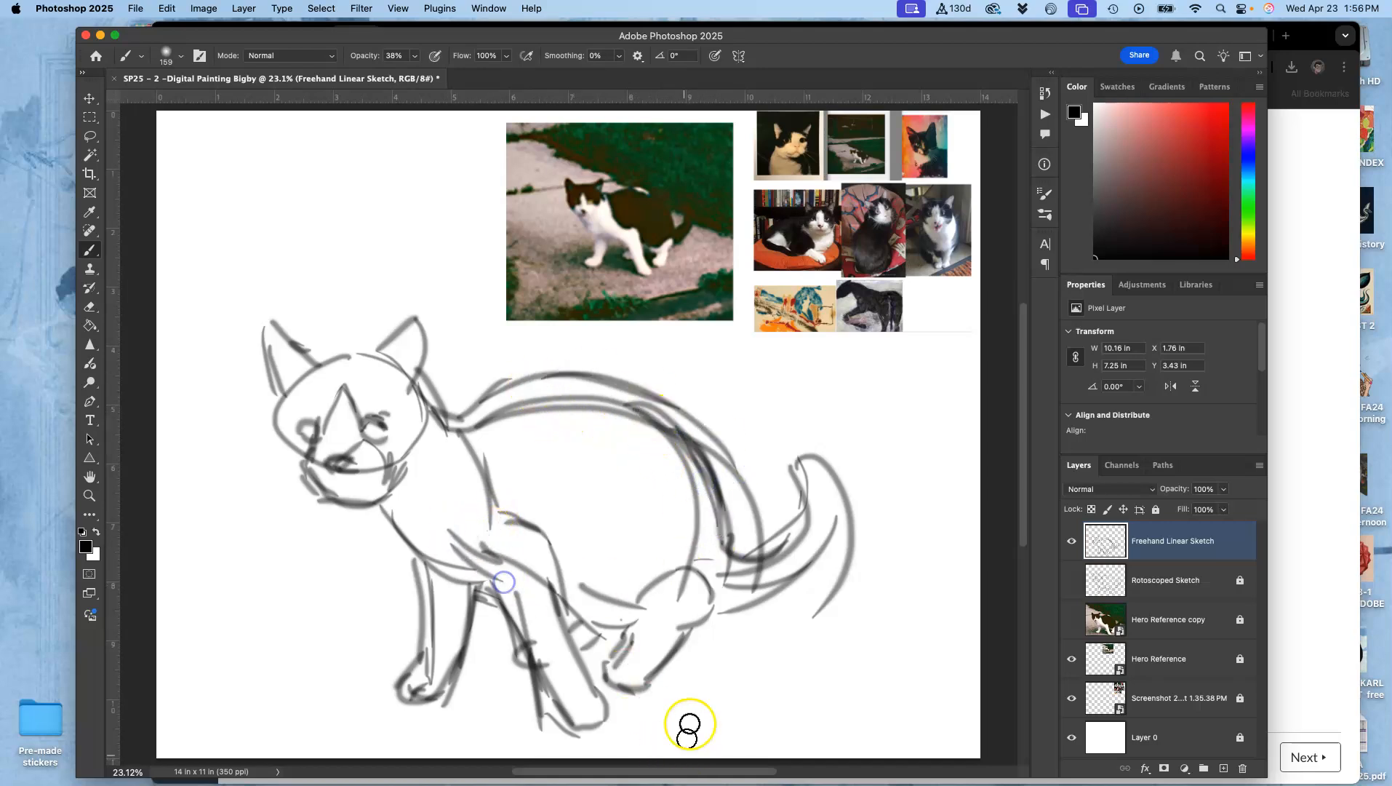
- Show the Rotoscoped Sketch layer and warp the freehand sketch so its head and back line up with it
{"action": "left_click", "coordinate": [1070, 582]}
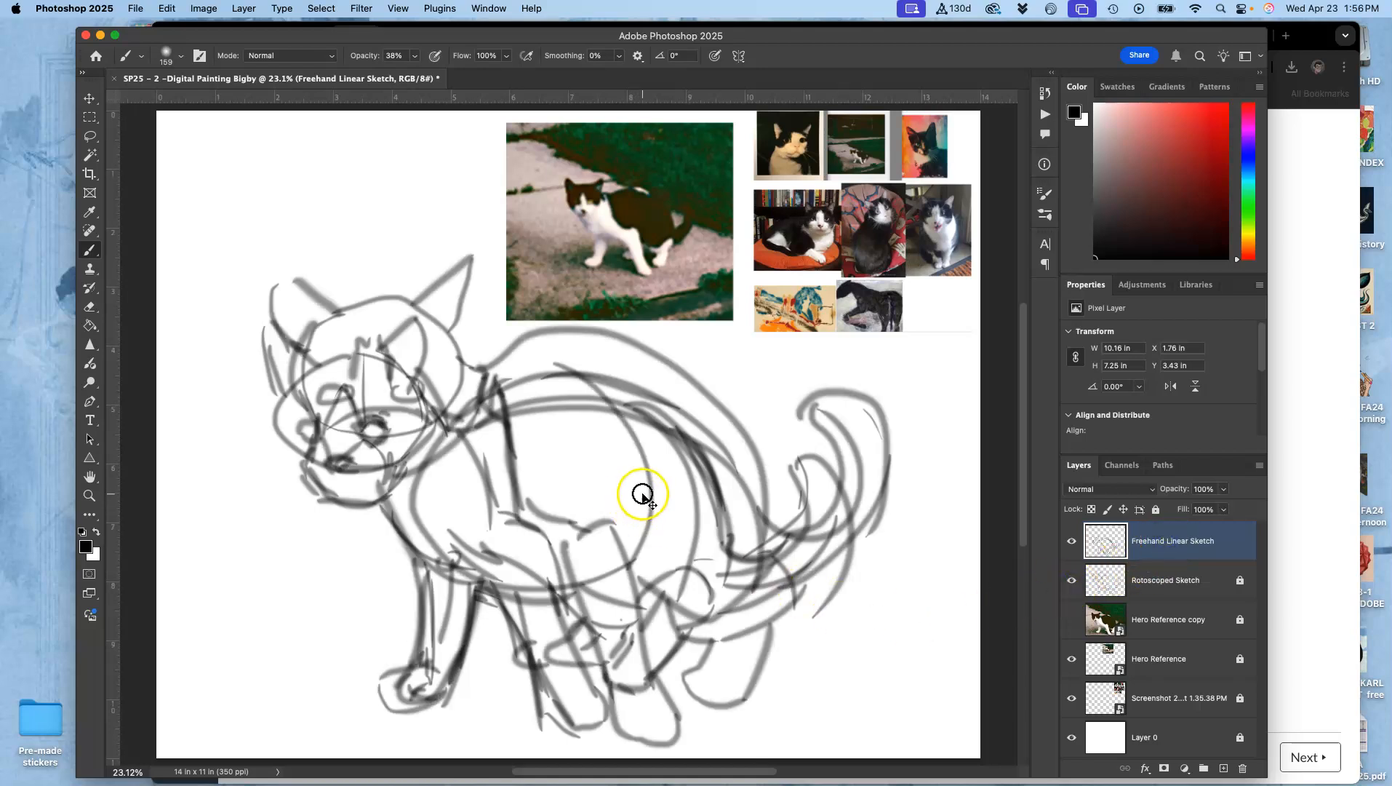
{"action": "key", "text": "super+t"}
{"action": "right_click", "coordinate": [637, 457]}
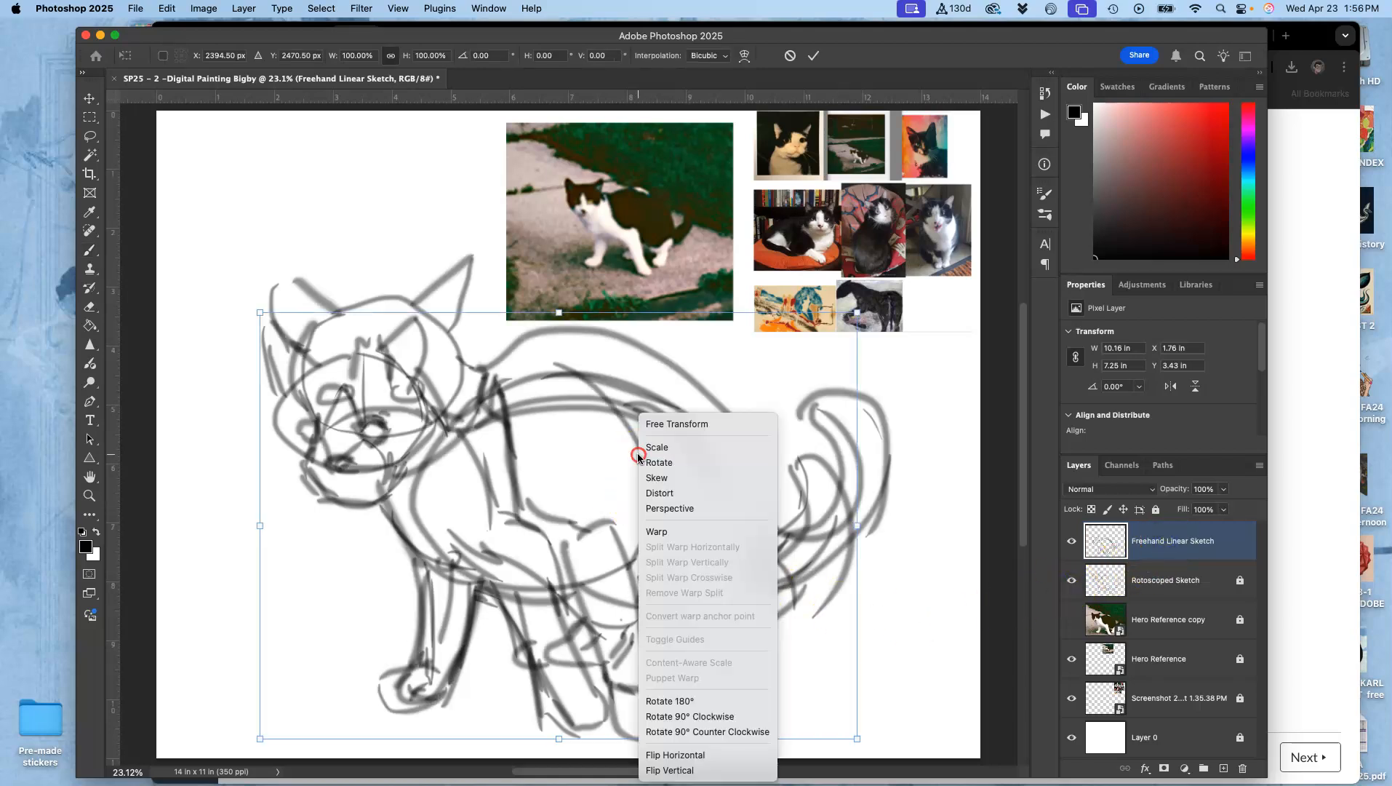
{"action": "left_click", "coordinate": [656, 531]}
{"action": "left_click_drag", "start_coordinate": [475, 351], "coordinate": [523, 298]}
{"action": "left_click_drag", "start_coordinate": [282, 340], "coordinate": [286, 308]}
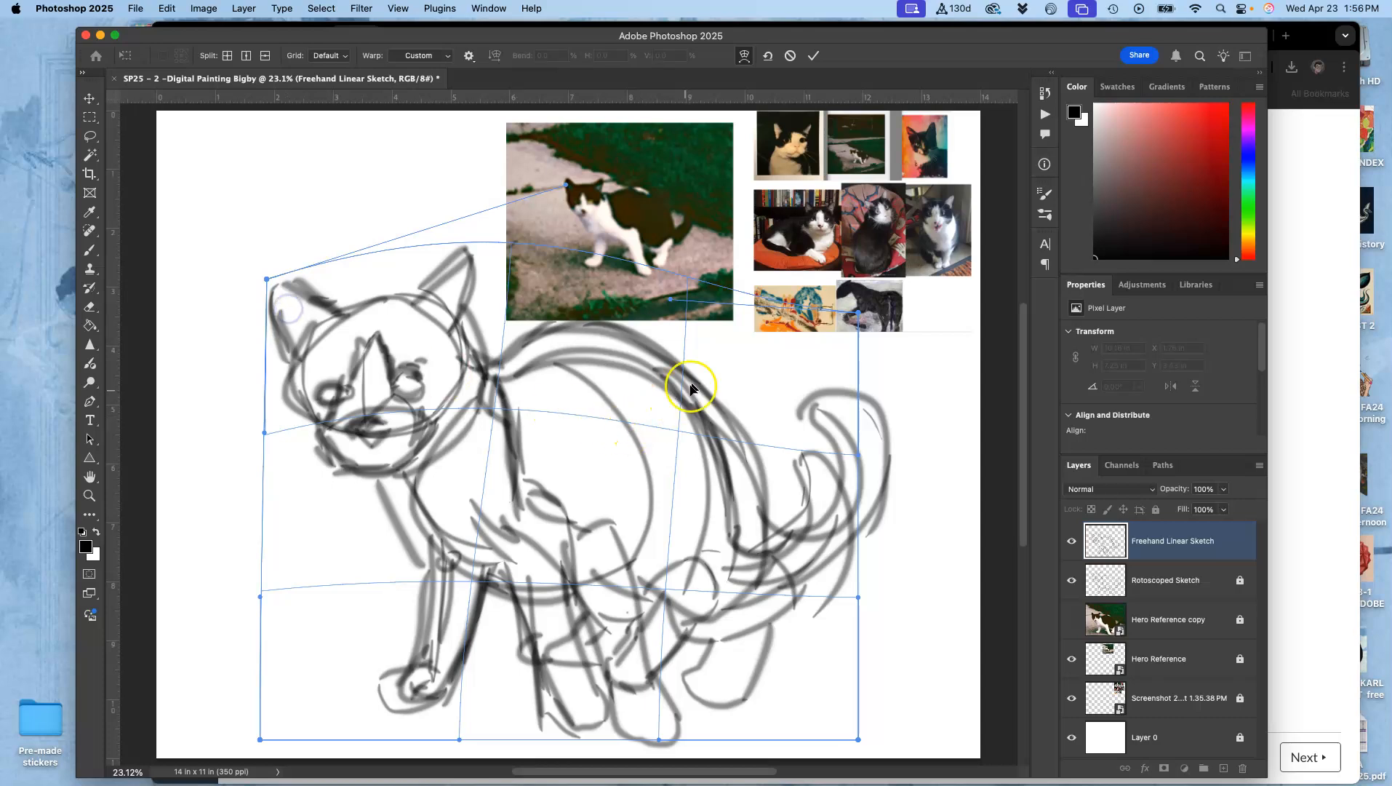
{"action": "left_click_drag", "start_coordinate": [702, 320], "coordinate": [711, 340]}
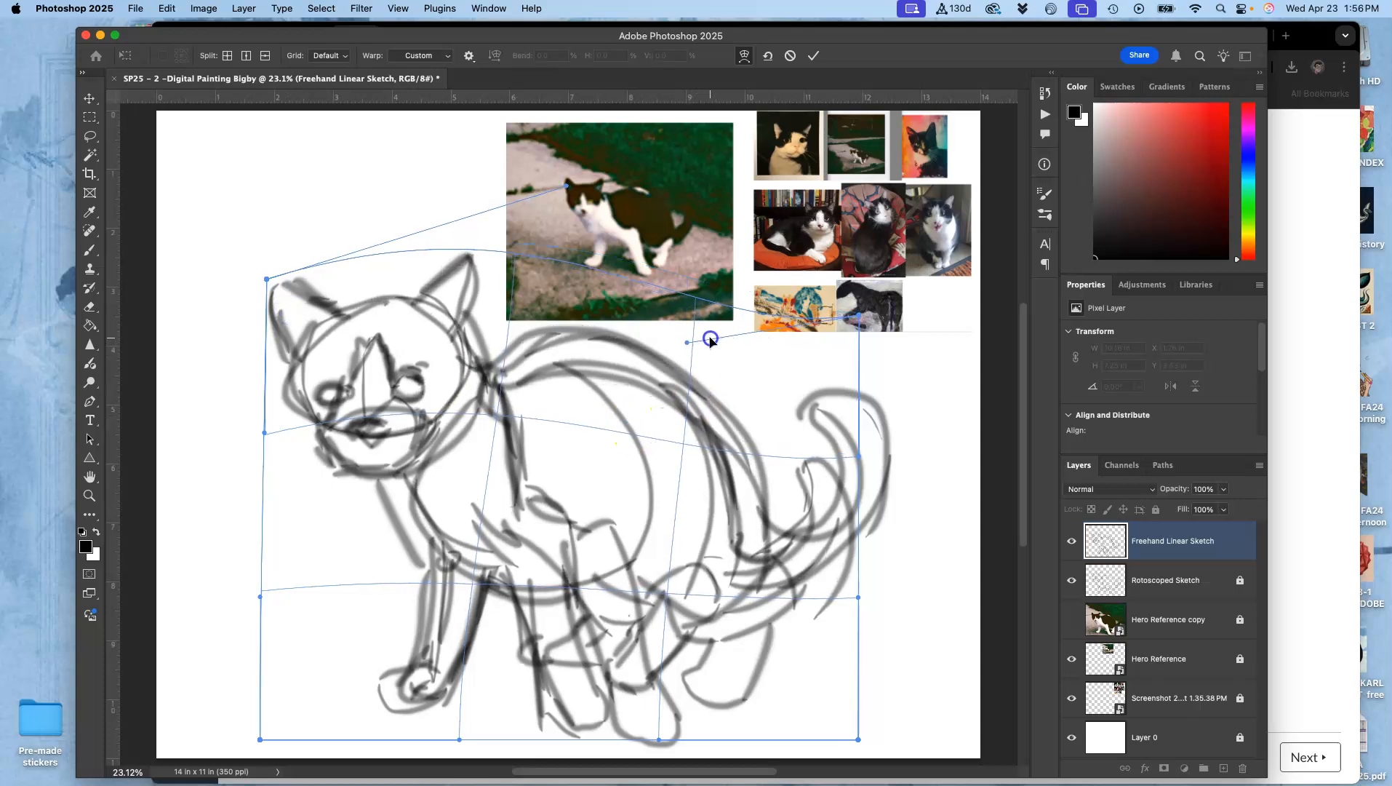
- Warp the freehand sketch's rump, tail and legs outward to match the rotoscoped lines, and apply the transformation
{"action": "left_click_drag", "start_coordinate": [845, 553], "coordinate": [879, 522]}
{"action": "left_click_drag", "start_coordinate": [562, 714], "coordinate": [620, 731]}
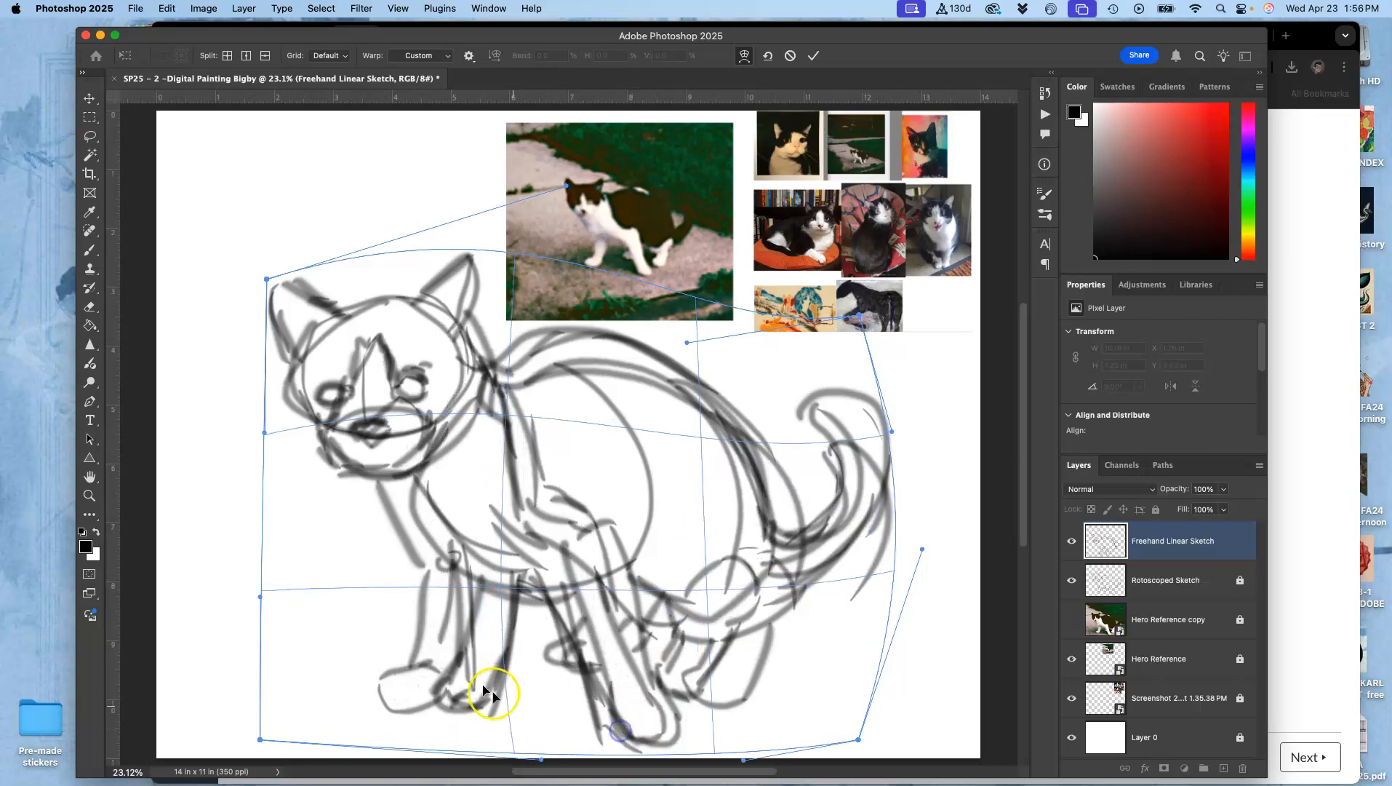
{"action": "left_click_drag", "start_coordinate": [450, 599], "coordinate": [410, 604]}
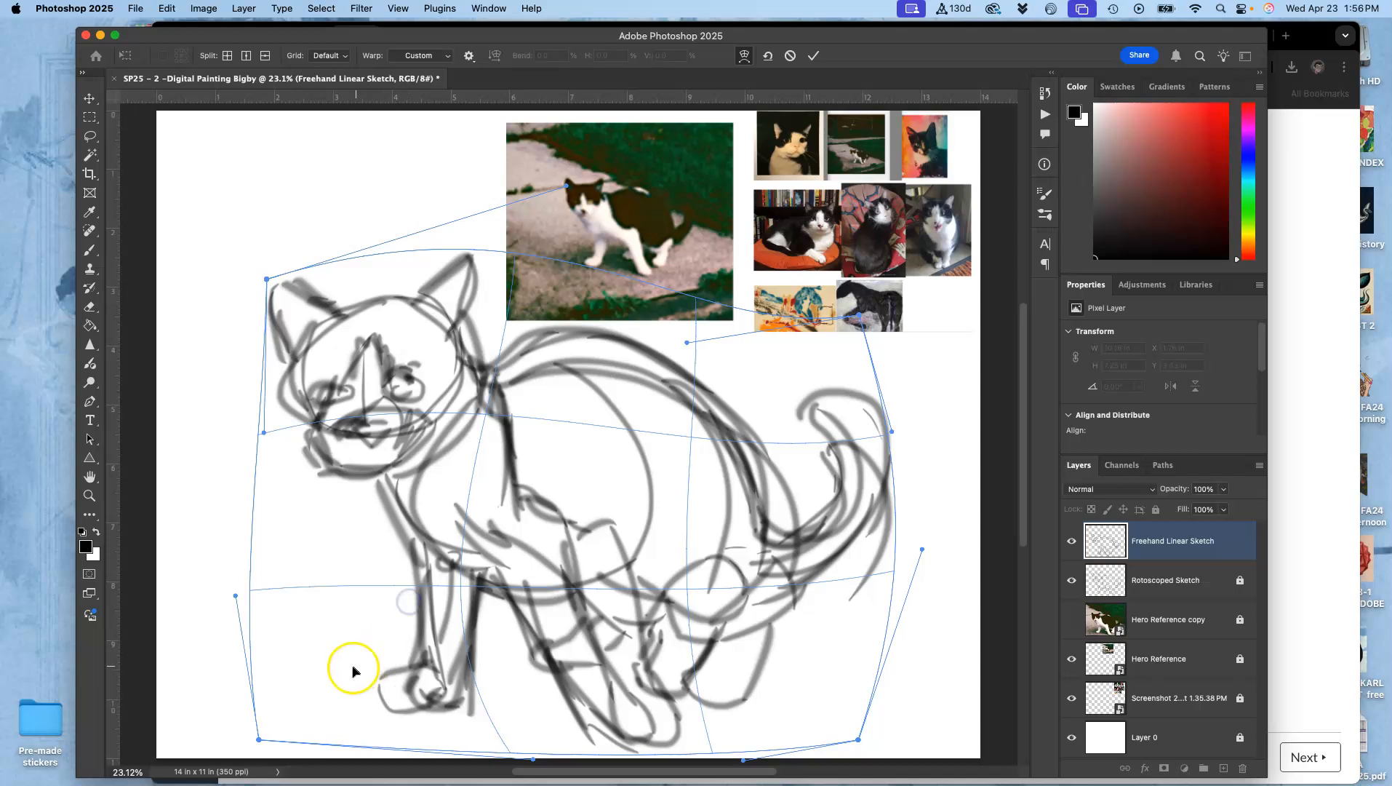
{"action": "left_click_drag", "start_coordinate": [324, 710], "coordinate": [305, 711]}
{"action": "left_click_drag", "start_coordinate": [352, 544], "coordinate": [360, 542]}
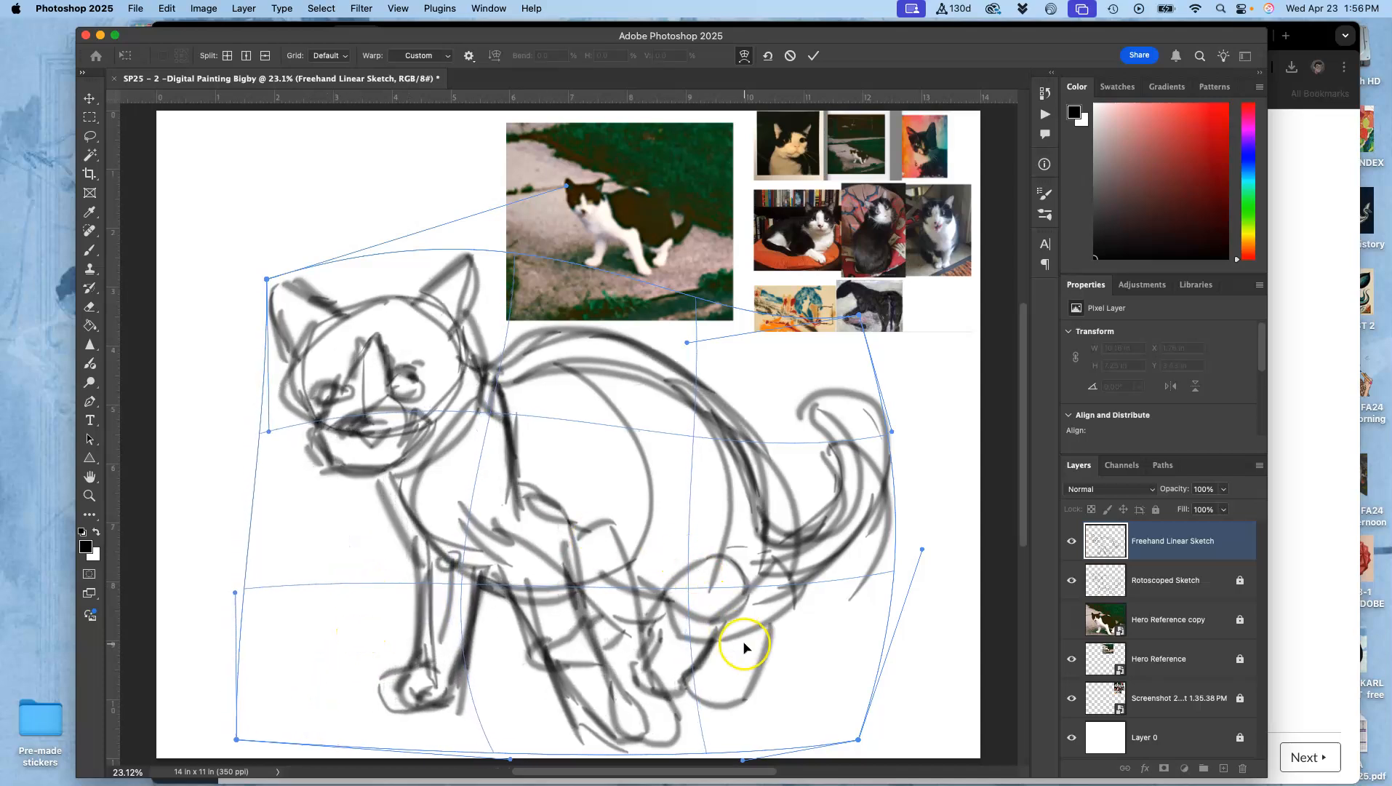
{"action": "left_click_drag", "start_coordinate": [884, 639], "coordinate": [908, 624]}
{"action": "mouse_move", "coordinate": [732, 580]}
{"action": "left_mouse_down"}
{"action": "mouse_move", "coordinate": [709, 569]}
{"action": "mouse_move", "coordinate": [728, 574]}
{"action": "left_mouse_up"}
{"action": "mouse_move", "coordinate": [591, 705]}
{"action": "left_mouse_down"}
{"action": "mouse_move", "coordinate": [569, 709]}
{"action": "mouse_move", "coordinate": [601, 710]}
{"action": "left_mouse_up"}
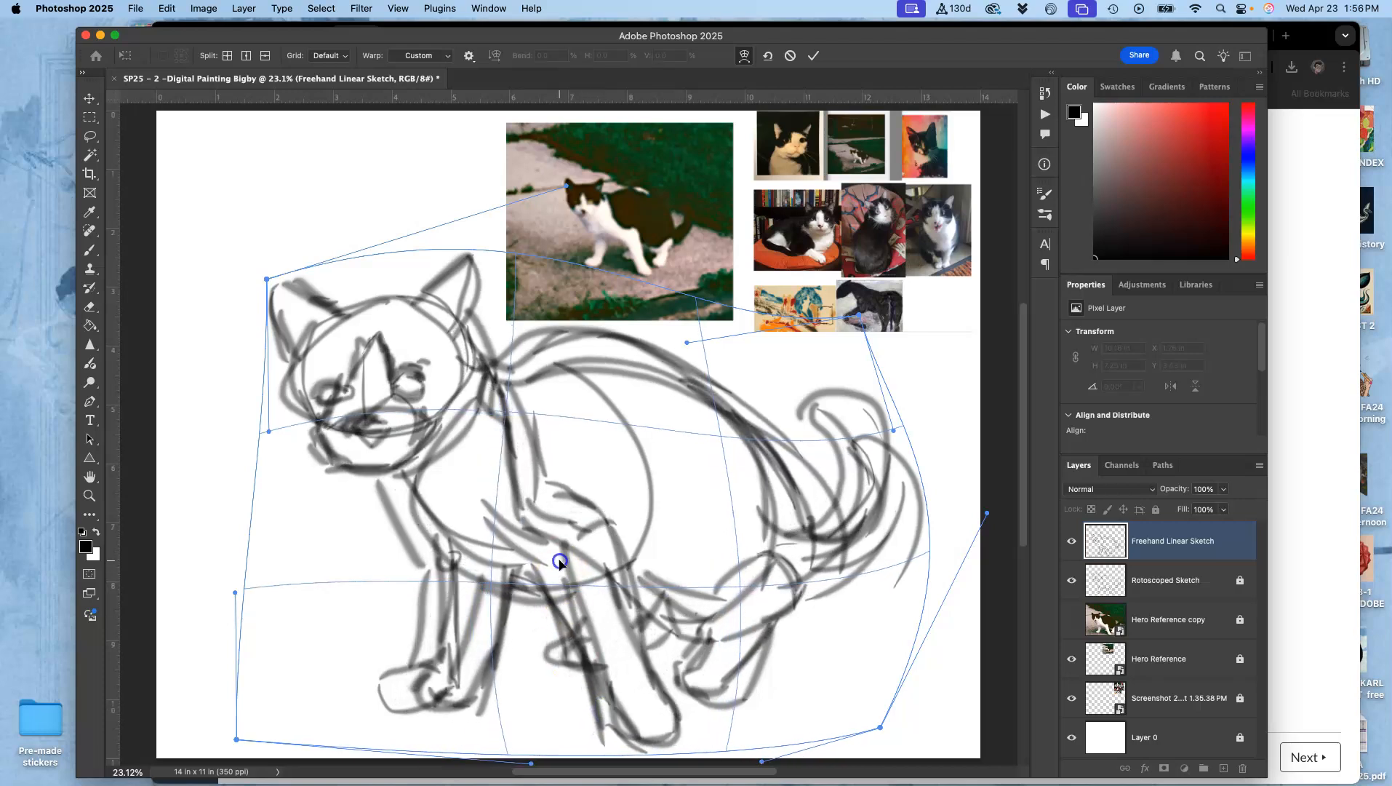
{"action": "left_click_drag", "start_coordinate": [444, 565], "coordinate": [411, 562]}
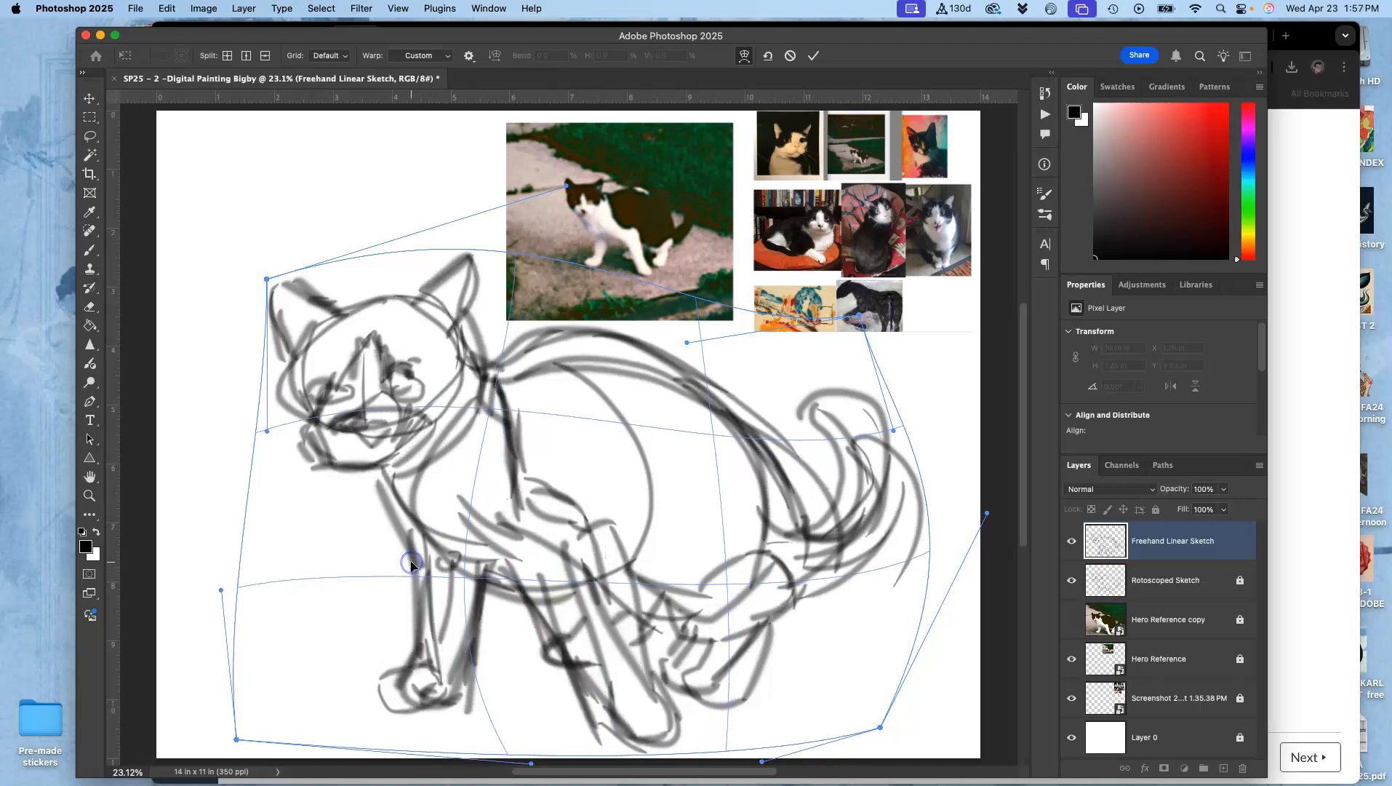
{"action": "key", "text": "Return"}
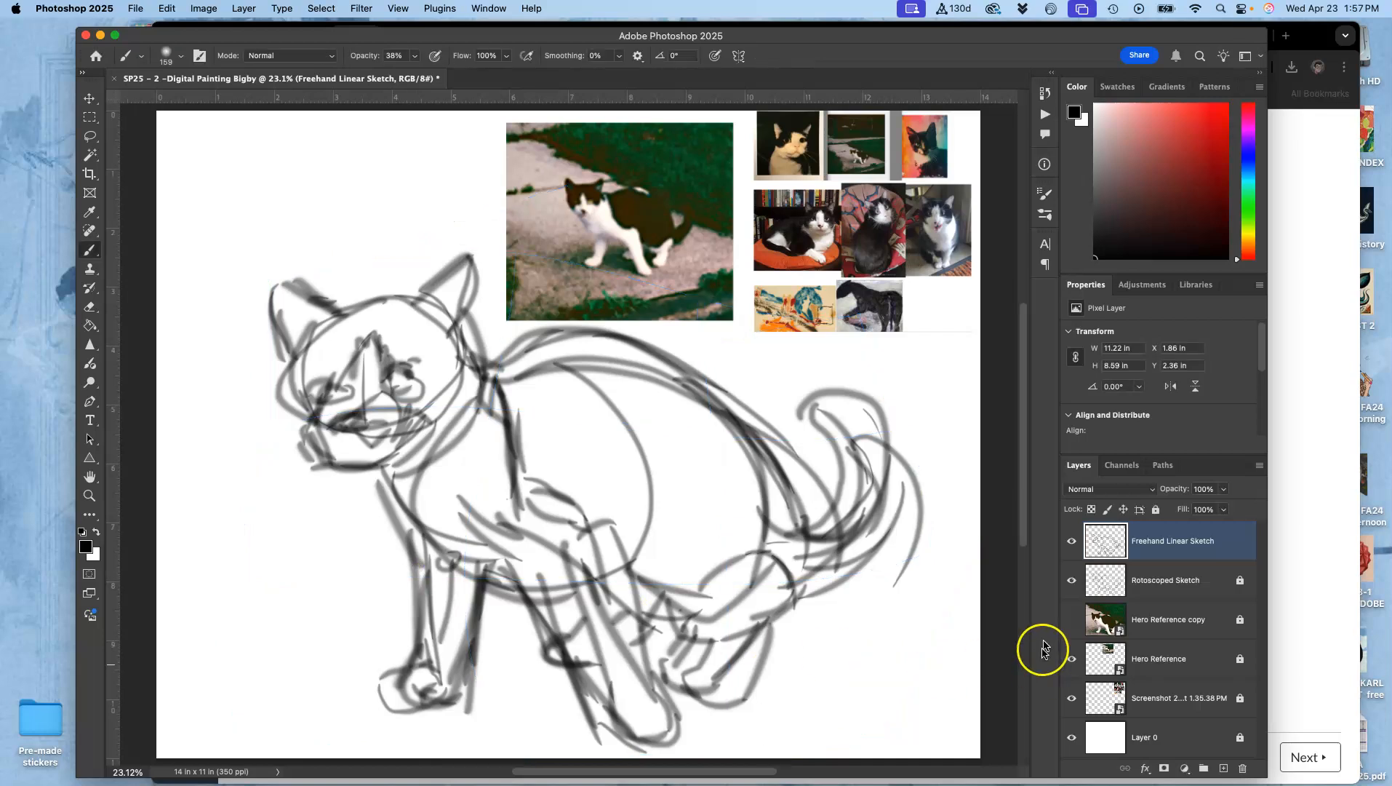
- Compare the warped freehand sketch with the rotoscoped sketch by toggling each layer's visibility
{"action": "left_click", "coordinate": [1073, 580]}
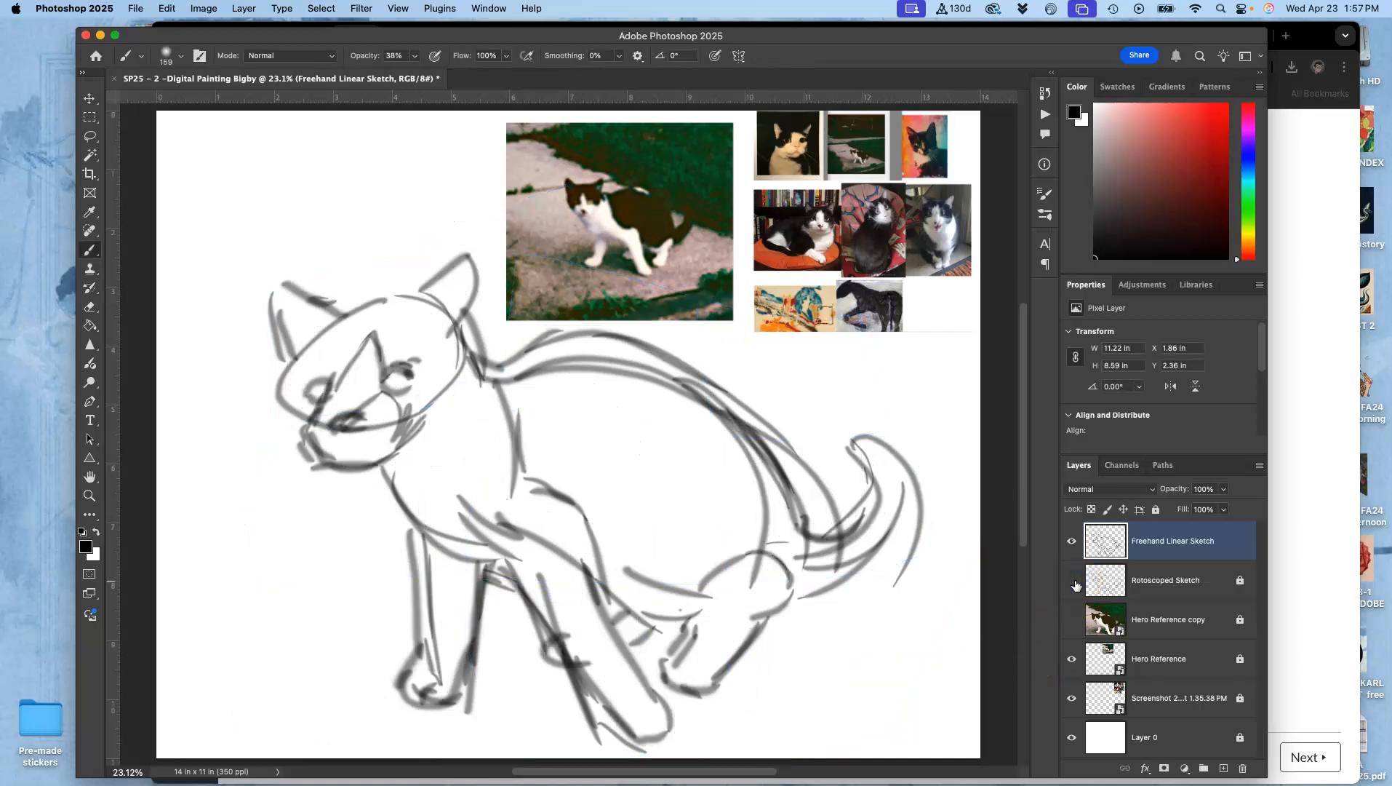
{"action": "left_click", "coordinate": [1072, 581]}
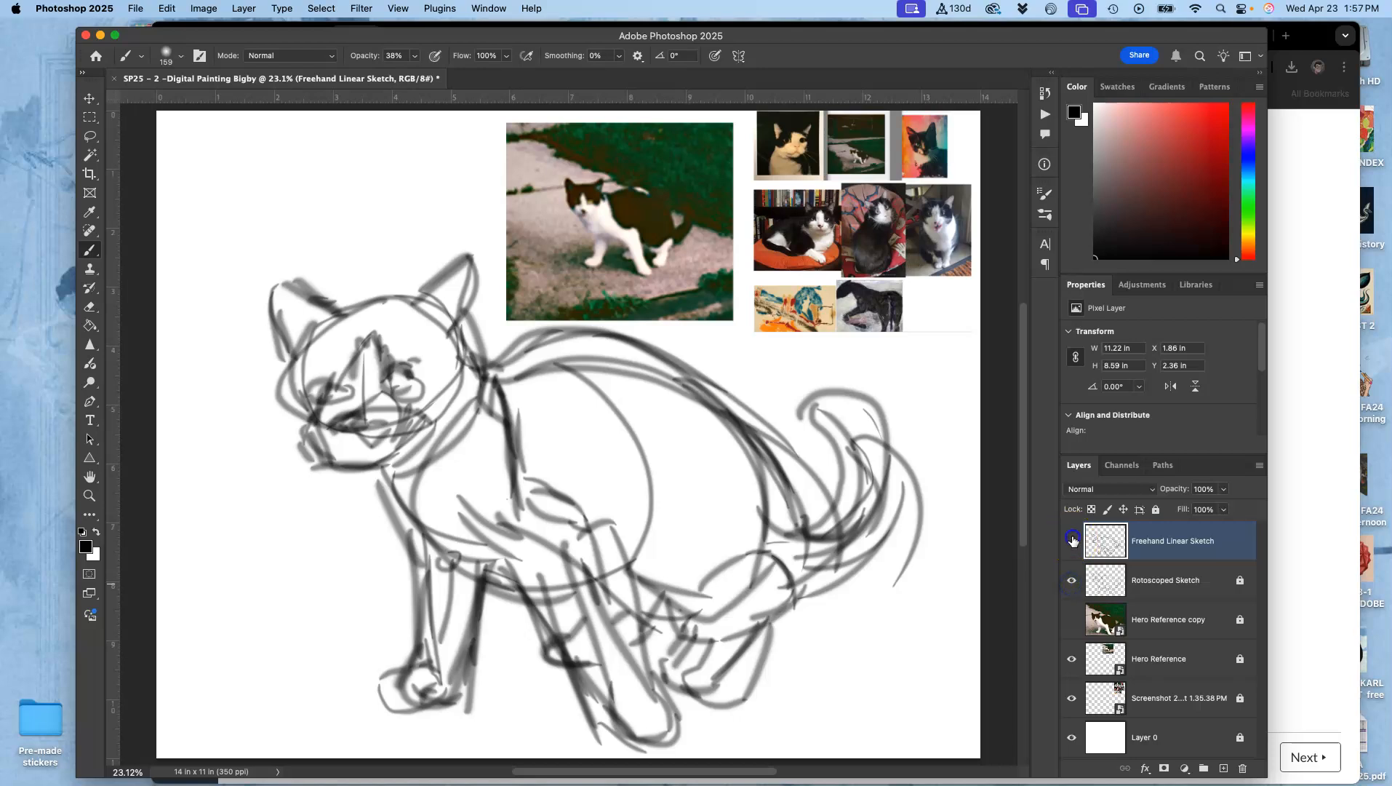
{"action": "left_click", "coordinate": [1073, 539]}
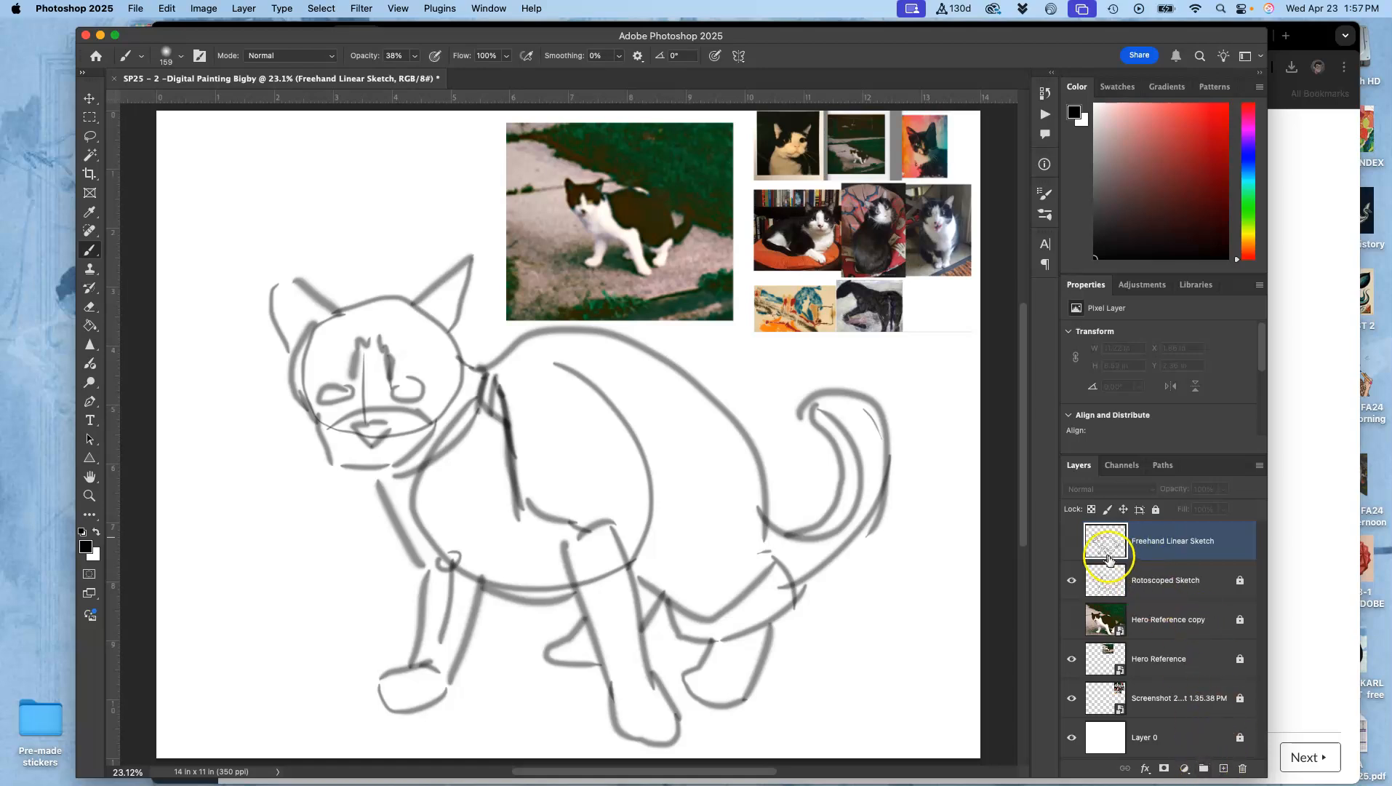
- Lock the Freehand Linear Sketch layer and leave both it and the Rotoscoped Sketch layer hidden
{"action": "left_click", "coordinate": [1071, 583]}
{"action": "left_click", "coordinate": [1071, 540]}
{"action": "left_click", "coordinate": [1155, 509]}
{"action": "left_click", "coordinate": [1071, 541]}
- Add a new layer above the Freehand Linear Sketch layer and name it Shape Sketch
{"action": "mouse_move", "coordinate": [1155, 542]}
{"action": "left_mouse_down"}
{"action": "mouse_move", "coordinate": [1193, 724]}
{"action": "mouse_move", "coordinate": [1224, 768]}
{"action": "left_mouse_up"}
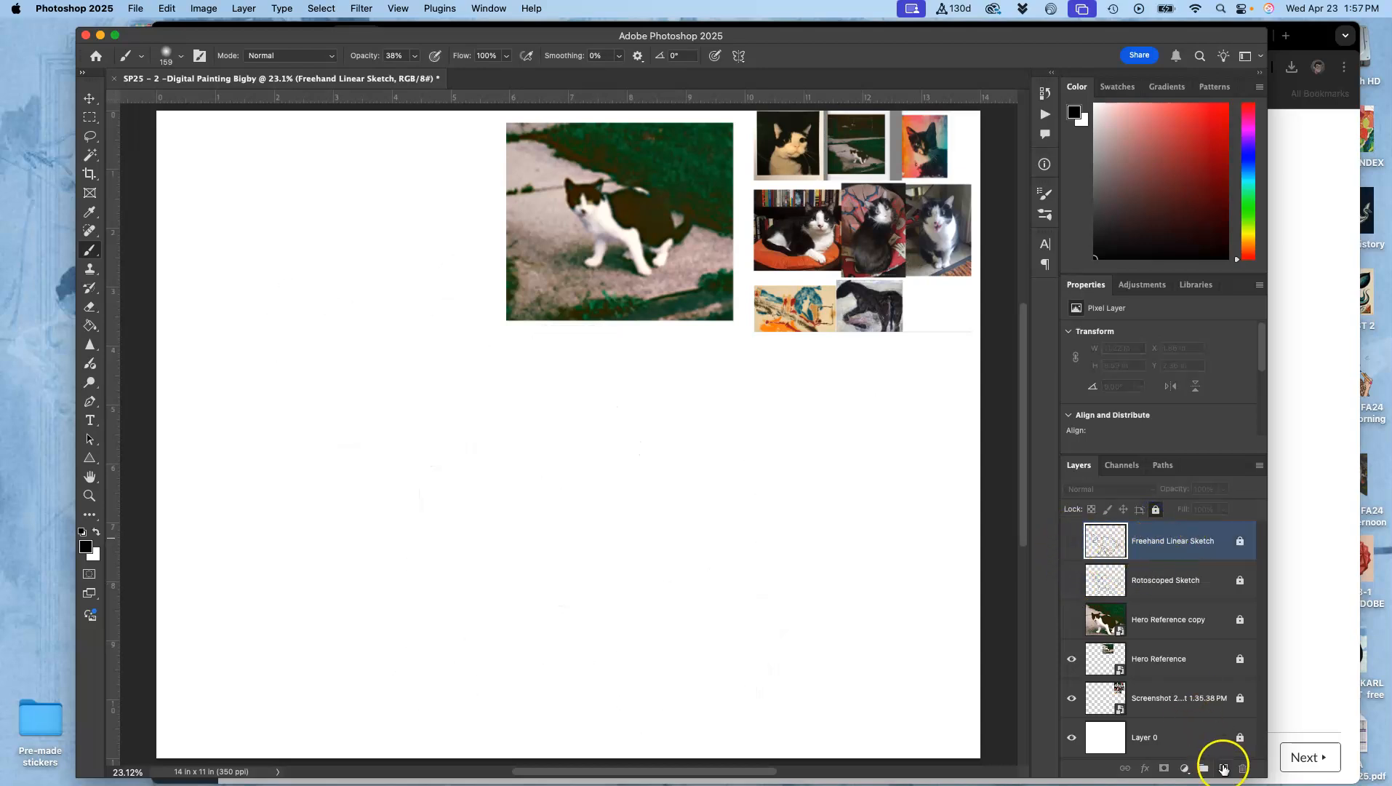
{"action": "left_click", "coordinate": [1224, 769]}
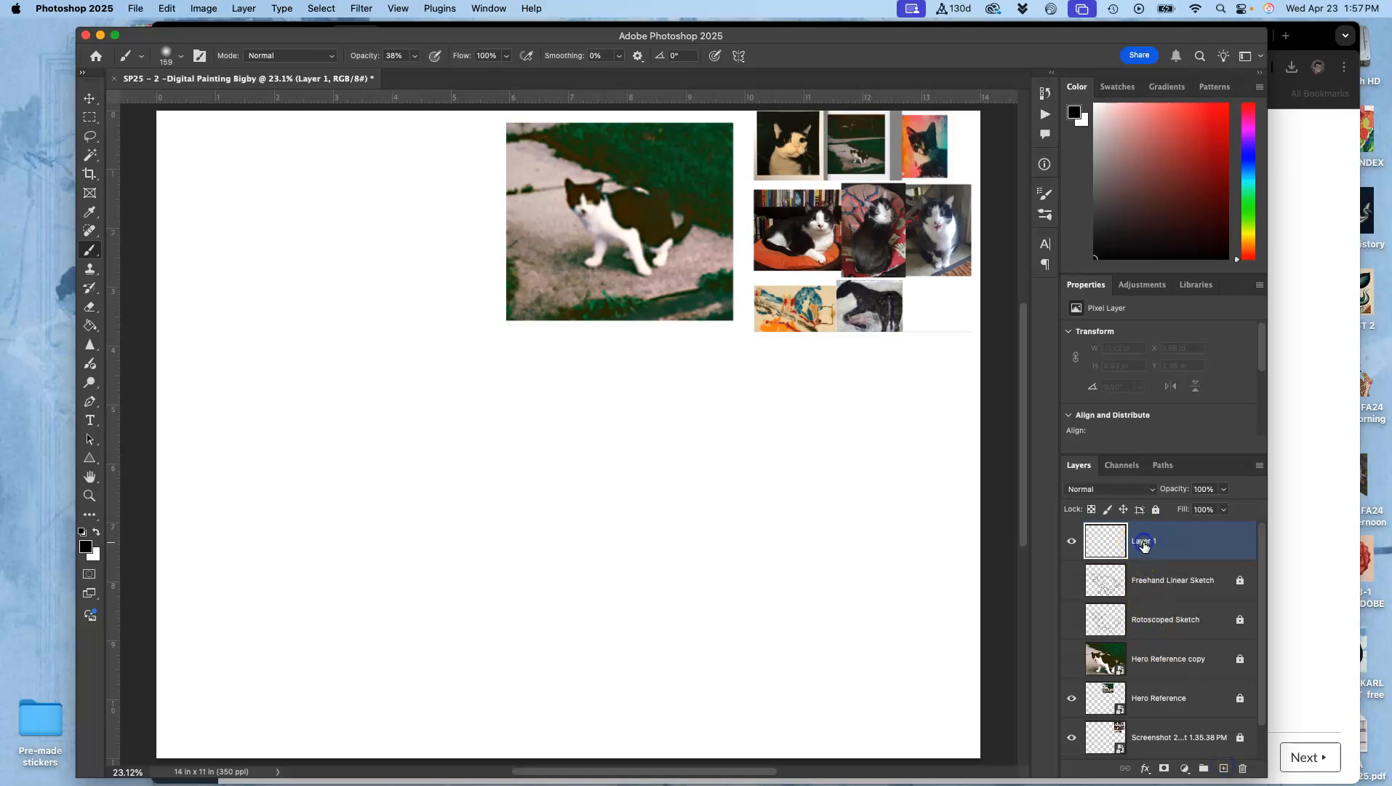
{"action": "key", "text": "e"}
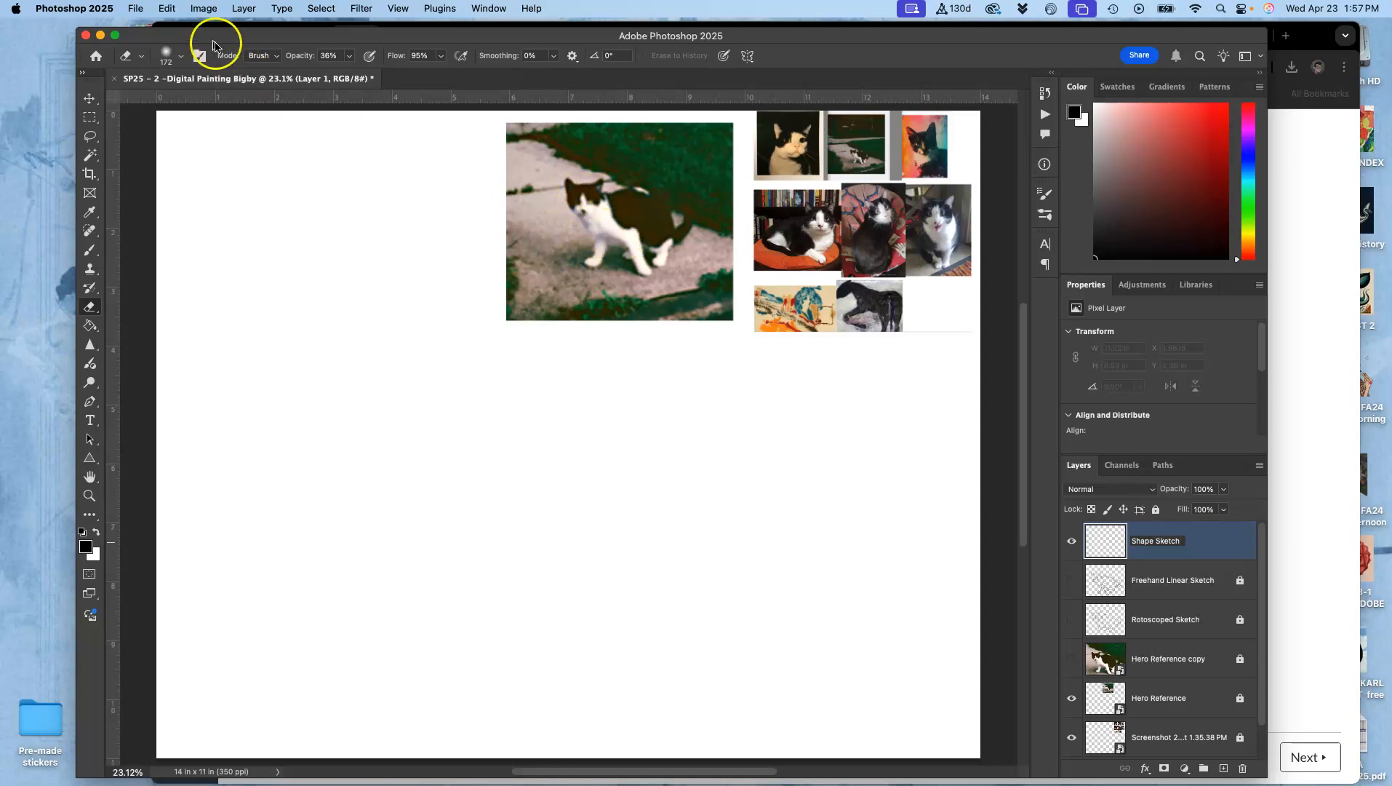
- Set the Eraser to a soft 284 px tip at 79% opacity and test it on the empty canvas
{"action": "left_click", "coordinate": [177, 54]}
{"action": "left_click", "coordinate": [182, 57]}
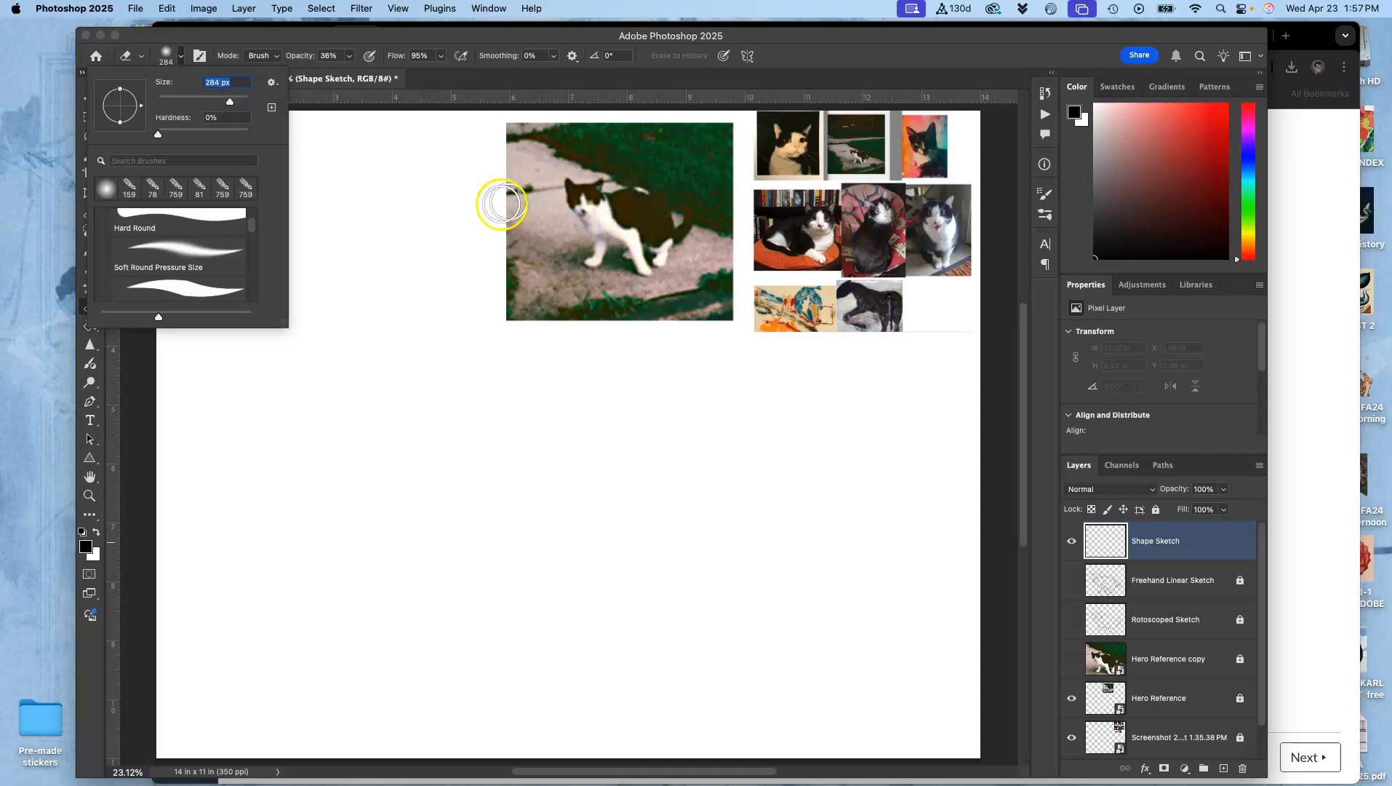
{"action": "left_click", "coordinate": [425, 221]}
{"action": "left_click_drag", "start_coordinate": [428, 252], "coordinate": [430, 270]}
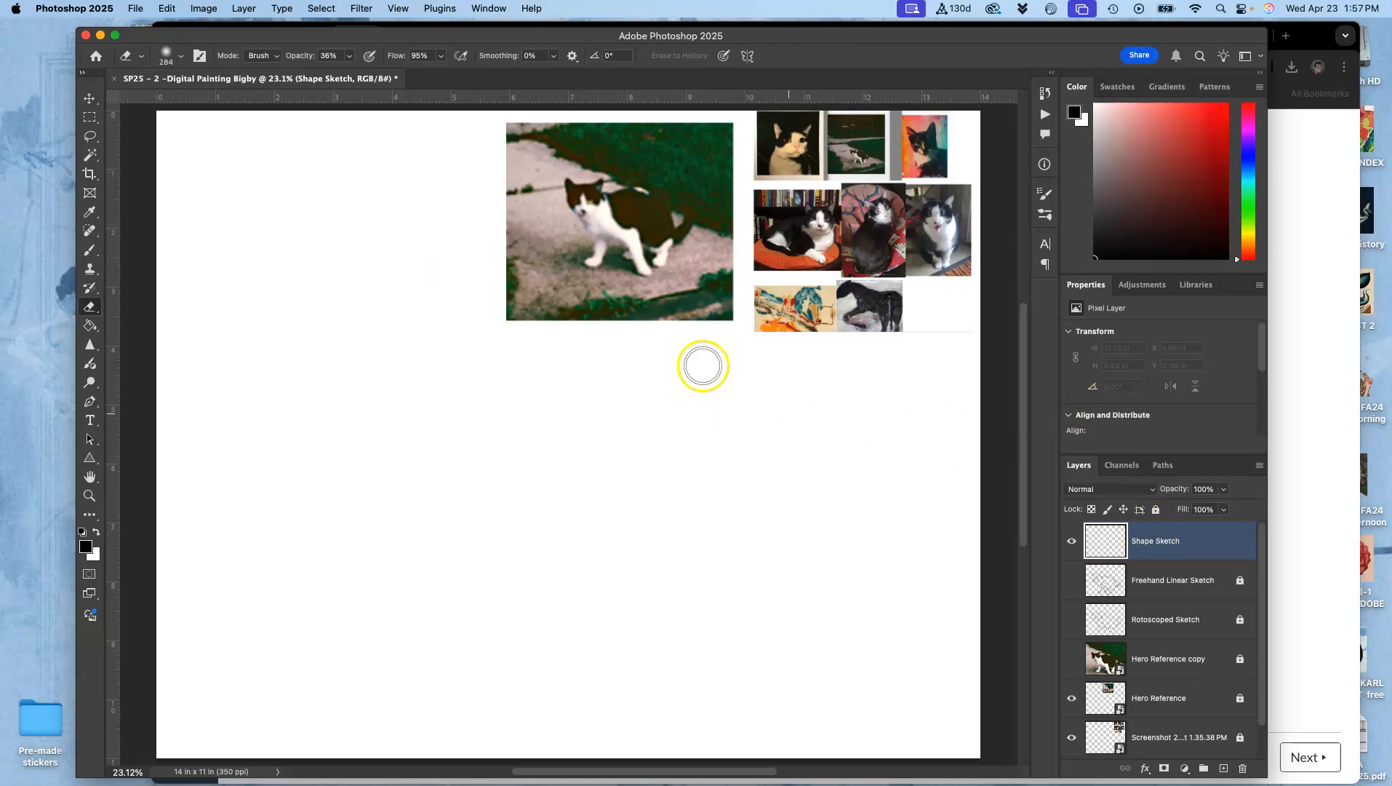
{"action": "left_click", "coordinate": [348, 56]}
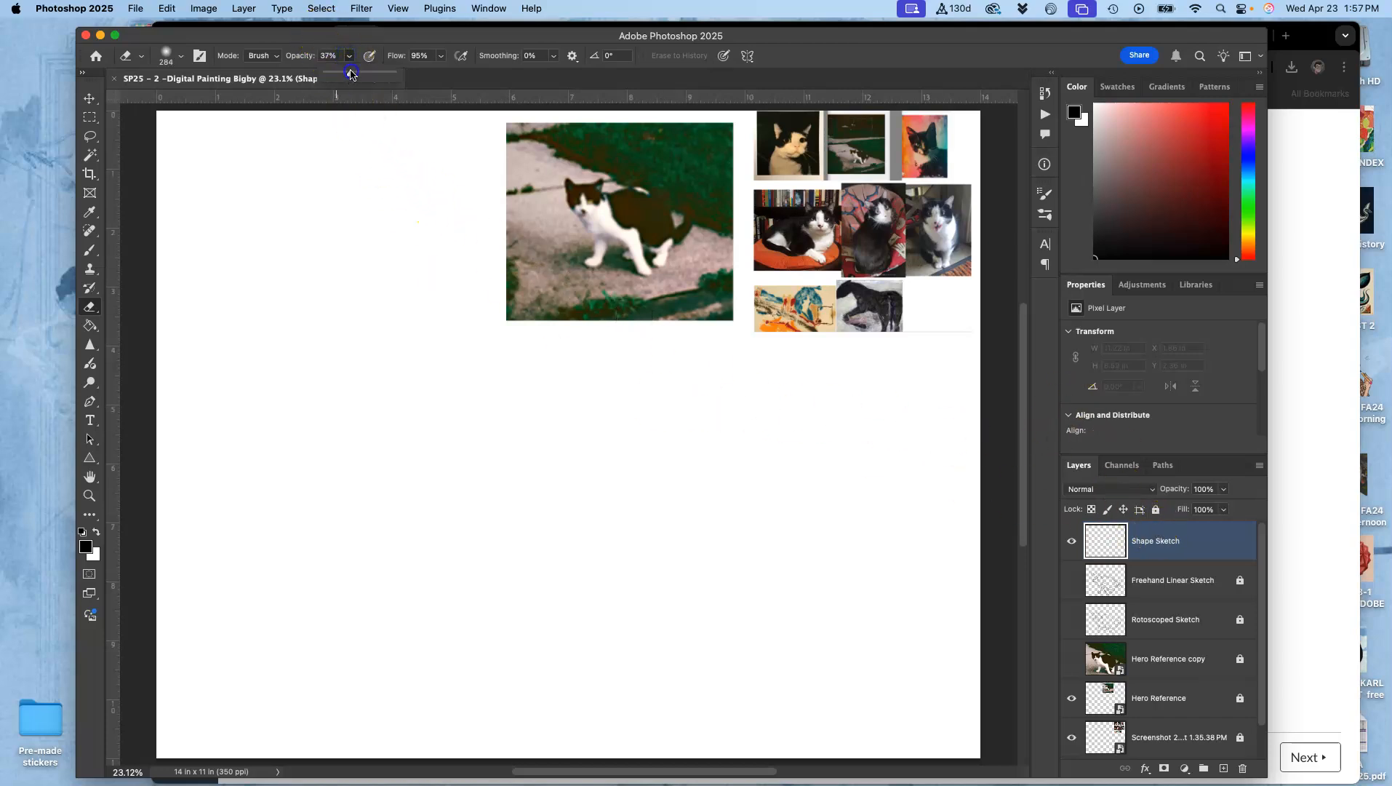
{"action": "left_click", "coordinate": [368, 305]}
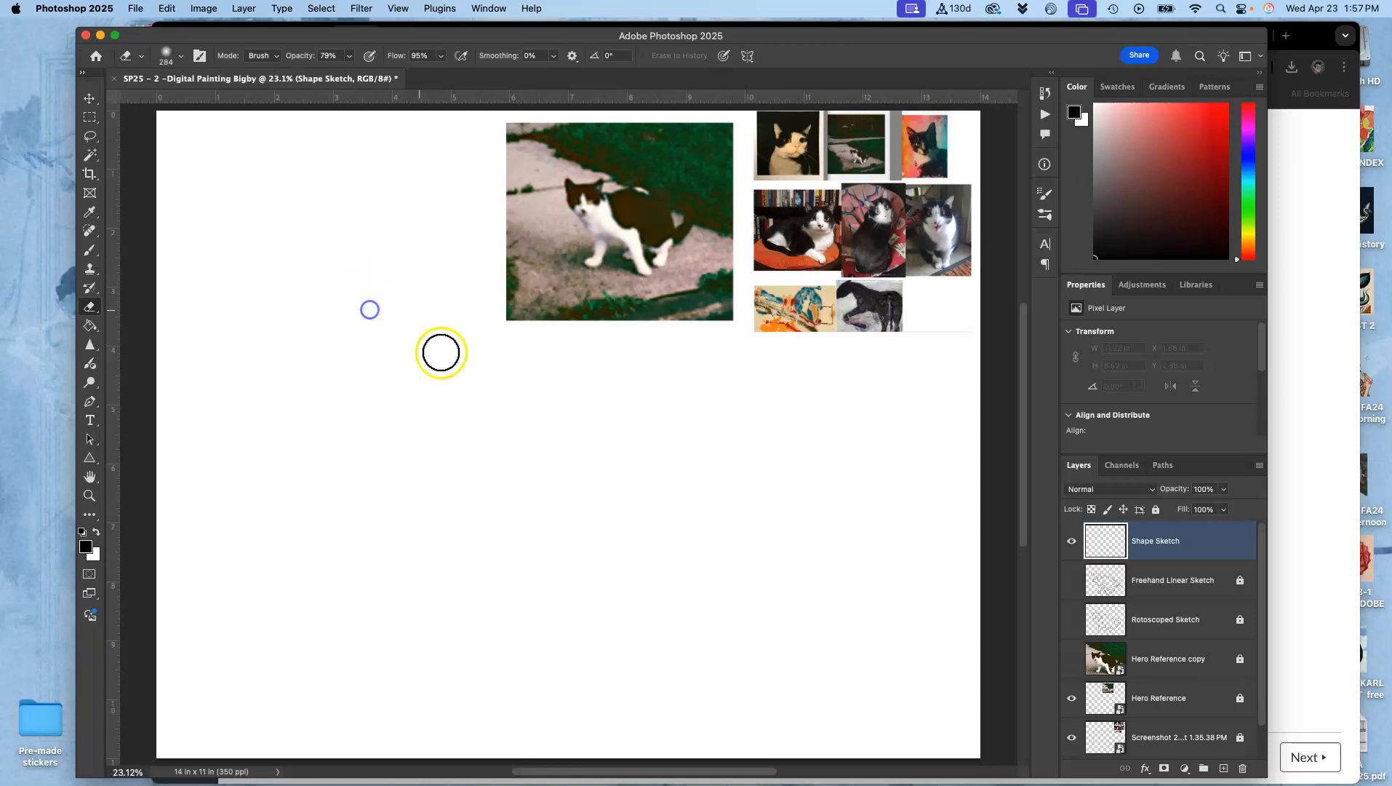
{"action": "mouse_move", "coordinate": [425, 286]}
{"action": "left_mouse_down"}
{"action": "mouse_move", "coordinate": [442, 320]}
{"action": "mouse_move", "coordinate": [420, 373]}
{"action": "left_mouse_up"}
- Set the Brush to a soft 300 px tip at 73% opacity, undoing the test stroke made on the canvas
{"action": "left_click", "coordinate": [90, 250]}
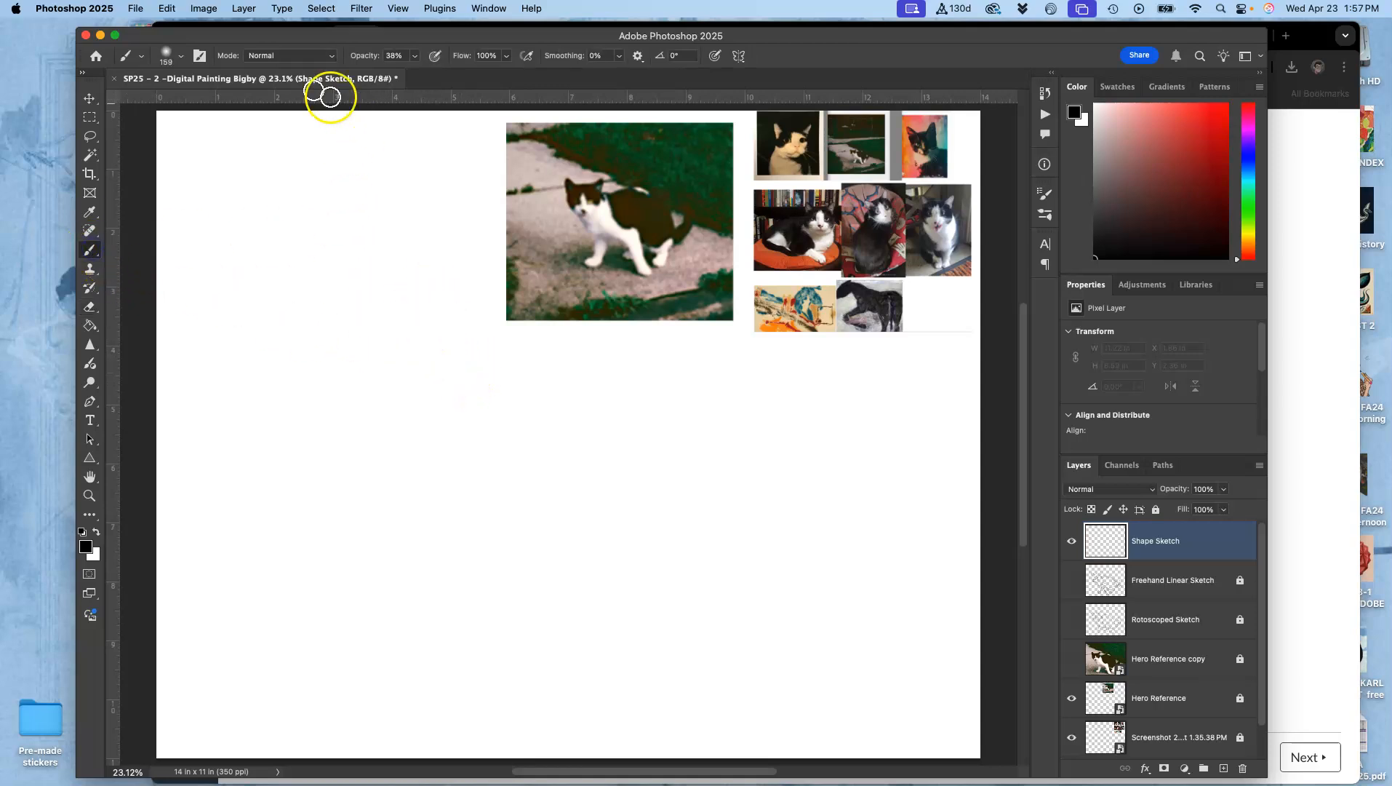
{"action": "left_click", "coordinate": [179, 56]}
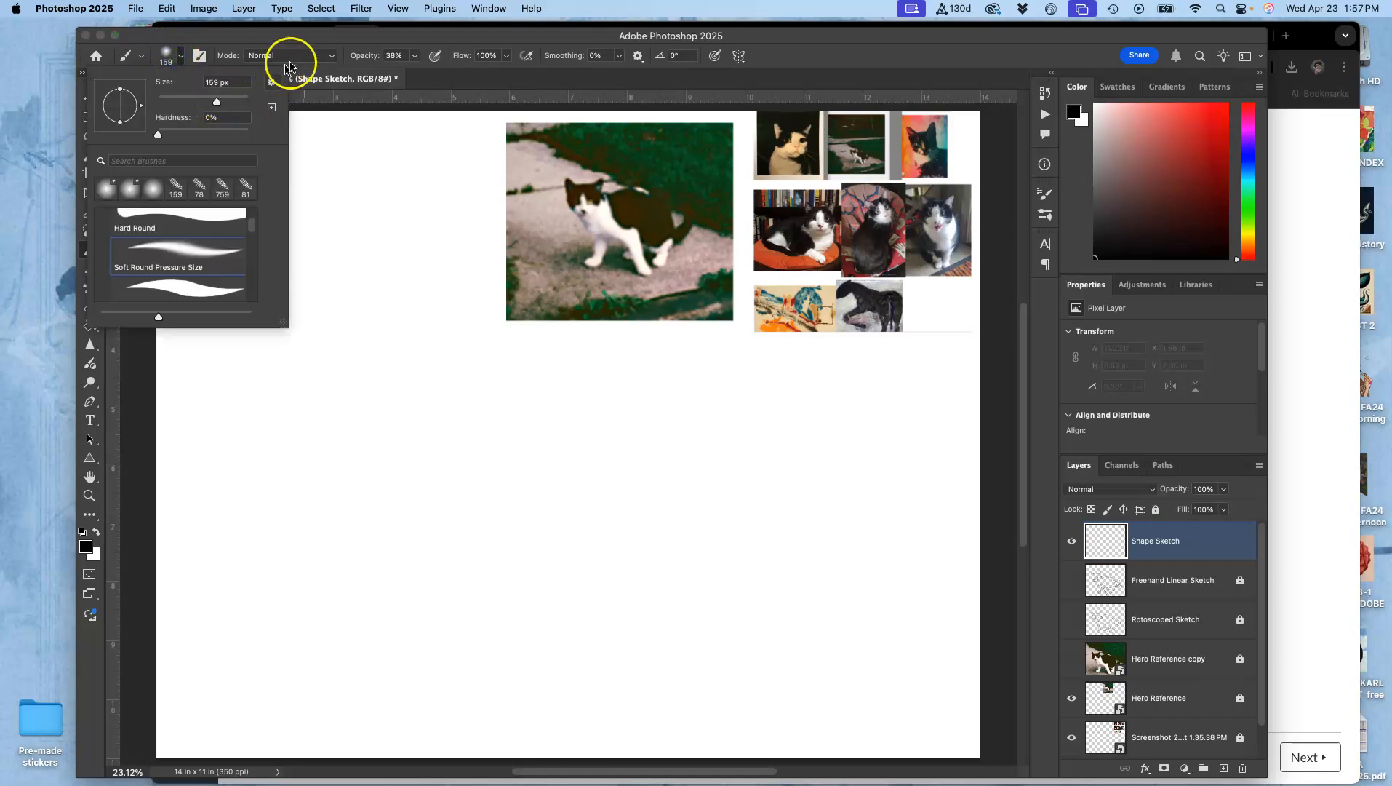
{"action": "left_click", "coordinate": [415, 56]}
{"action": "left_click_drag", "start_coordinate": [432, 75], "coordinate": [435, 75]}
{"action": "left_click_drag", "start_coordinate": [400, 188], "coordinate": [371, 271]}
{"action": "key", "text": "super+z"}
{"action": "left_click", "coordinate": [414, 57]}
{"action": "left_click", "coordinate": [332, 57]}
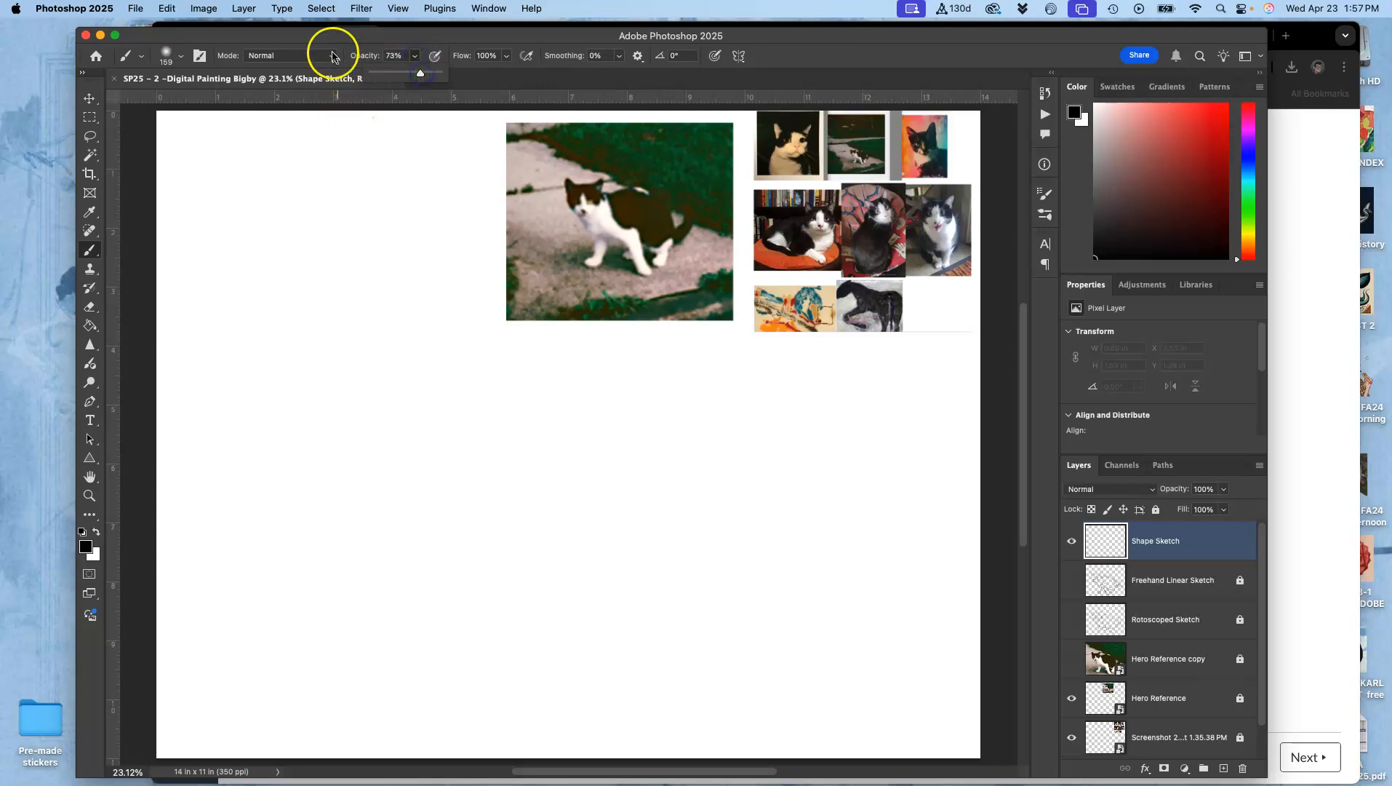
{"action": "left_click", "coordinate": [181, 56]}
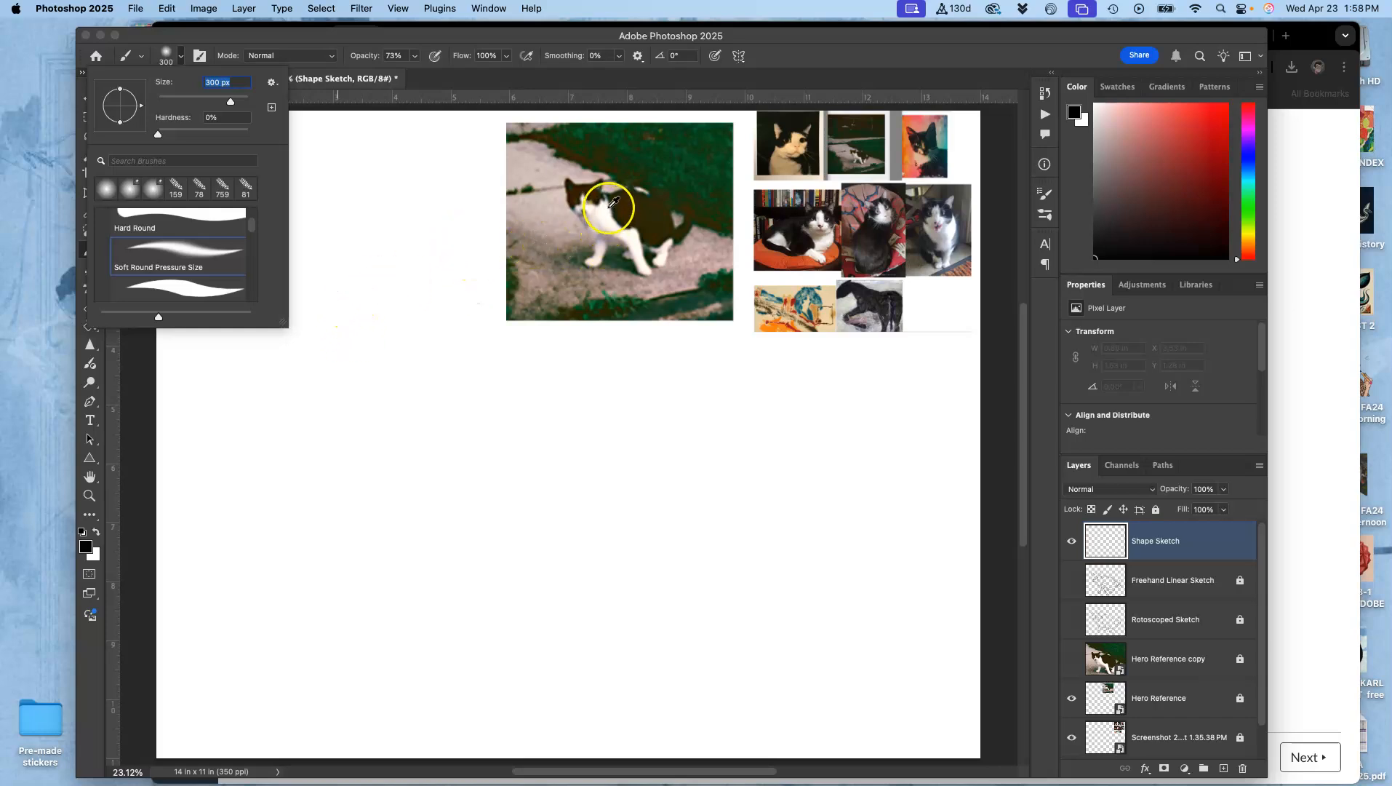
- Paint the cat's ears with red and blue-grey sampled from the painted cat portrait reference
{"action": "left_click", "coordinate": [915, 128], "text": "alt"}
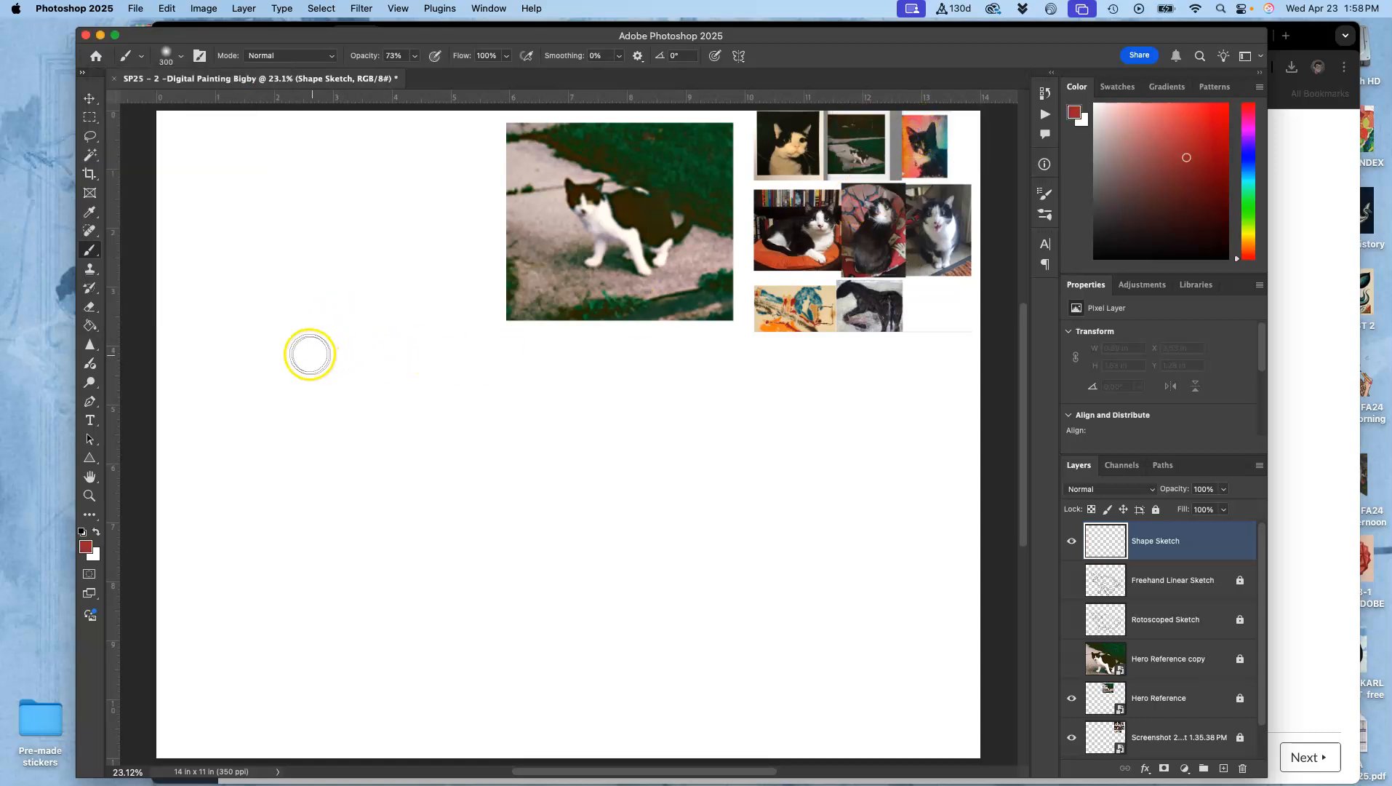
{"action": "mouse_move", "coordinate": [314, 335]}
{"action": "left_mouse_down"}
{"action": "mouse_move", "coordinate": [334, 371]}
{"action": "mouse_move", "coordinate": [317, 324]}
{"action": "left_mouse_up"}
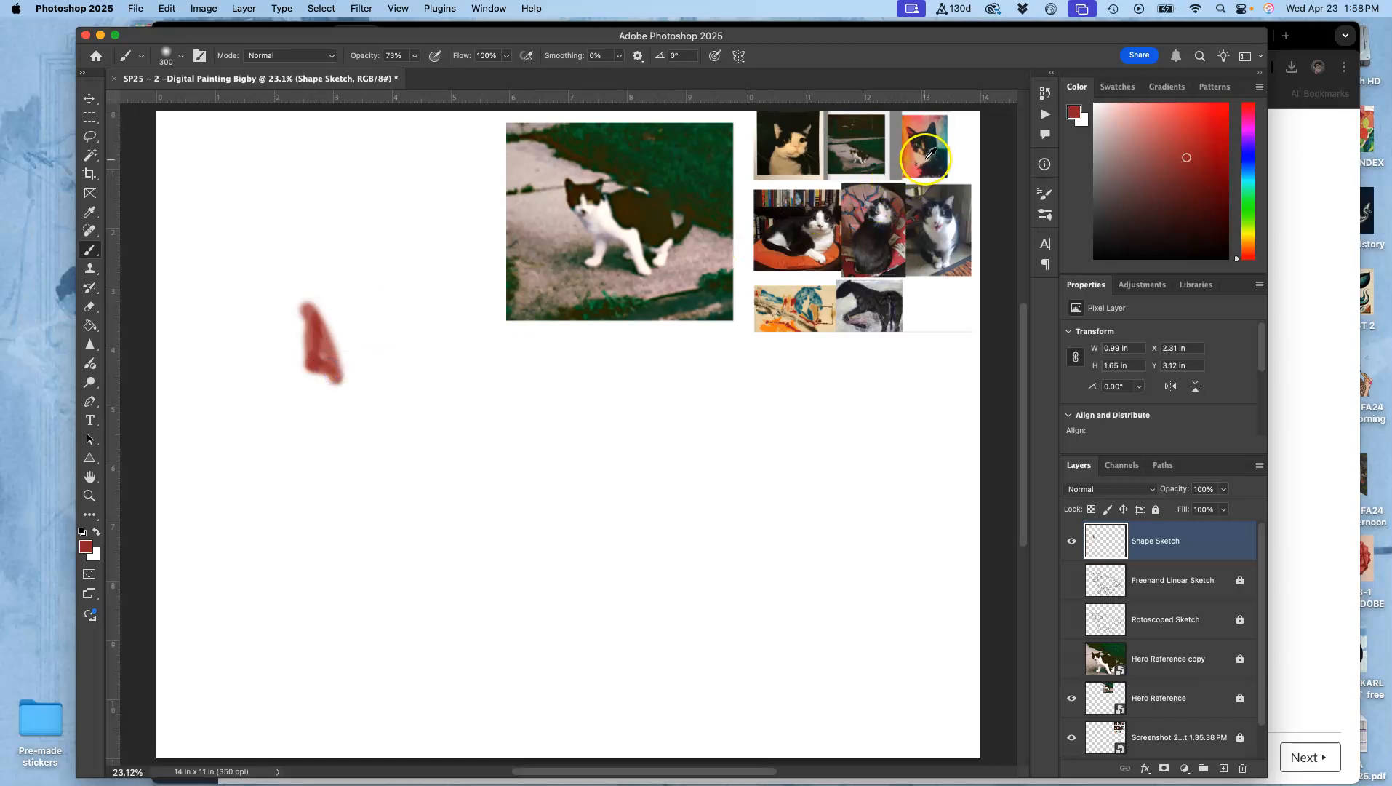
{"action": "left_click", "coordinate": [927, 130], "text": "alt"}
{"action": "mouse_move", "coordinate": [336, 352]}
{"action": "left_mouse_down"}
{"action": "mouse_move", "coordinate": [394, 357]}
{"action": "mouse_move", "coordinate": [342, 375]}
{"action": "mouse_move", "coordinate": [353, 359]}
{"action": "mouse_move", "coordinate": [403, 387]}
{"action": "mouse_move", "coordinate": [410, 375]}
{"action": "mouse_move", "coordinate": [351, 348]}
{"action": "mouse_move", "coordinate": [419, 347]}
{"action": "mouse_move", "coordinate": [627, 190]}
{"action": "mouse_move", "coordinate": [619, 174]}
{"action": "mouse_move", "coordinate": [417, 338]}
{"action": "mouse_move", "coordinate": [454, 307]}
{"action": "mouse_move", "coordinate": [431, 372]}
{"action": "mouse_move", "coordinate": [456, 304]}
{"action": "mouse_move", "coordinate": [429, 362]}
{"action": "mouse_move", "coordinate": [423, 343]}
{"action": "mouse_move", "coordinate": [347, 345]}
{"action": "mouse_move", "coordinate": [315, 307]}
{"action": "left_mouse_up"}
- Block in the top of the head and the side fur patches with dark grey and brown sampled from the hero photo
{"action": "left_click", "coordinate": [603, 181], "text": "alt"}
{"action": "mouse_move", "coordinate": [370, 356]}
{"action": "left_mouse_down", "text": "alt"}
{"action": "mouse_move", "coordinate": [300, 312]}
{"action": "mouse_move", "coordinate": [317, 344]}
{"action": "mouse_move", "coordinate": [281, 309]}
{"action": "mouse_move", "coordinate": [288, 327]}
{"action": "mouse_move", "coordinate": [280, 305]}
{"action": "mouse_move", "coordinate": [301, 360]}
{"action": "left_mouse_up", "text": "alt"}
{"action": "left_click", "coordinate": [574, 195], "text": "alt"}
{"action": "mouse_move", "coordinate": [398, 365]}
{"action": "left_mouse_down"}
{"action": "mouse_move", "coordinate": [320, 375]}
{"action": "mouse_move", "coordinate": [304, 438]}
{"action": "mouse_move", "coordinate": [320, 370]}
{"action": "mouse_move", "coordinate": [294, 438]}
{"action": "mouse_move", "coordinate": [311, 374]}
{"action": "mouse_move", "coordinate": [323, 386]}
{"action": "mouse_move", "coordinate": [313, 410]}
{"action": "mouse_move", "coordinate": [385, 386]}
{"action": "mouse_move", "coordinate": [410, 439]}
{"action": "mouse_move", "coordinate": [408, 387]}
{"action": "mouse_move", "coordinate": [438, 424]}
{"action": "mouse_move", "coordinate": [426, 445]}
{"action": "mouse_move", "coordinate": [413, 410]}
{"action": "left_mouse_up"}
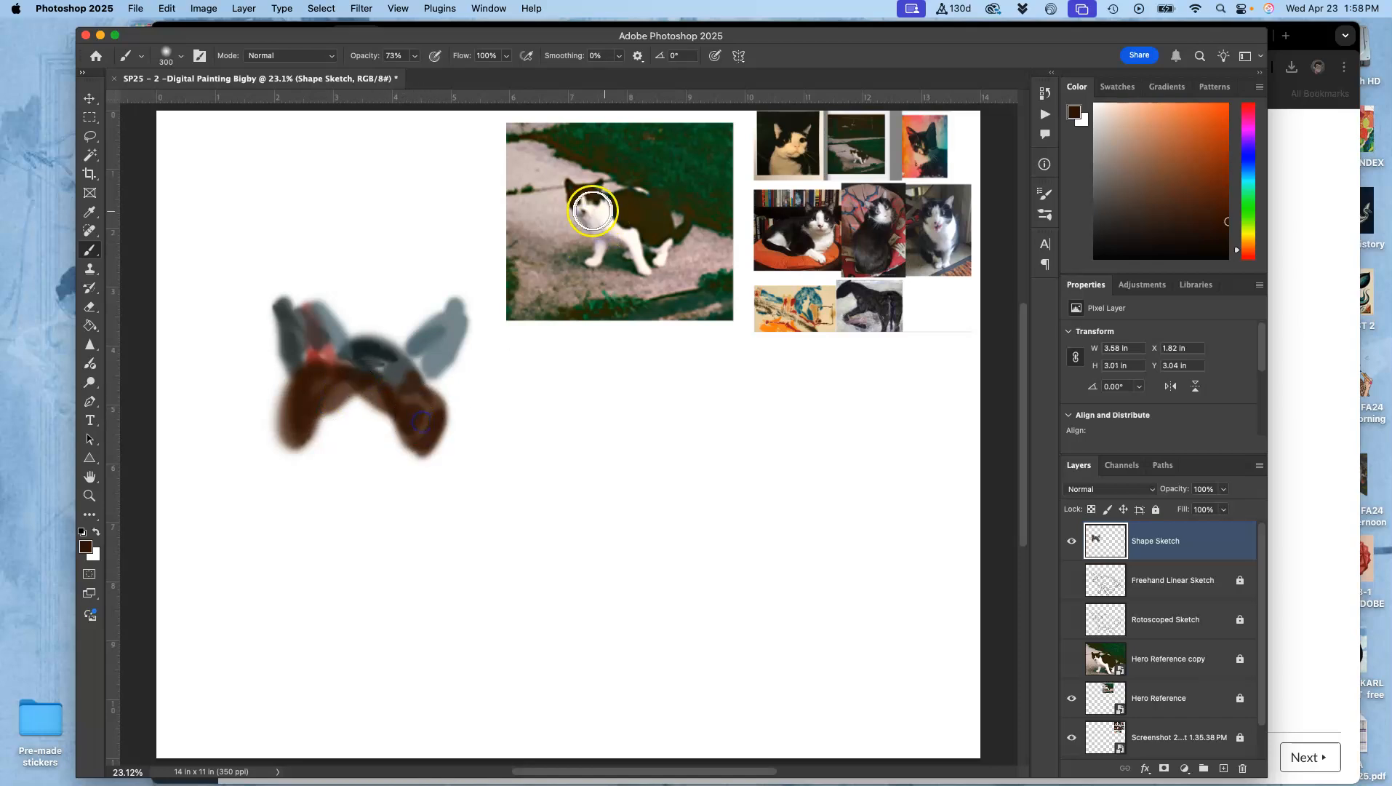
- Fill the centre of the face with sampled off-white and pale grey, and shape the muzzle and chin in peach
{"action": "left_click", "coordinate": [593, 207], "text": "alt"}
{"action": "left_click_drag", "start_coordinate": [335, 411], "coordinate": [332, 438]}
{"action": "left_click", "coordinate": [583, 212], "text": "alt"}
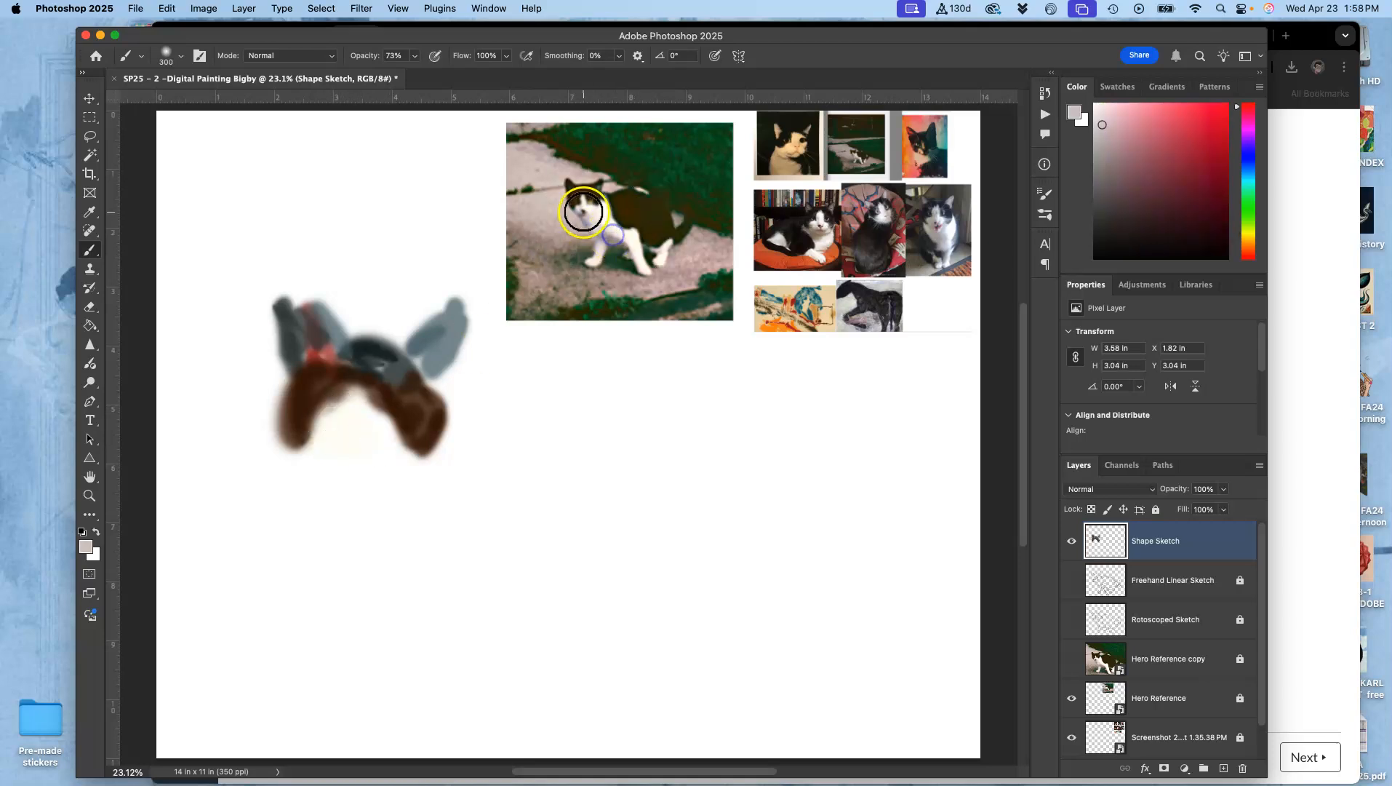
{"action": "left_click_drag", "start_coordinate": [332, 389], "coordinate": [347, 403]}
{"action": "left_click_drag", "start_coordinate": [708, 186], "coordinate": [786, 148]}
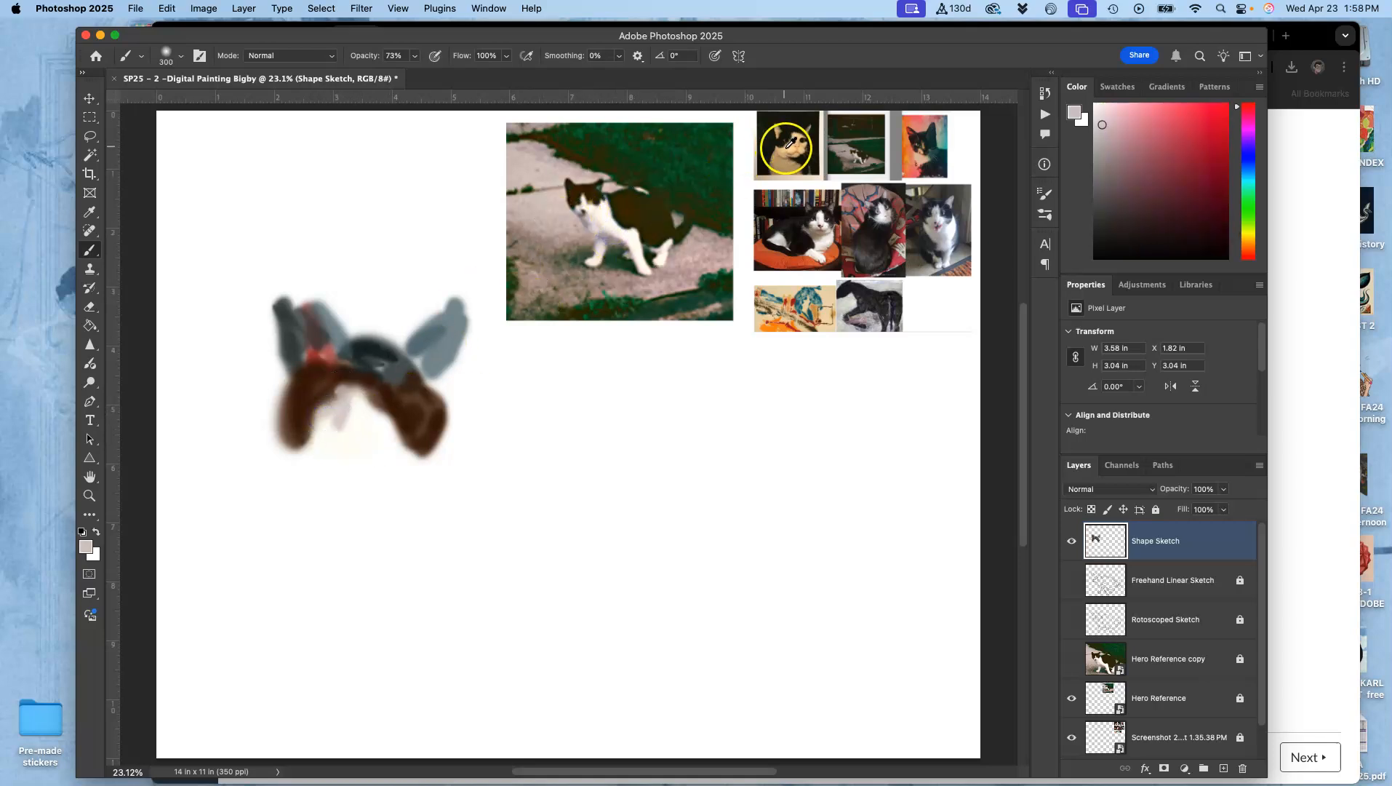
{"action": "mouse_move", "coordinate": [331, 433]}
{"action": "left_mouse_down"}
{"action": "mouse_move", "coordinate": [342, 389]}
{"action": "mouse_move", "coordinate": [342, 417]}
{"action": "left_mouse_up"}
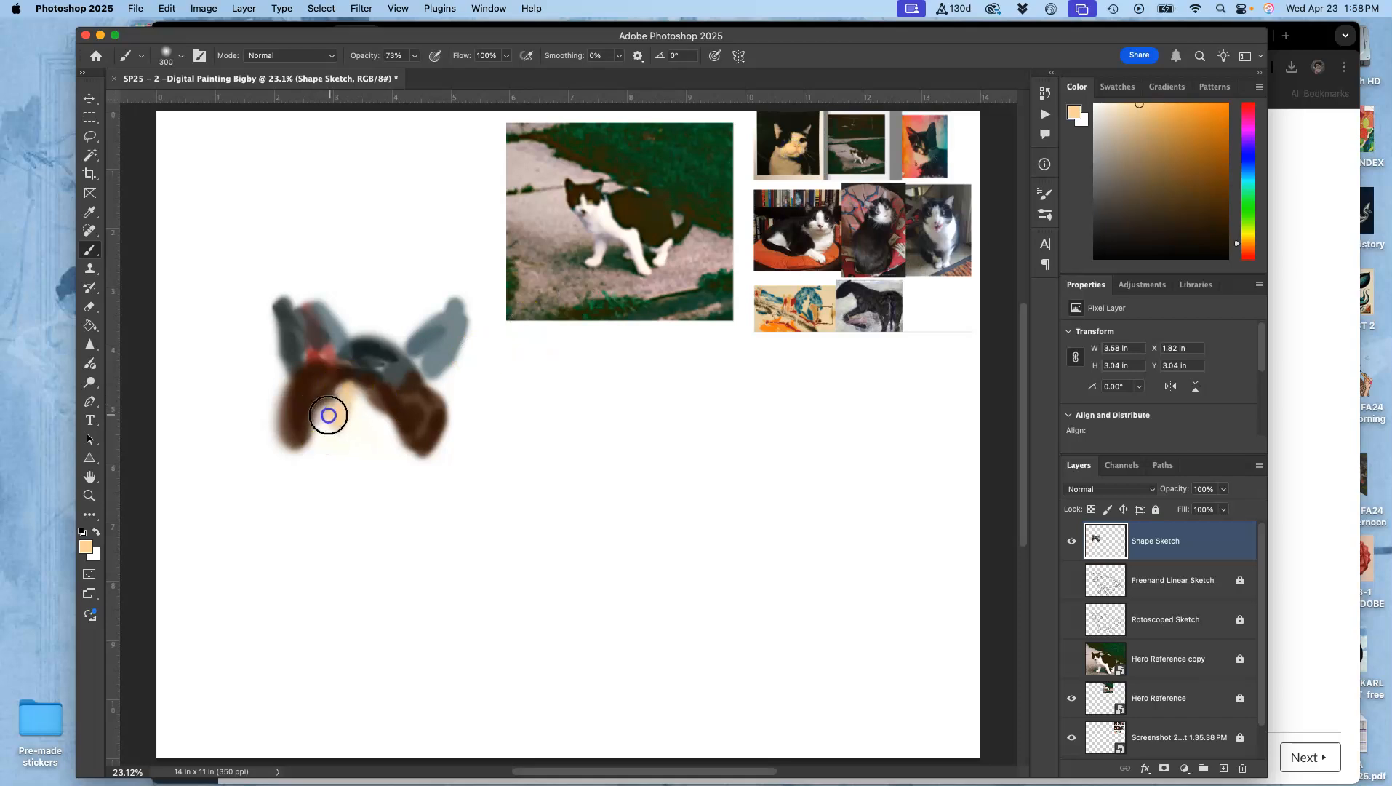
{"action": "left_click_drag", "start_coordinate": [330, 458], "coordinate": [359, 487]}
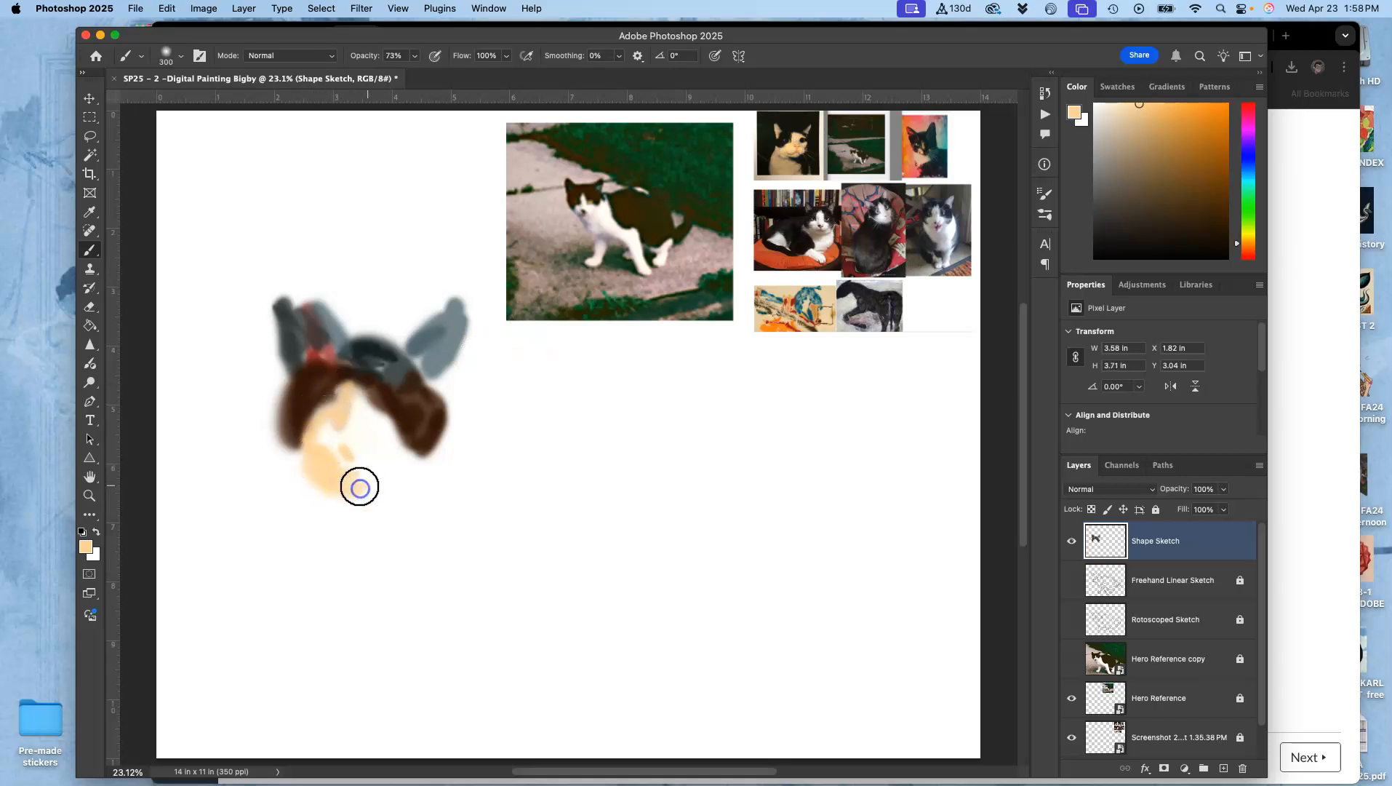
- Paint the far cheek and nose in sampled tan, and fill the rest of the face with beige and pale pink
{"action": "left_click", "coordinate": [924, 160], "text": "alt"}
{"action": "left_click_drag", "start_coordinate": [406, 424], "coordinate": [378, 483]}
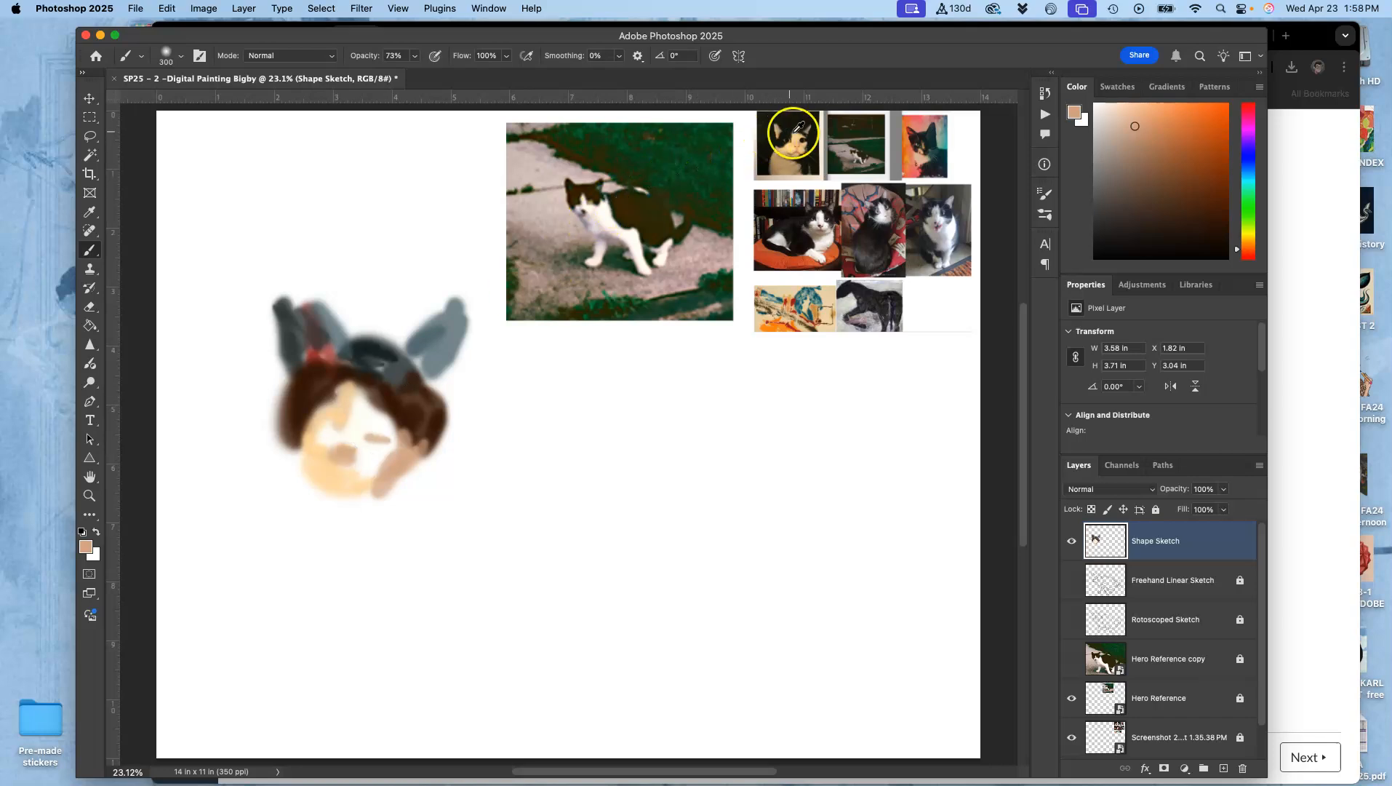
{"action": "left_click", "coordinate": [830, 292], "text": "alt"}
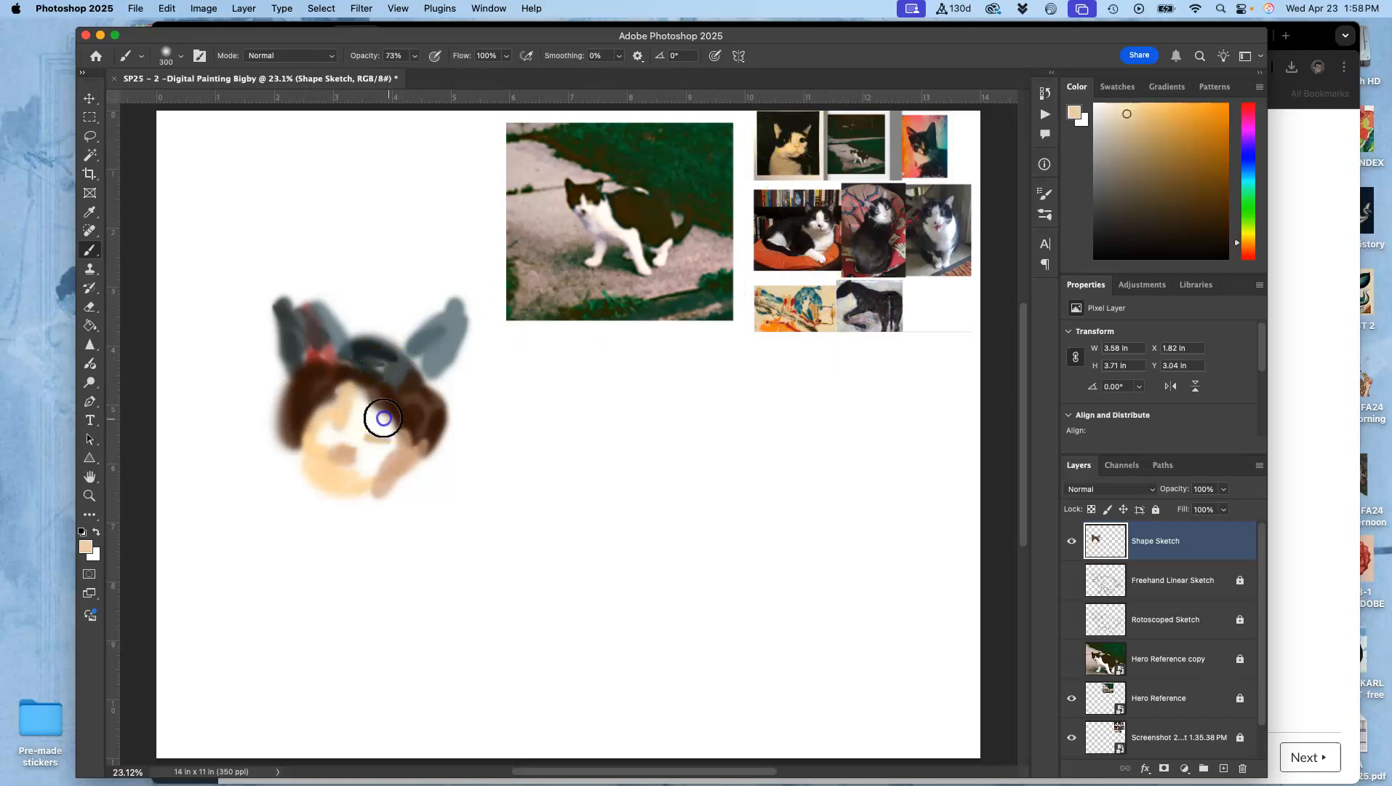
{"action": "mouse_move", "coordinate": [363, 412]}
{"action": "left_mouse_down"}
{"action": "mouse_move", "coordinate": [408, 413]}
{"action": "mouse_move", "coordinate": [369, 422]}
{"action": "left_mouse_up"}
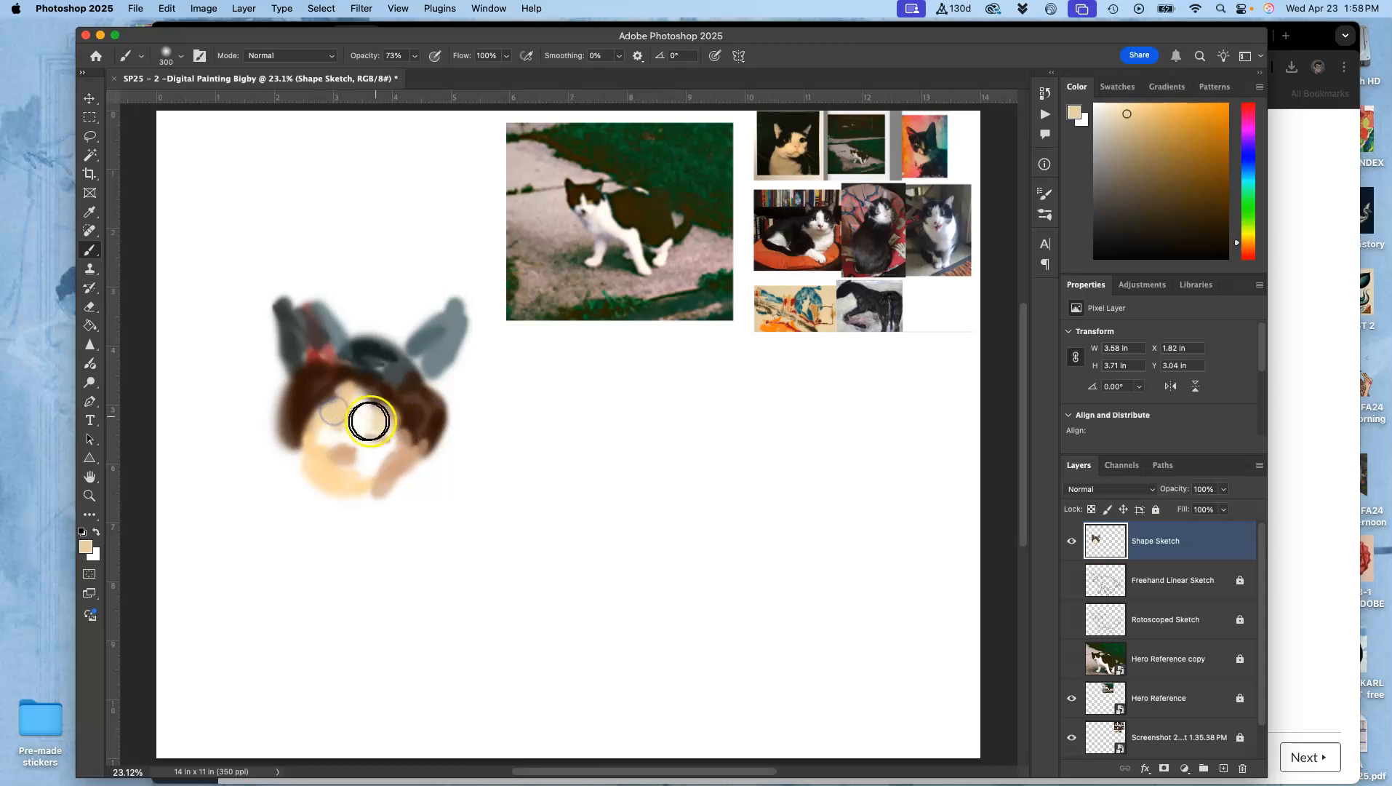
{"action": "left_click", "coordinate": [598, 219], "text": "alt"}
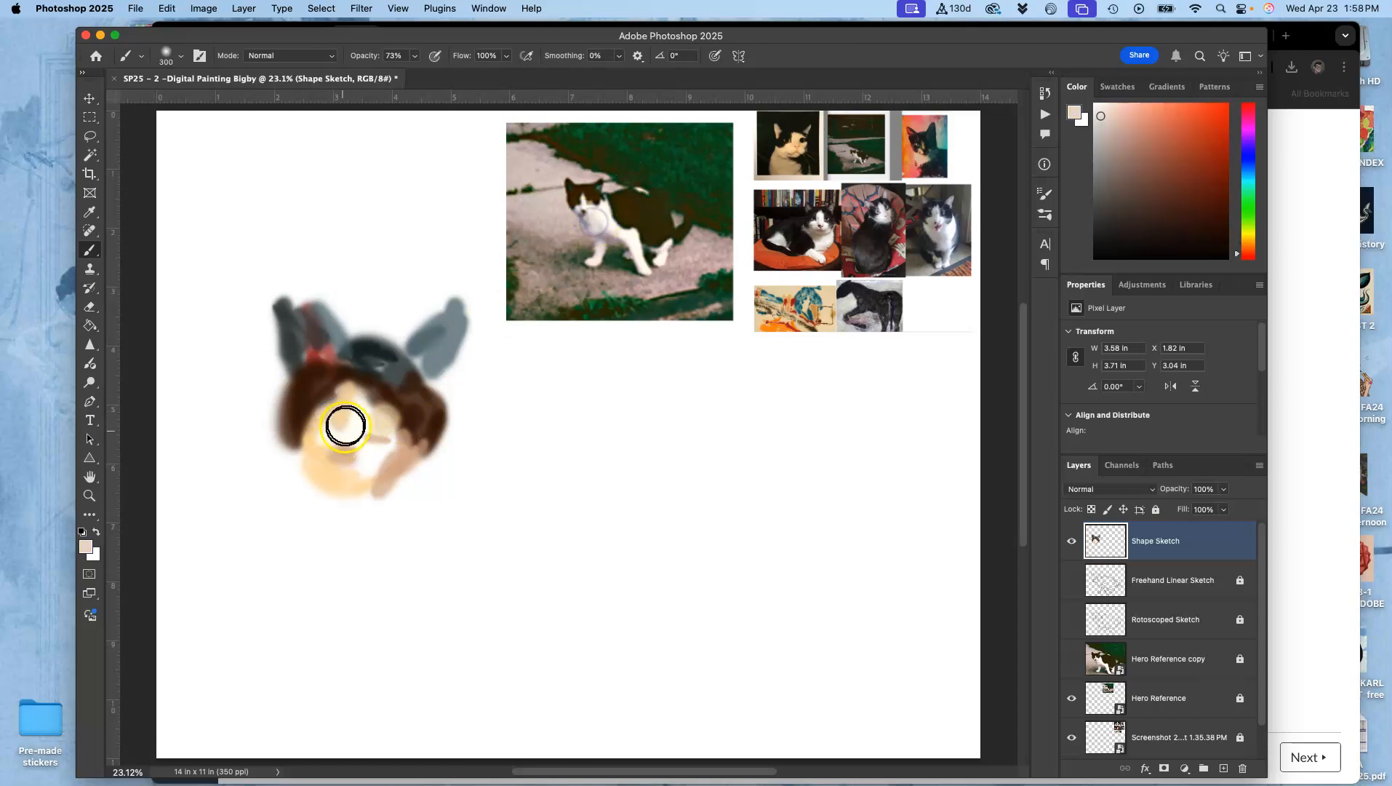
{"action": "left_click_drag", "start_coordinate": [369, 442], "coordinate": [368, 456]}
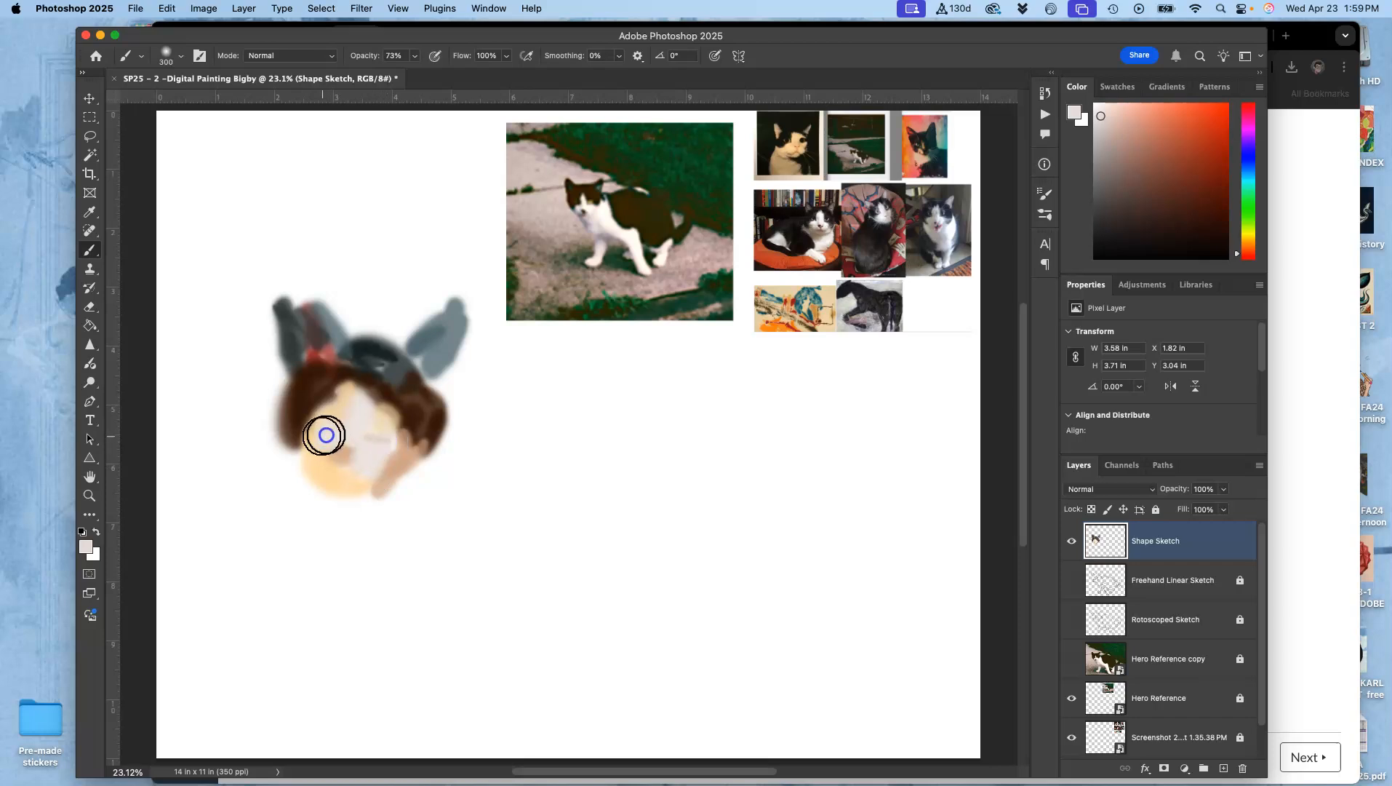
- Dab both eyes in sampled olive and block in the chest with a pale pinkish white from the hero photo
{"action": "left_click", "coordinate": [593, 201], "text": "alt"}
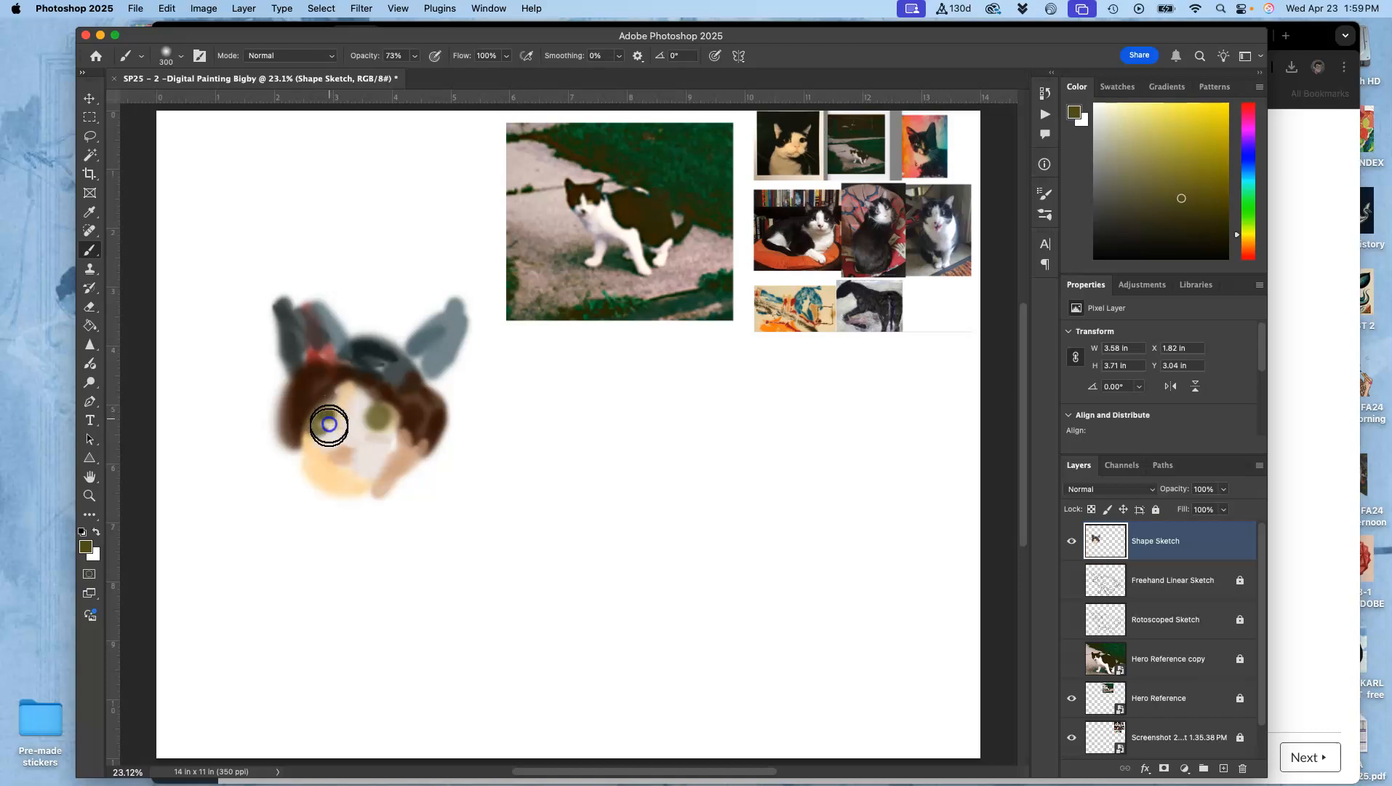
{"action": "left_click", "coordinate": [590, 222], "text": "alt"}
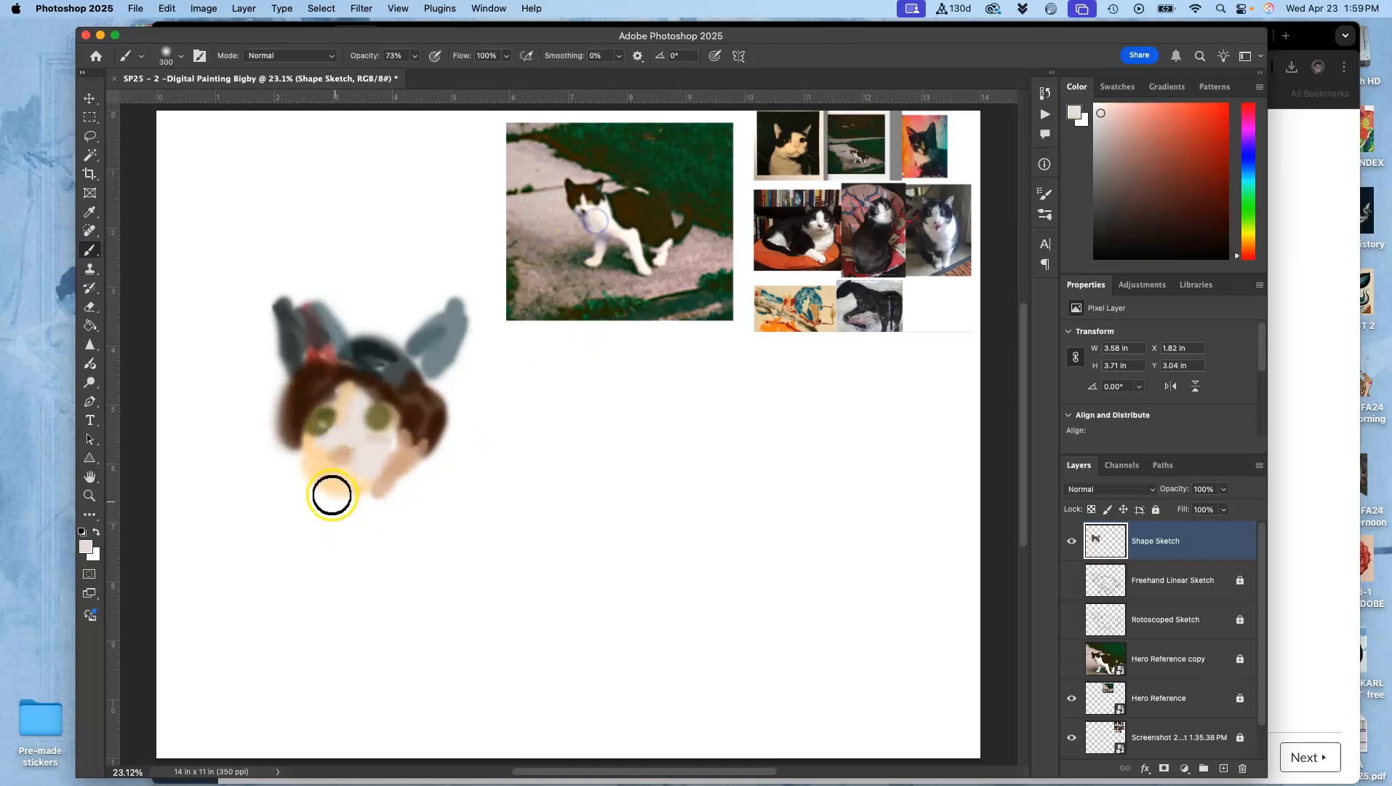
{"action": "mouse_move", "coordinate": [349, 532]}
{"action": "left_mouse_down"}
{"action": "mouse_move", "coordinate": [373, 574]}
{"action": "mouse_move", "coordinate": [401, 510]}
{"action": "mouse_move", "coordinate": [445, 550]}
{"action": "mouse_move", "coordinate": [438, 432]}
{"action": "left_mouse_up"}
{"action": "left_click", "coordinate": [887, 130], "text": "alt"}
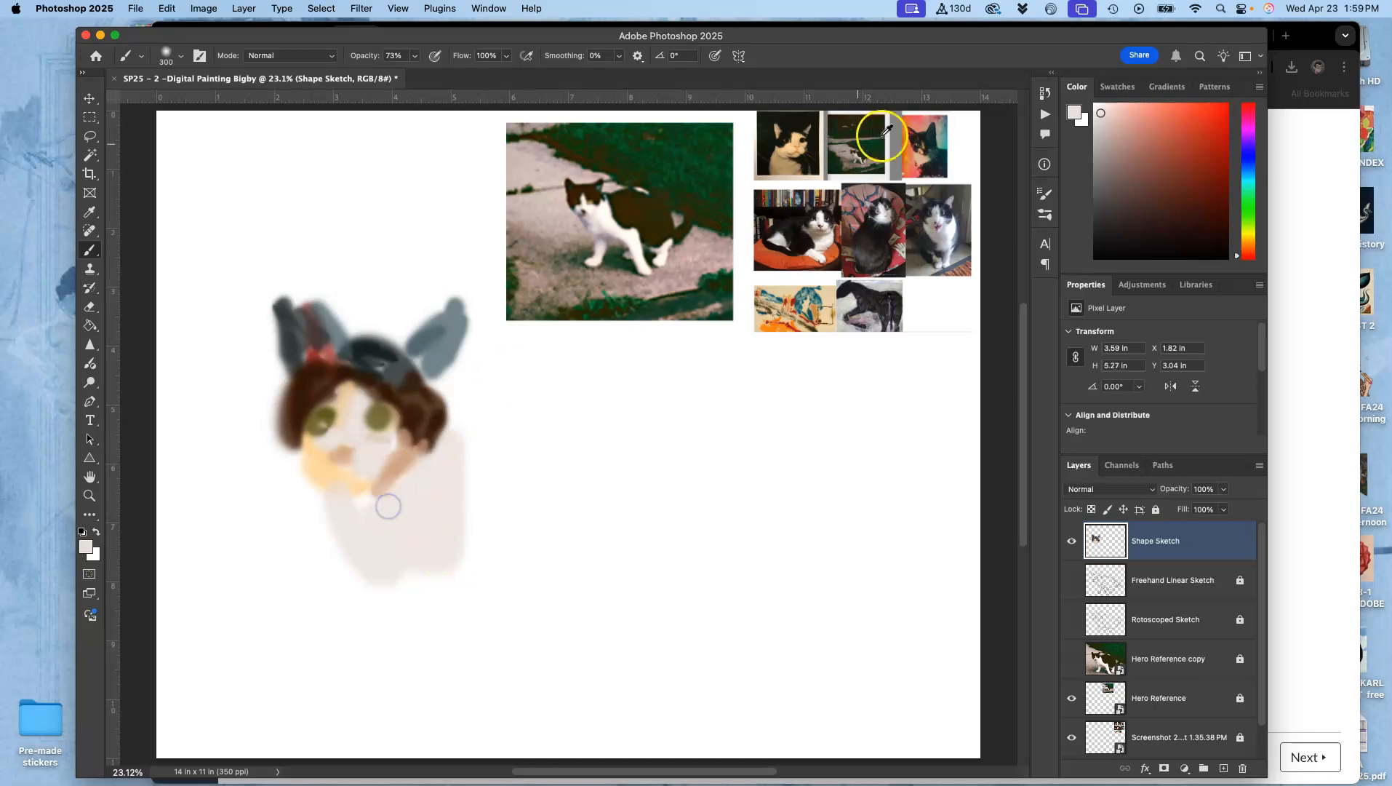
- Cover the chest and near shoulder with a peach-tan sampled from the reference images
{"action": "left_click", "coordinate": [918, 158], "text": "alt"}
{"action": "mouse_move", "coordinate": [452, 475]}
{"action": "left_mouse_down"}
{"action": "mouse_move", "coordinate": [450, 558]}
{"action": "mouse_move", "coordinate": [435, 471]}
{"action": "mouse_move", "coordinate": [427, 516]}
{"action": "mouse_move", "coordinate": [391, 568]}
{"action": "mouse_move", "coordinate": [356, 540]}
{"action": "mouse_move", "coordinate": [353, 515]}
{"action": "mouse_move", "coordinate": [372, 509]}
{"action": "mouse_move", "coordinate": [398, 544]}
{"action": "mouse_move", "coordinate": [453, 560]}
{"action": "mouse_move", "coordinate": [443, 576]}
{"action": "mouse_move", "coordinate": [395, 562]}
{"action": "left_mouse_up"}
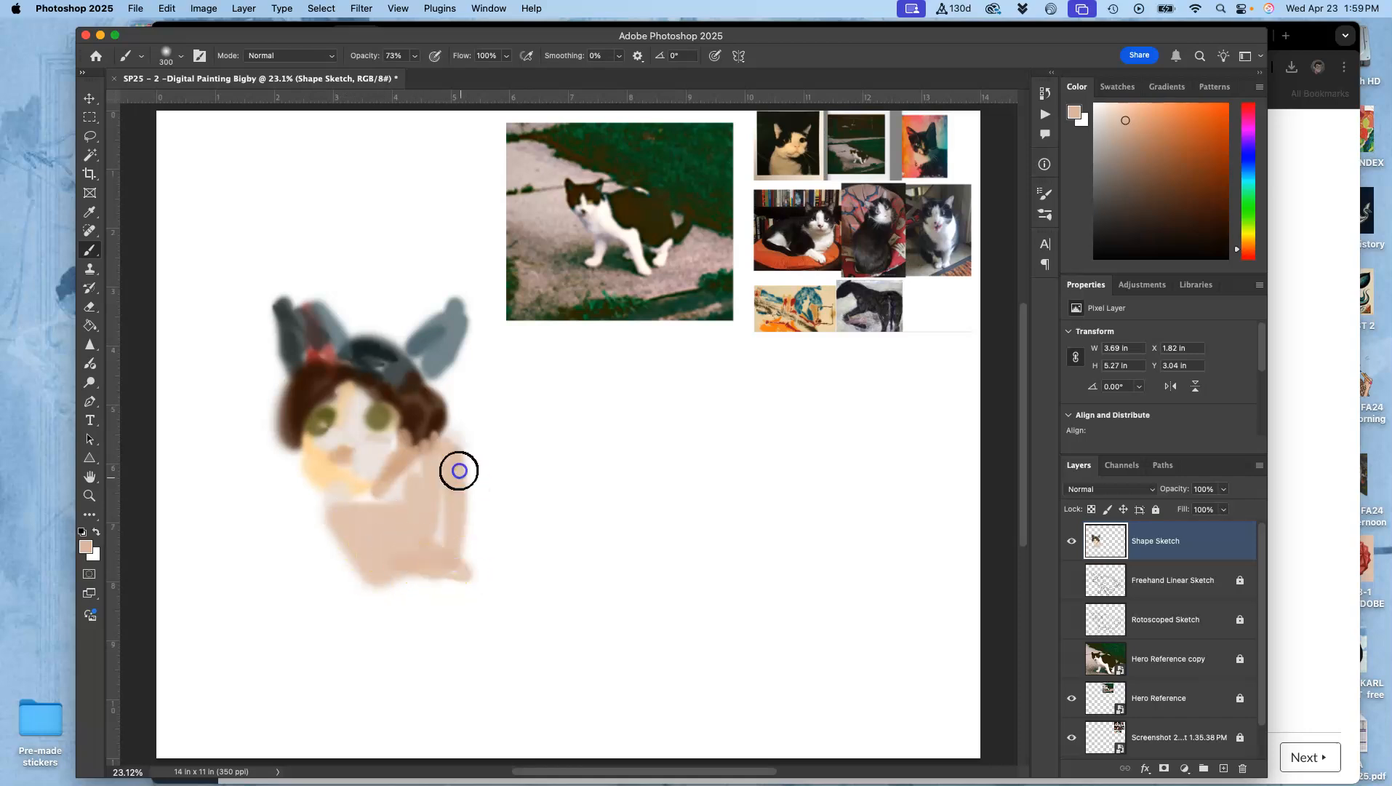
- Block in the torso with dark olive brown, then add teal accents on the haunch and underside and a curved teal tail
{"action": "left_click_drag", "start_coordinate": [624, 274], "coordinate": [637, 202]}
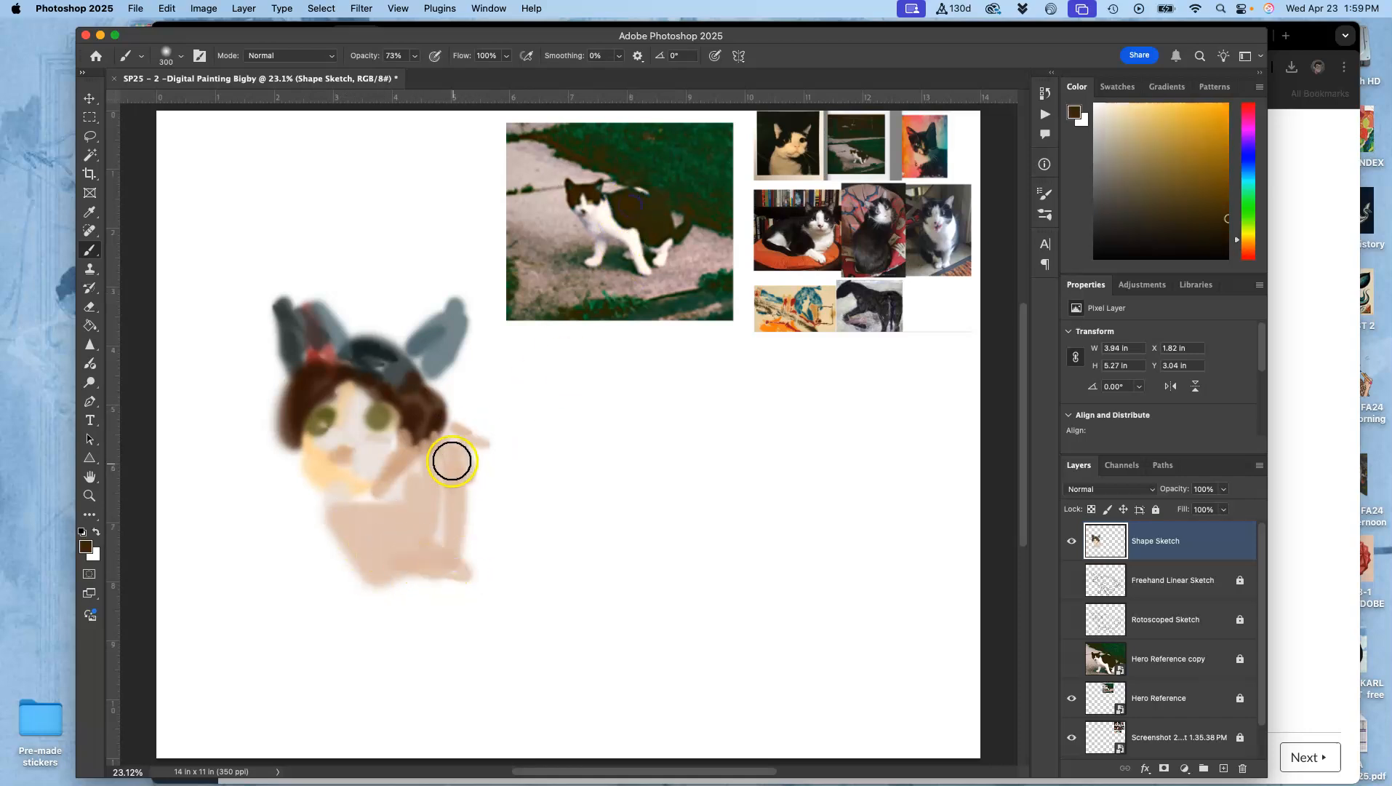
{"action": "mouse_move", "coordinate": [492, 430]}
{"action": "left_mouse_down"}
{"action": "mouse_move", "coordinate": [450, 436]}
{"action": "mouse_move", "coordinate": [554, 412]}
{"action": "mouse_move", "coordinate": [503, 422]}
{"action": "mouse_move", "coordinate": [633, 468]}
{"action": "mouse_move", "coordinate": [588, 449]}
{"action": "mouse_move", "coordinate": [561, 411]}
{"action": "mouse_move", "coordinate": [673, 534]}
{"action": "mouse_move", "coordinate": [654, 486]}
{"action": "mouse_move", "coordinate": [659, 513]}
{"action": "mouse_move", "coordinate": [636, 497]}
{"action": "mouse_move", "coordinate": [615, 563]}
{"action": "mouse_move", "coordinate": [591, 559]}
{"action": "mouse_move", "coordinate": [538, 444]}
{"action": "mouse_move", "coordinate": [459, 541]}
{"action": "mouse_move", "coordinate": [468, 495]}
{"action": "mouse_move", "coordinate": [487, 527]}
{"action": "mouse_move", "coordinate": [474, 534]}
{"action": "mouse_move", "coordinate": [534, 498]}
{"action": "mouse_move", "coordinate": [545, 554]}
{"action": "mouse_move", "coordinate": [572, 566]}
{"action": "mouse_move", "coordinate": [627, 576]}
{"action": "left_mouse_up"}
{"action": "mouse_move", "coordinate": [600, 451]}
{"action": "left_mouse_down"}
{"action": "mouse_move", "coordinate": [635, 556]}
{"action": "mouse_move", "coordinate": [664, 538]}
{"action": "left_mouse_up"}
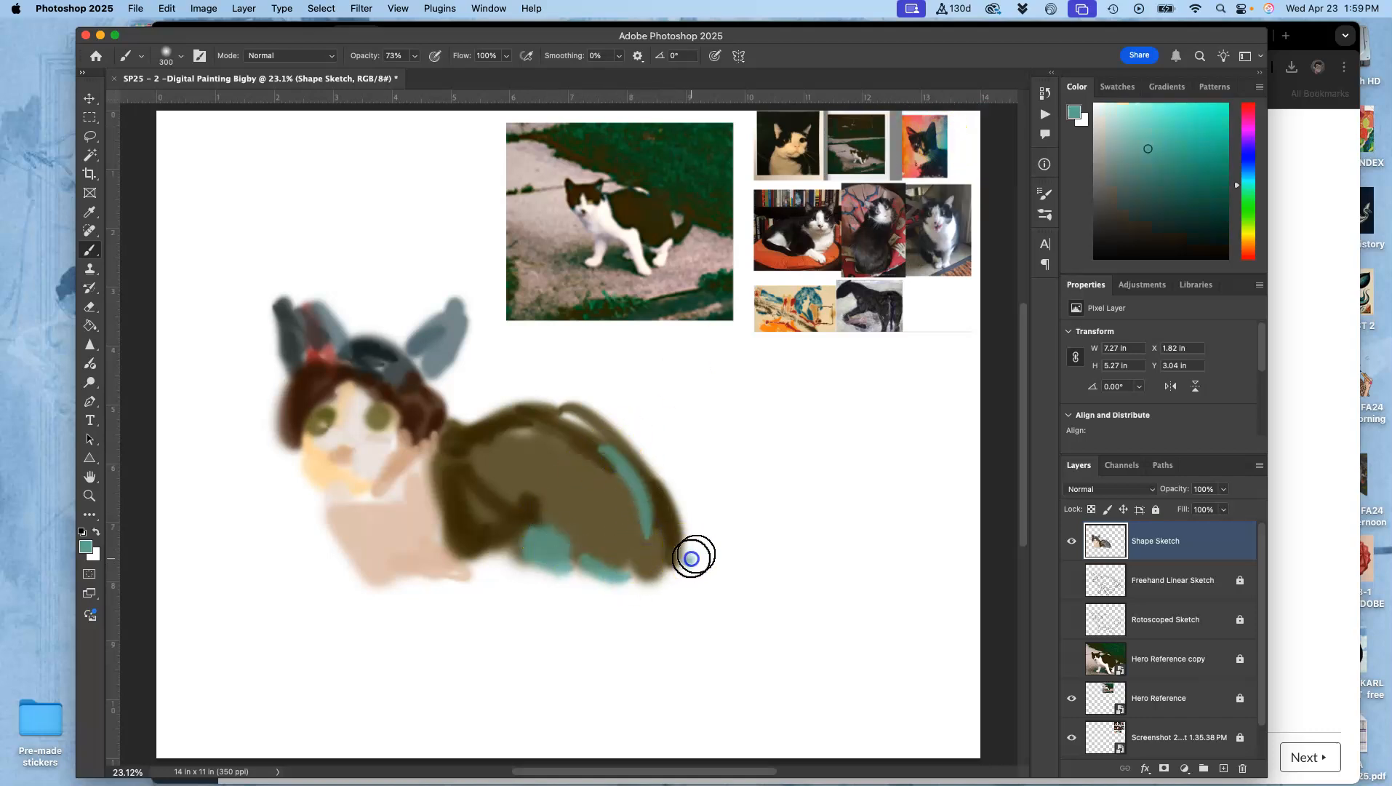
{"action": "mouse_move", "coordinate": [678, 590]}
{"action": "left_mouse_down"}
{"action": "mouse_move", "coordinate": [742, 543]}
{"action": "mouse_move", "coordinate": [740, 472]}
{"action": "mouse_move", "coordinate": [765, 564]}
{"action": "mouse_move", "coordinate": [755, 477]}
{"action": "mouse_move", "coordinate": [714, 597]}
{"action": "mouse_move", "coordinate": [734, 579]}
{"action": "mouse_move", "coordinate": [674, 601]}
{"action": "mouse_move", "coordinate": [725, 583]}
{"action": "mouse_move", "coordinate": [670, 598]}
{"action": "left_mouse_up"}
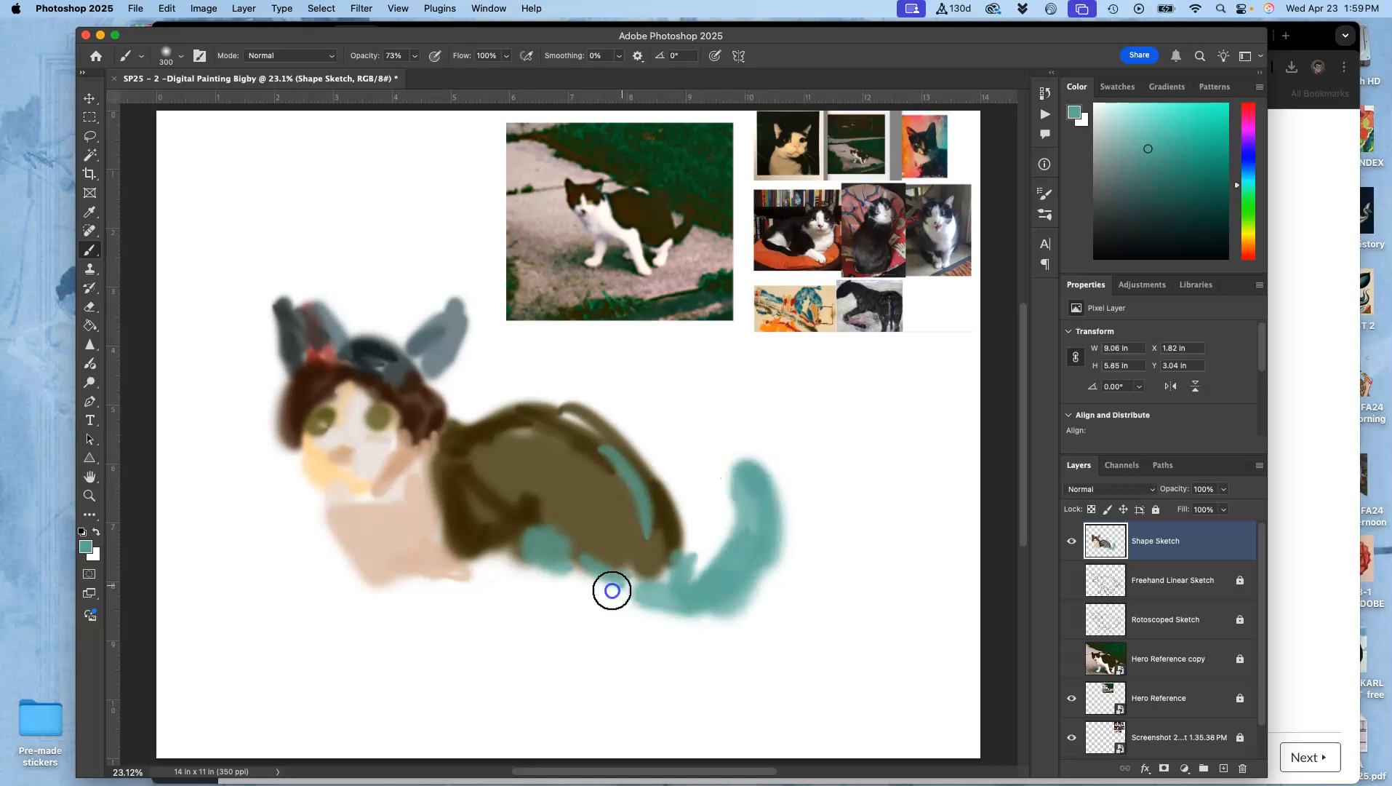
- Paint both front legs with sampled tan-brown edges and off-white fill, carrying the off-white onto the lower chest and belly
{"action": "left_click", "coordinate": [800, 161], "text": "alt"}
{"action": "mouse_move", "coordinate": [482, 519]}
{"action": "left_mouse_down"}
{"action": "mouse_move", "coordinate": [494, 560]}
{"action": "mouse_move", "coordinate": [506, 535]}
{"action": "mouse_move", "coordinate": [517, 545]}
{"action": "mouse_move", "coordinate": [544, 690]}
{"action": "mouse_move", "coordinate": [486, 623]}
{"action": "mouse_move", "coordinate": [519, 692]}
{"action": "mouse_move", "coordinate": [531, 690]}
{"action": "mouse_move", "coordinate": [479, 572]}
{"action": "mouse_move", "coordinate": [398, 588]}
{"action": "mouse_move", "coordinate": [356, 531]}
{"action": "left_mouse_up"}
{"action": "mouse_move", "coordinate": [401, 589]}
{"action": "left_mouse_down"}
{"action": "mouse_move", "coordinate": [373, 679]}
{"action": "mouse_move", "coordinate": [384, 686]}
{"action": "mouse_move", "coordinate": [408, 637]}
{"action": "mouse_move", "coordinate": [331, 672]}
{"action": "mouse_move", "coordinate": [373, 662]}
{"action": "left_mouse_up"}
{"action": "left_click", "coordinate": [374, 459], "text": "alt"}
{"action": "mouse_move", "coordinate": [398, 553]}
{"action": "left_mouse_down"}
{"action": "mouse_move", "coordinate": [390, 620]}
{"action": "mouse_move", "coordinate": [406, 602]}
{"action": "mouse_move", "coordinate": [384, 556]}
{"action": "mouse_move", "coordinate": [374, 564]}
{"action": "mouse_move", "coordinate": [414, 610]}
{"action": "mouse_move", "coordinate": [383, 674]}
{"action": "mouse_move", "coordinate": [353, 668]}
{"action": "left_mouse_up"}
{"action": "mouse_move", "coordinate": [448, 551]}
{"action": "left_mouse_down"}
{"action": "mouse_move", "coordinate": [500, 553]}
{"action": "mouse_move", "coordinate": [484, 580]}
{"action": "mouse_move", "coordinate": [523, 664]}
{"action": "mouse_move", "coordinate": [522, 574]}
{"action": "mouse_move", "coordinate": [583, 593]}
{"action": "left_mouse_up"}
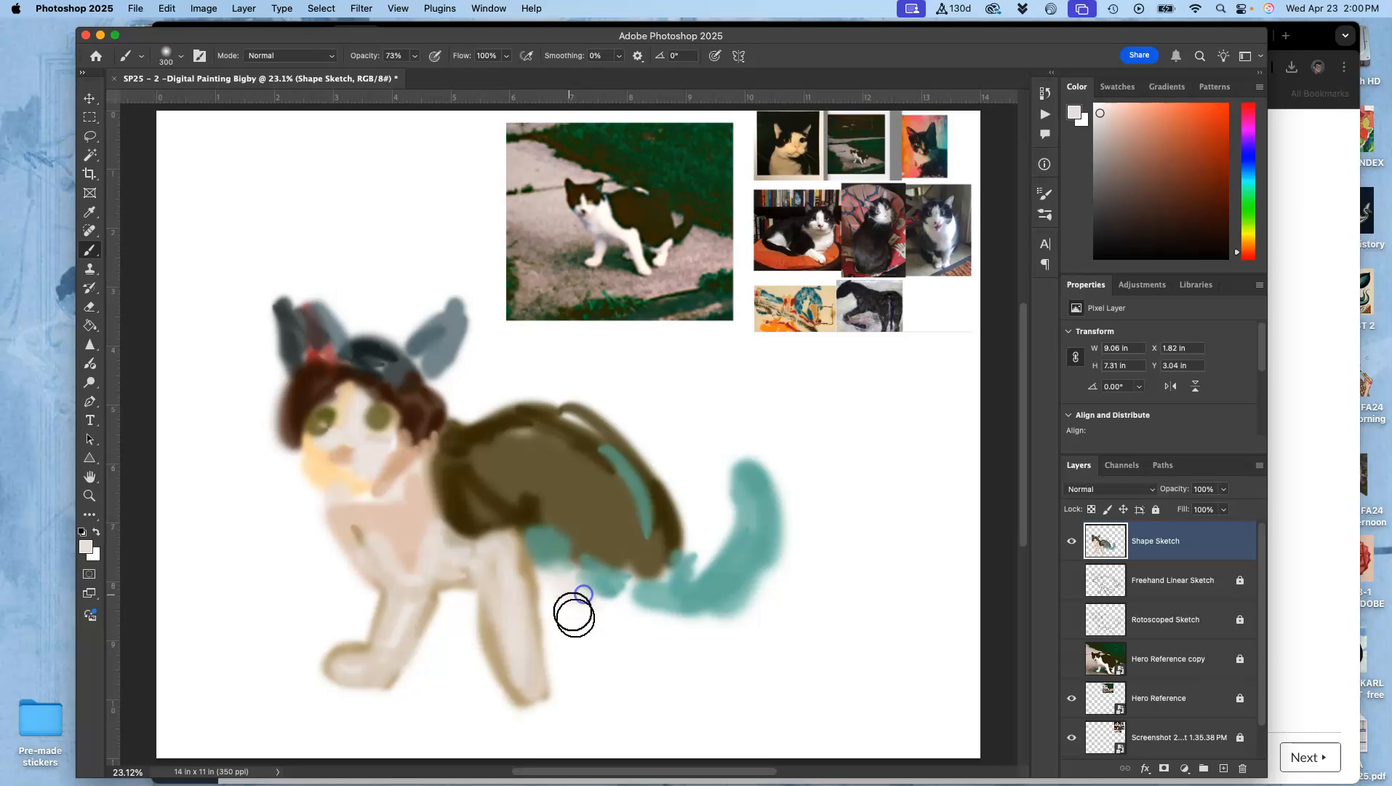
- Dab sampled pale peach below the belly for the hind leg, and darken the flank with black sampled from a reference photo
{"action": "left_click", "coordinate": [430, 498], "text": "alt"}
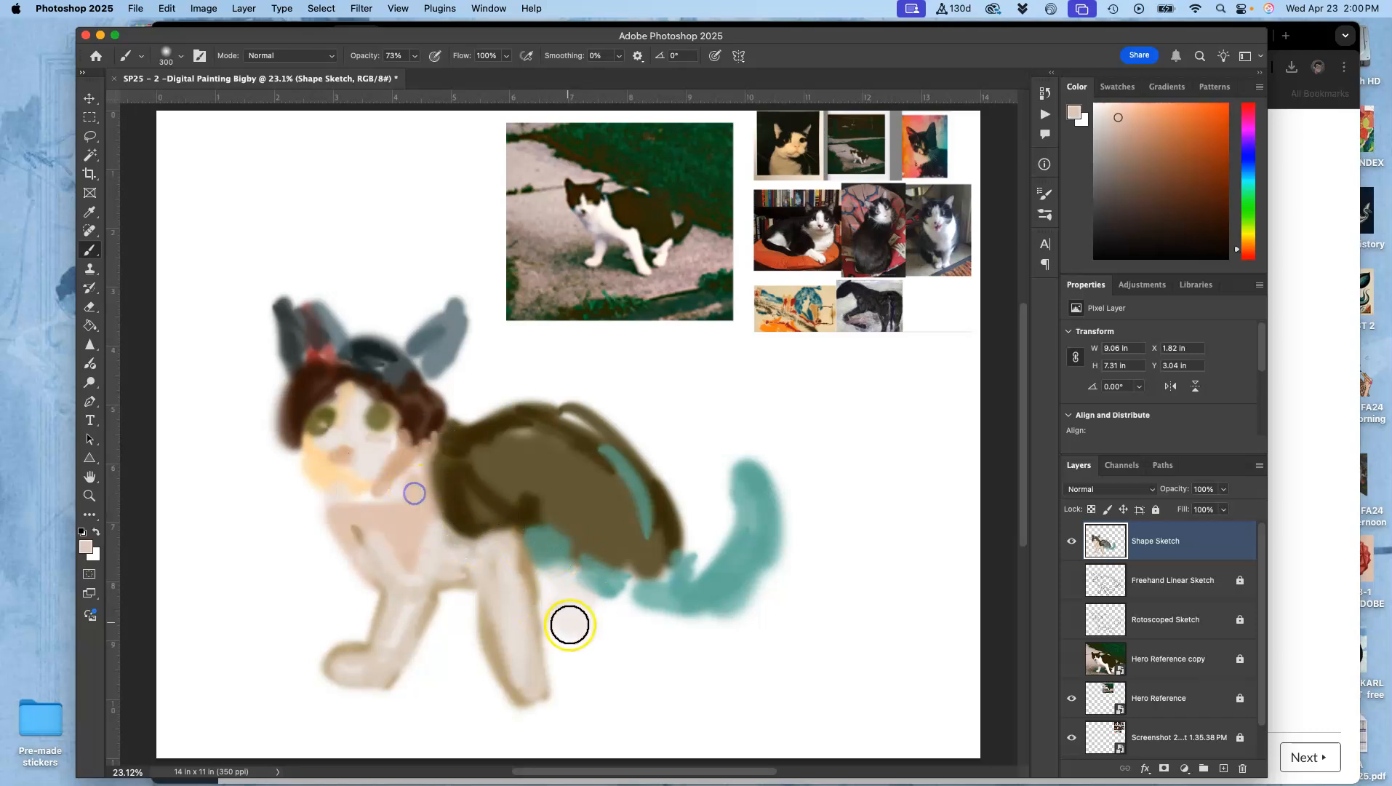
{"action": "left_click_drag", "start_coordinate": [585, 628], "coordinate": [600, 623]}
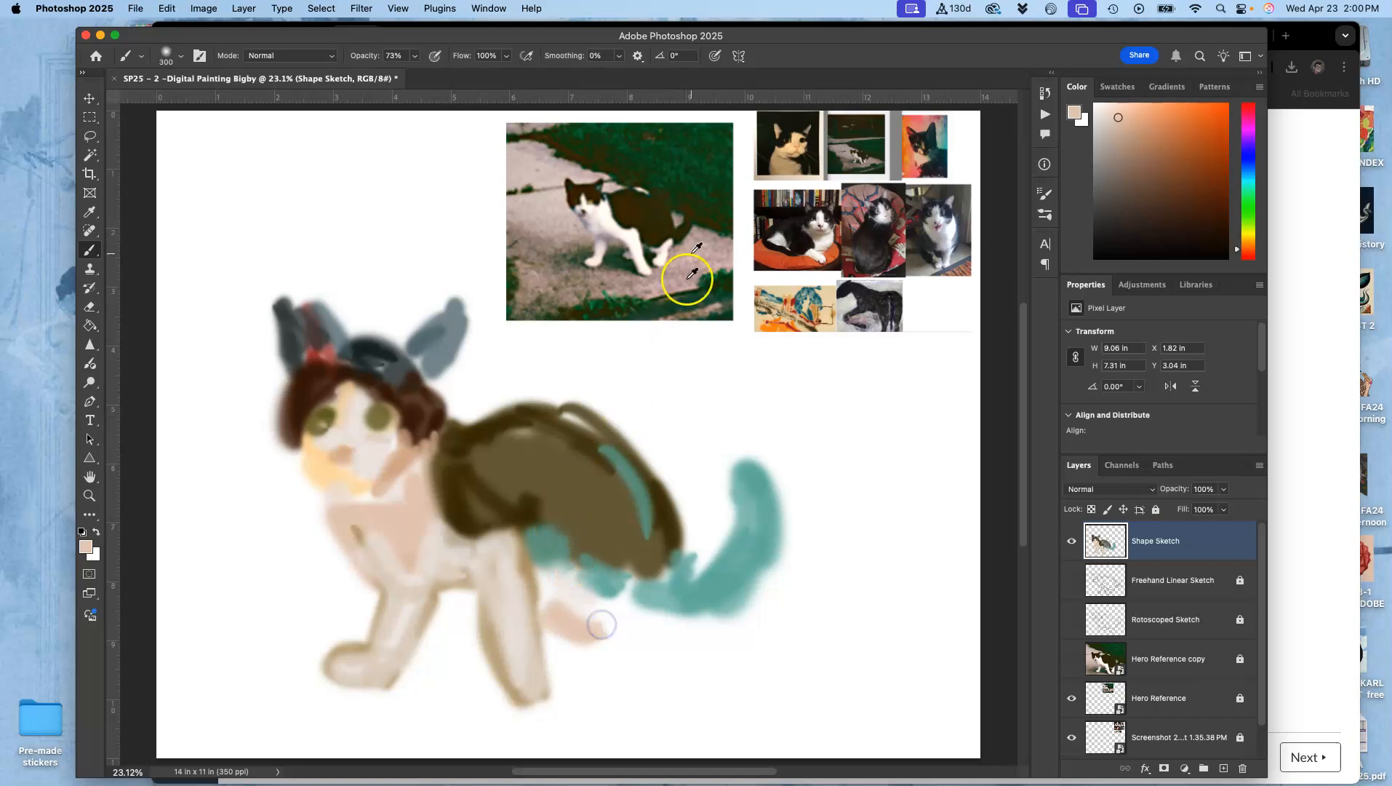
{"action": "left_click", "coordinate": [795, 239], "text": "alt"}
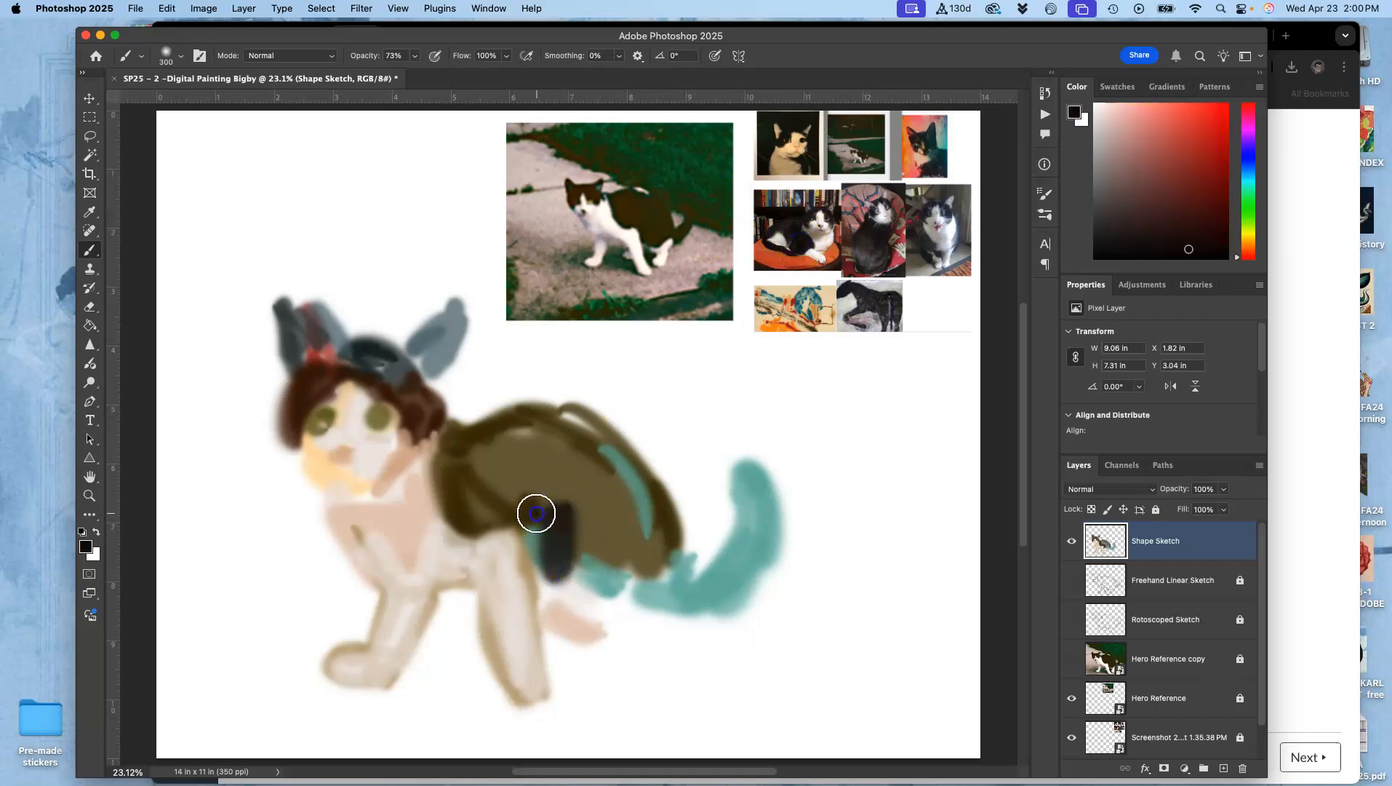